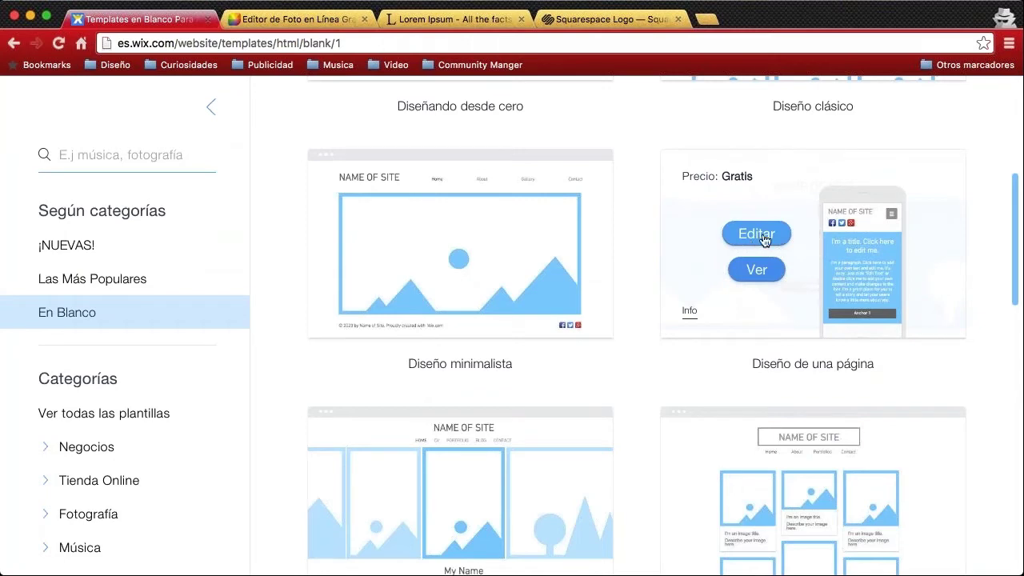
Preview the Diseño de una página template through its About, Services, Work and Contact sections and open it for editing
click(759, 270)
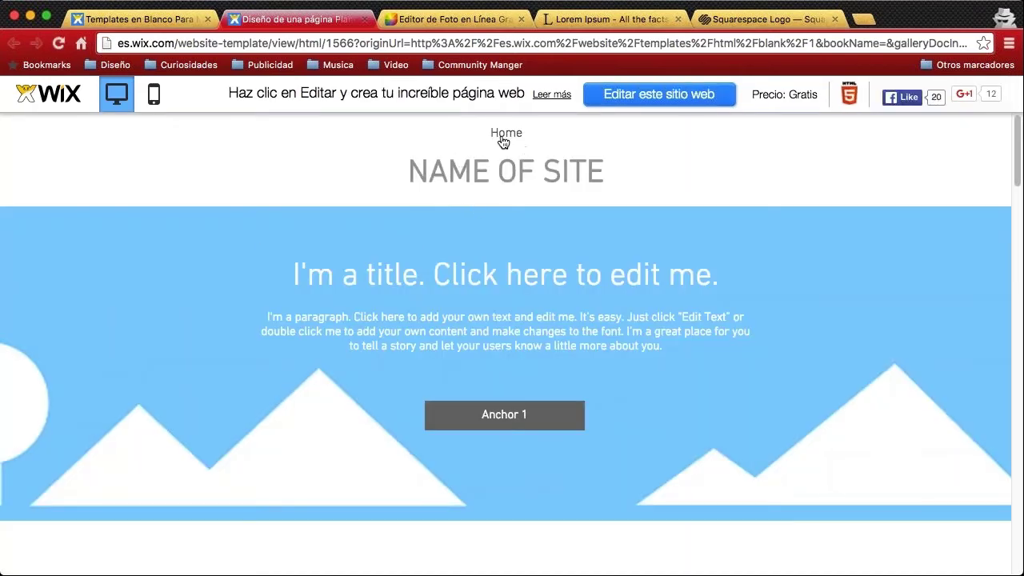
scroll(232, 236, down, 3)
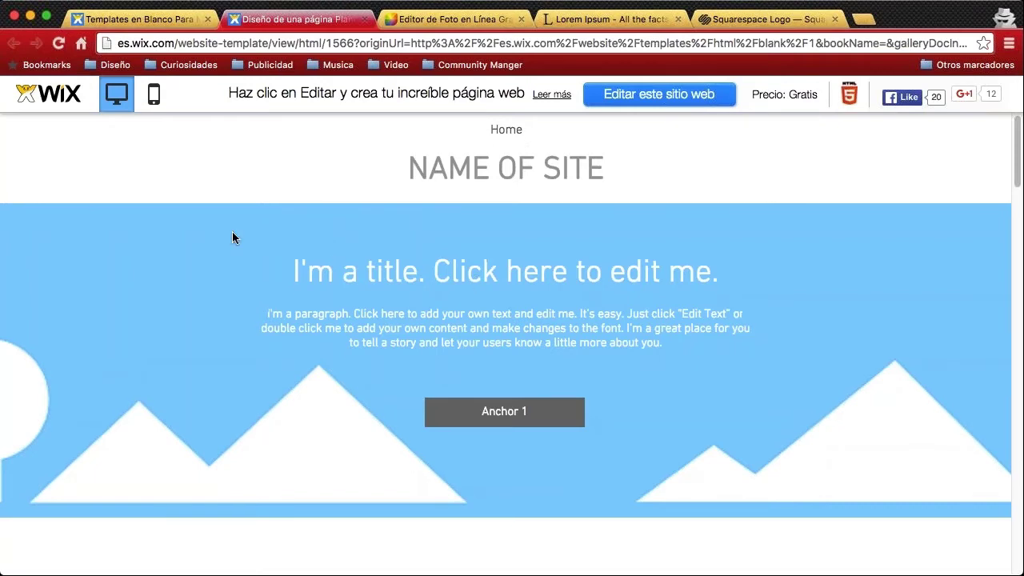
scroll(292, 263, down, 10)
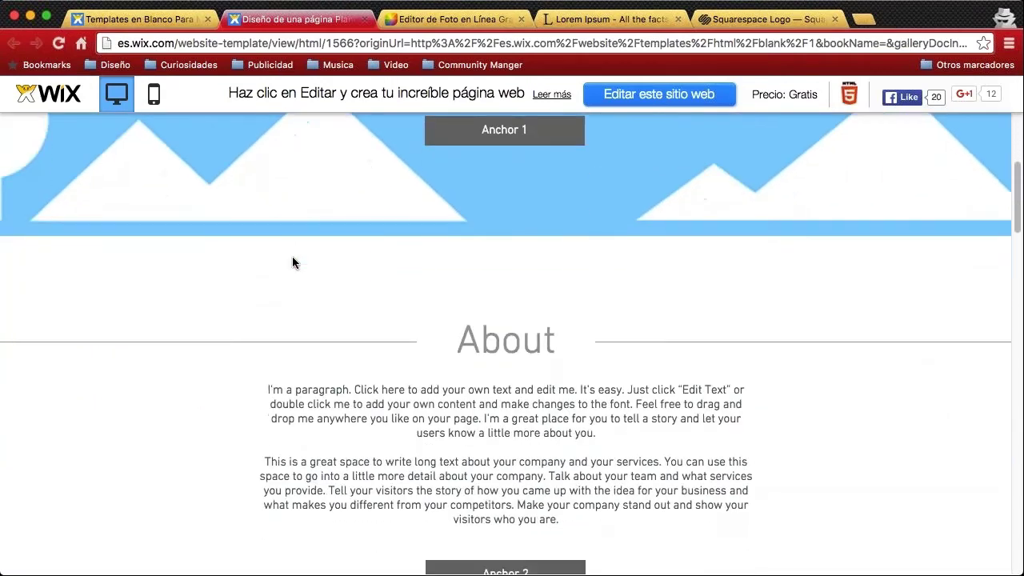
scroll(294, 263, down, 10)
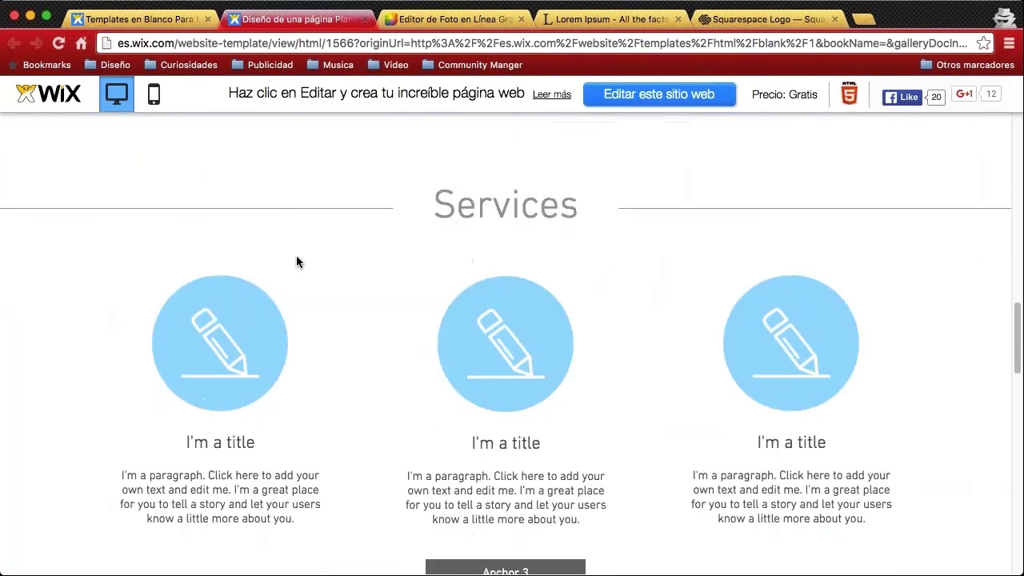
scroll(367, 299, down, 10)
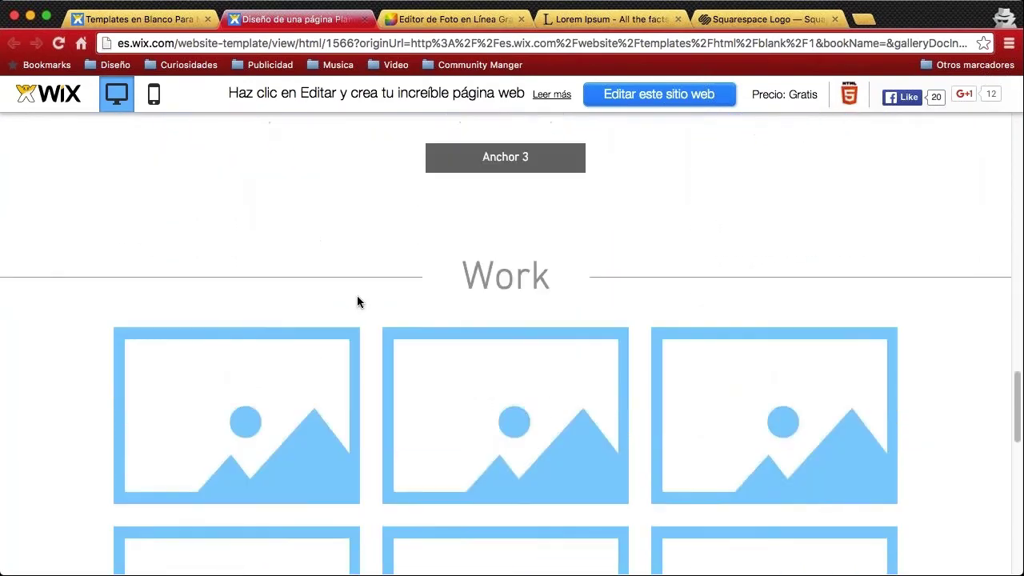
scroll(373, 319, down, 10)
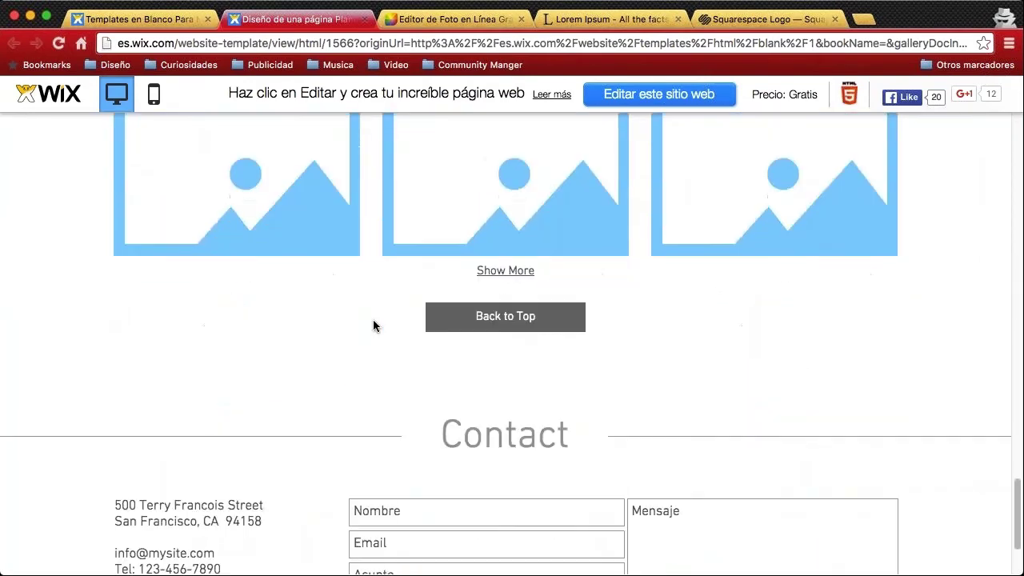
scroll(373, 318, up, 10)
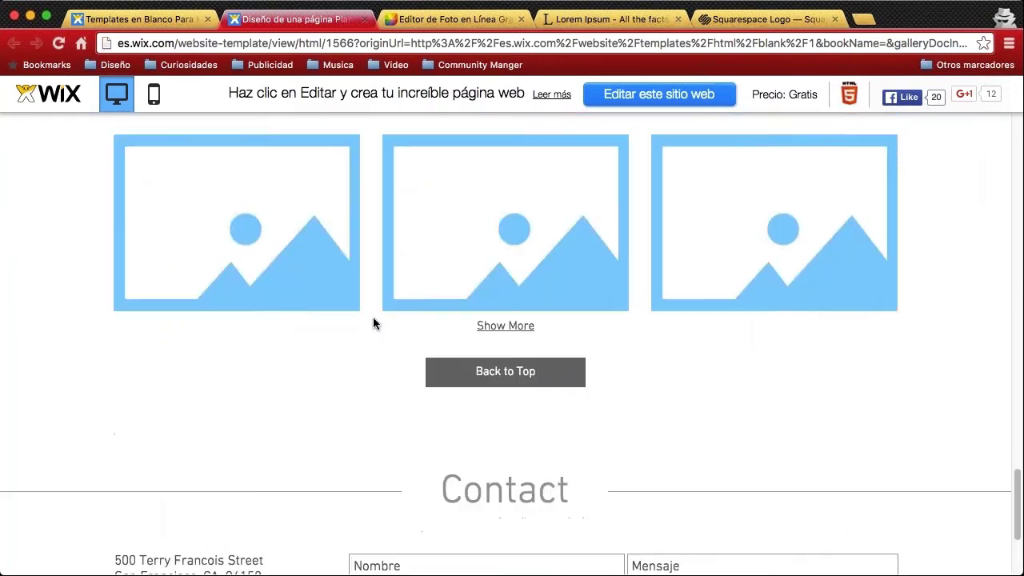
scroll(375, 317, up, 5)
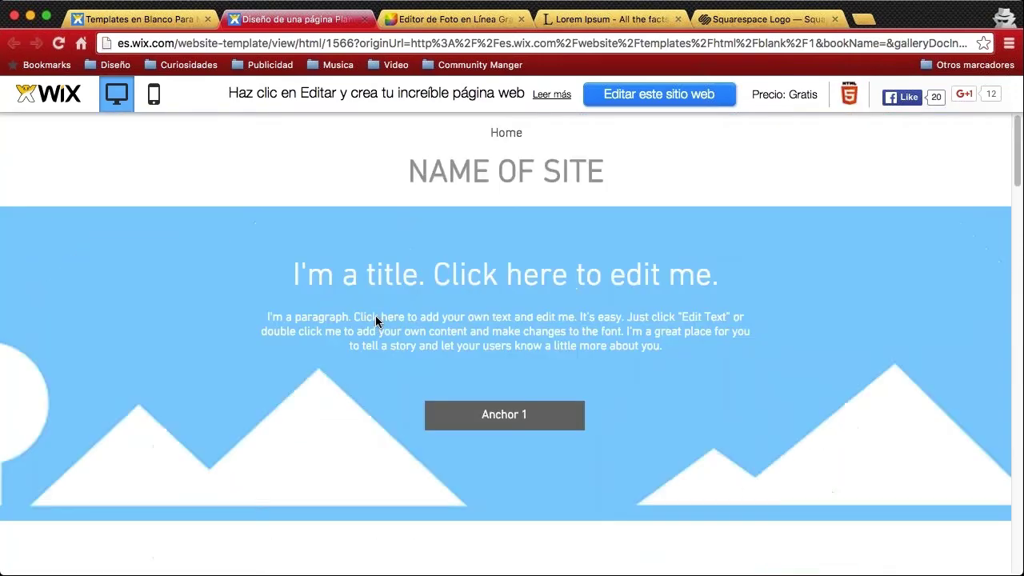
click(648, 99)
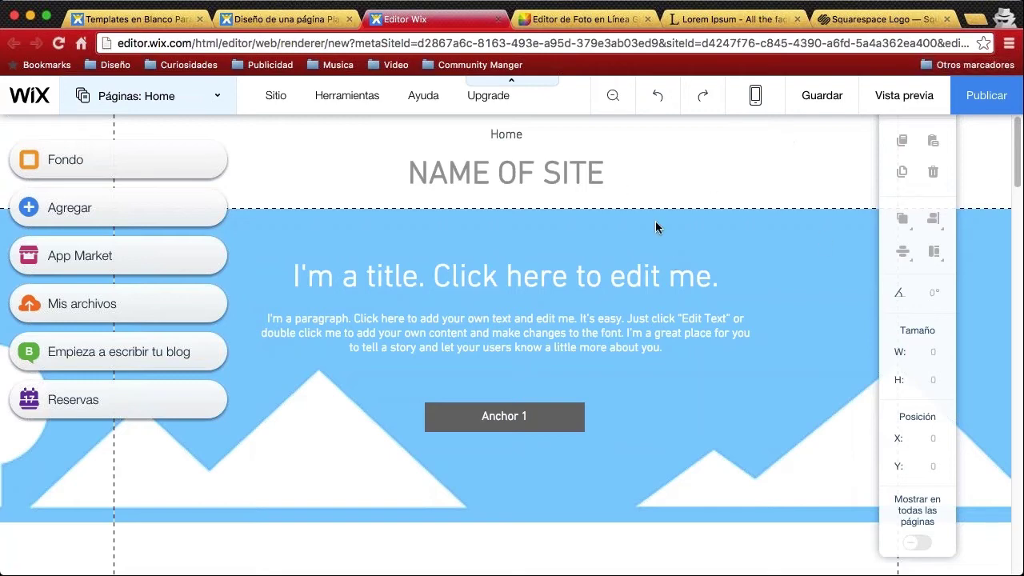
Add a new page named Quienes Somos to the site's navigation menu
click(506, 135)
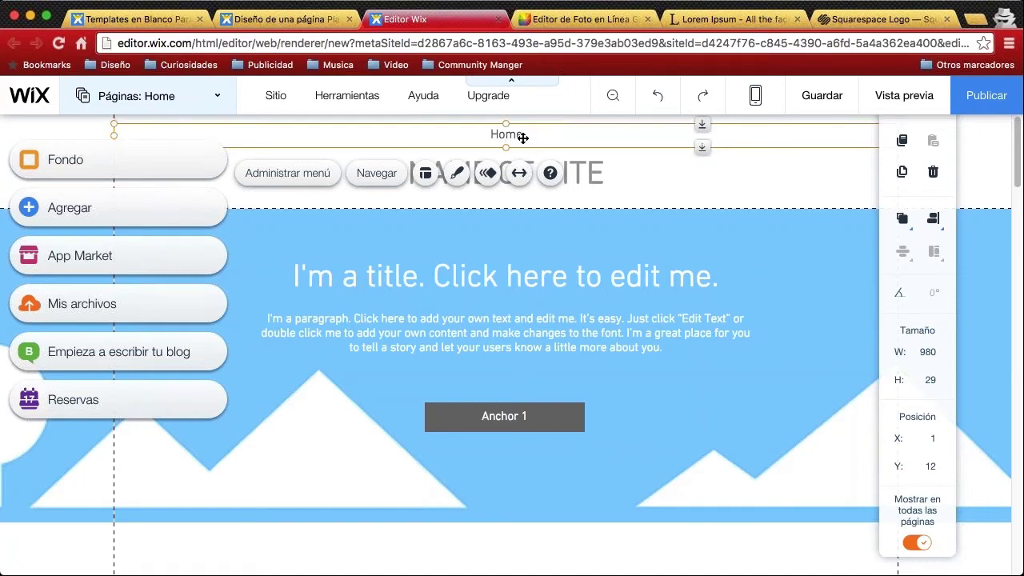
click(308, 184)
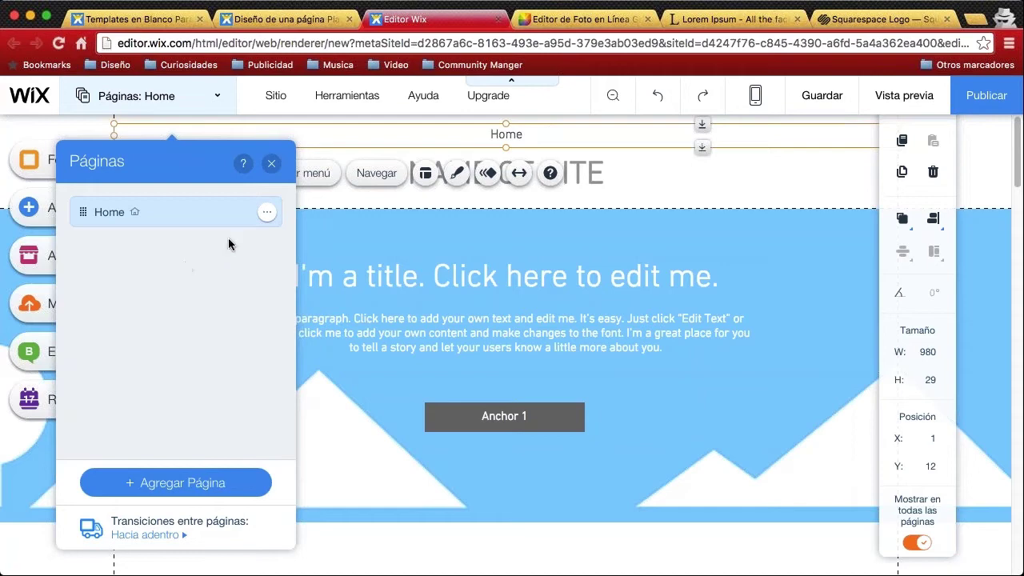
click(174, 484)
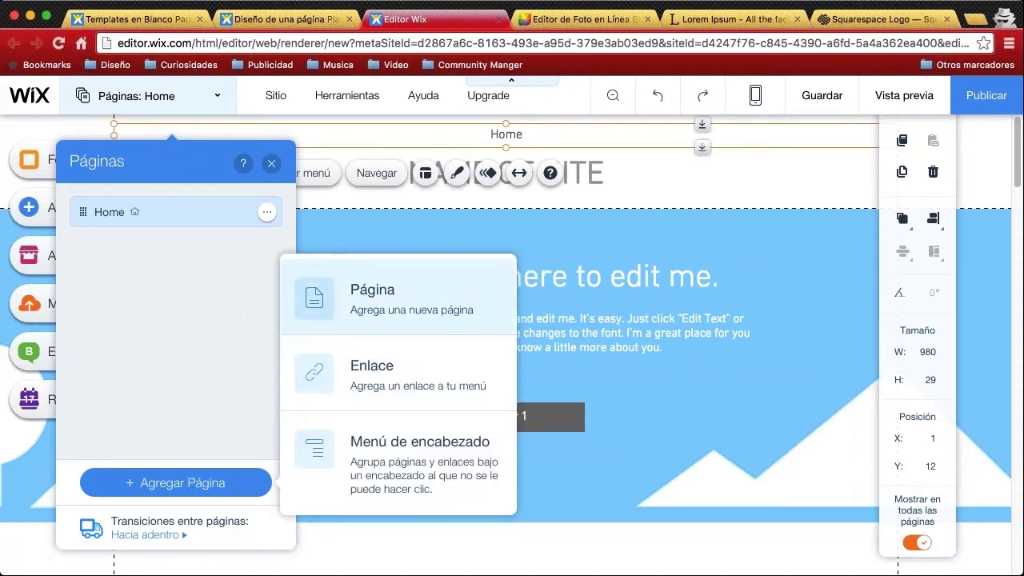
click(377, 297)
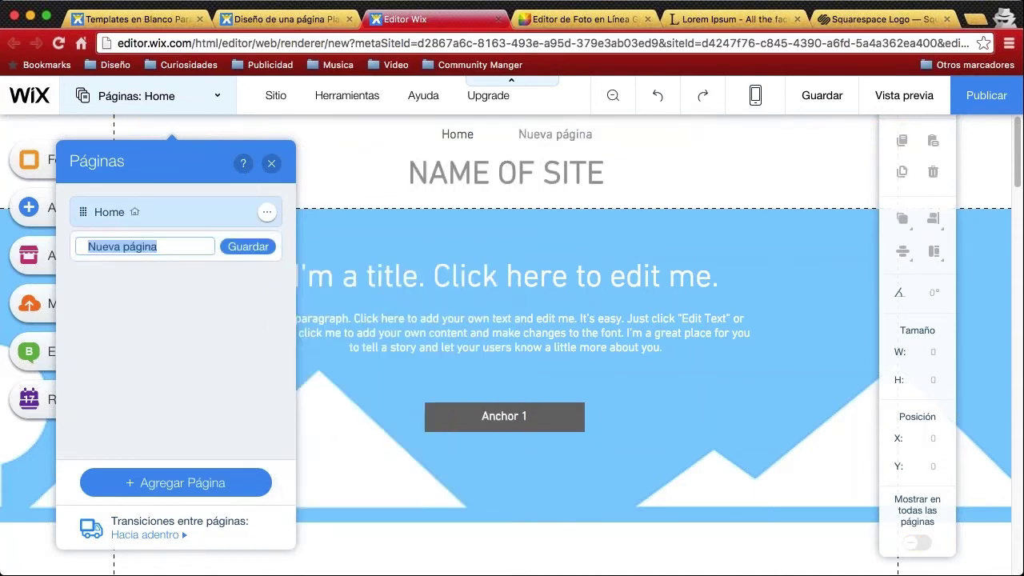
text(Q)
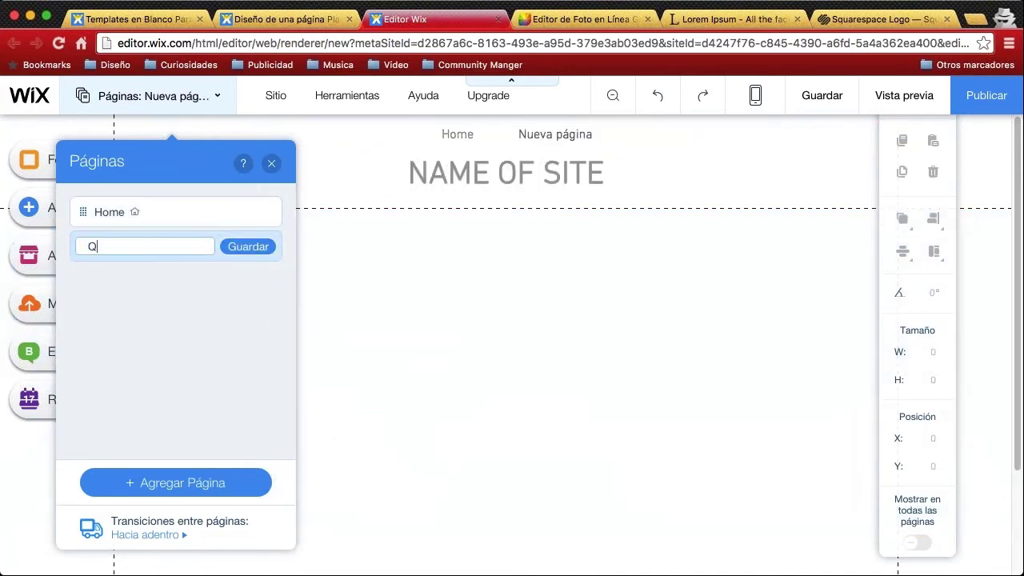
text(uienes Somos)
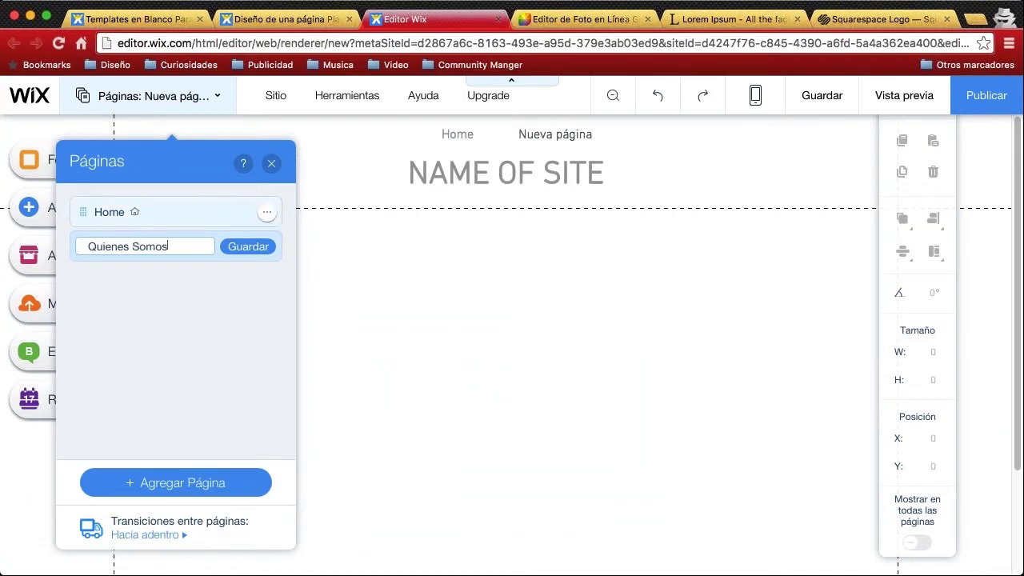
key(Return)
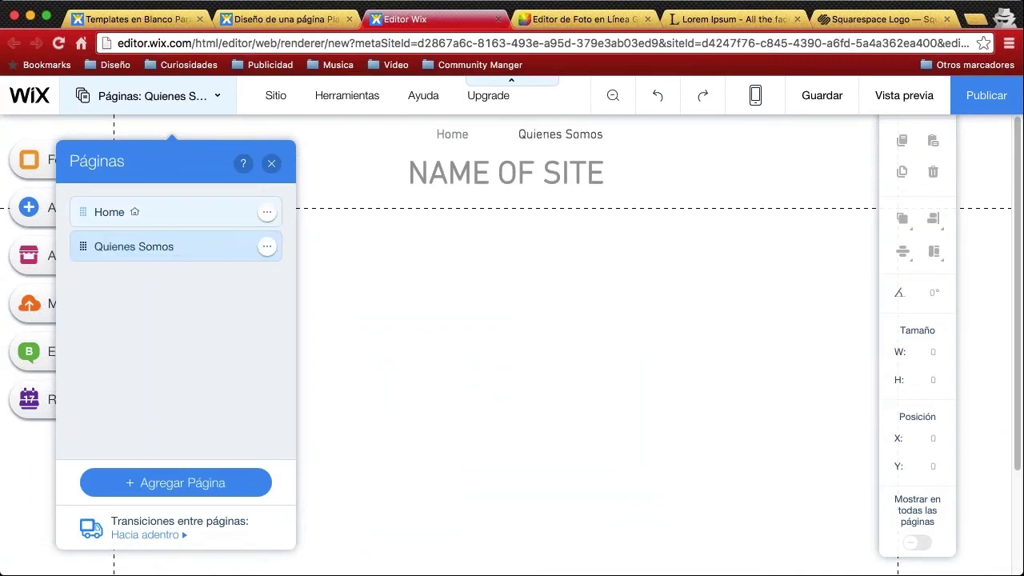
Add another page to the site and name it Productos
click(160, 484)
click(373, 309)
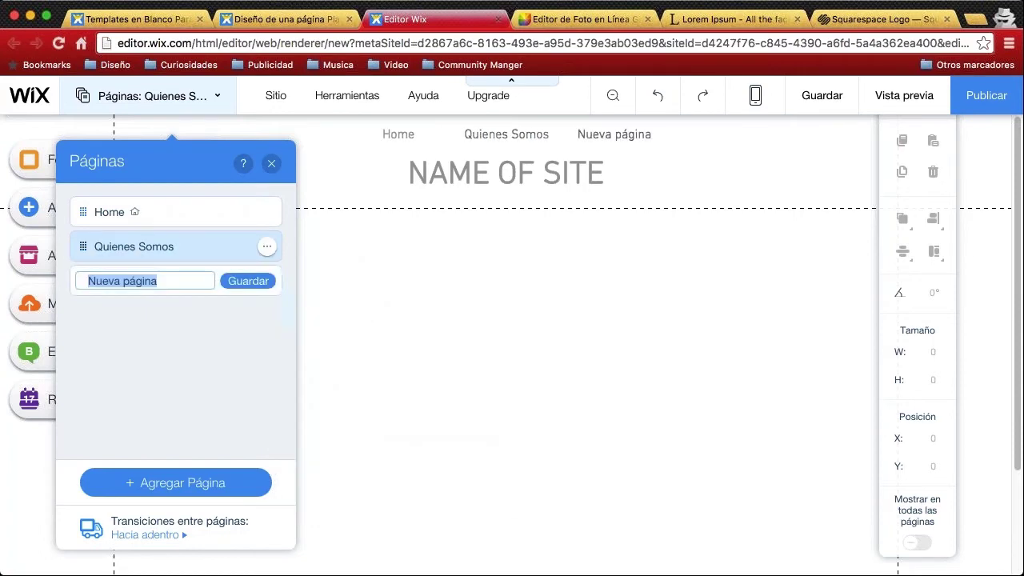
text(Pr)
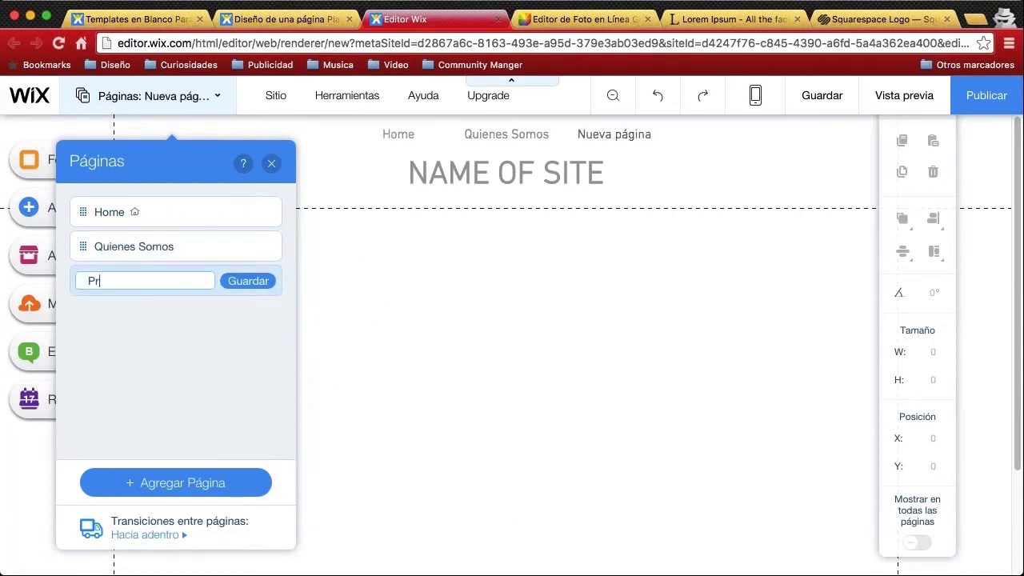
text(oductos)
key(BackSpace)
key(BackSpace)
key(BackSpace)
key(BackSpace)
key(BackSpace)
text(uctos)
key(Return)
Add a page named Galería after Productos in the site menu
click(172, 481)
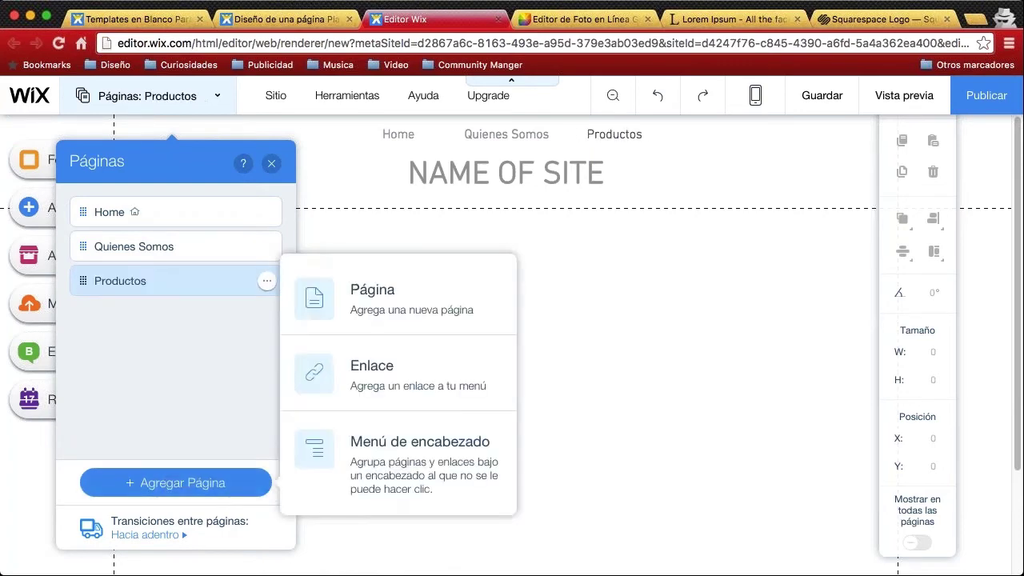
click(389, 307)
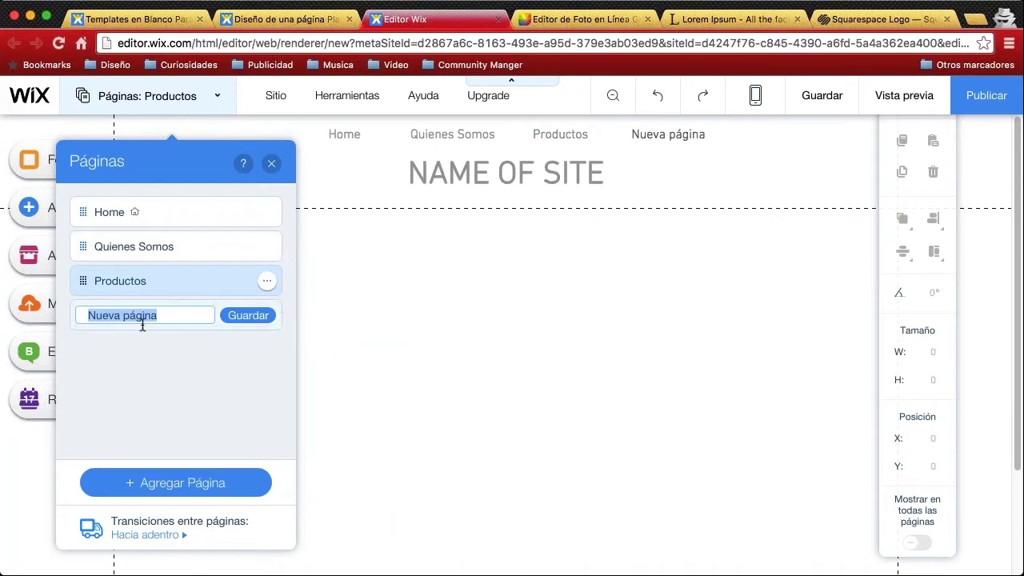
text(Galeria)
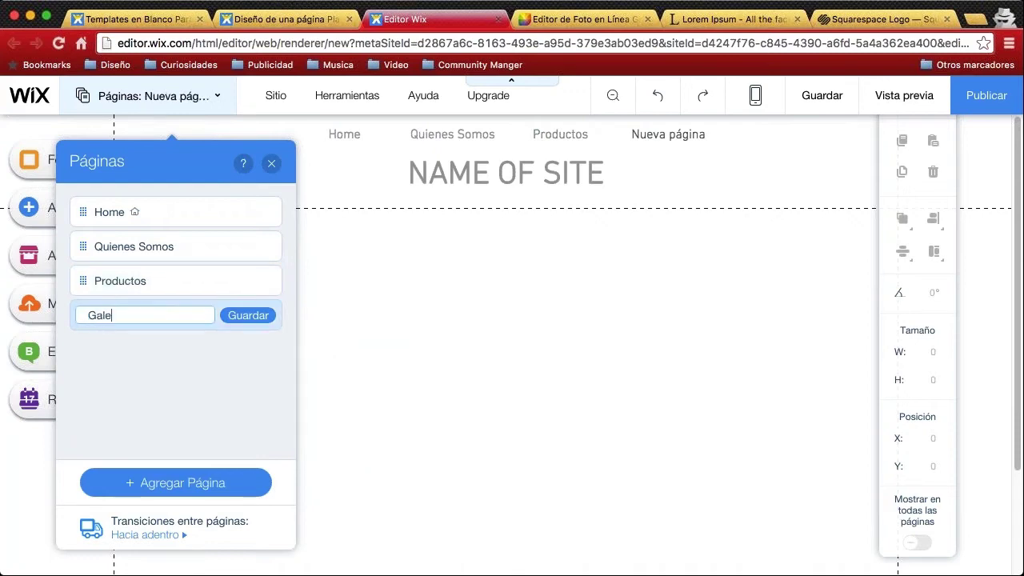
key(BackSpace)
key(BackSpace)
text(ía)
key(Return)
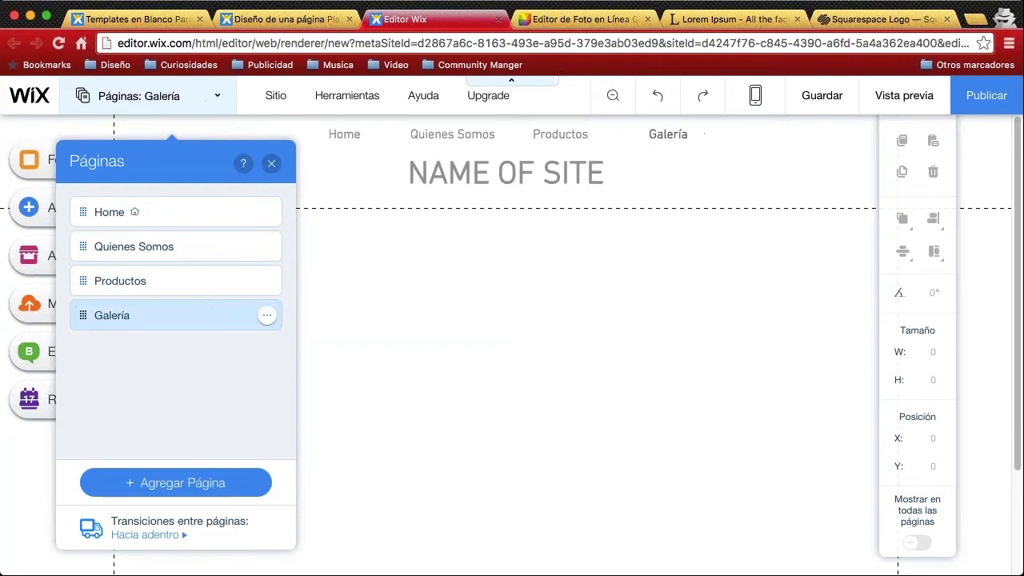
Add a page named Contáctenos at the end of the menu and return to editing the Home page
click(176, 483)
click(361, 318)
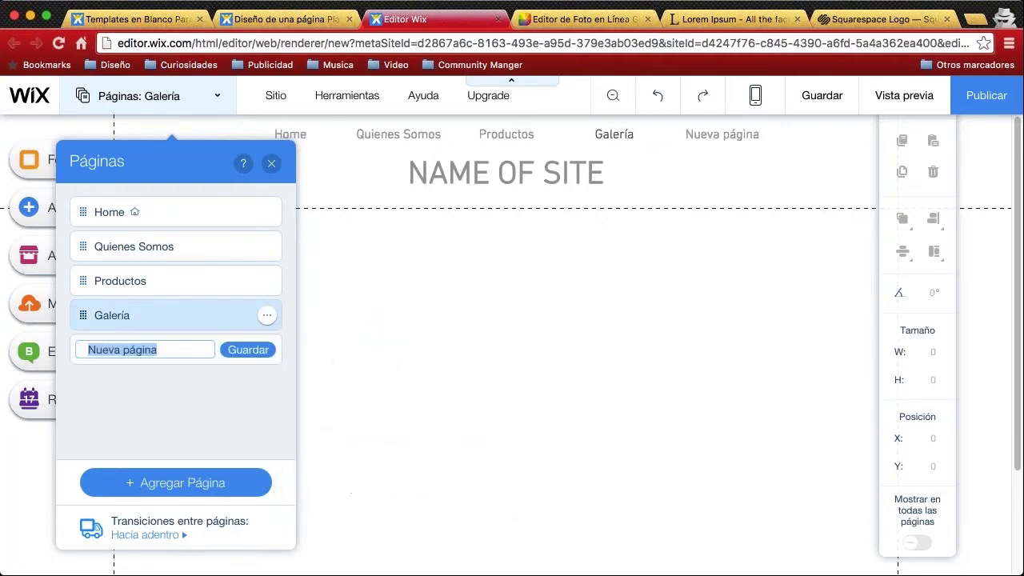
text(Cont)
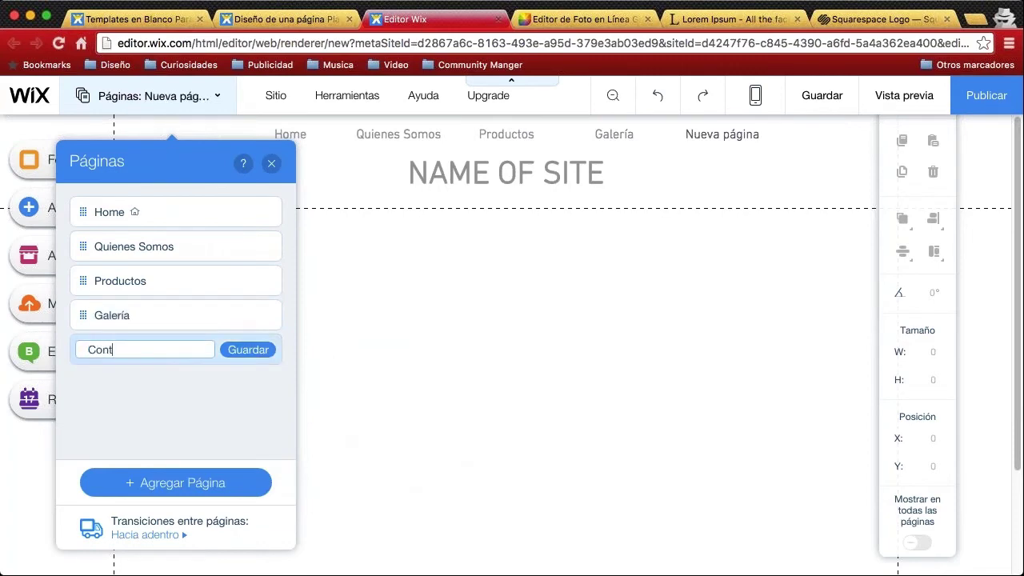
text(áctenos)
key(Return)
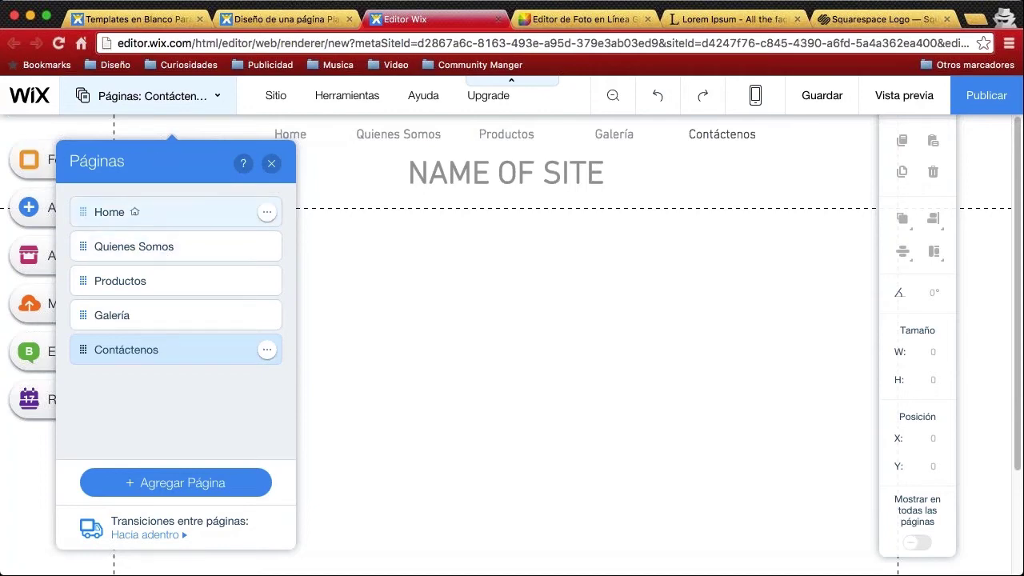
double_click(194, 211)
click(271, 163)
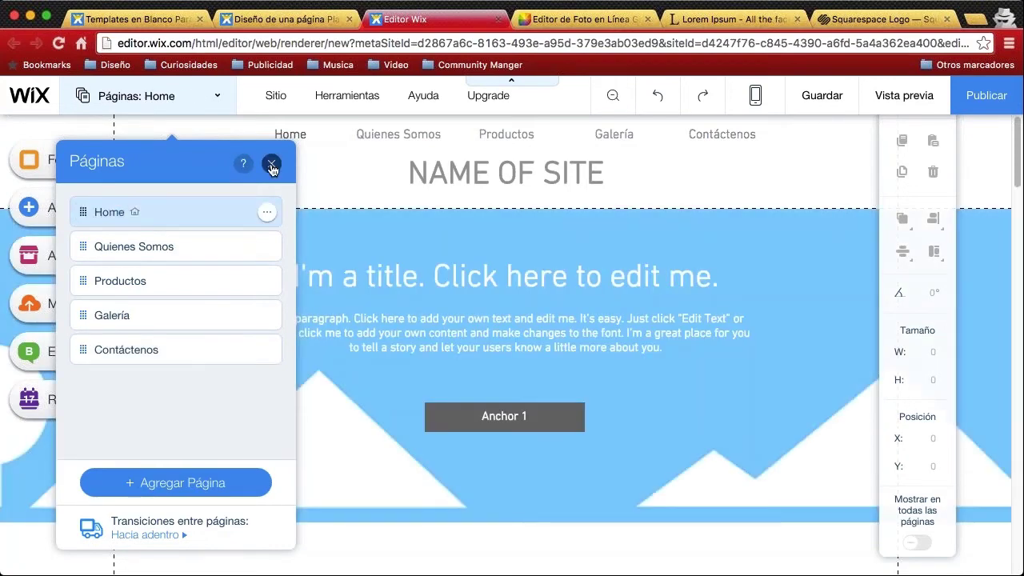
Replace the NAME OF SITE heading in the header with the title Artesanía and finish the text editing
click(482, 176)
double_click(419, 171)
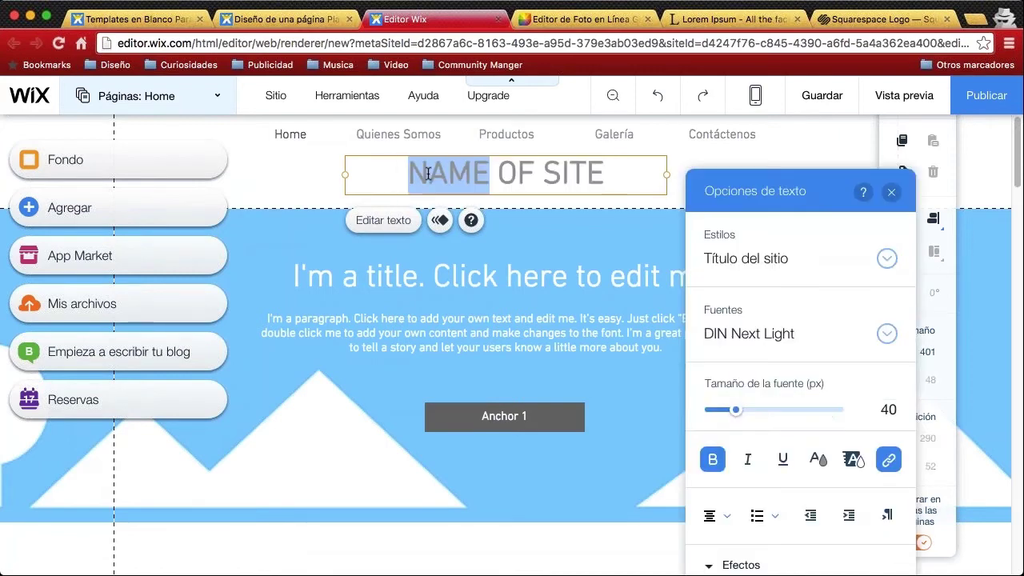
click(425, 172)
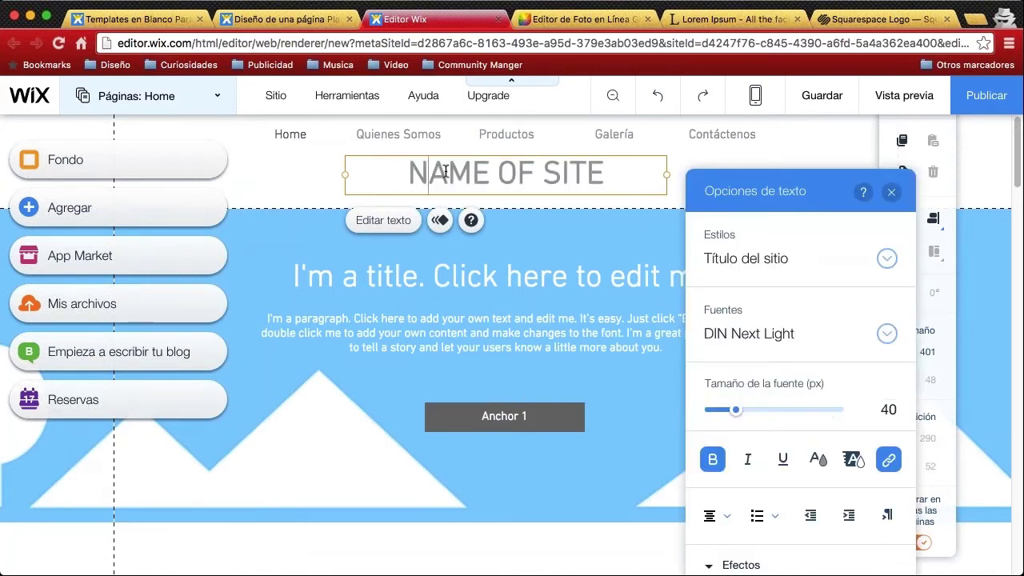
drag(605, 173, 414, 166)
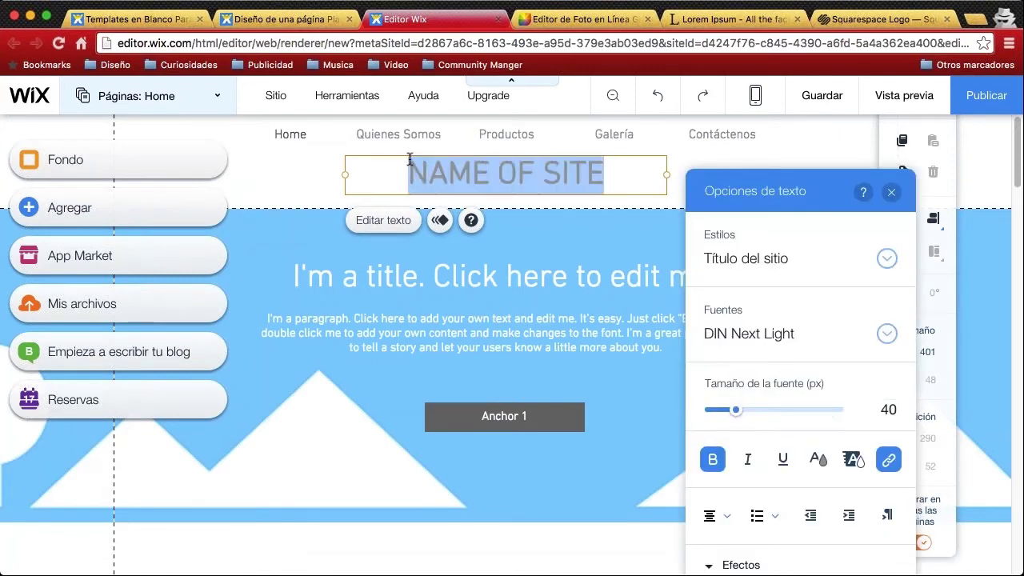
text(Artesañ)
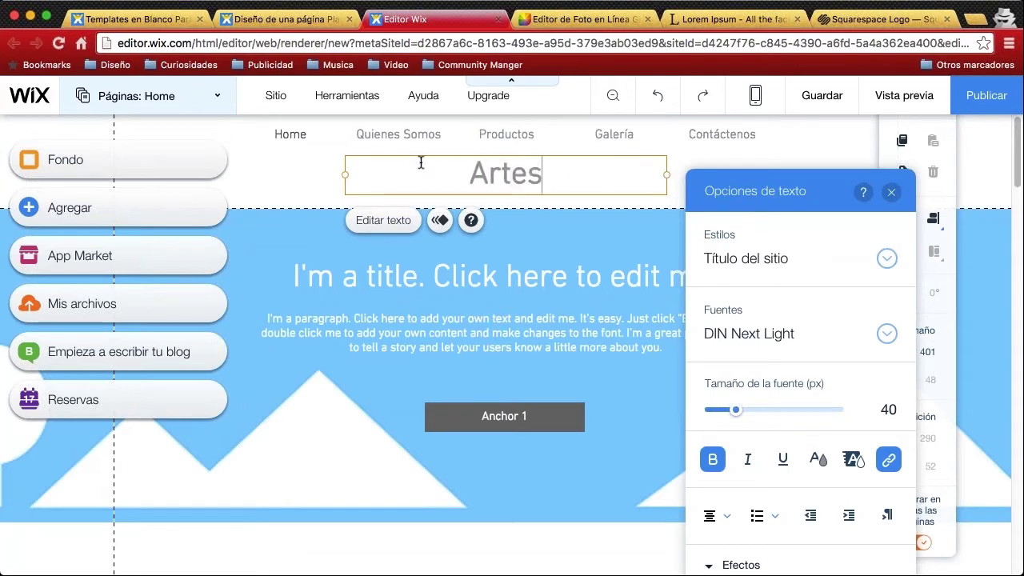
key(BackSpace)
text(ías)
key(BackSpace)
key(BackSpace)
key(BackSpace)
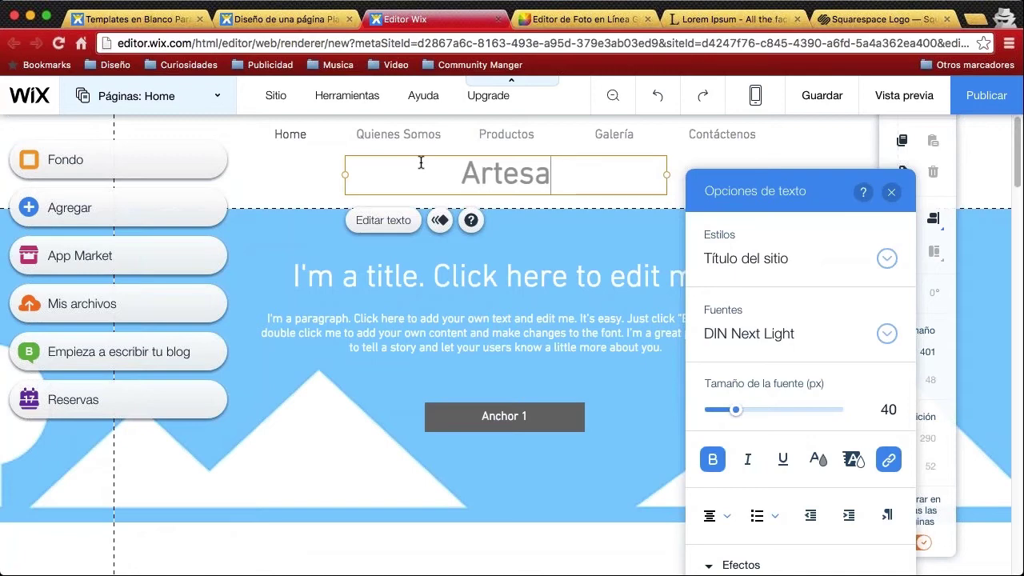
text(nías)
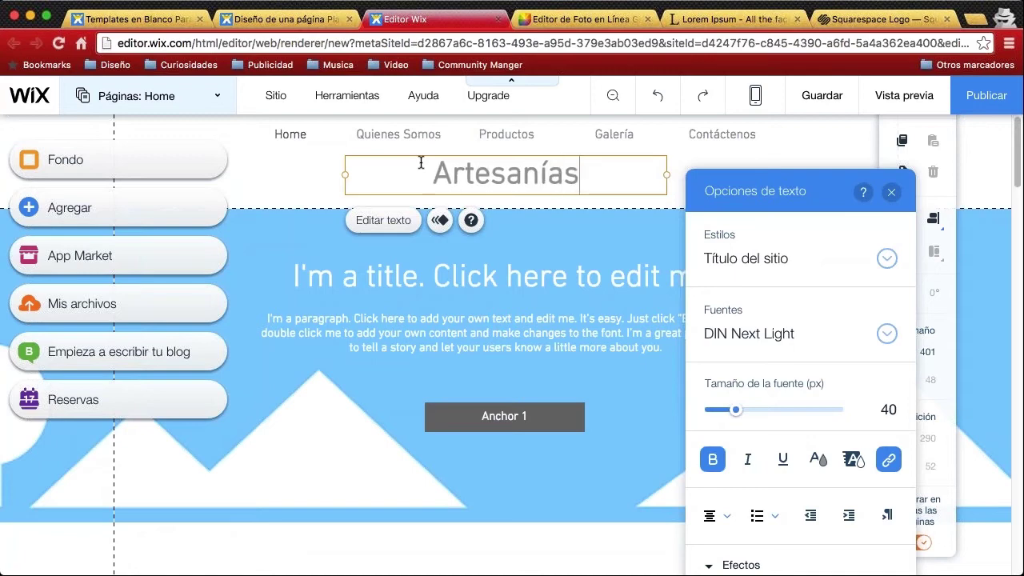
key(BackSpace)
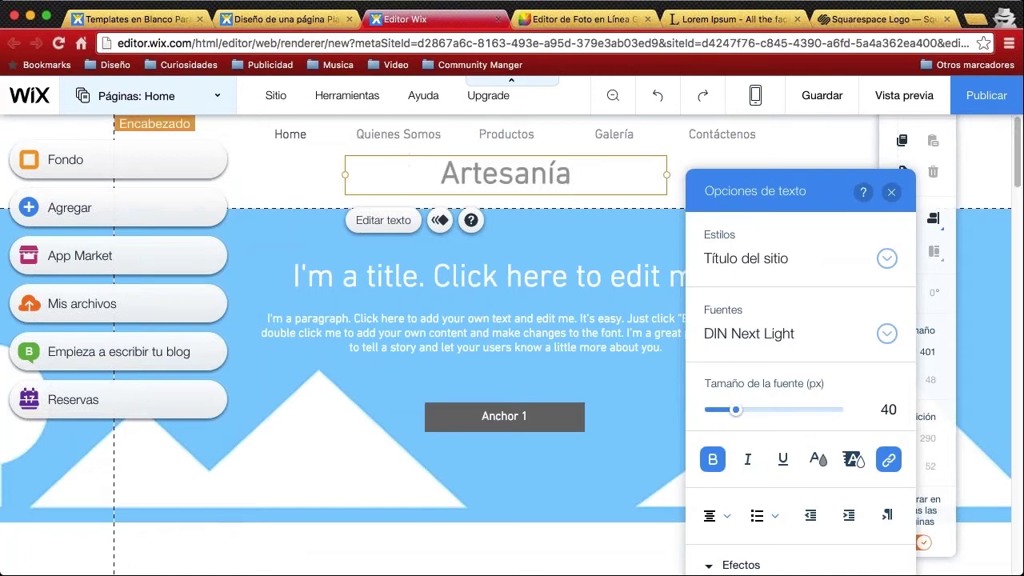
click(890, 192)
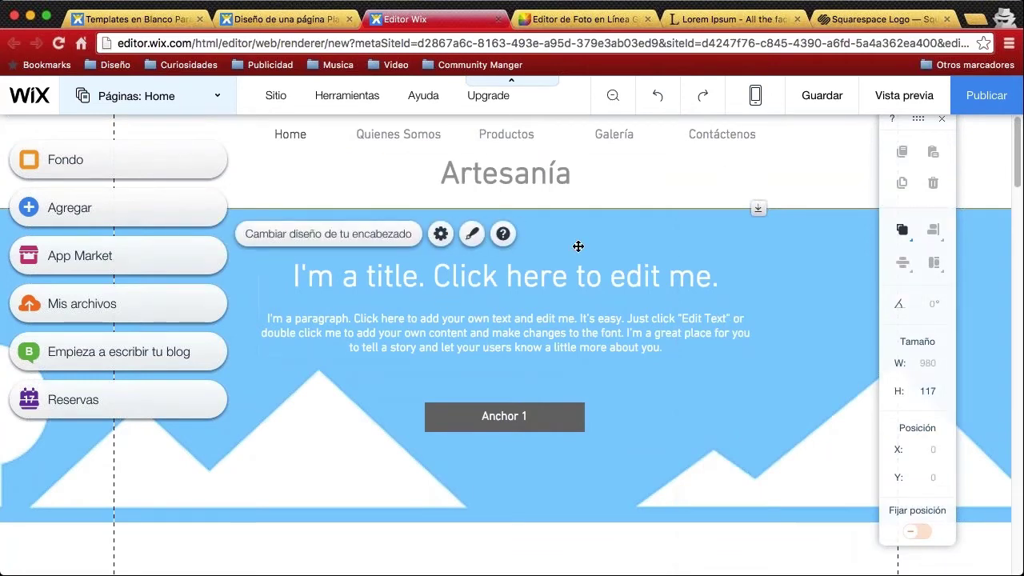
Look through the Home page sections from the banner down to the contact form and footer
scroll(579, 247, down, 1)
scroll(578, 247, down, 10)
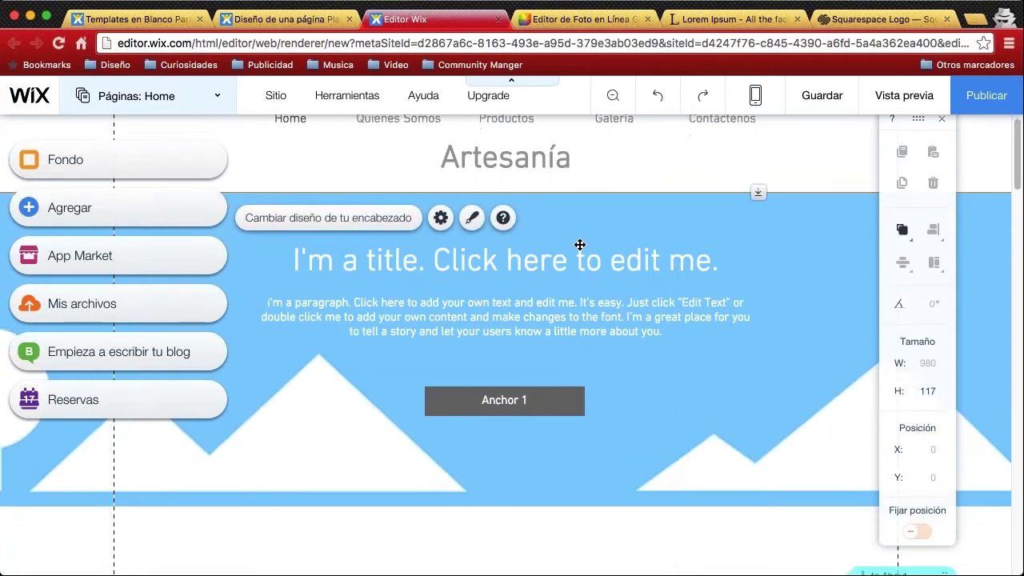
scroll(581, 244, down, 4)
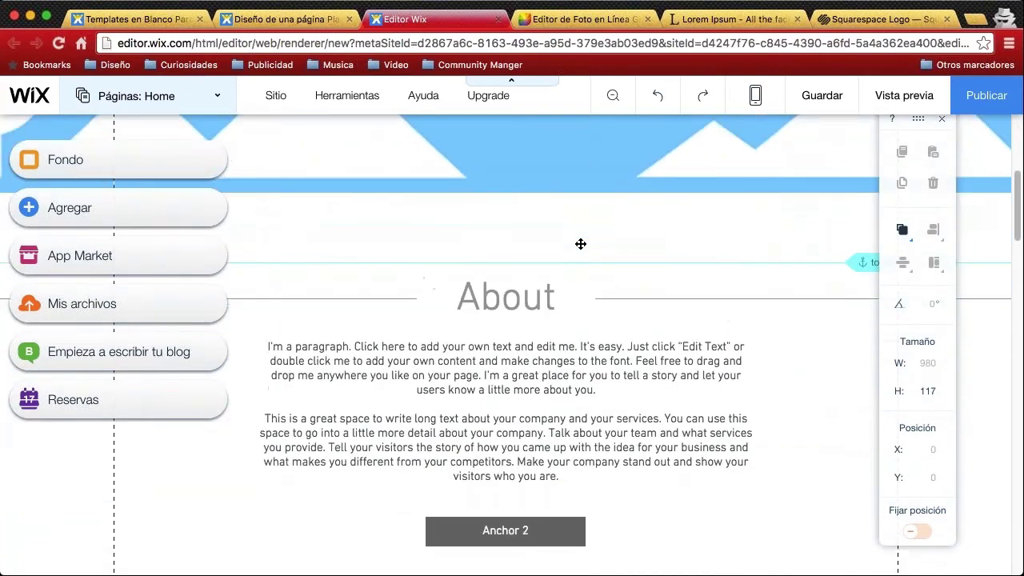
scroll(581, 244, down, 14)
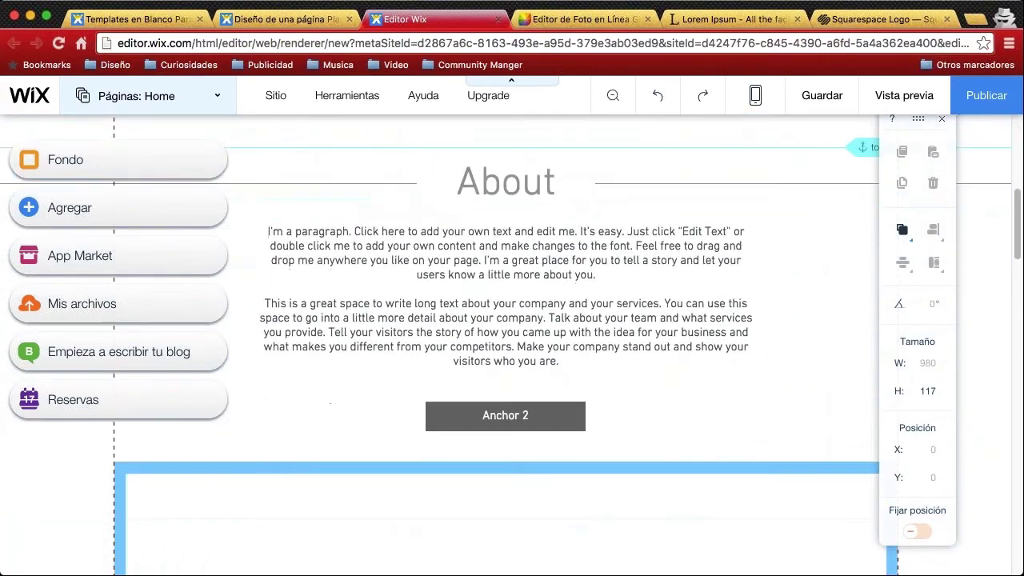
scroll(506, 344, down, 20)
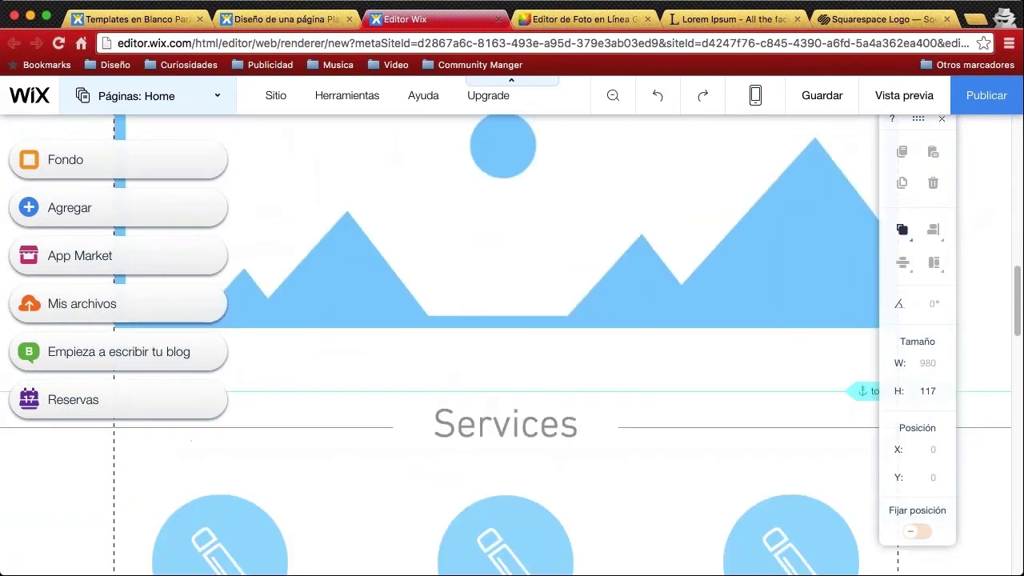
scroll(506, 344, down, 3)
scroll(505, 344, down, 18)
scroll(505, 344, down, 12)
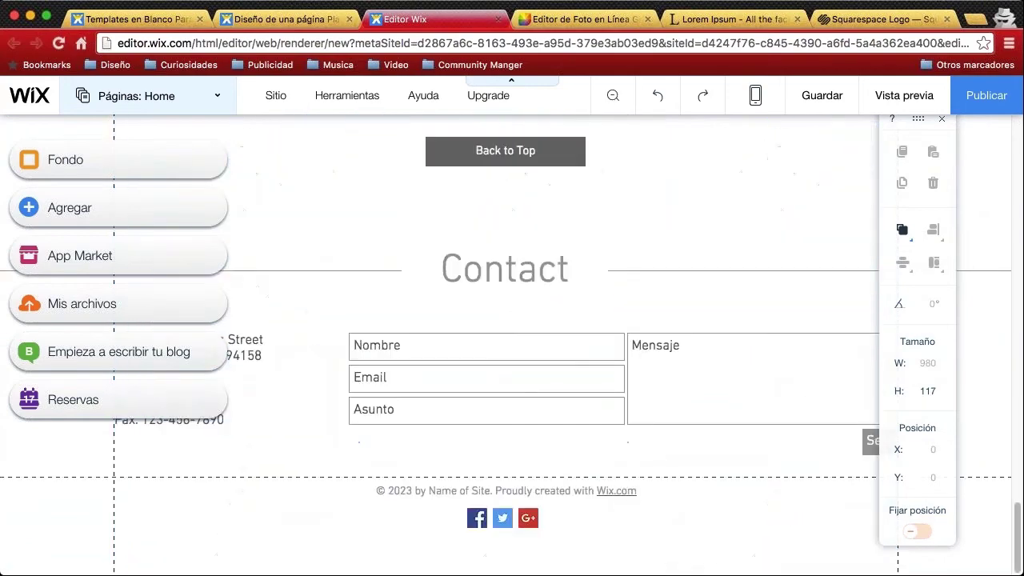
scroll(506, 344, up, 20)
scroll(430, 209, up, 20)
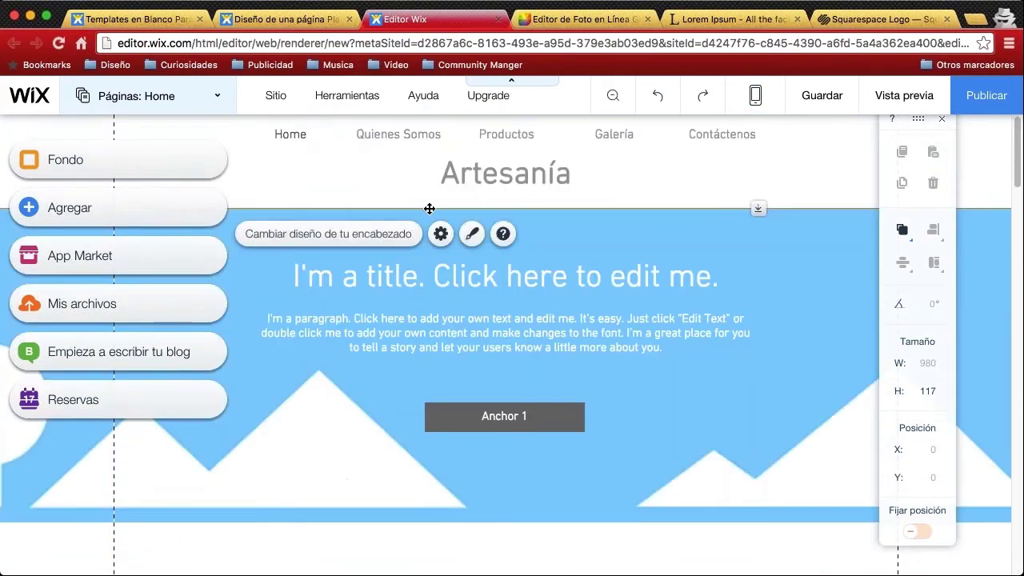
Replace the banner's placeholder title with the words Lorem Ipsum copied from the es.lipsum.com page
click(507, 276)
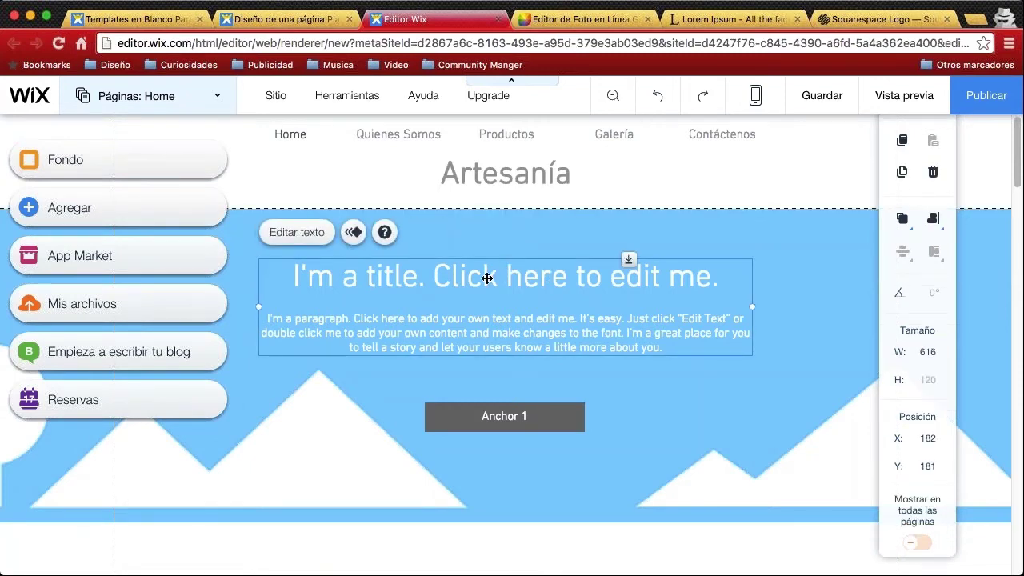
double_click(312, 278)
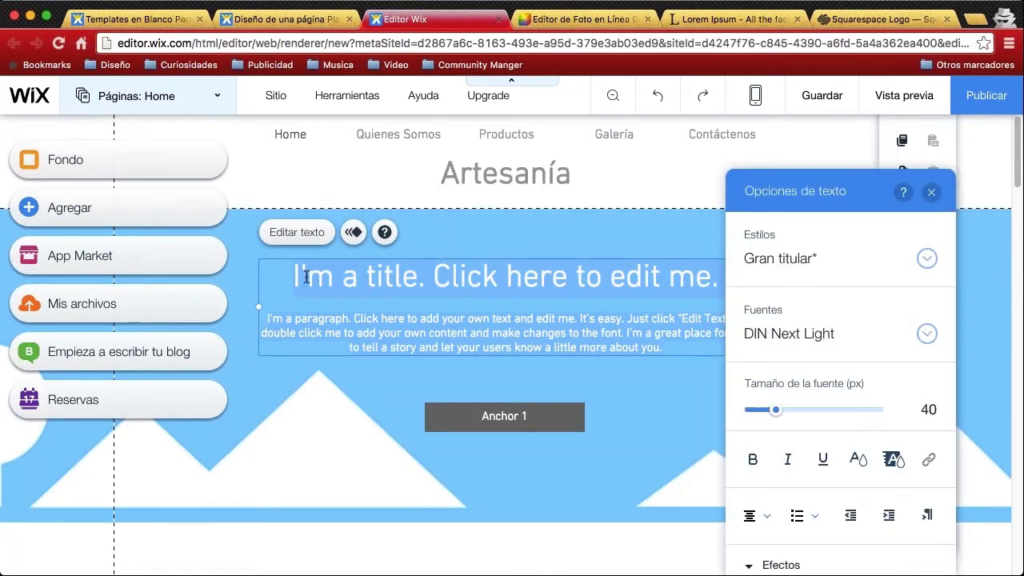
click(294, 276)
click(306, 272)
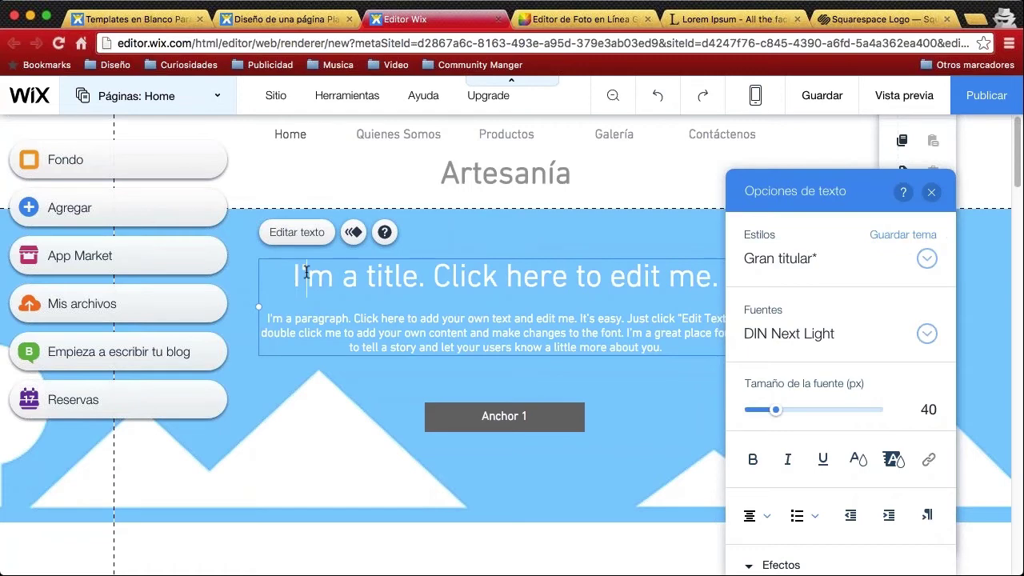
drag(293, 276, 716, 290)
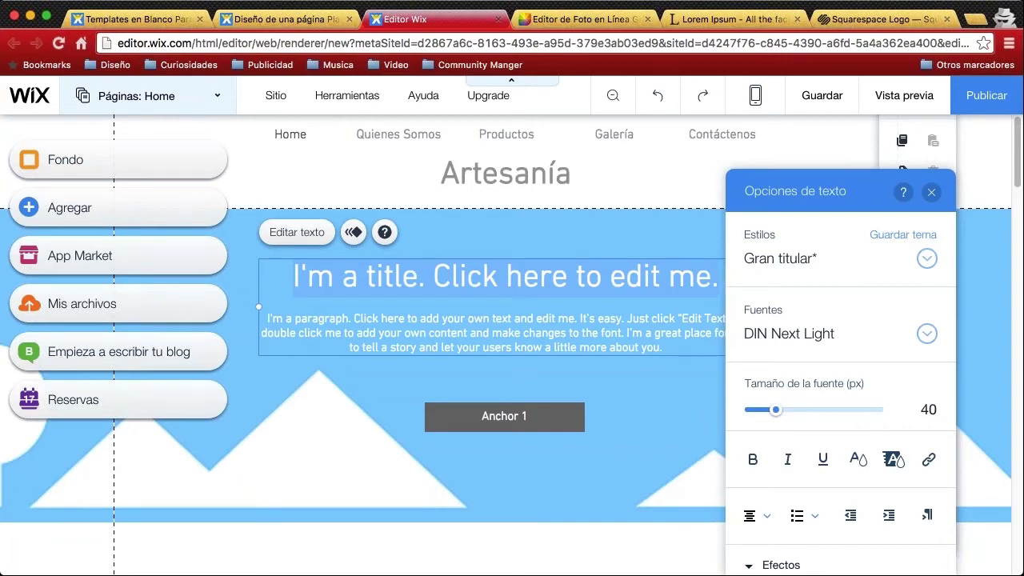
click(702, 22)
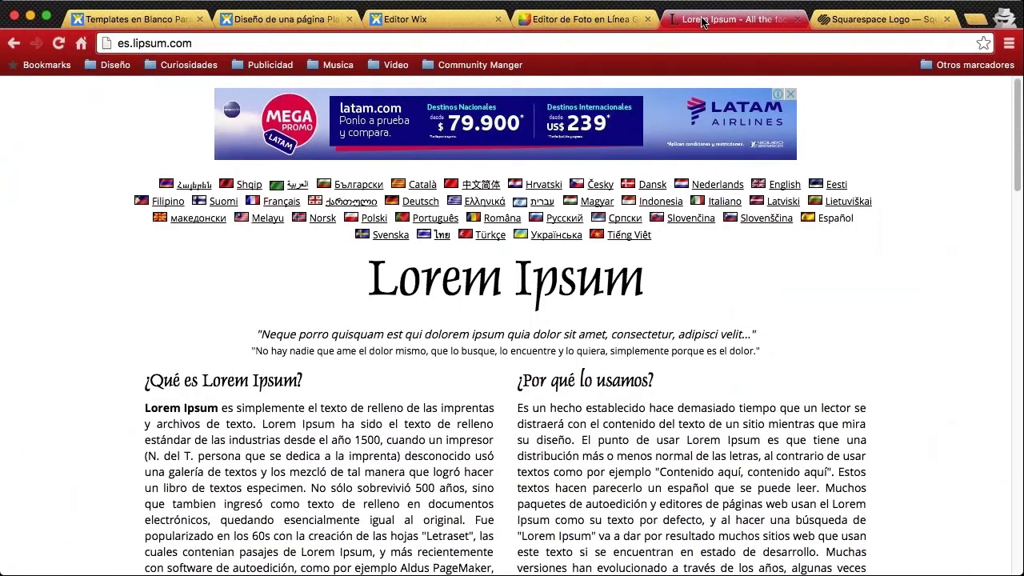
scroll(513, 320, down, 3)
drag(192, 305, 143, 305)
key(super+c)
click(197, 305)
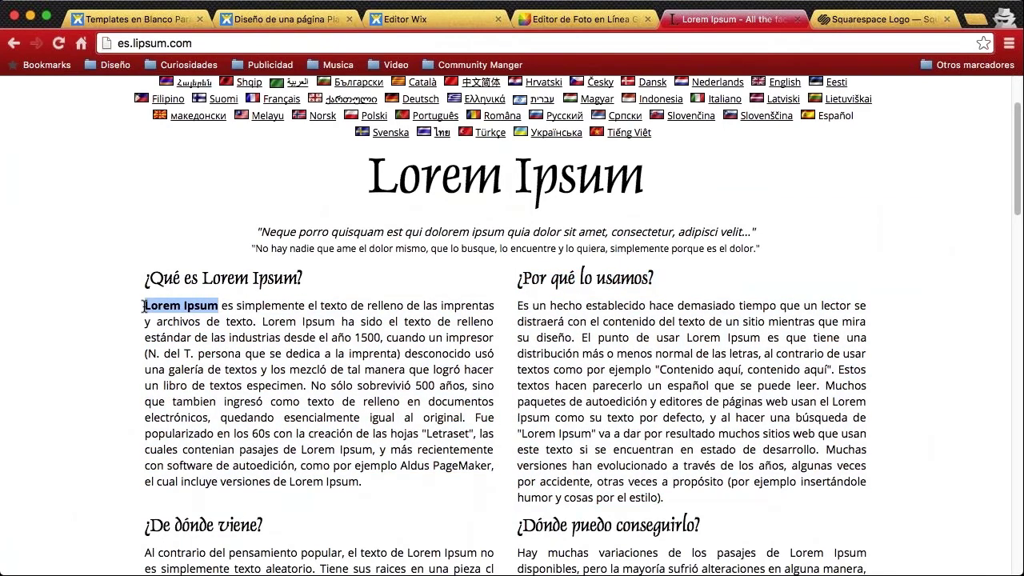
click(412, 20)
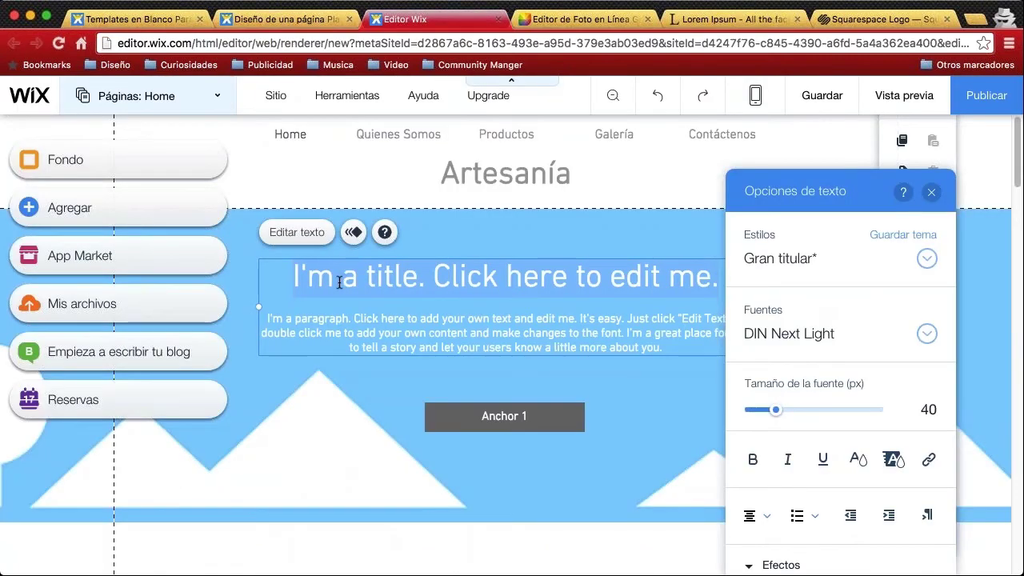
key(super+v)
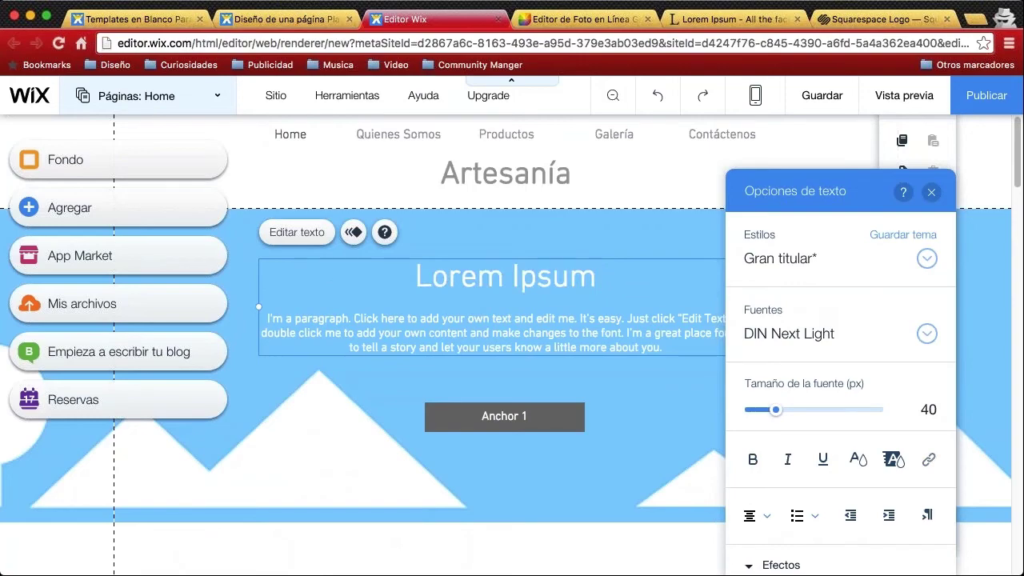
Replace the banner's placeholder paragraph with the es.lipsum.com passage from "es simplemente" to "textos especimen." and finish the text editing
click(757, 21)
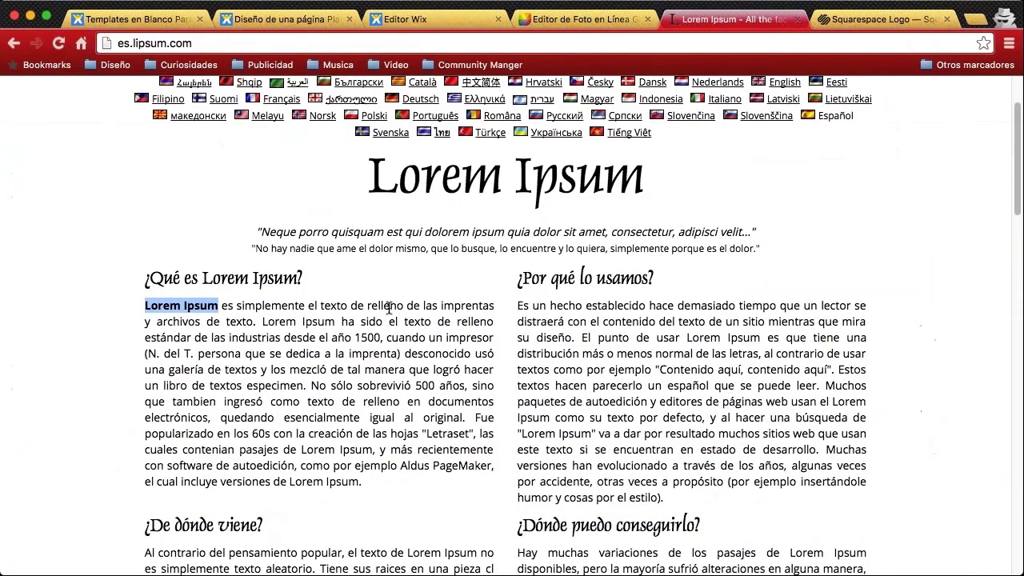
drag(228, 306, 305, 387)
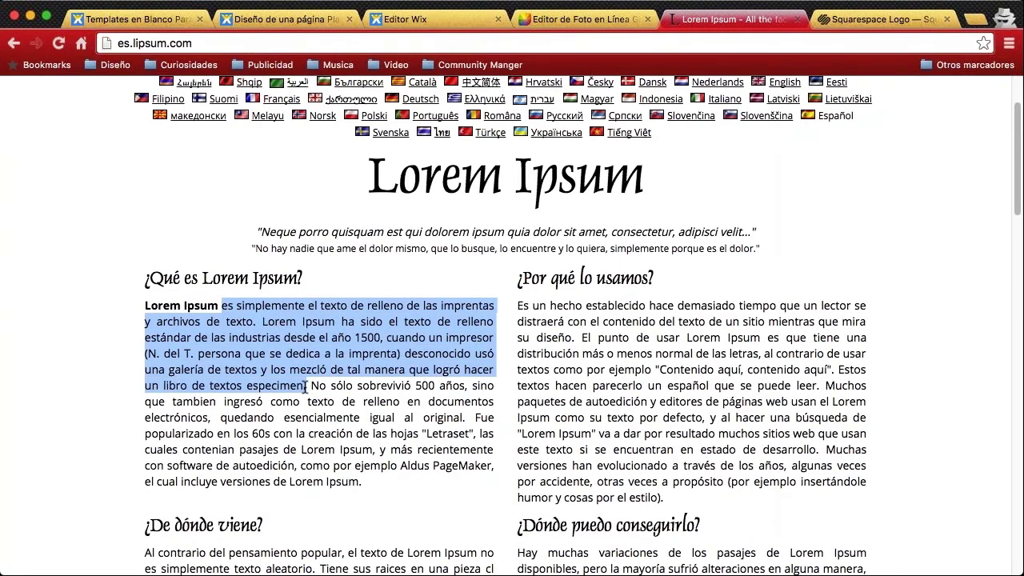
click(284, 20)
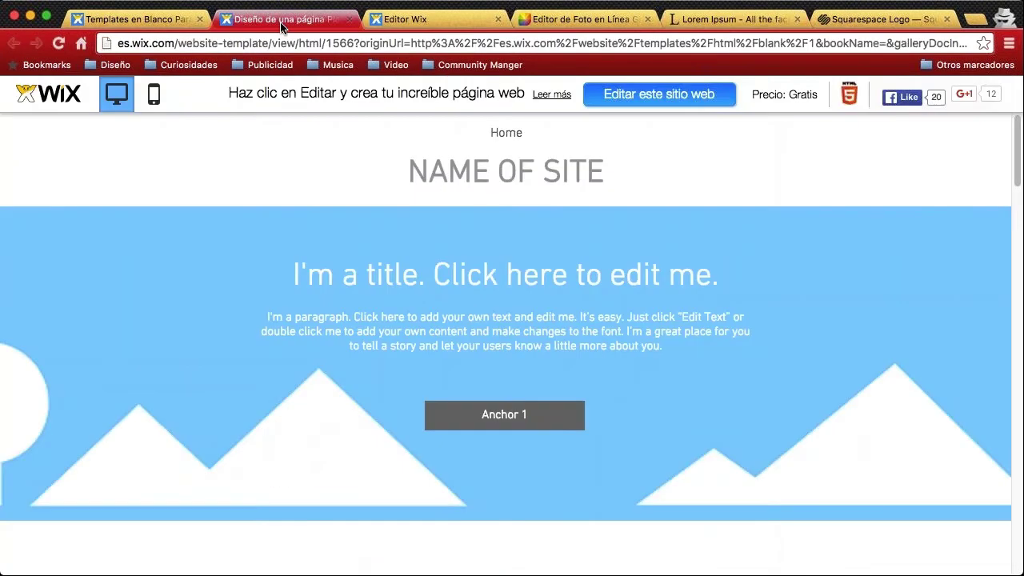
click(404, 20)
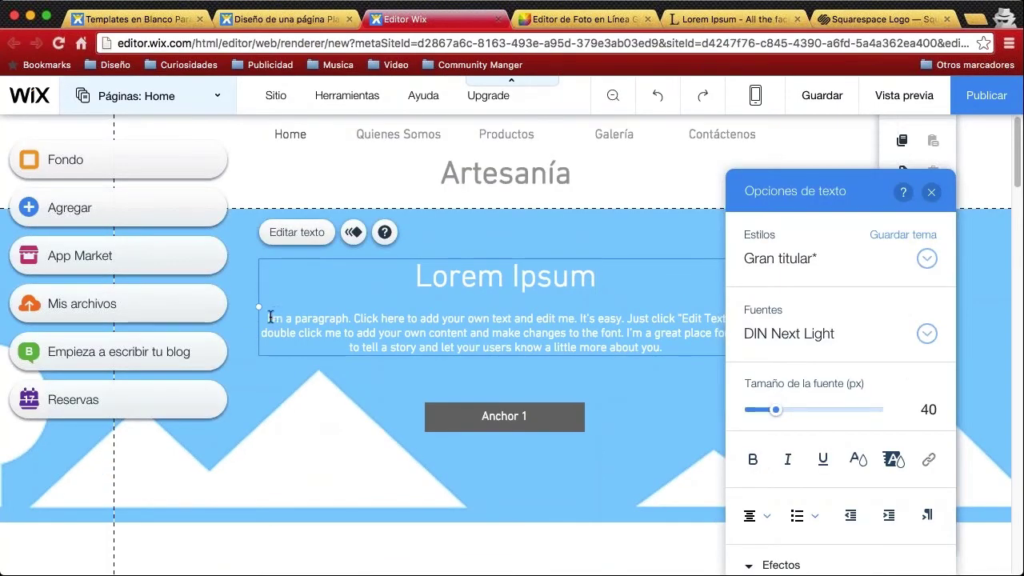
triple_click(683, 348)
text(Lorem Ipsum es simplemente el texto de relleno de las imprentas y archivos de texto. Lorem Ipsum ha sido el texto de relleno estándar de las industrias desde el año 1500, cuando un impresor (N. del T. persona que se dedica a la imprenta) desconocido usó una galería de textos y los mezcló de tal manera que logró hacer un libro de textos especimen.)
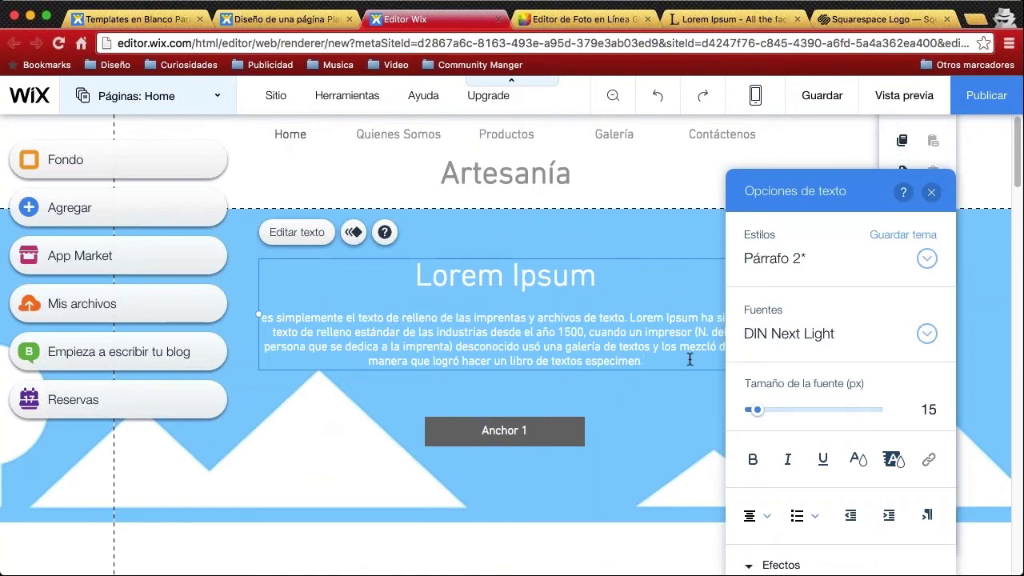
click(931, 194)
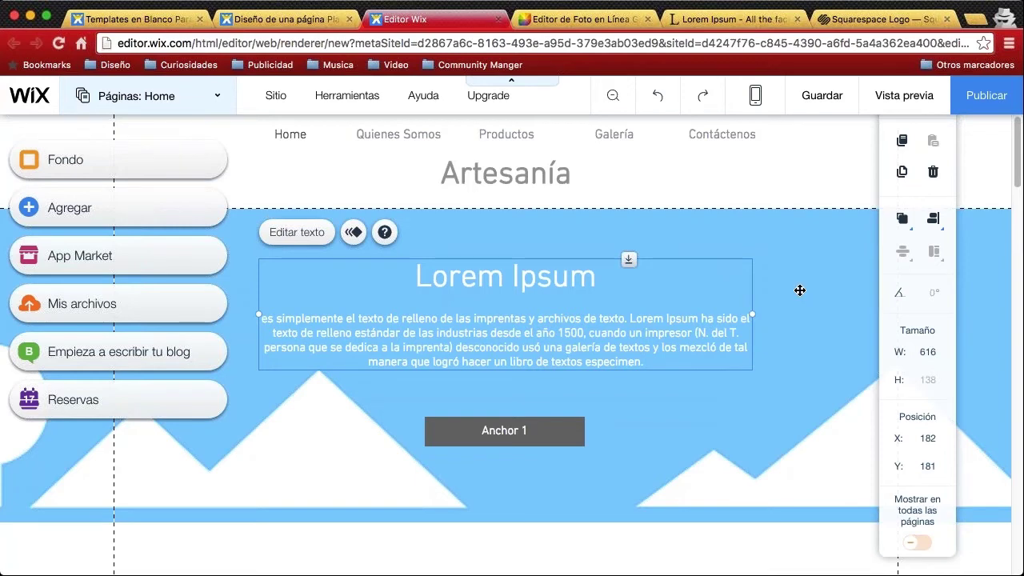
click(793, 259)
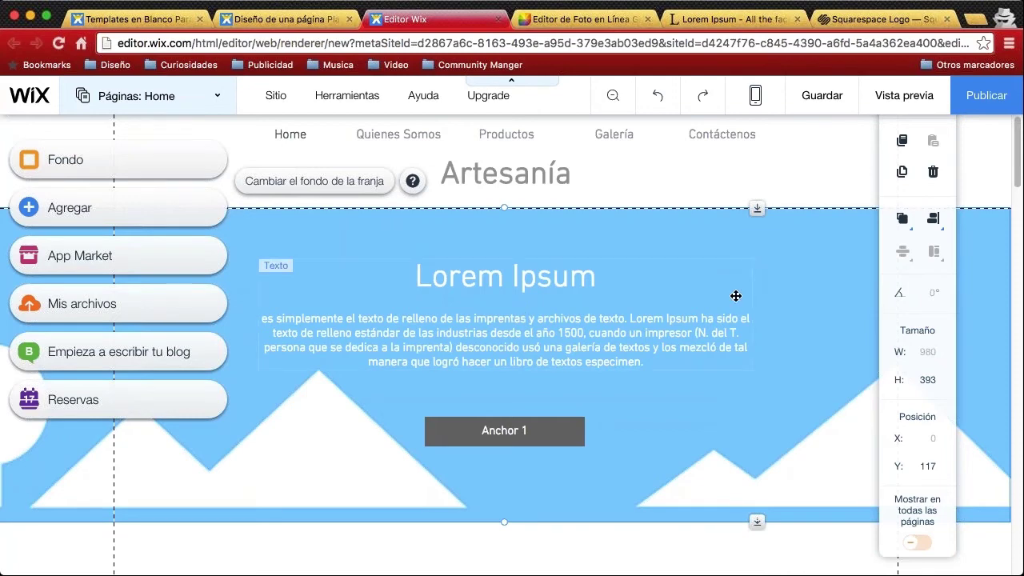
right_click(773, 230)
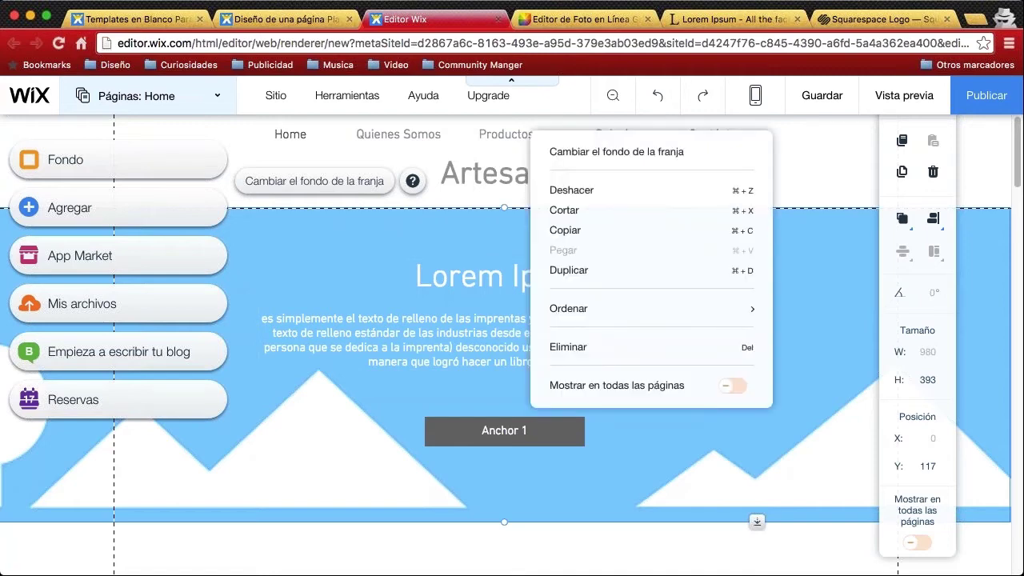
double_click(805, 245)
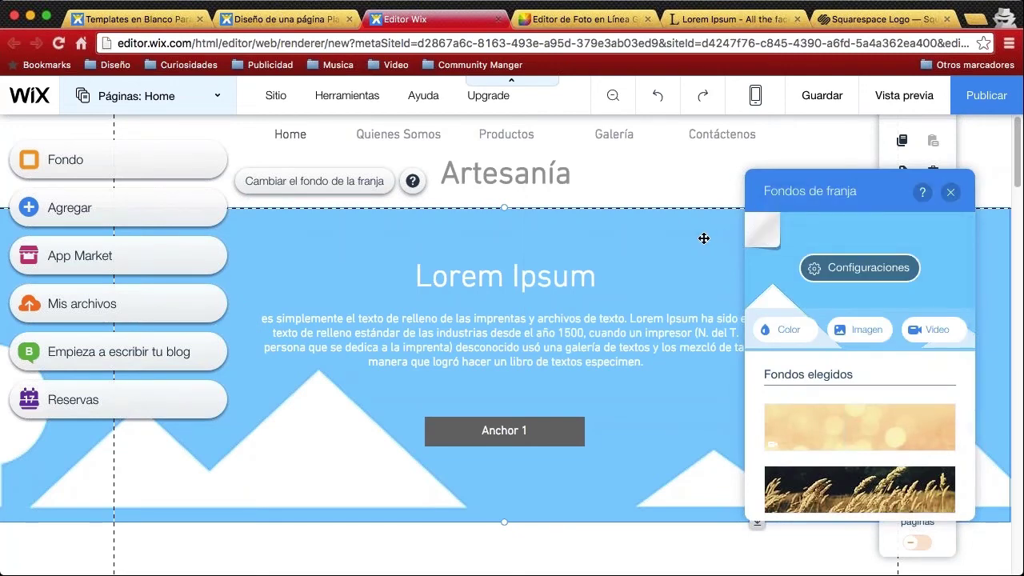
click(951, 192)
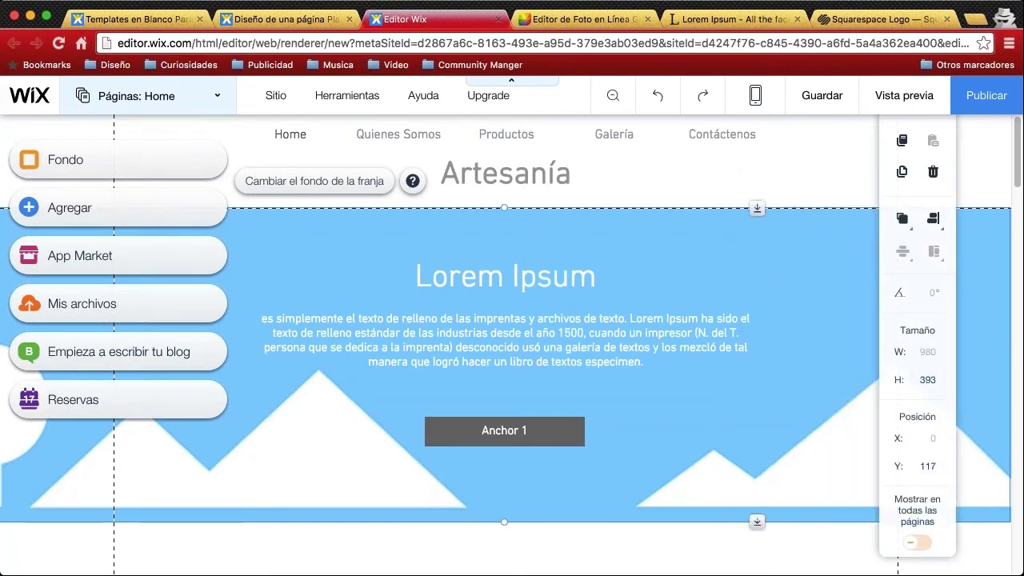
click(460, 310)
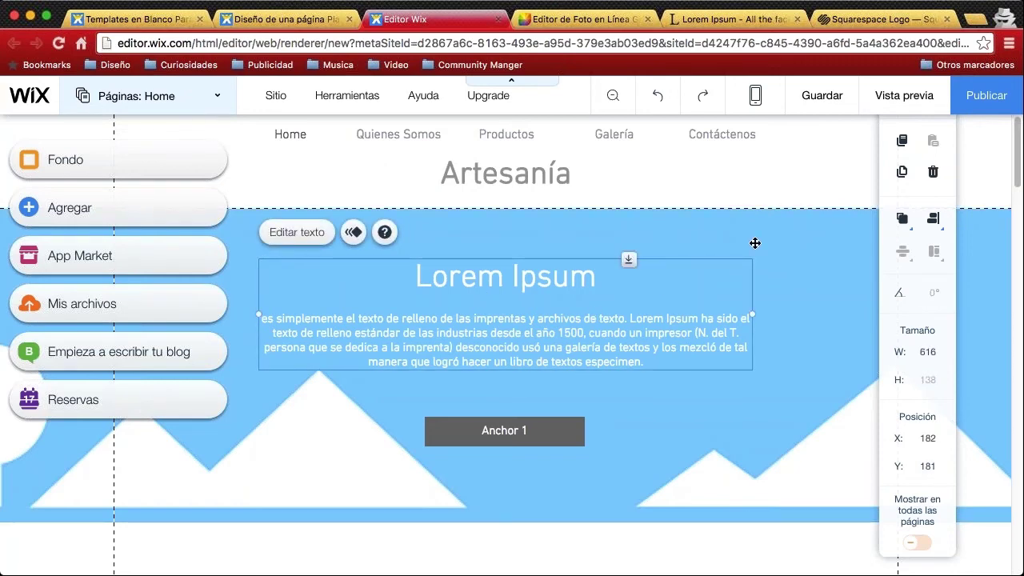
Try solid red and solid blue as the background colour of the Home page's banner strip
click(791, 236)
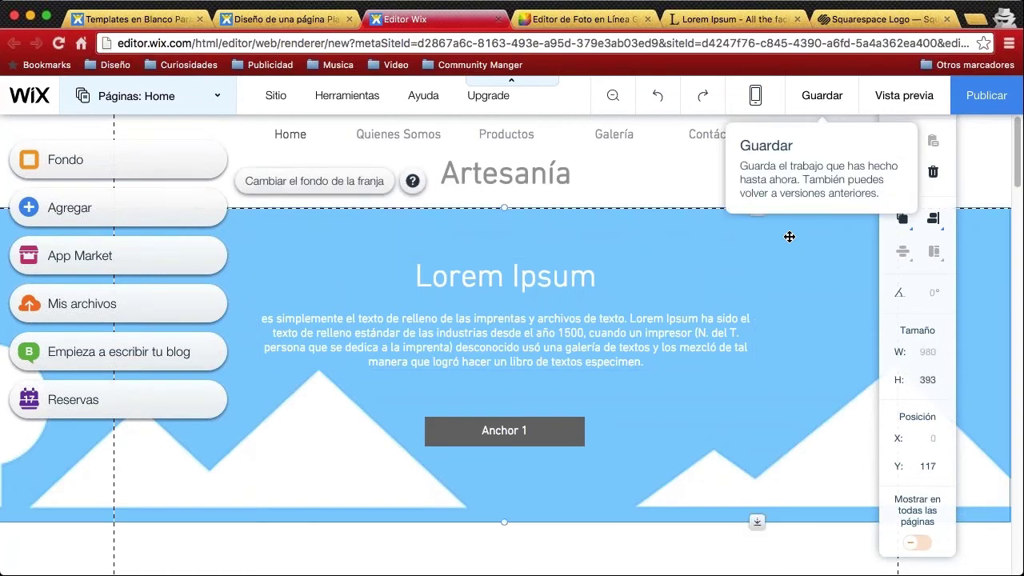
double_click(790, 237)
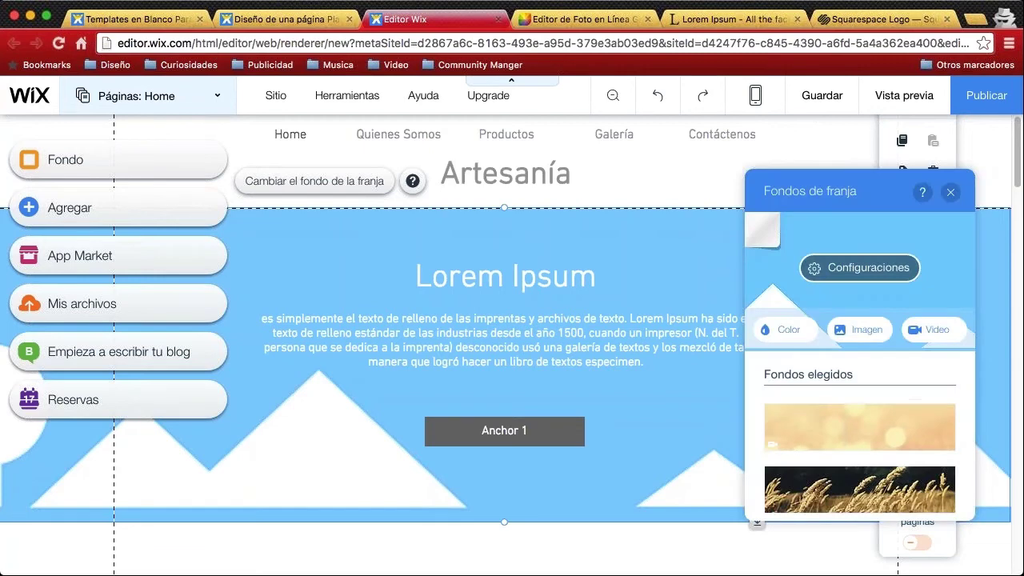
scroll(834, 298, down, 1)
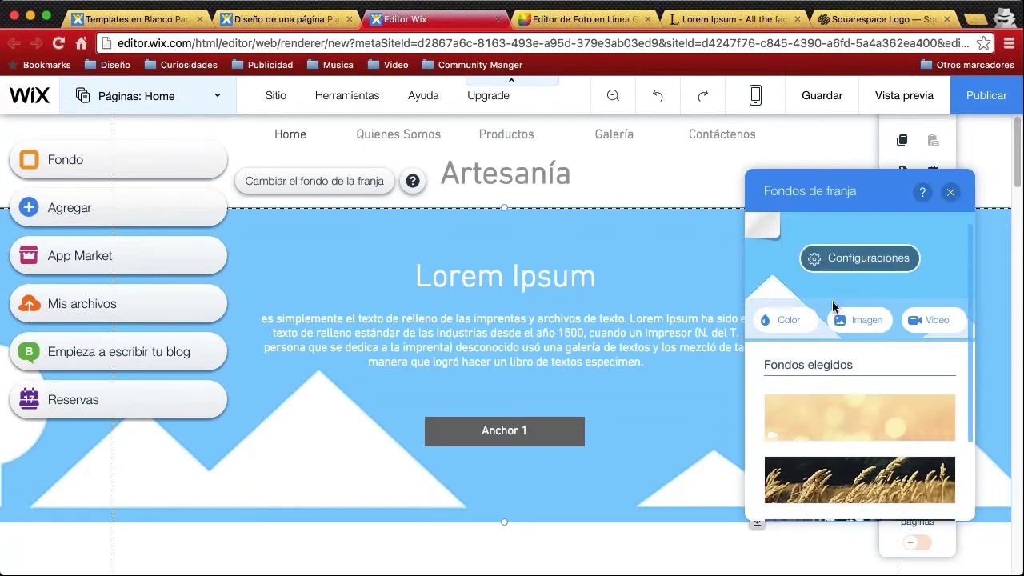
click(791, 323)
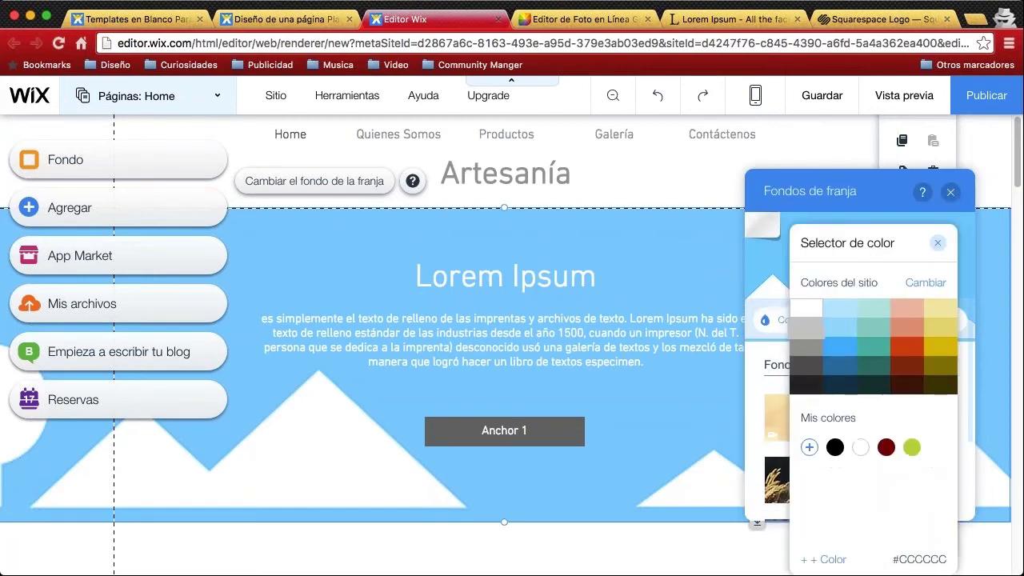
click(905, 358)
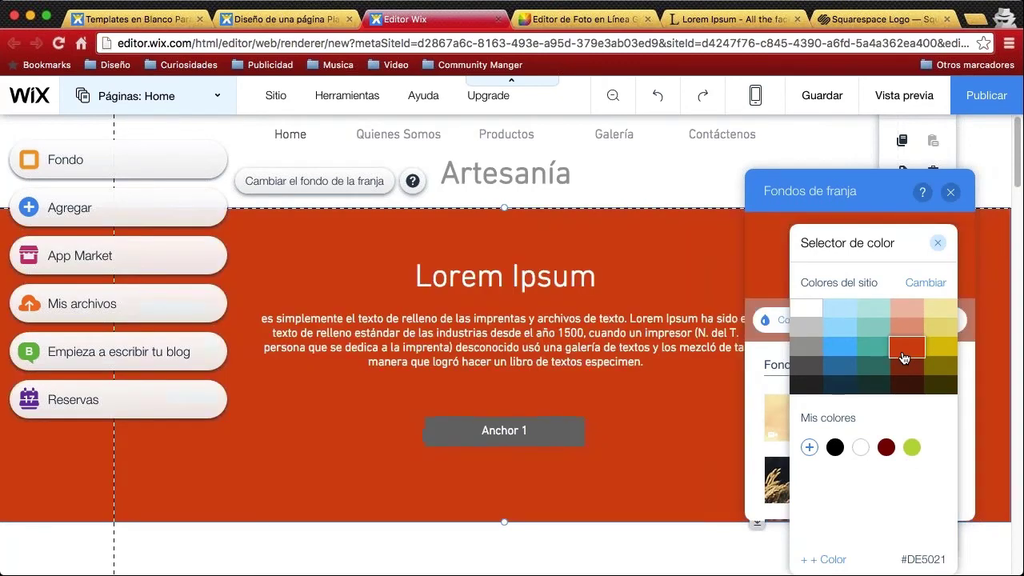
click(841, 347)
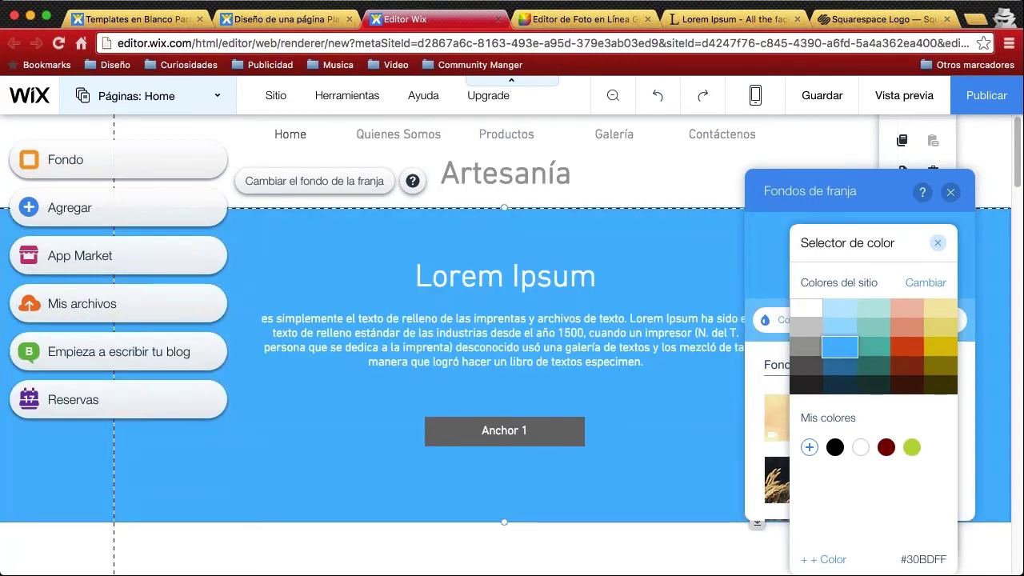
click(938, 243)
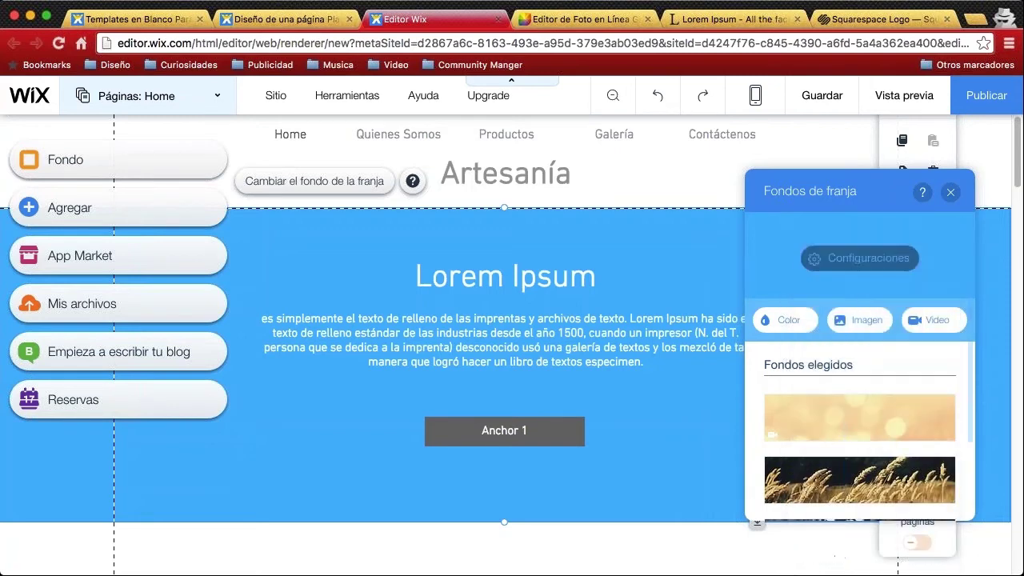
Upload the hat photo Foto 82.jpg and apply it as the banner strip's background image
click(861, 327)
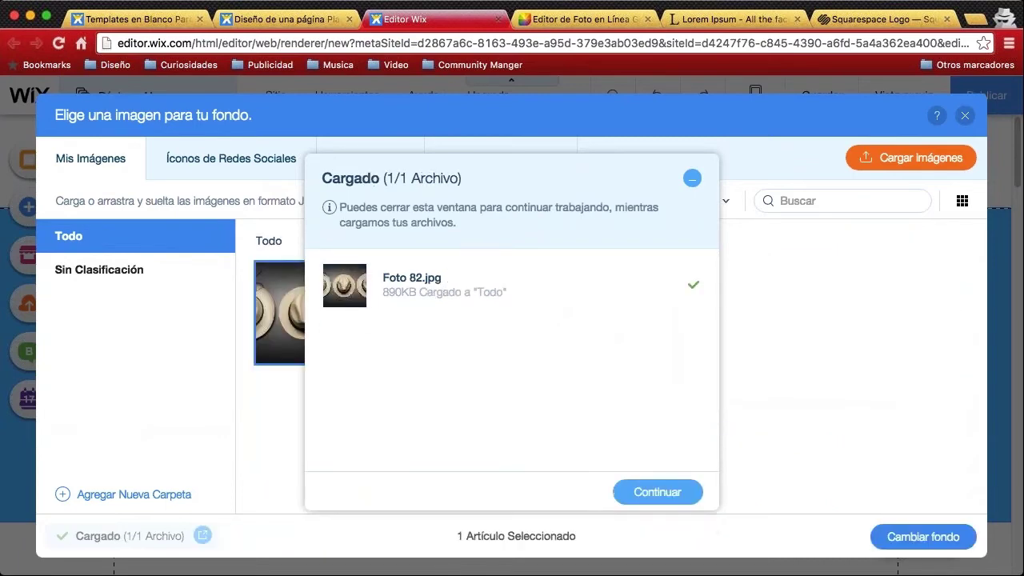
click(658, 516)
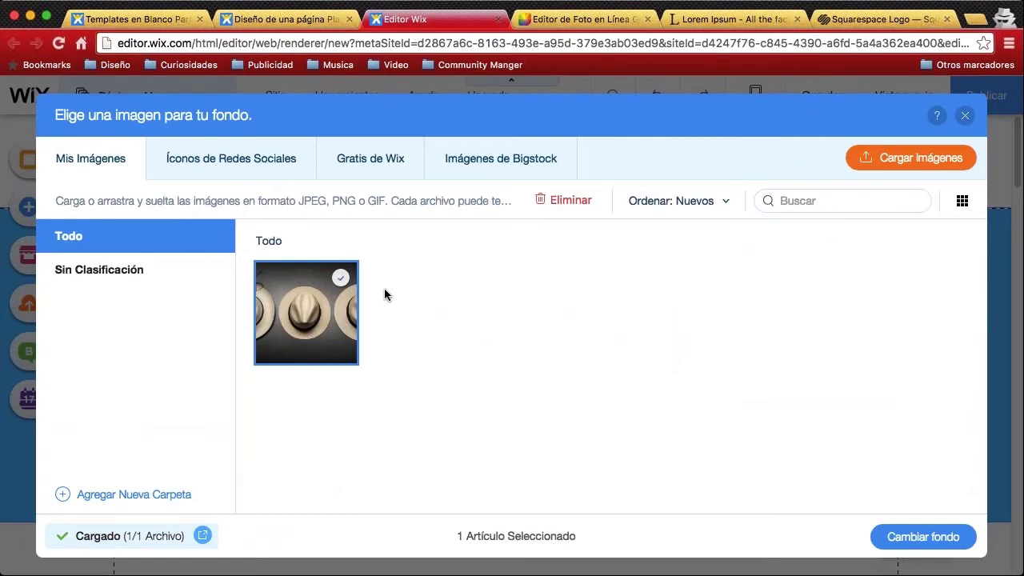
click(918, 543)
click(903, 542)
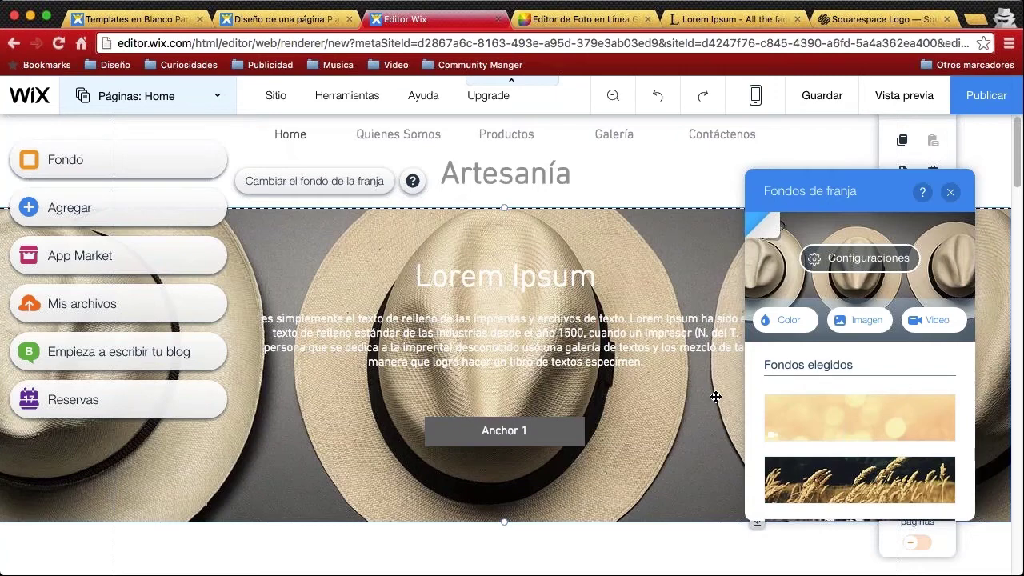
Browse the suggested backgrounds for the banner strip and the site's own image library without choosing a new one
scroll(948, 363, down, 5)
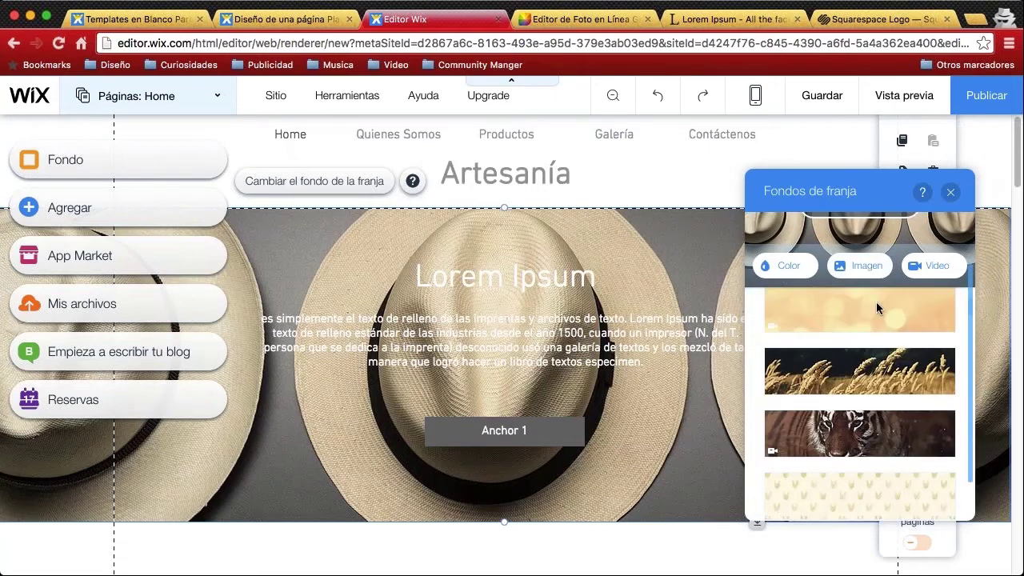
scroll(860, 384, up, 8)
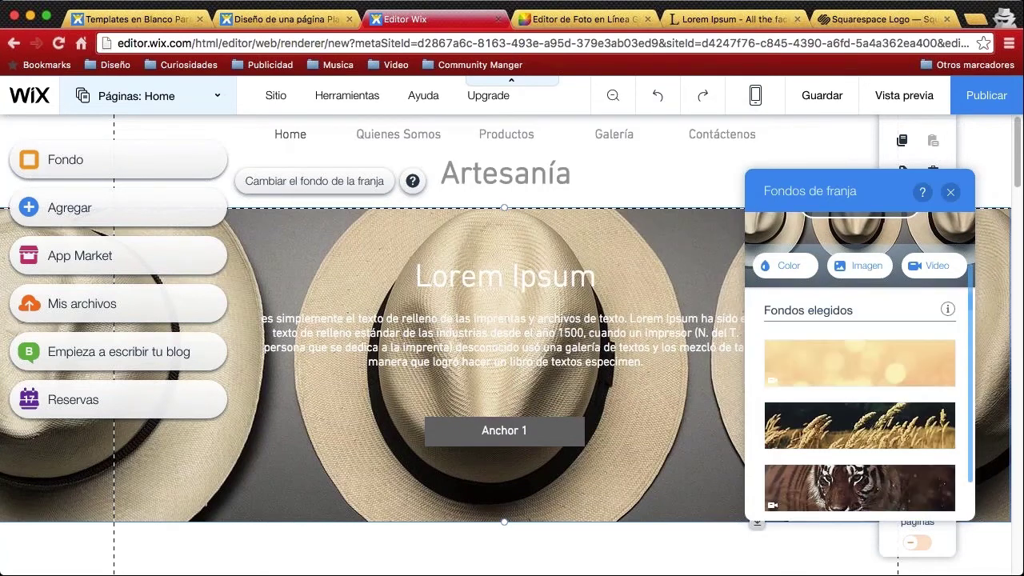
mouse_move(833, 360)
scroll(872, 344, down, 5)
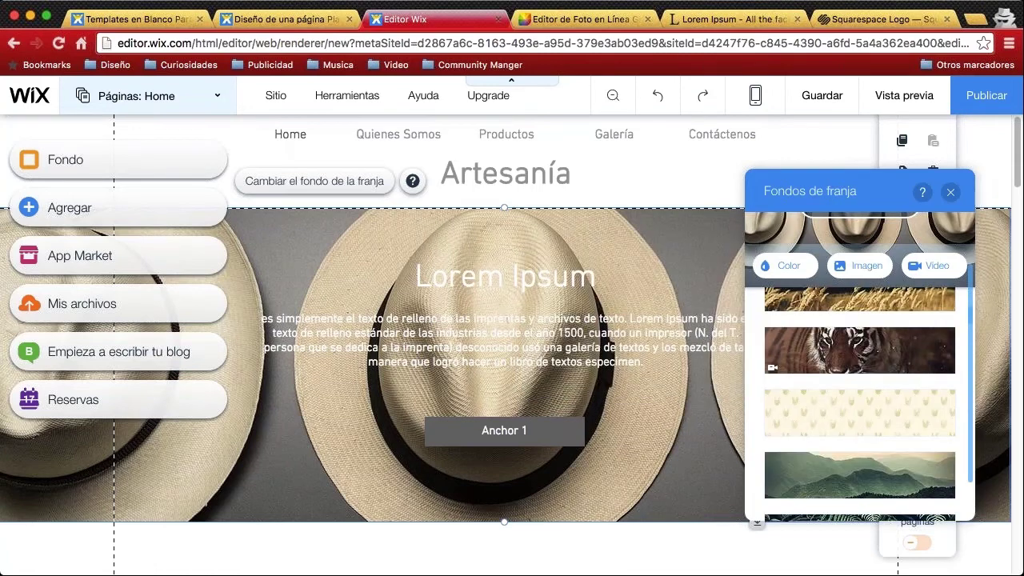
scroll(873, 360, down, 5)
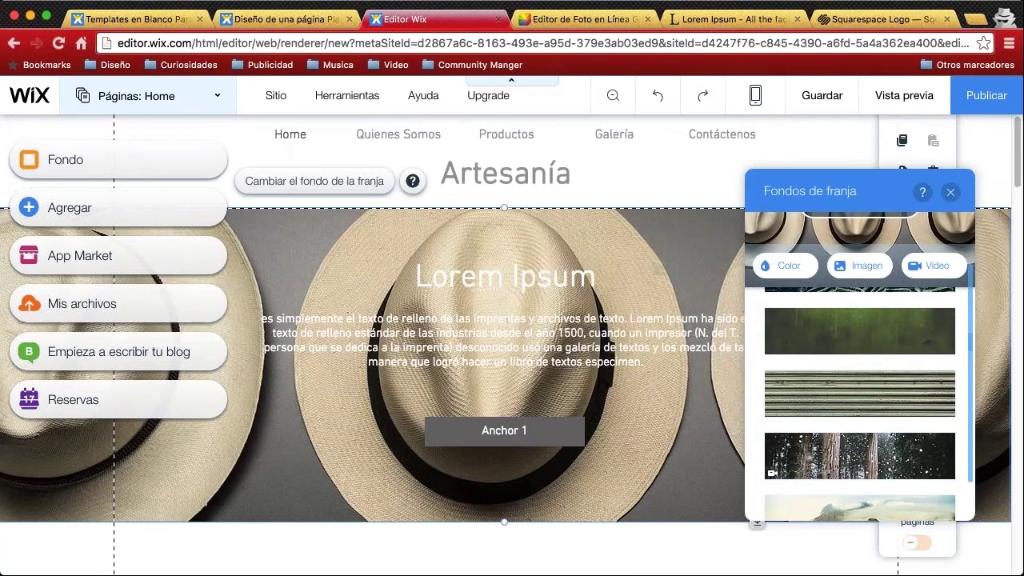
mouse_move(881, 350)
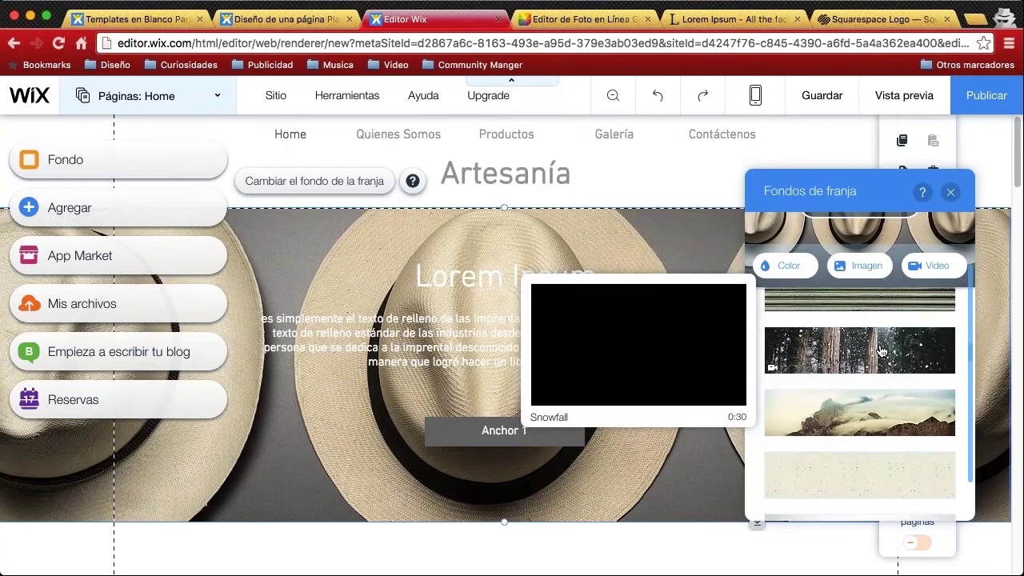
scroll(881, 350, down, 4)
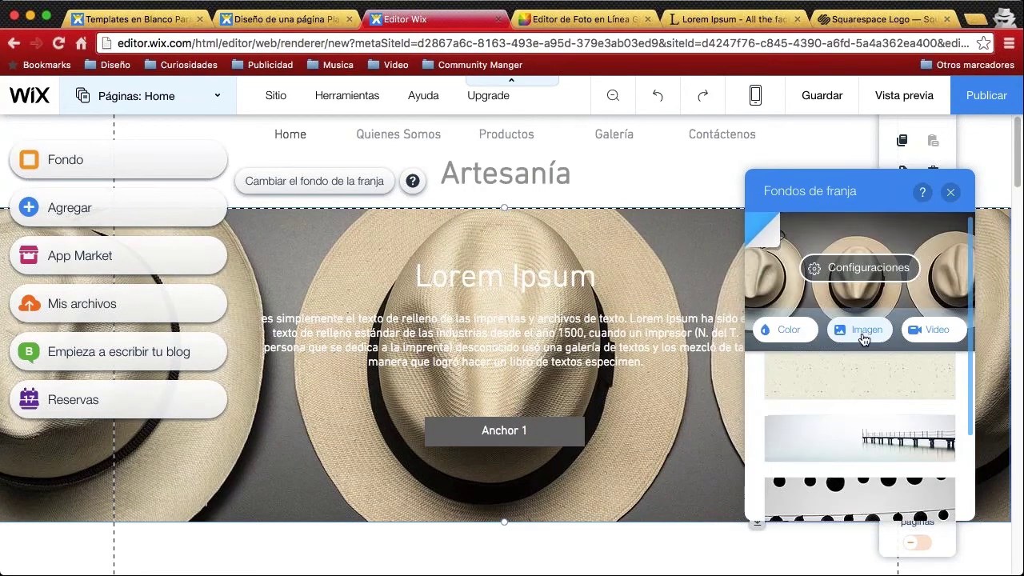
click(860, 330)
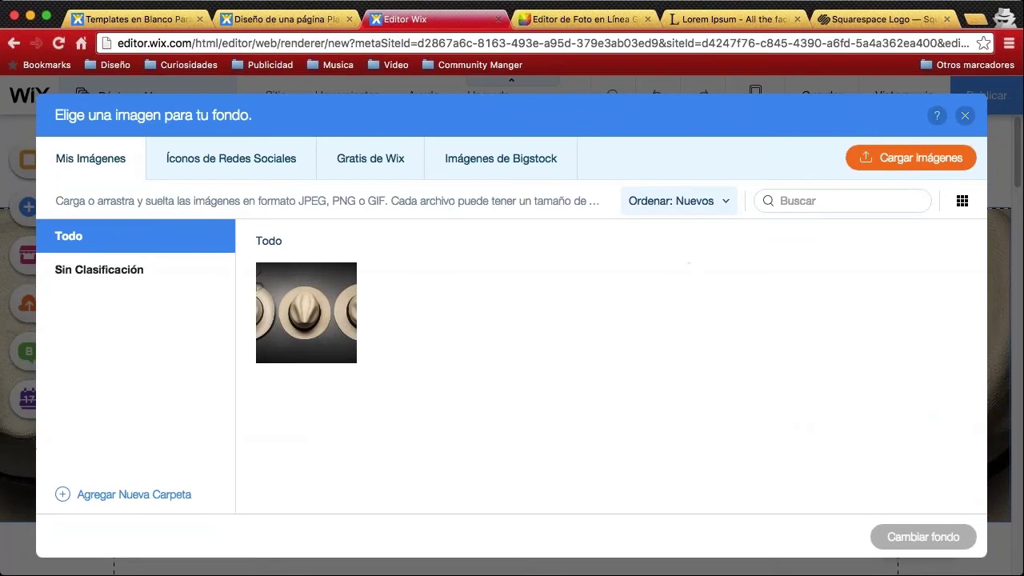
click(965, 116)
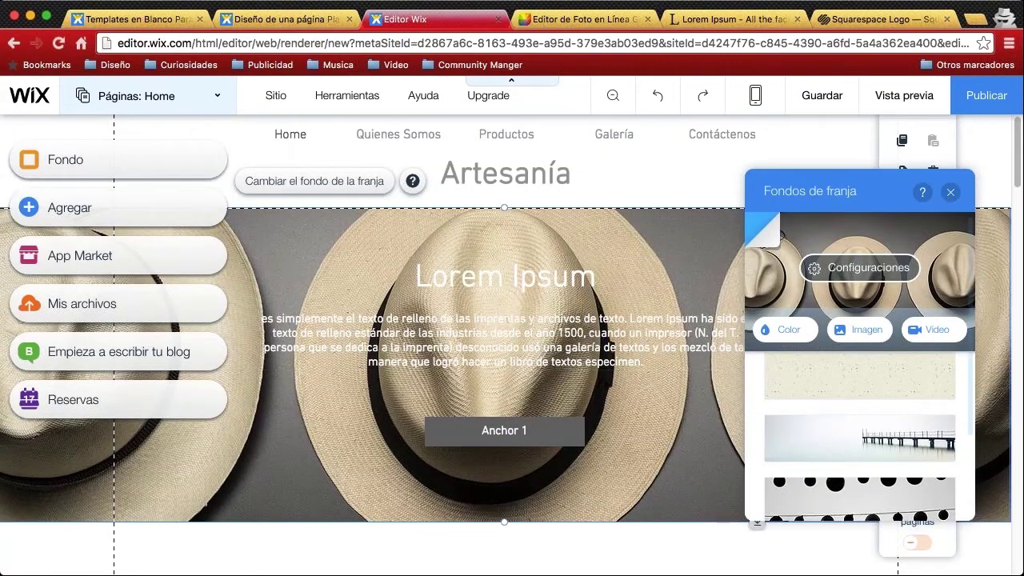
click(950, 193)
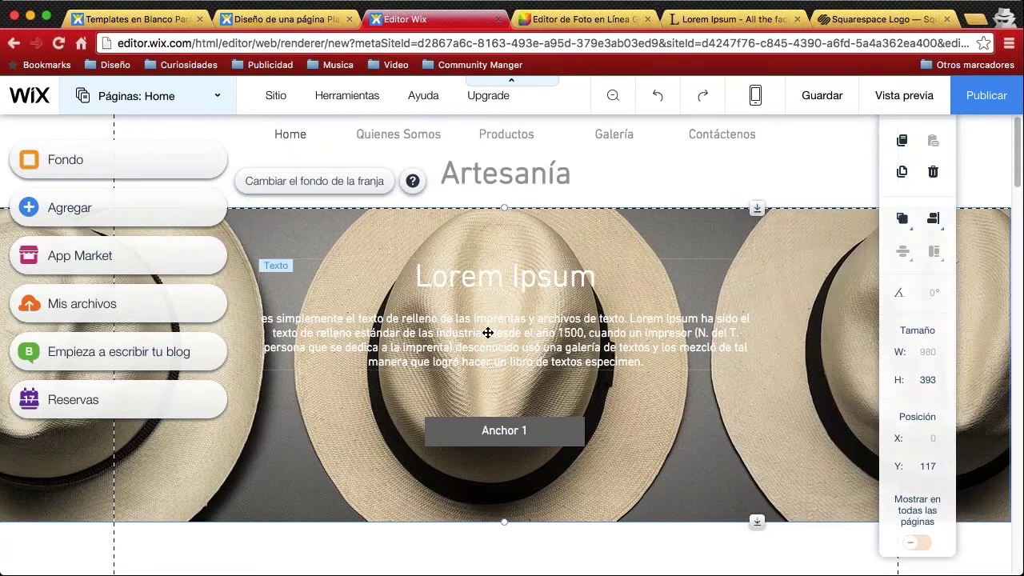
Try light blue #97DEFF as the banner paragraph's text colour, restore white #FFFFFF and finish the text editing
click(516, 335)
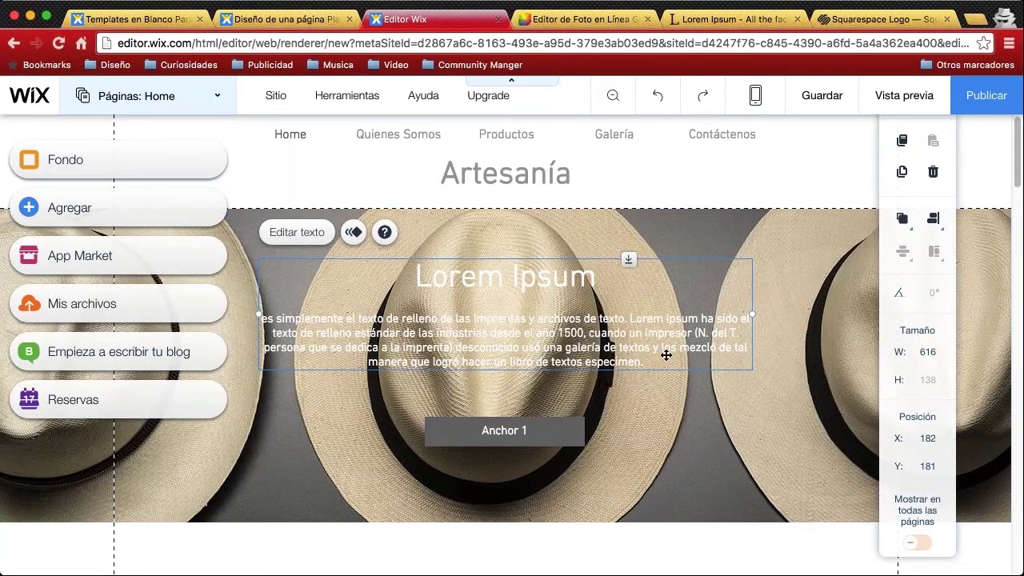
double_click(645, 290)
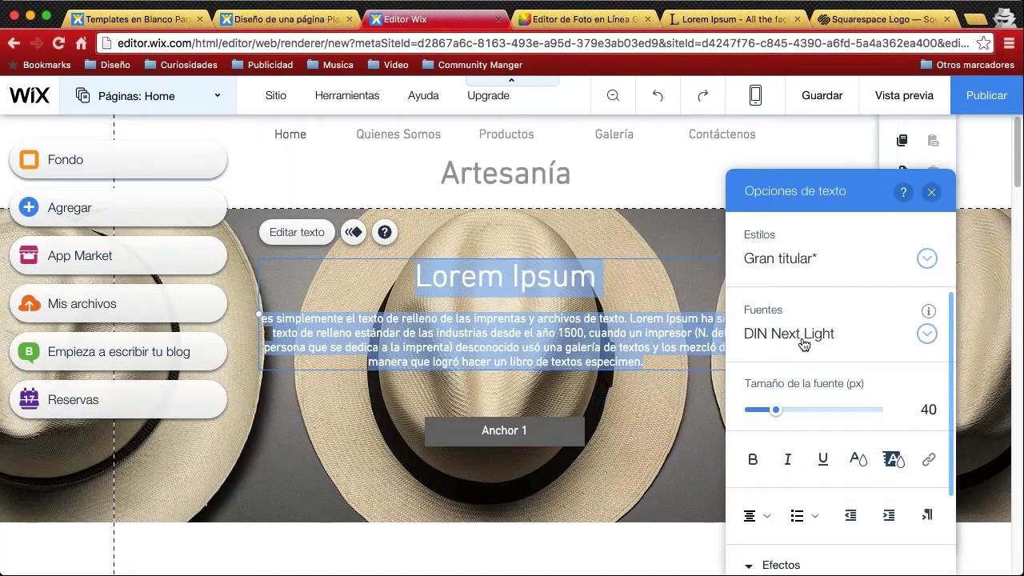
click(647, 347)
drag(653, 362, 280, 314)
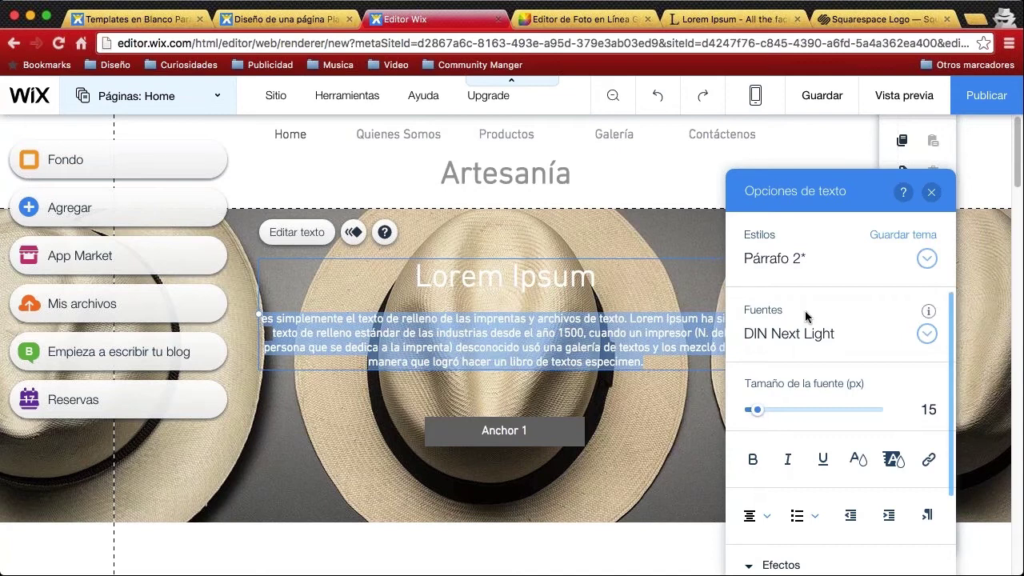
scroll(827, 334, down, 2)
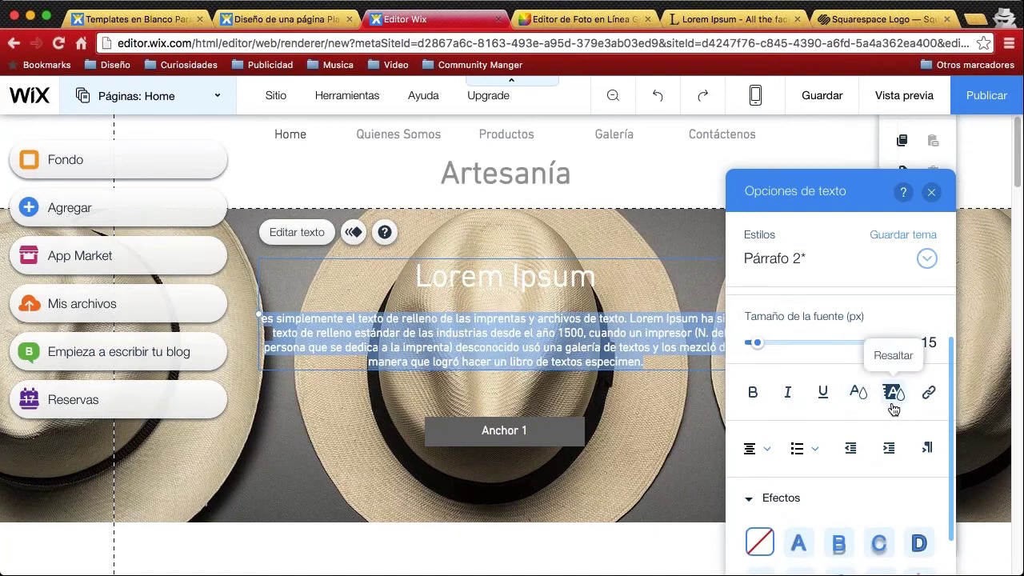
click(858, 392)
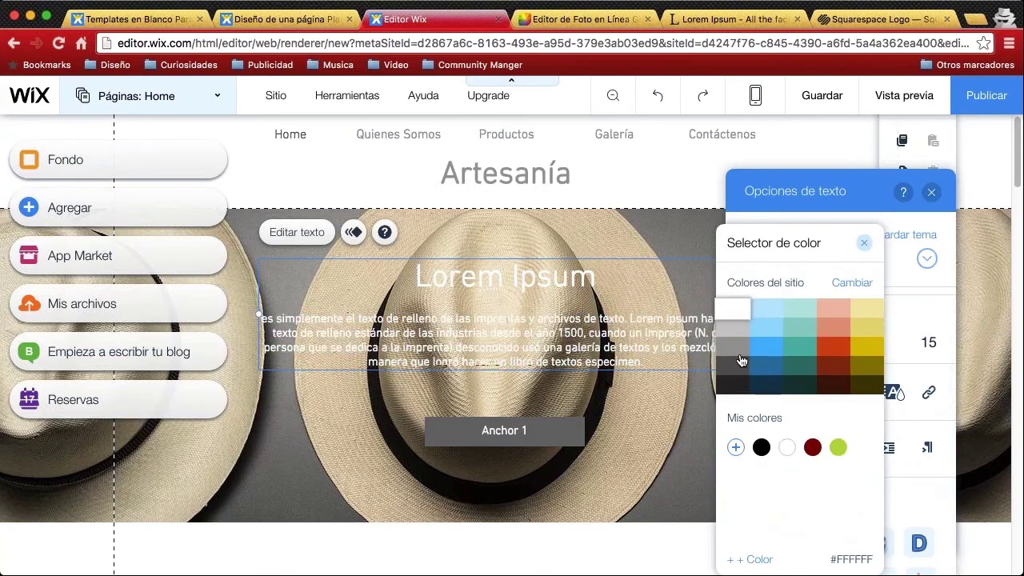
click(770, 370)
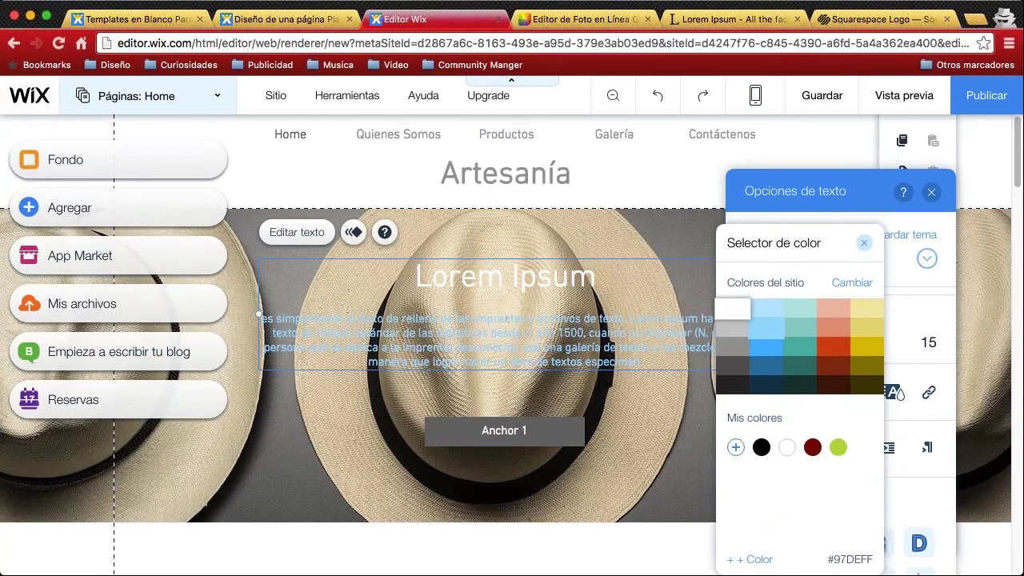
click(735, 309)
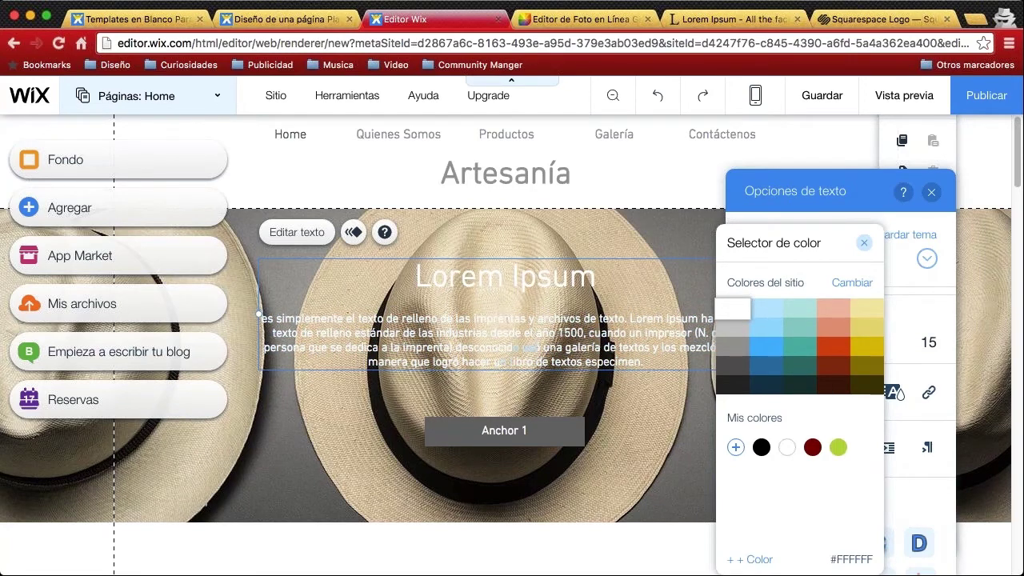
click(868, 243)
click(932, 191)
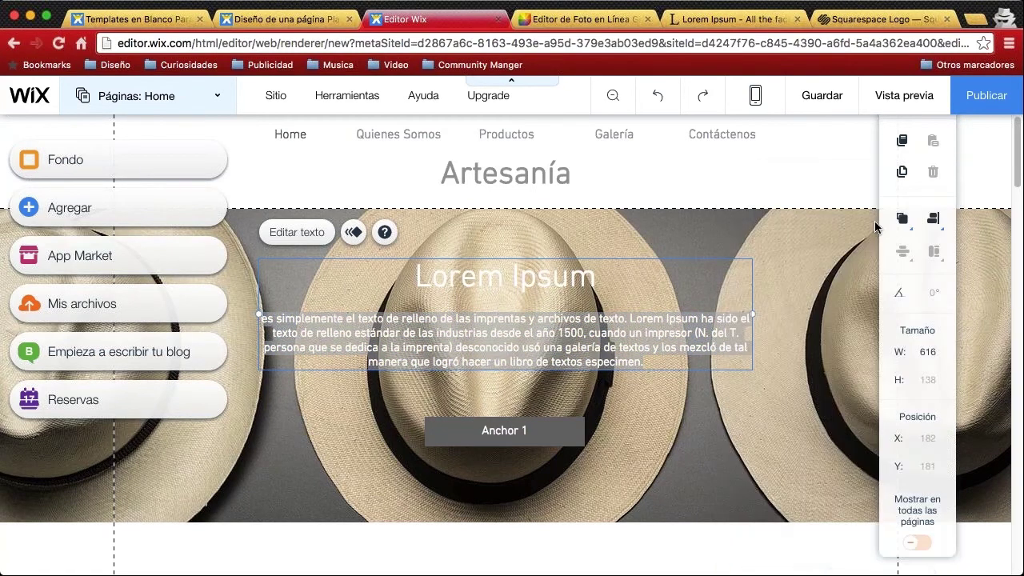
click(875, 228)
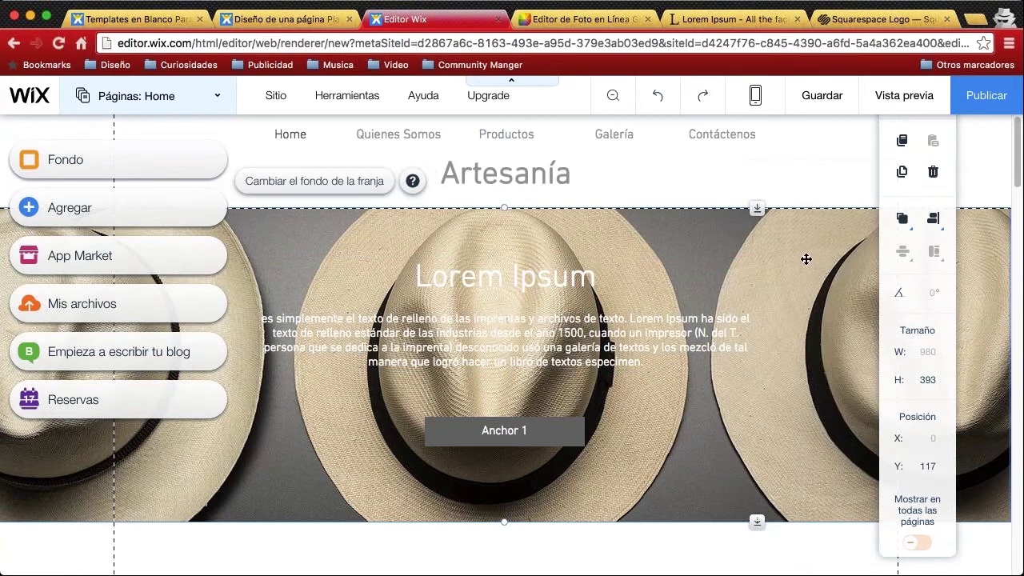
double_click(807, 259)
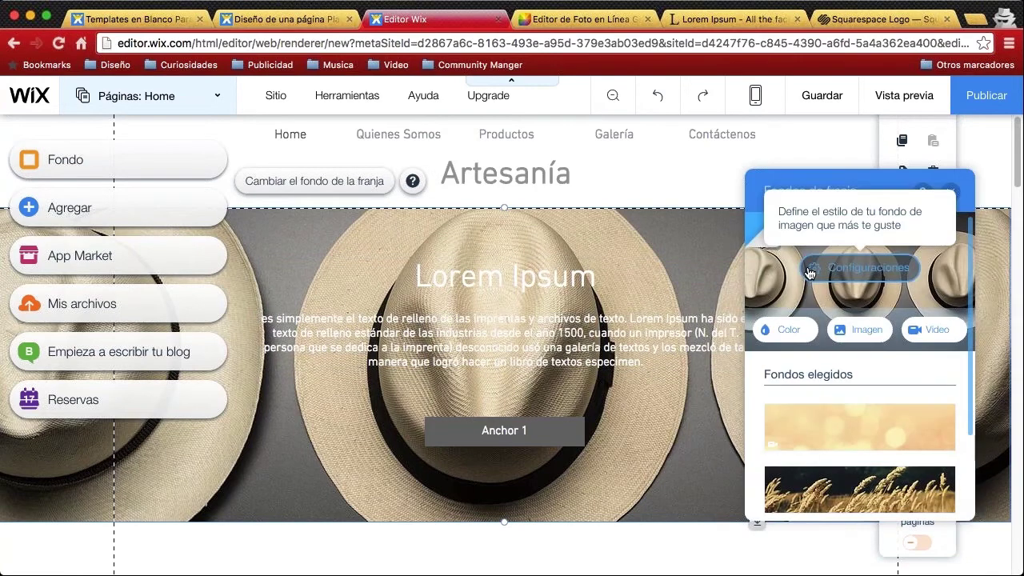
click(876, 269)
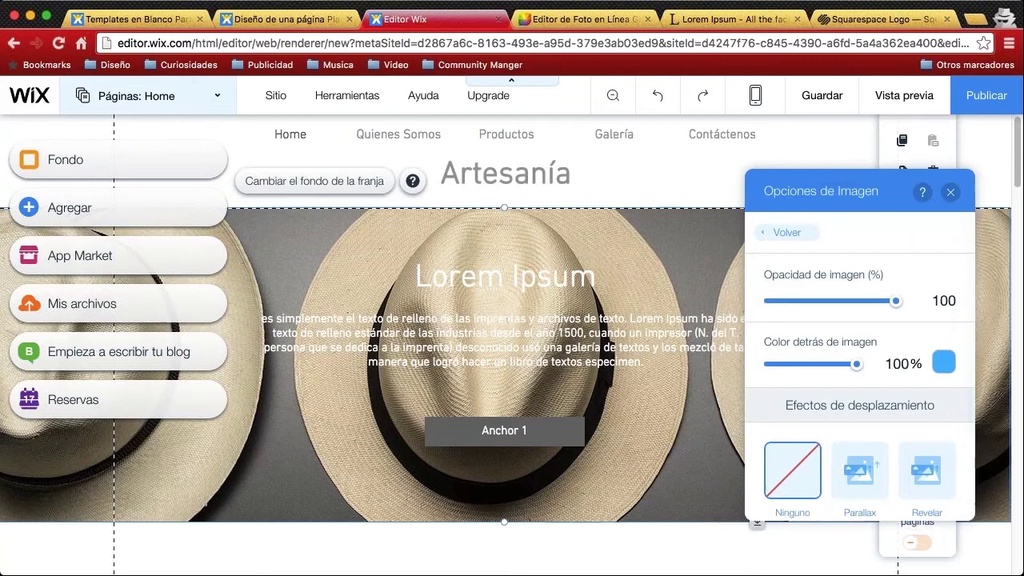
click(950, 192)
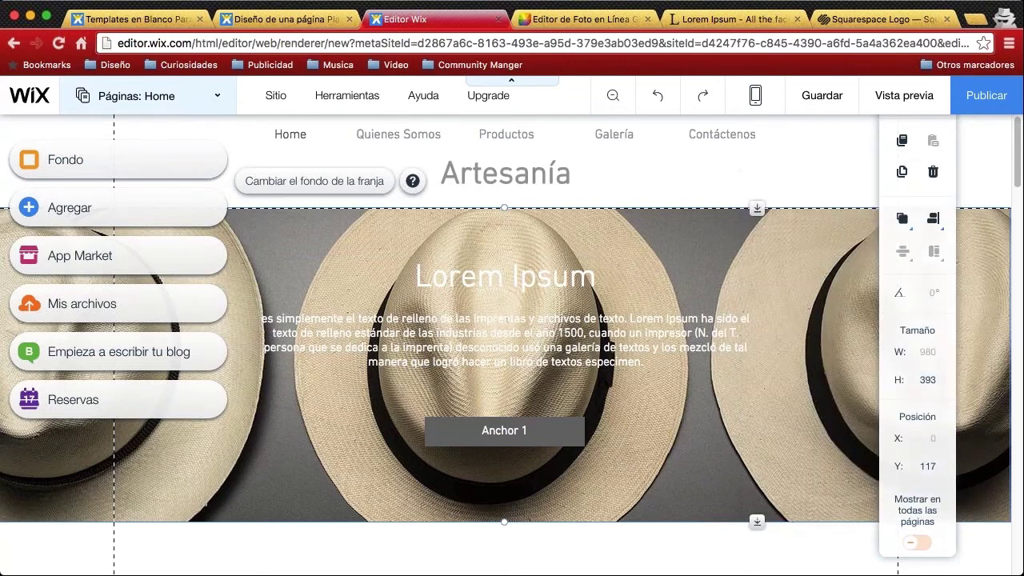
Set the banner strip's background image opacity to 45% and the colour behind the image to dark grey #2F2E2E
double_click(793, 252)
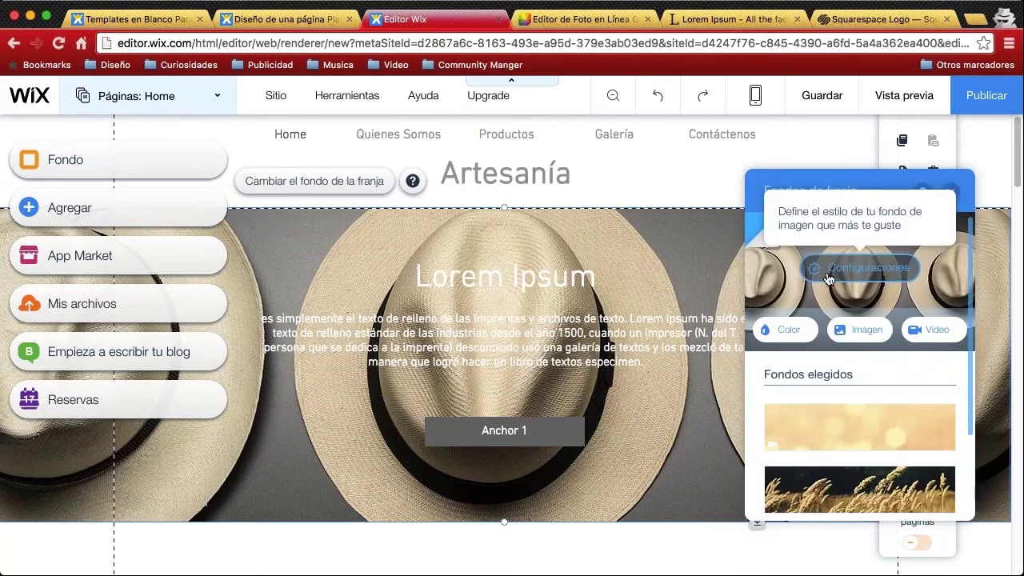
click(829, 271)
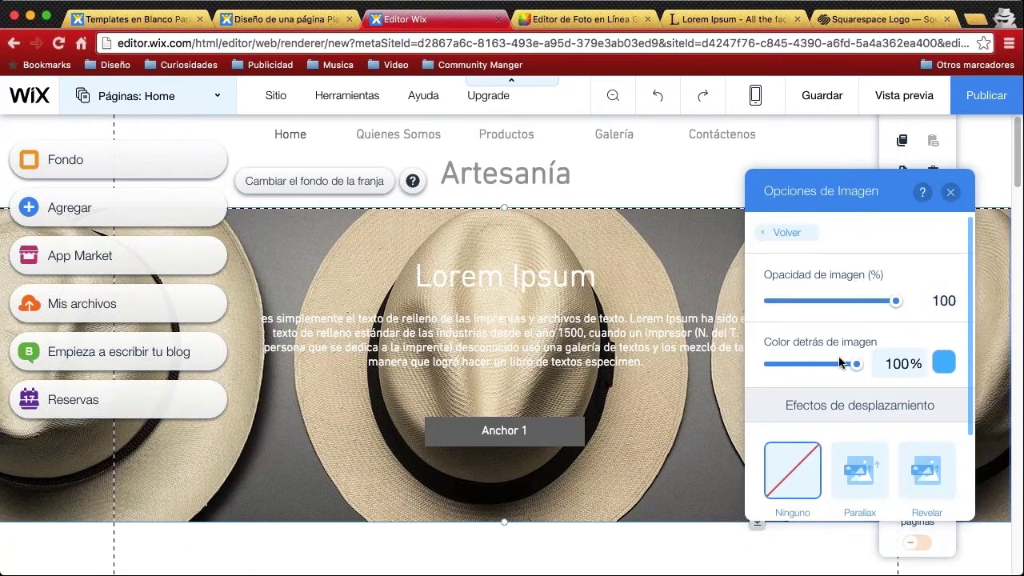
scroll(825, 357, down, 3)
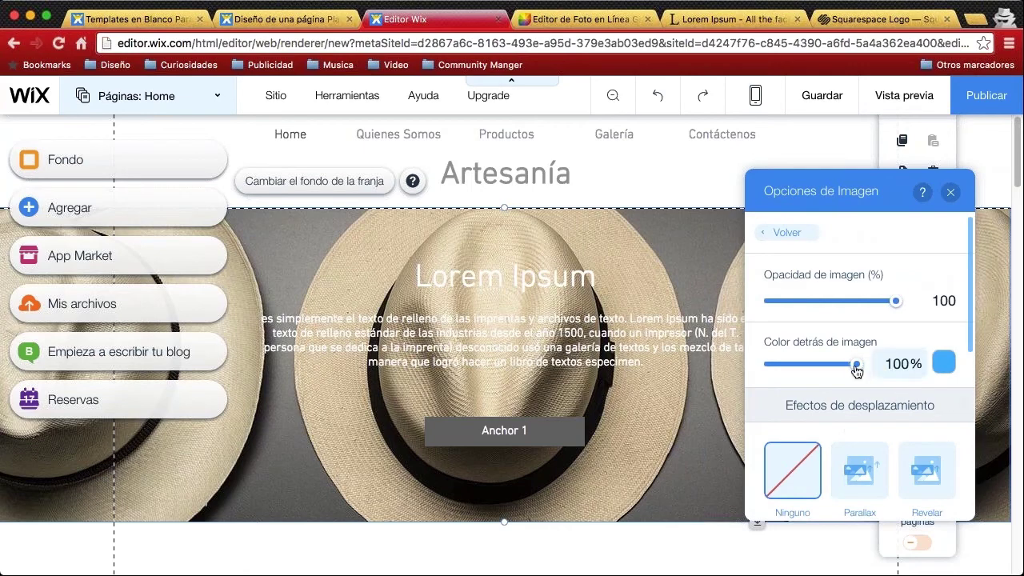
drag(894, 302, 828, 304)
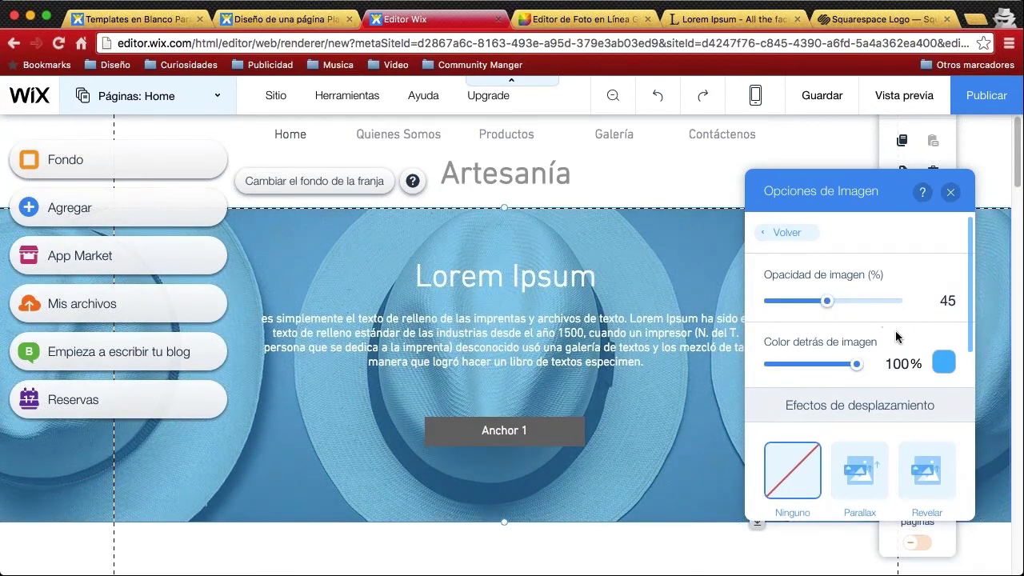
click(944, 364)
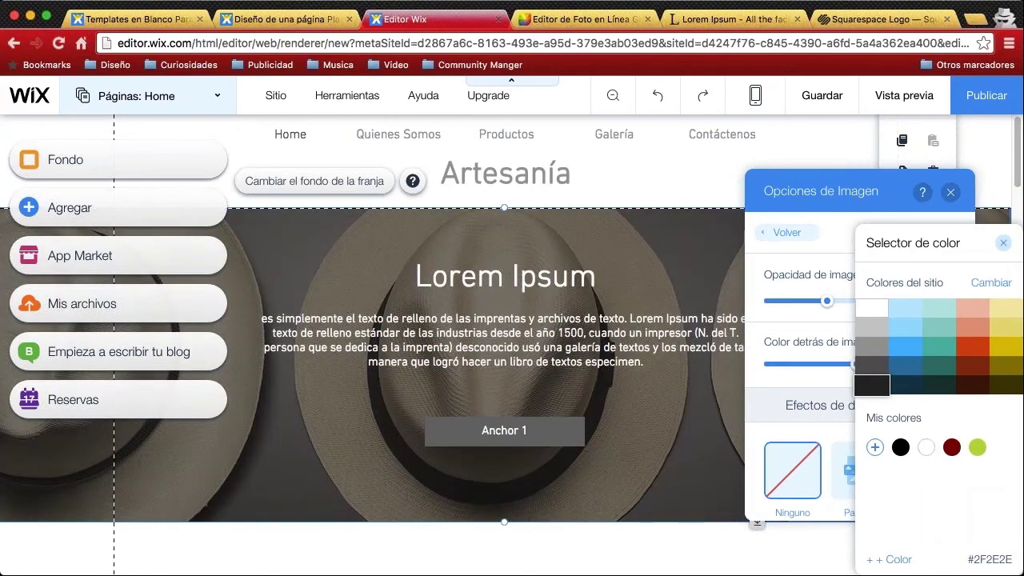
drag(880, 243, 564, 232)
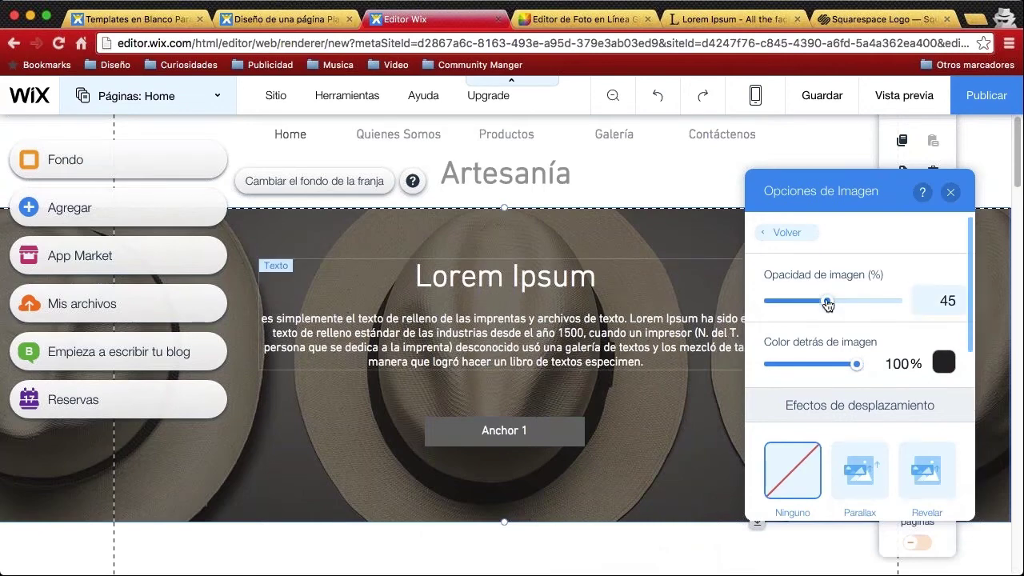
Try the hat image at 100% opacity, set it to 52% and close the strip's image options
drag(827, 302, 896, 302)
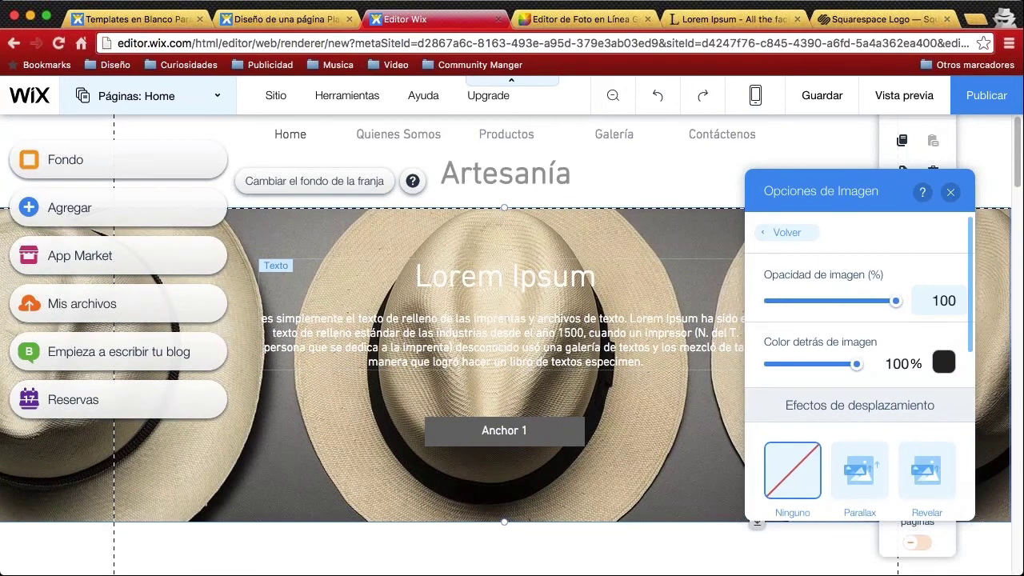
drag(896, 302, 838, 310)
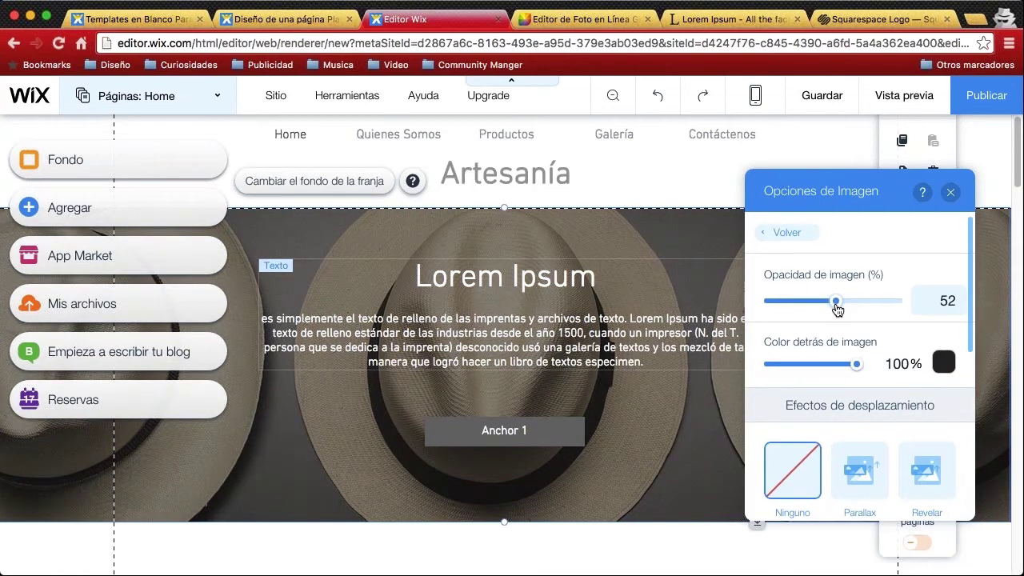
click(950, 192)
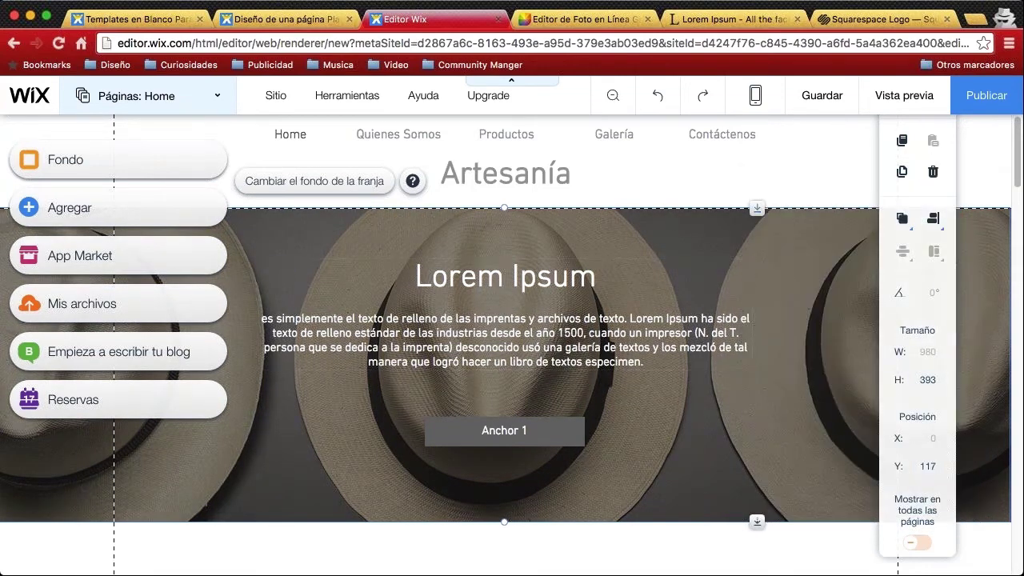
Preview the site and look over the Home page's banner and the content below it
click(784, 186)
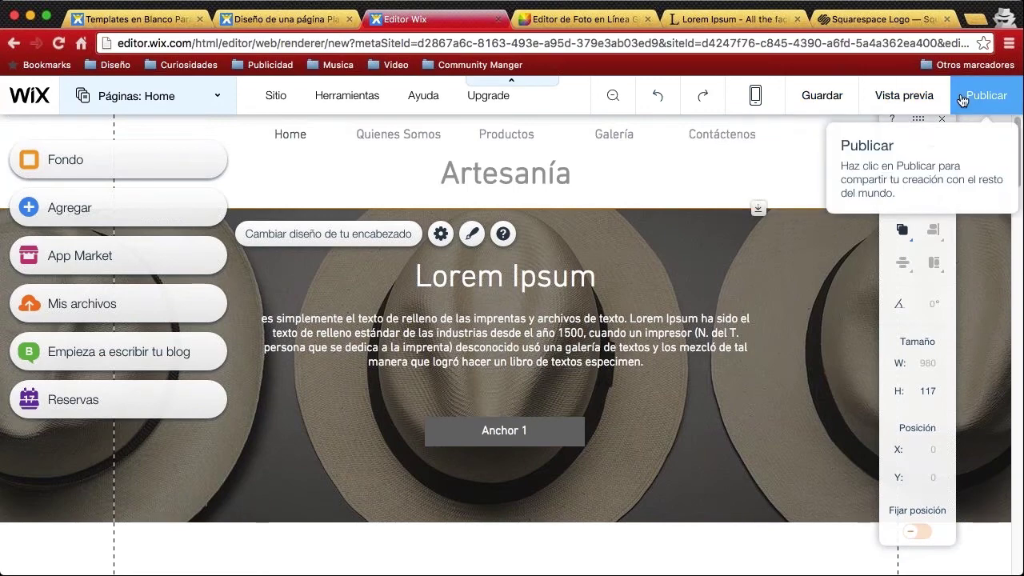
click(897, 98)
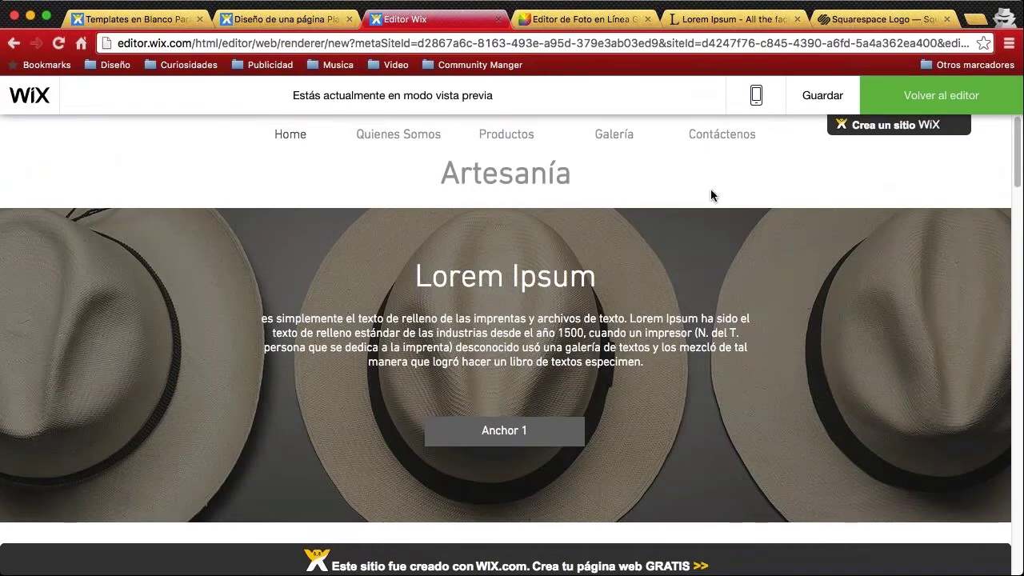
scroll(535, 231, down, 3)
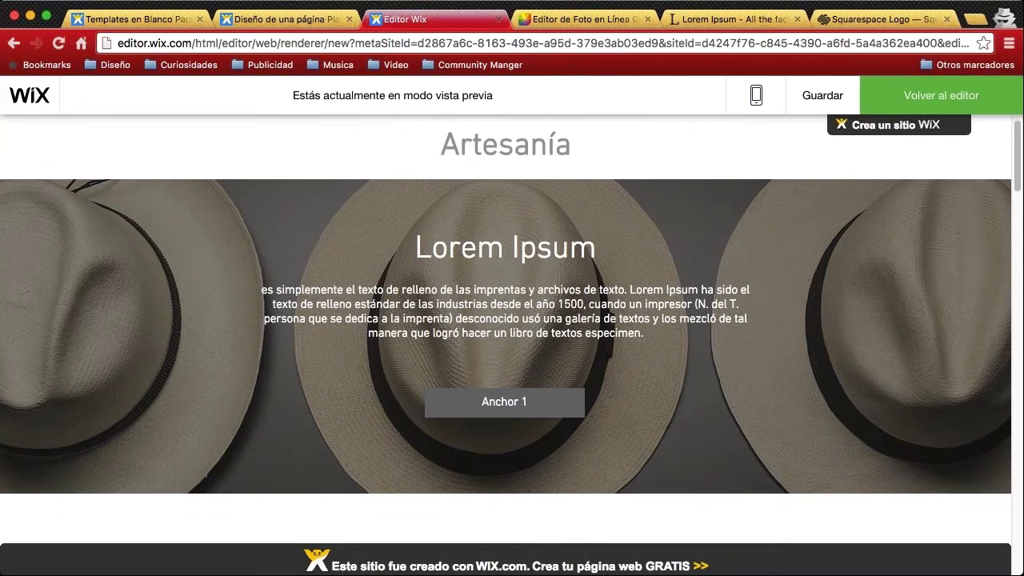
scroll(512, 320, down, 3)
scroll(512, 320, down, 3)
scroll(512, 320, up, 8)
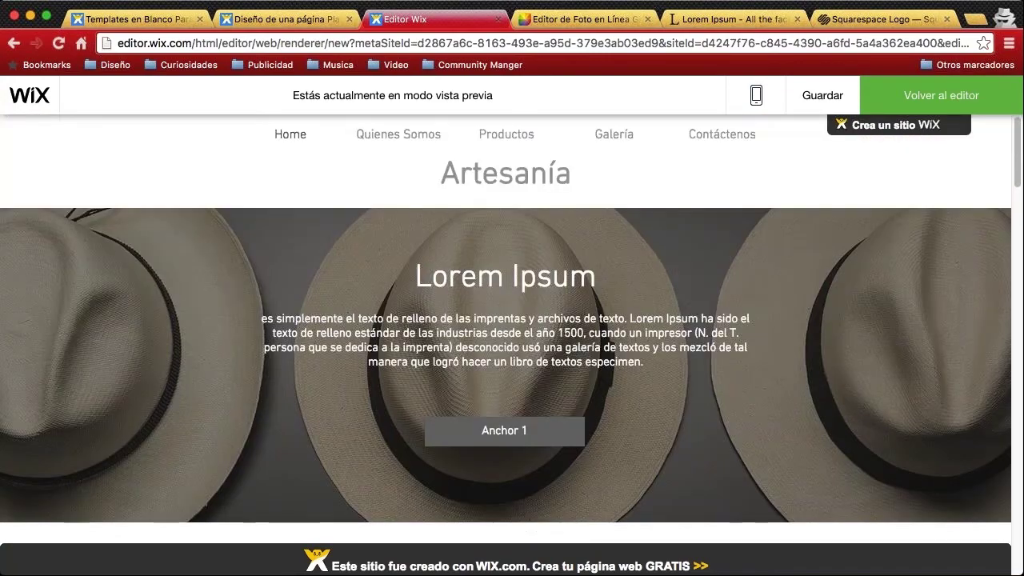
Check the menu pages in the preview, go back to Home and return to the editor
click(397, 142)
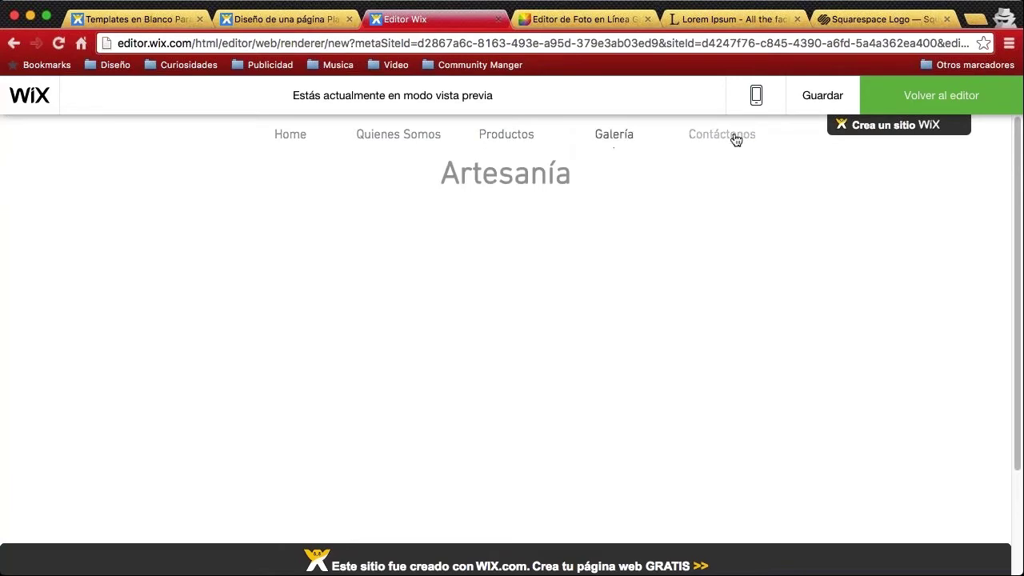
click(276, 138)
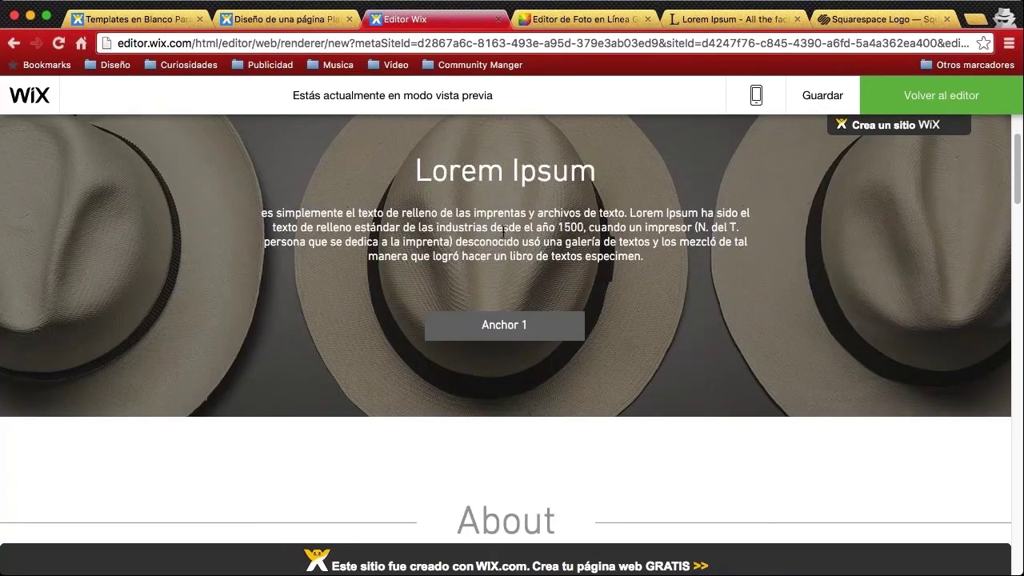
scroll(503, 213, down, 1)
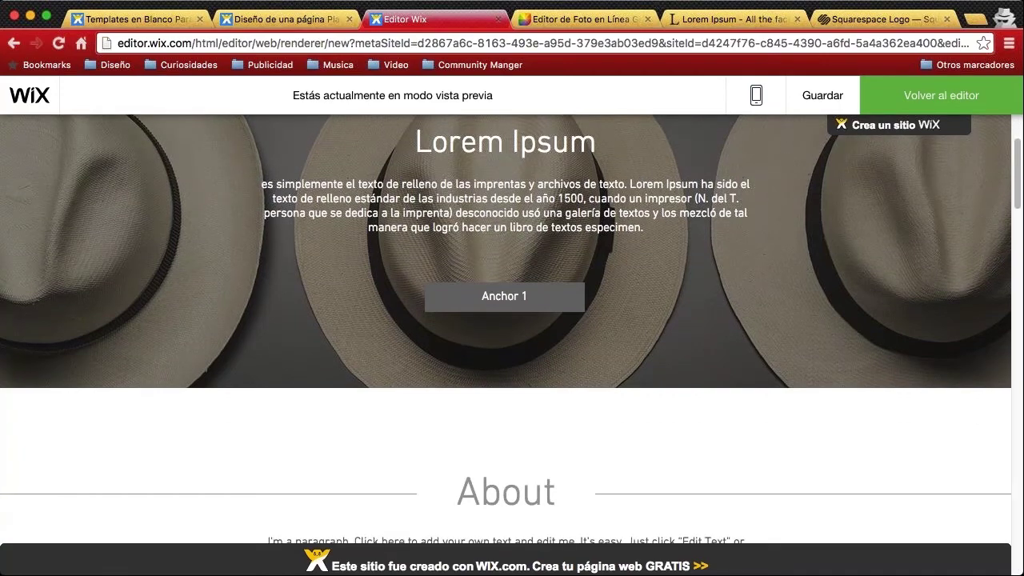
click(268, 19)
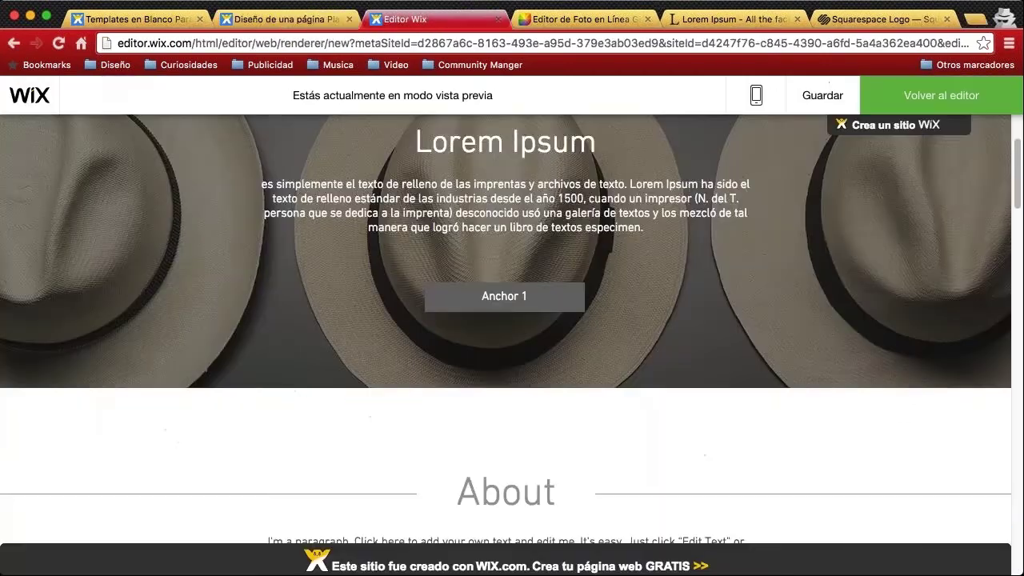
click(406, 19)
mouse_move(920, 126)
scroll(522, 267, up, 3)
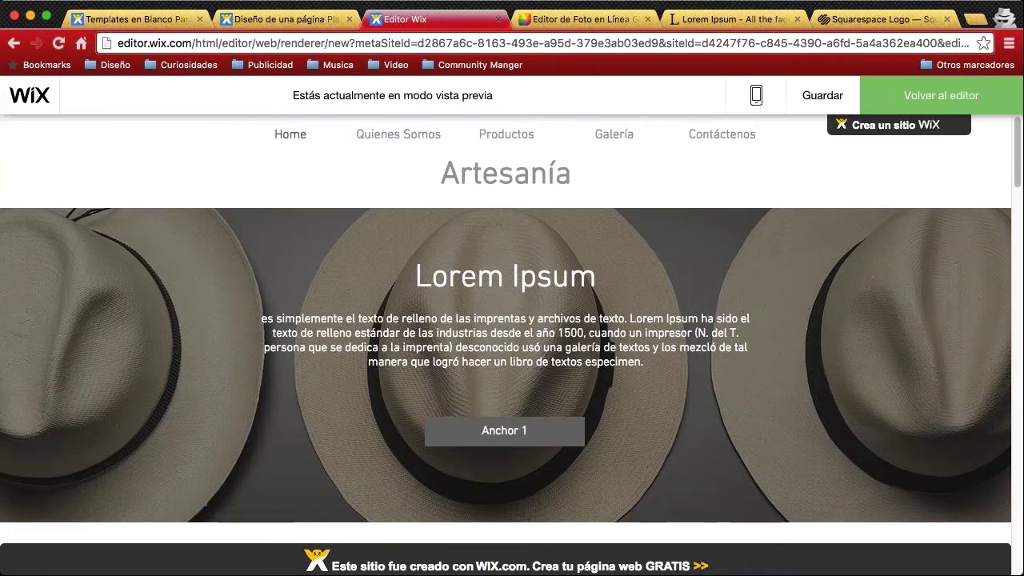
click(925, 99)
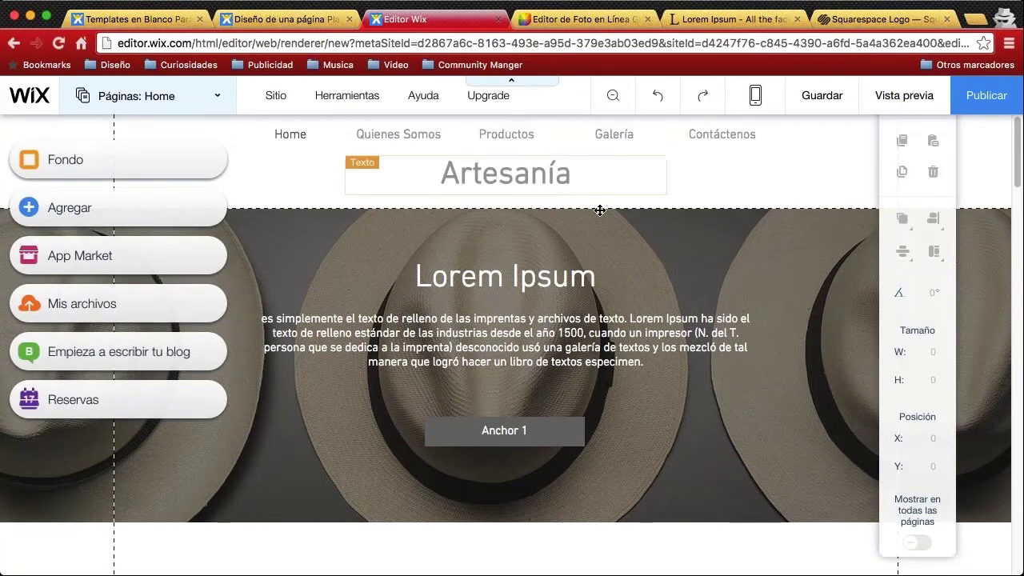
Replace the About heading's text with "Quienes Somos" and finish the text editing
scroll(600, 210, down, 5)
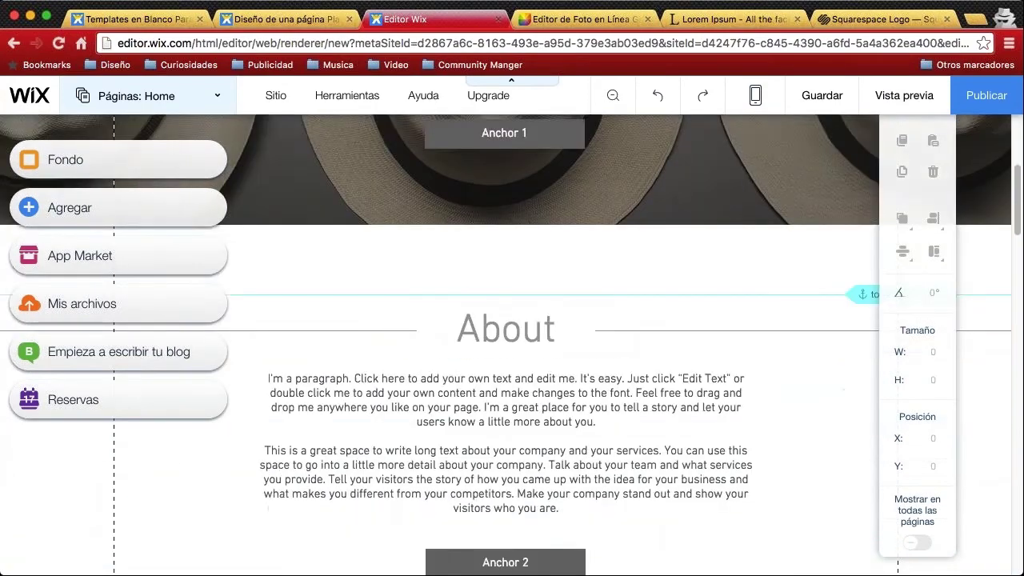
scroll(512, 336, down, 1)
click(521, 269)
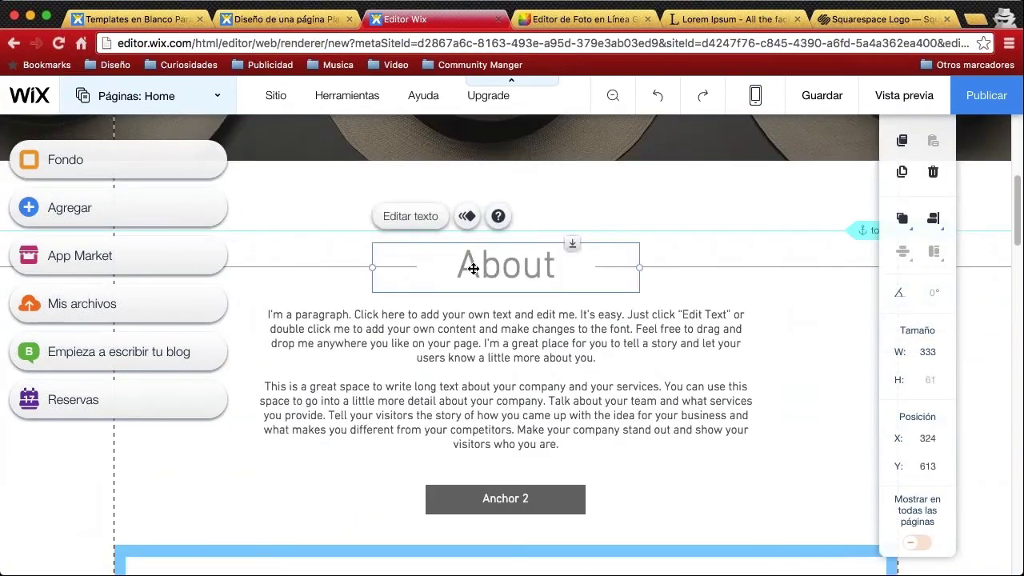
double_click(473, 269)
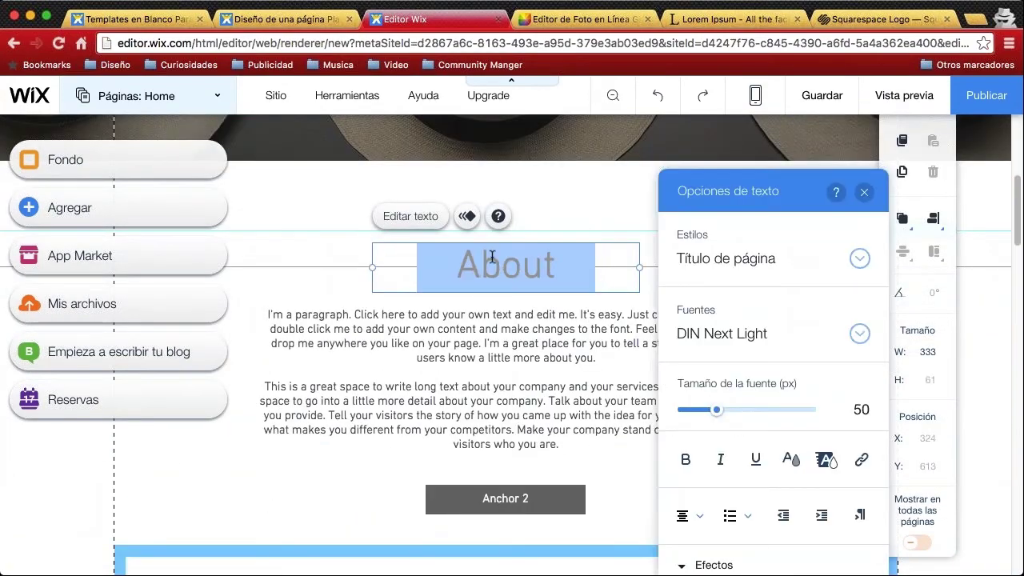
text(A)
key(BackSpace)
text(Nosotros)
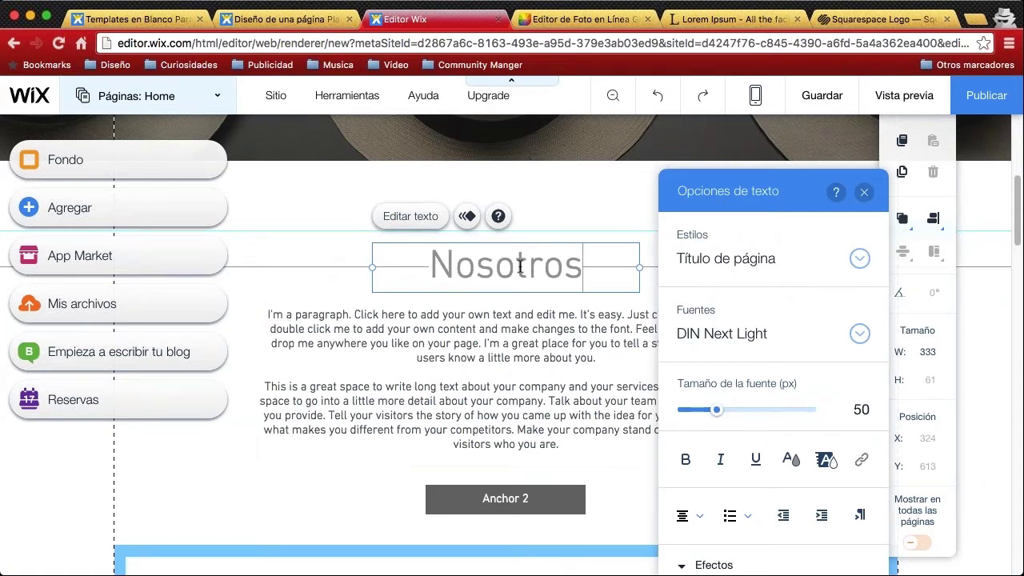
drag(594, 267, 427, 266)
text(Qui)
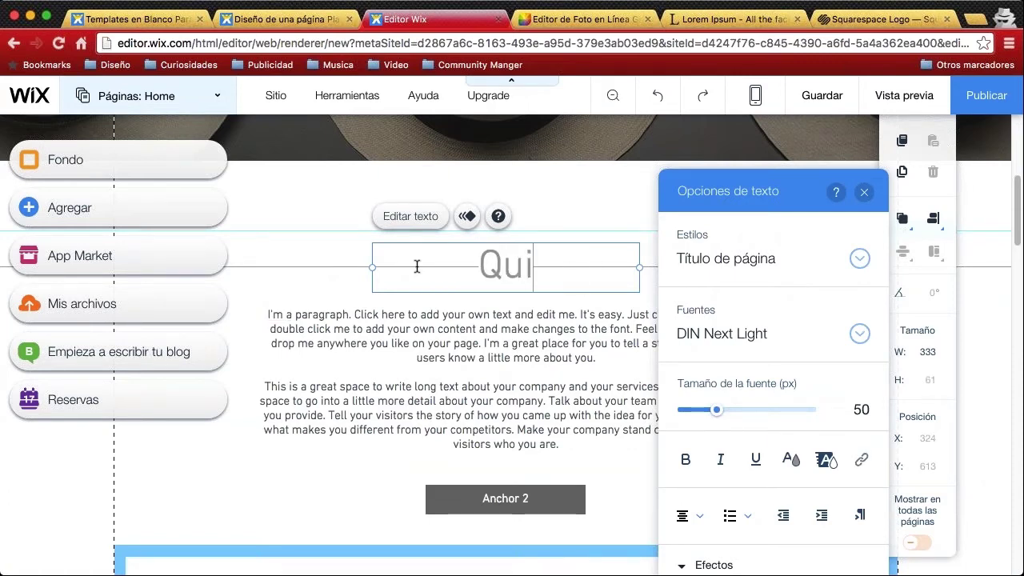
text(enes Somos)
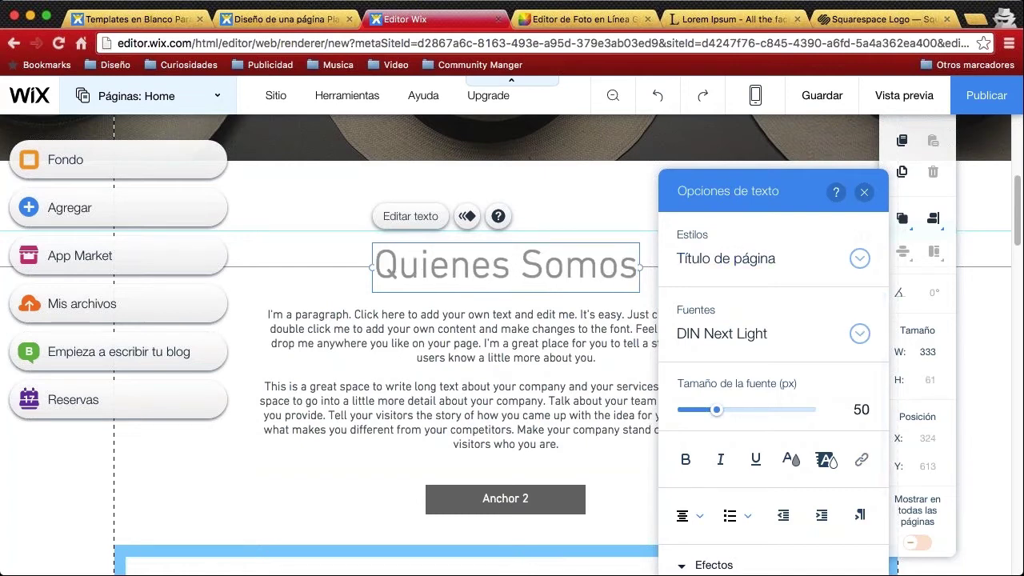
click(482, 332)
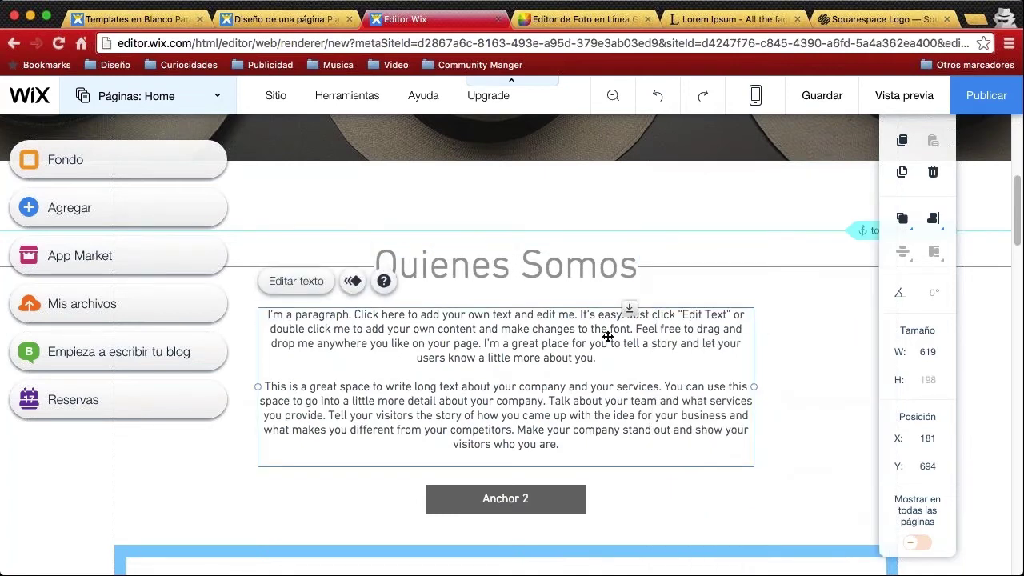
Delete the large placeholder image between the Anchor 2 button and the Services section
scroll(436, 417, up, 1)
scroll(436, 417, up, 3)
scroll(436, 417, down, 7)
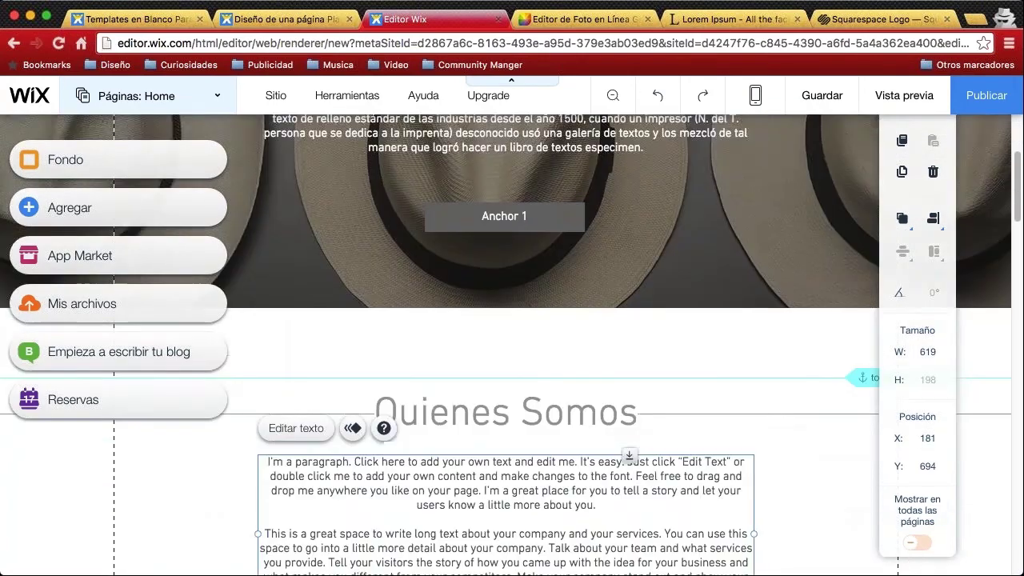
scroll(555, 325, down, 2)
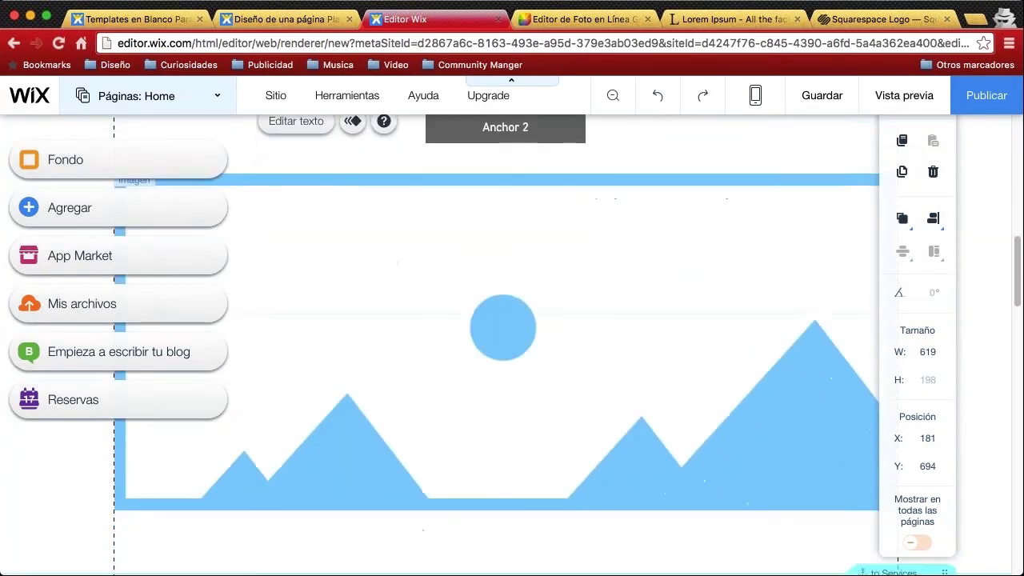
click(554, 324)
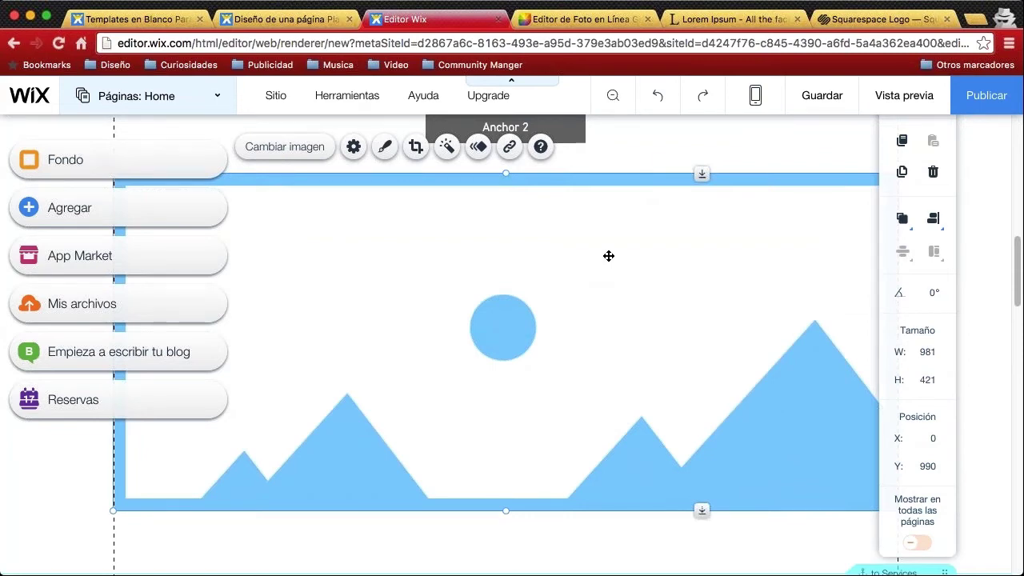
scroll(608, 256, up, 10)
scroll(512, 344, down, 10)
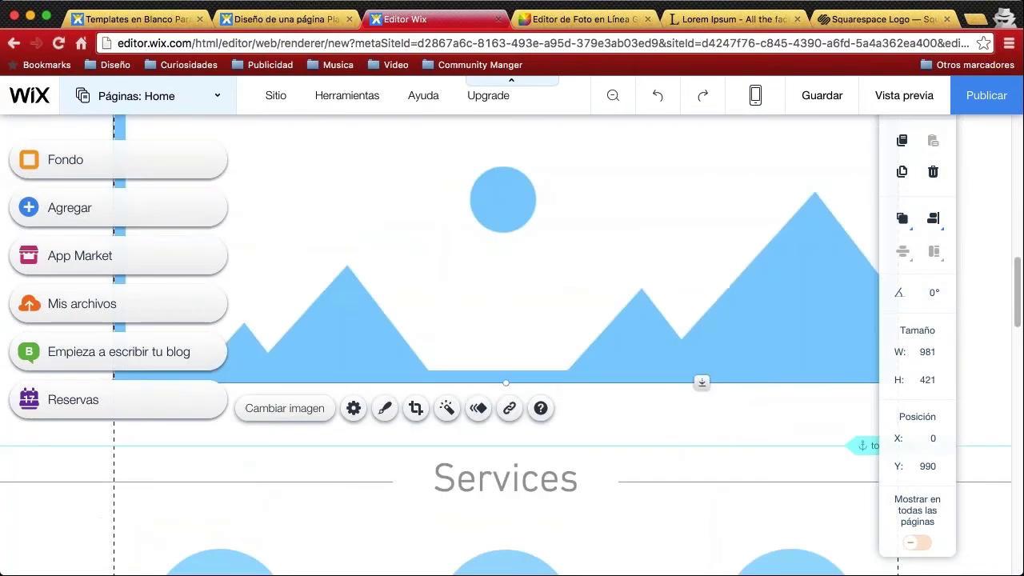
scroll(636, 281, down, 2)
scroll(635, 281, up, 10)
scroll(631, 282, down, 5)
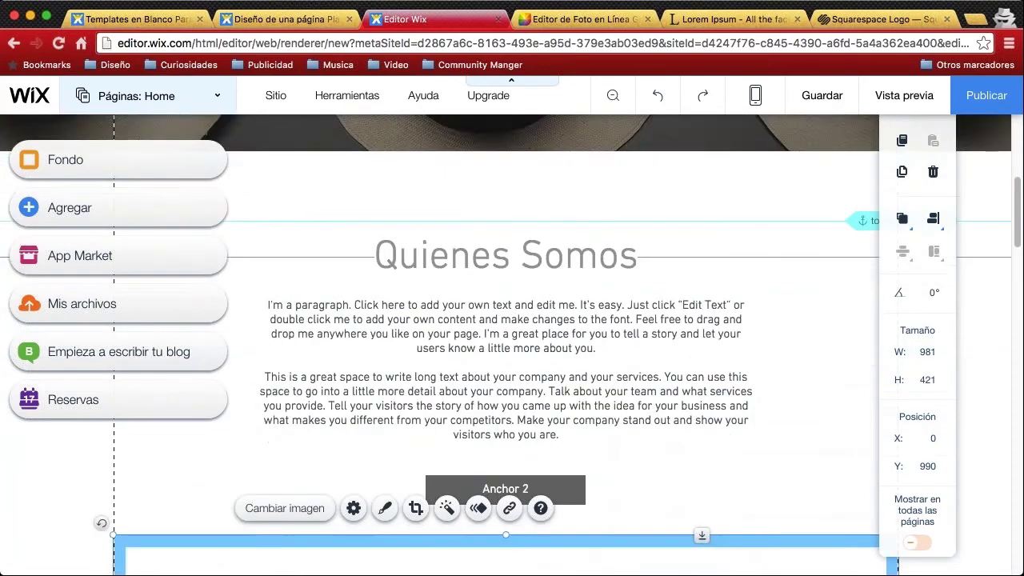
scroll(630, 282, down, 1)
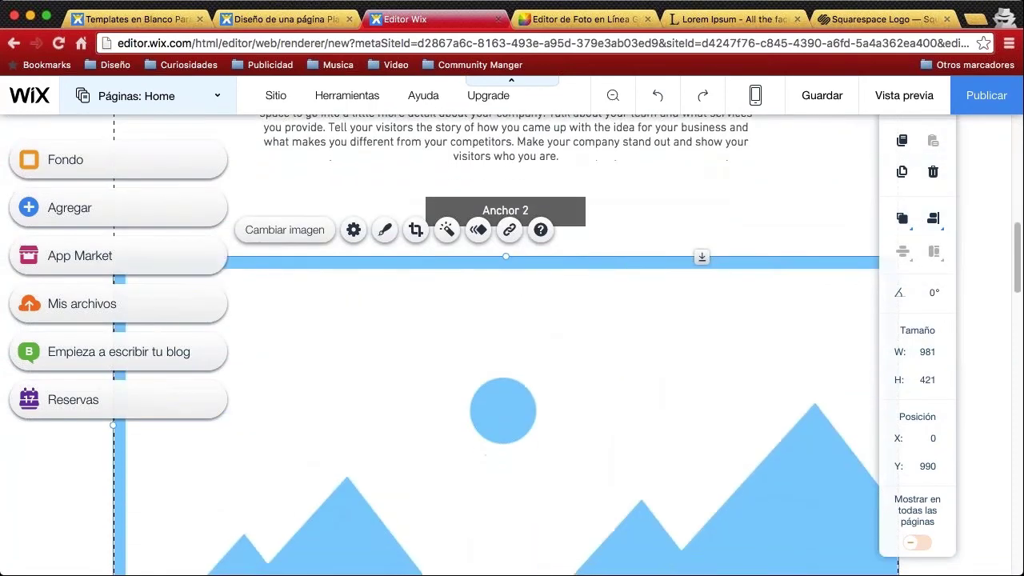
key(Delete)
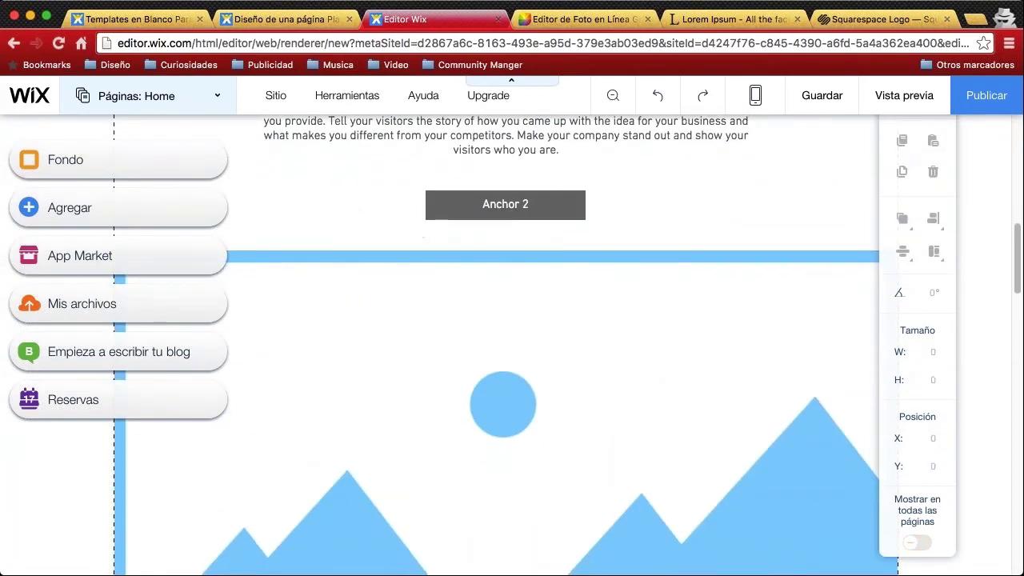
Examine the spacing of the page between the Quienes Somos text and the Services section
scroll(589, 296, down, 2)
click(573, 305)
scroll(544, 316, up, 3)
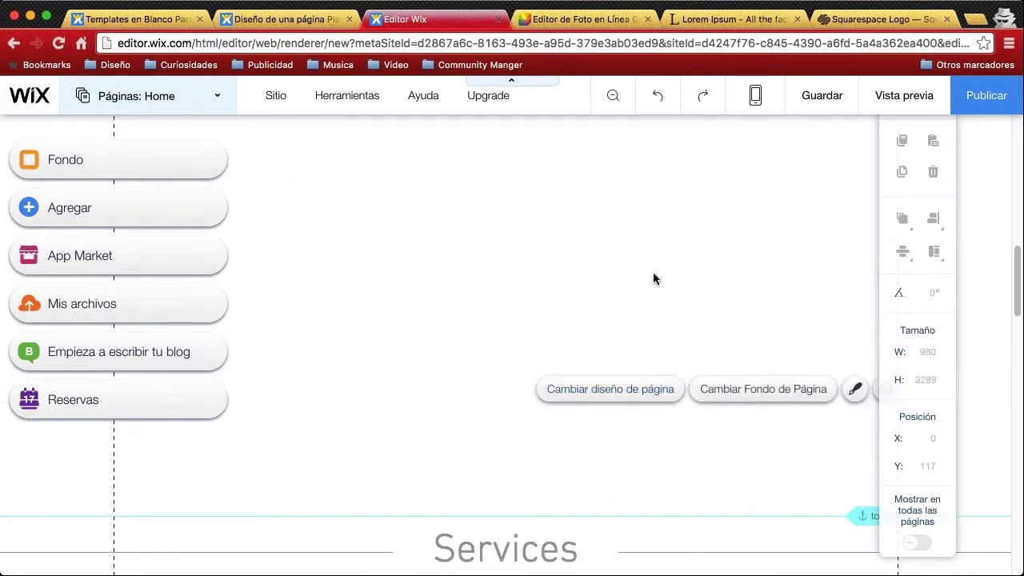
scroll(581, 271, up, 5)
scroll(590, 282, up, 2)
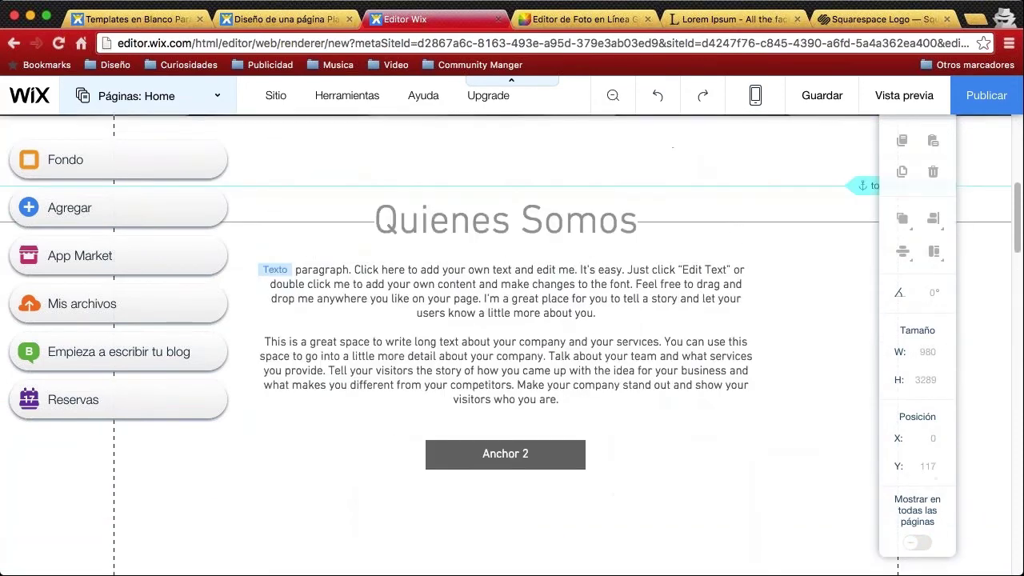
scroll(590, 281, down, 6)
scroll(589, 282, up, 3)
scroll(641, 283, up, 7)
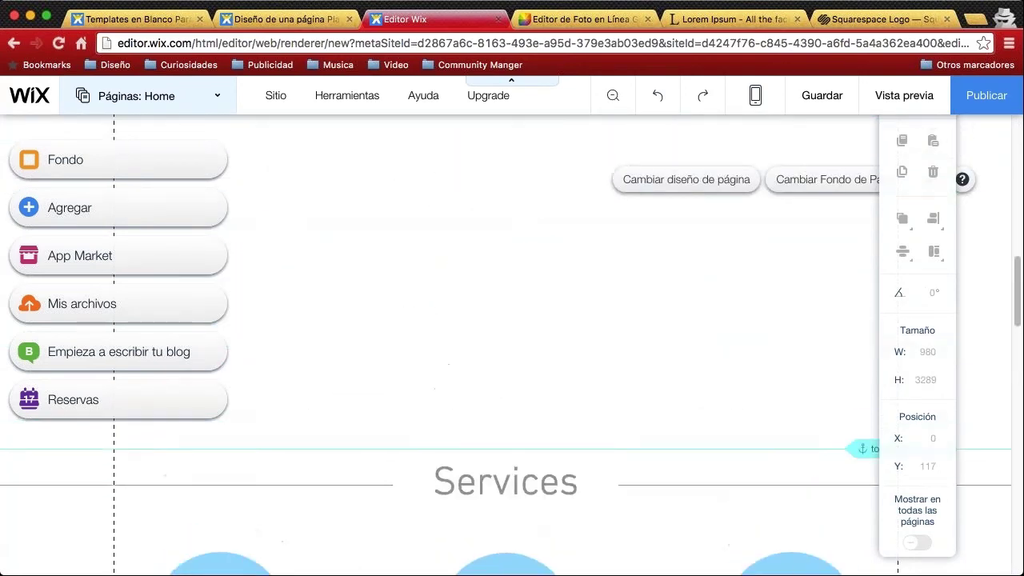
scroll(616, 299, down, 9)
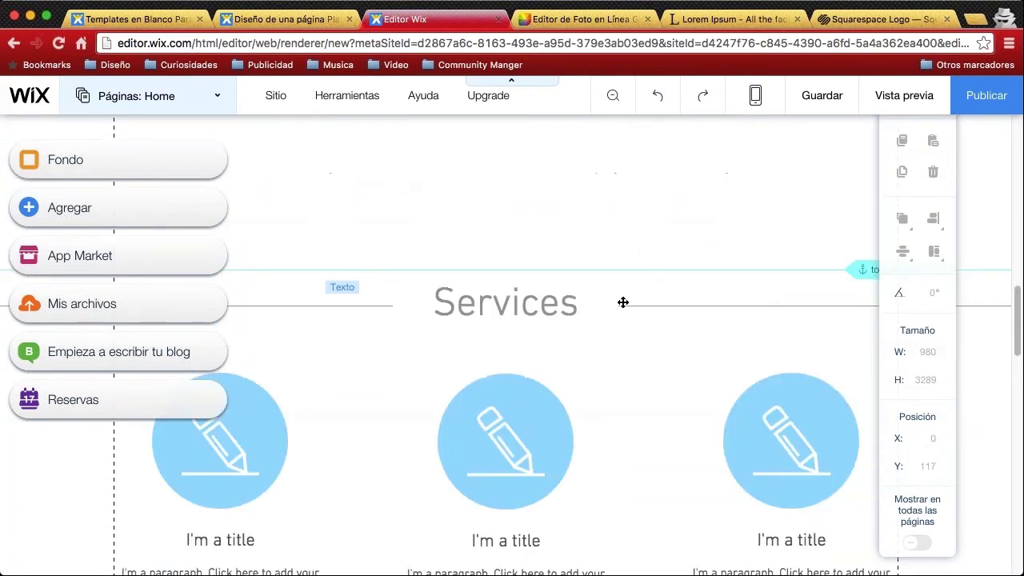
Try moving the Services heading up to about Y 1349, and undo both the move and the placeholder image's deletion
drag(627, 297, 626, 172)
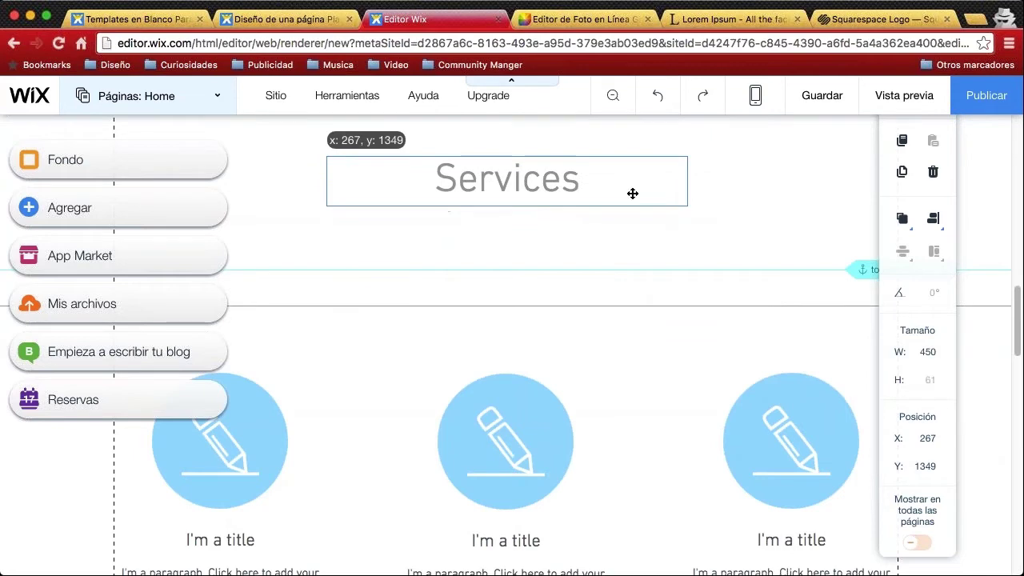
key(super+z)
key(super+z)
scroll(637, 231, up, 2)
scroll(632, 213, up, 6)
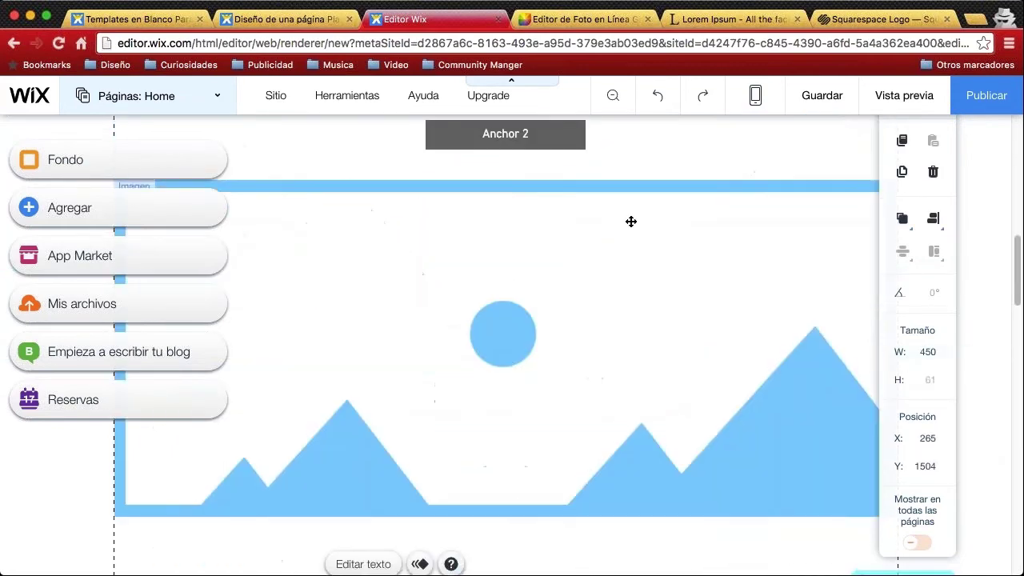
Start replacing the large placeholder image below the Anchor 2 button and upload the 16 craft photos to the image library
scroll(633, 210, down, 9)
scroll(632, 210, up, 3)
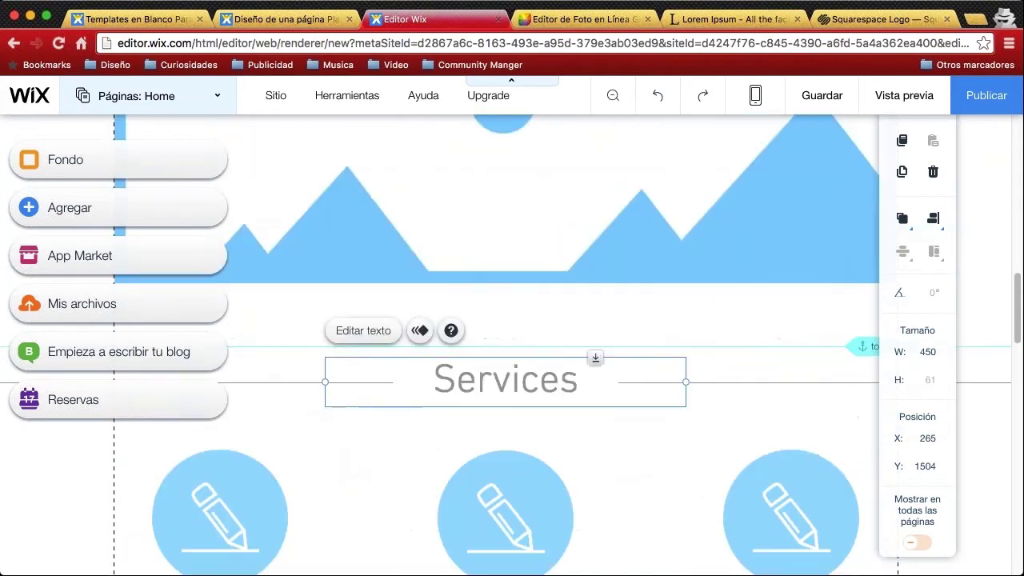
scroll(616, 240, down, 2)
scroll(590, 272, up, 6)
click(592, 266)
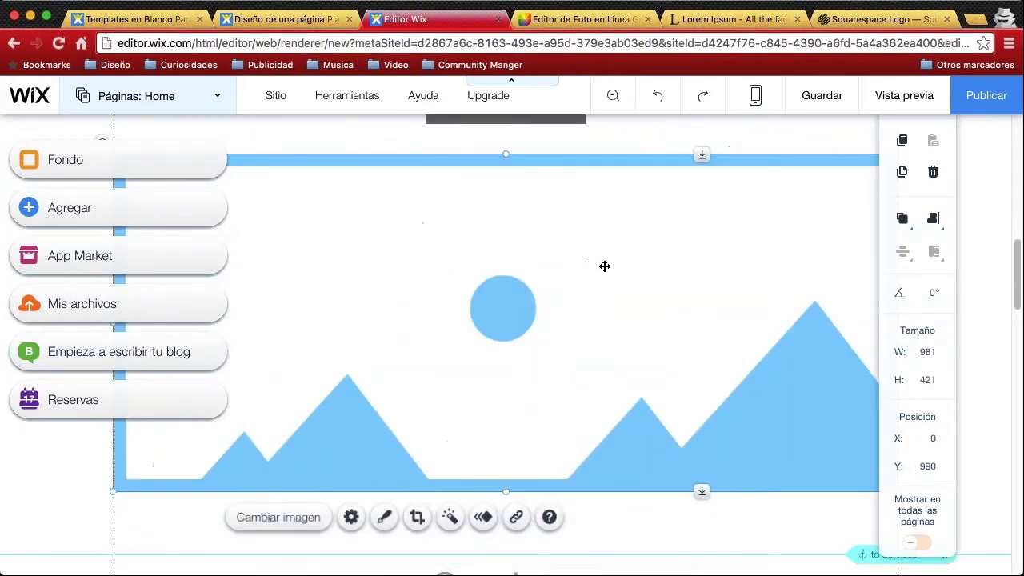
right_click(658, 199)
click(715, 152)
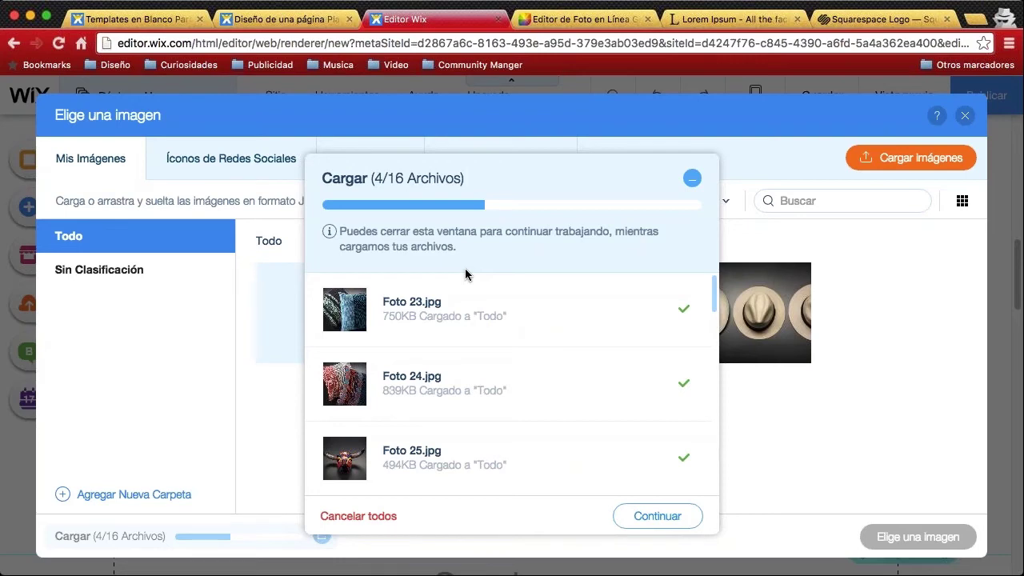
scroll(634, 280, down, 6)
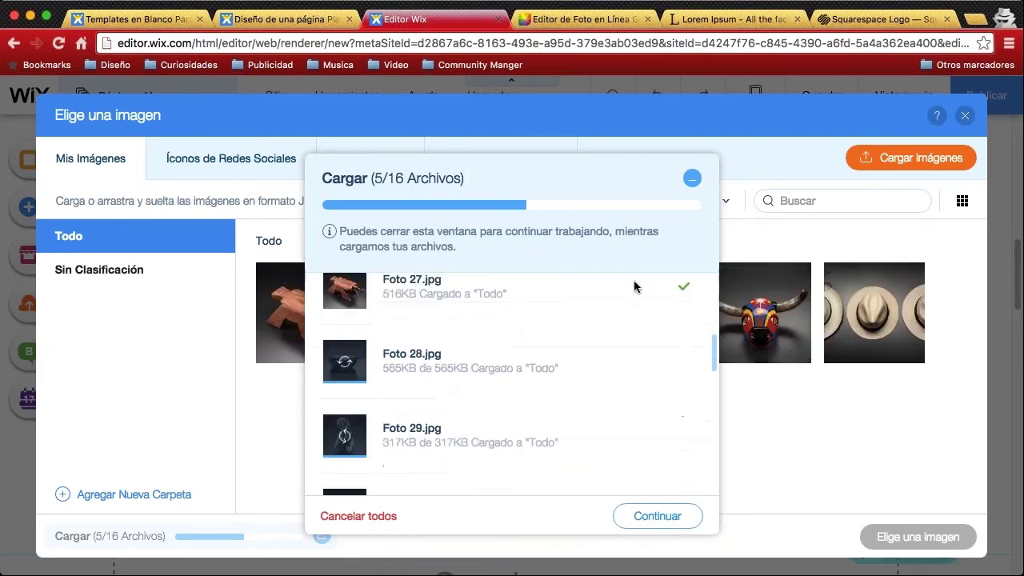
scroll(560, 320, down, 8)
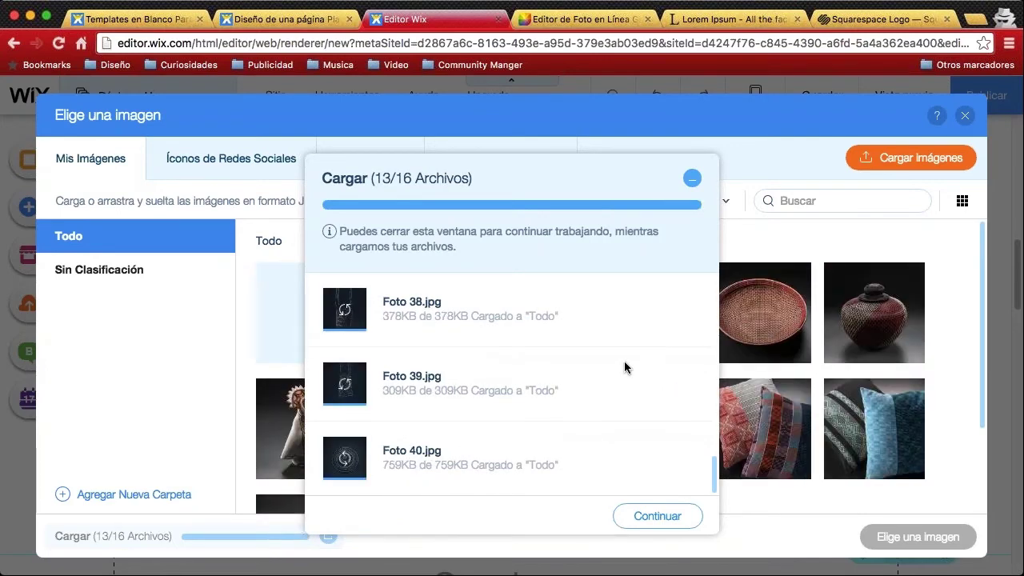
click(693, 179)
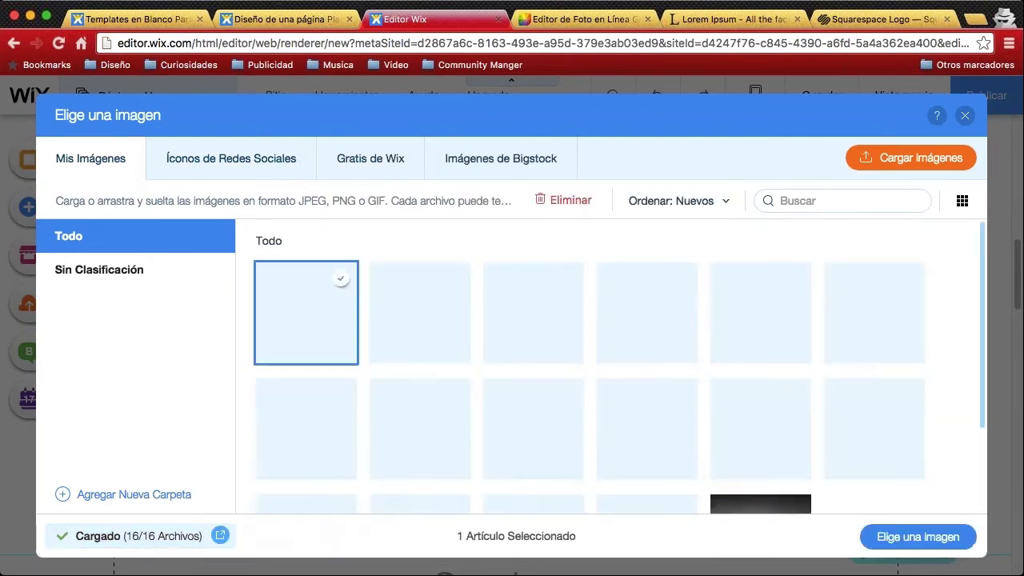
Look over the uploaded craft photos in the library and view the Fotor photo editor's home page
mouse_move(647, 312)
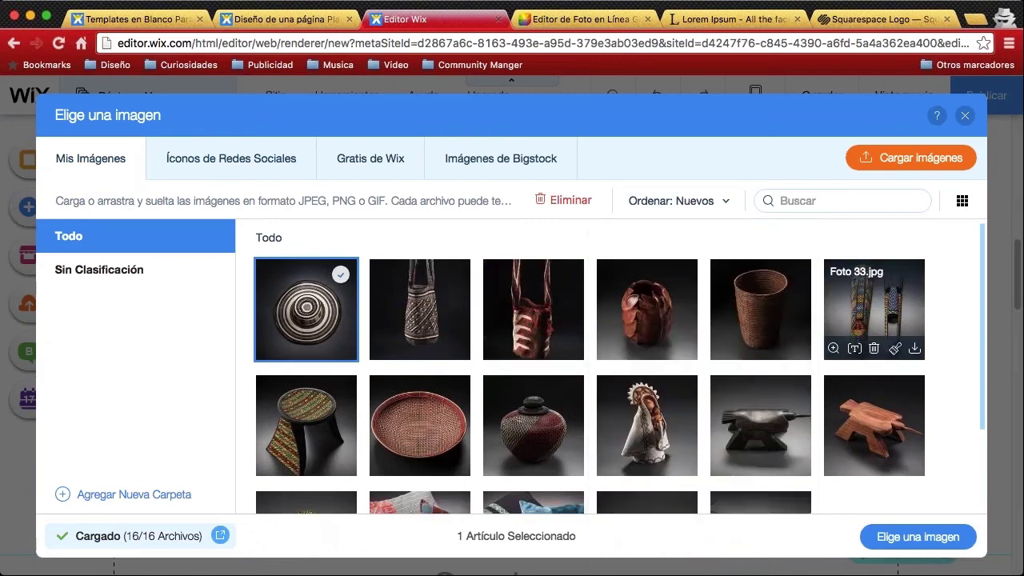
scroll(937, 308, down, 3)
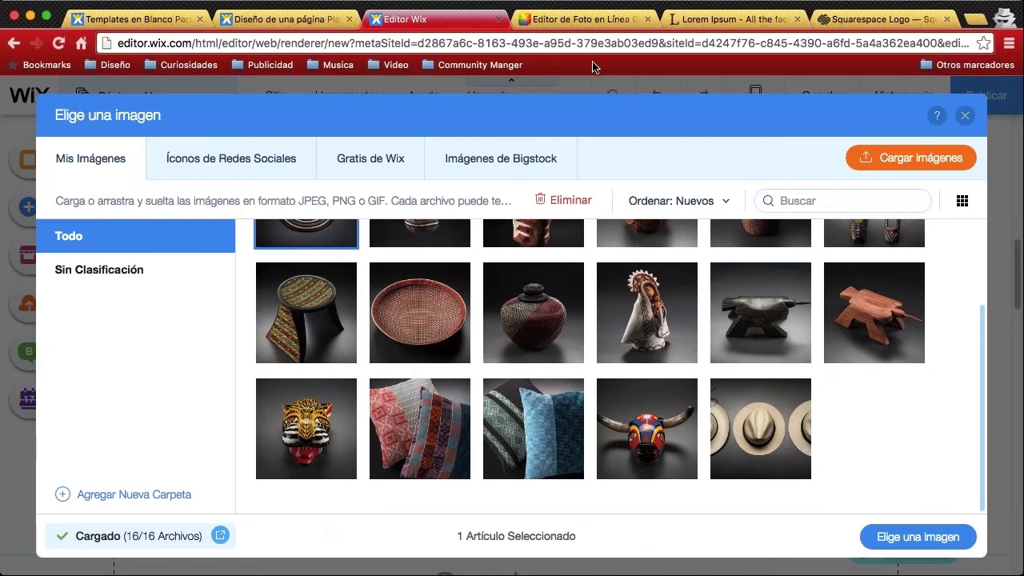
click(580, 18)
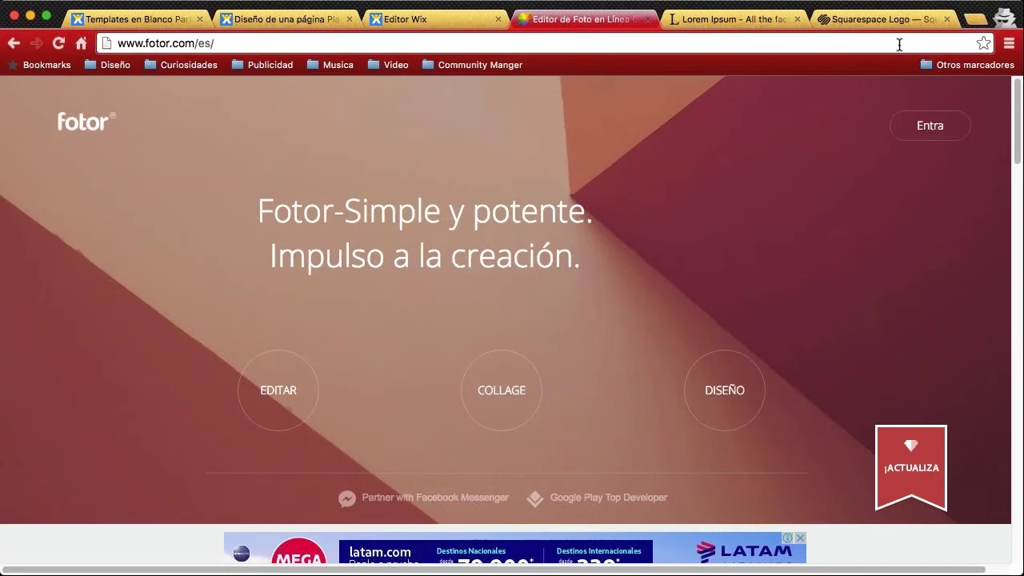
click(410, 17)
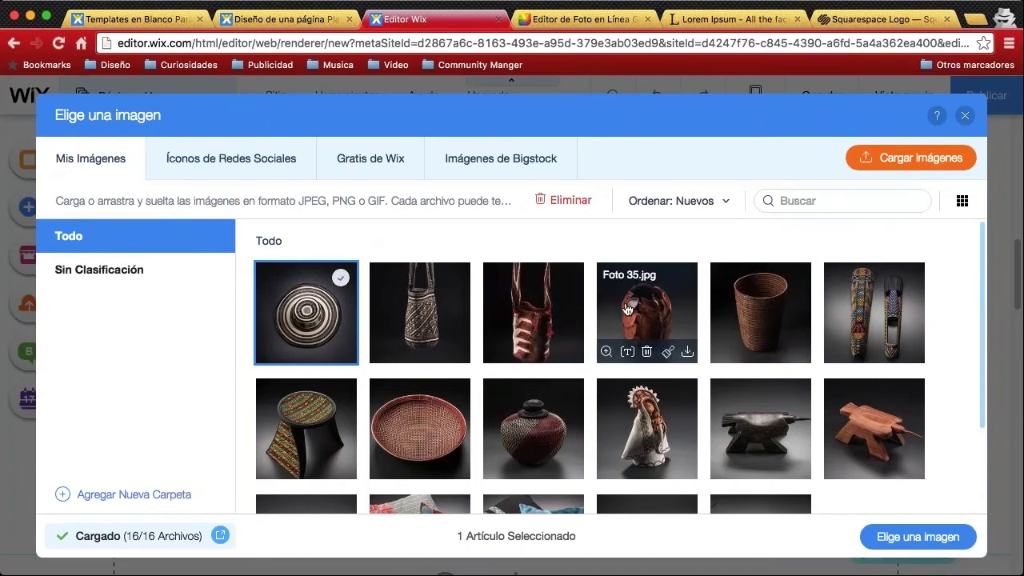
Replace the large placeholder image with the uploaded photo of the round red woven basket
scroll(640, 353, down, 1)
mouse_move(607, 312)
scroll(432, 320, down, 2)
click(420, 316)
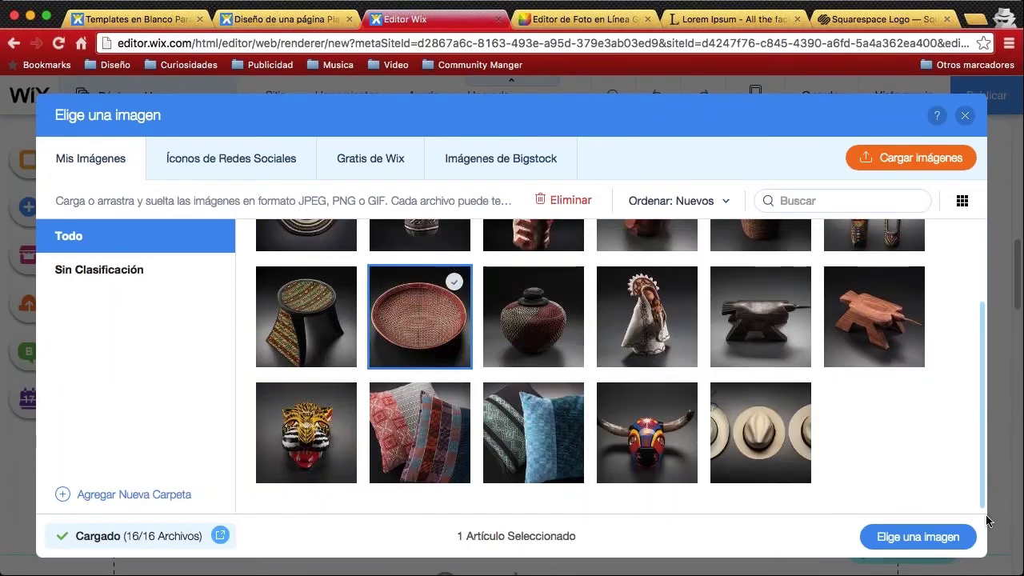
click(917, 536)
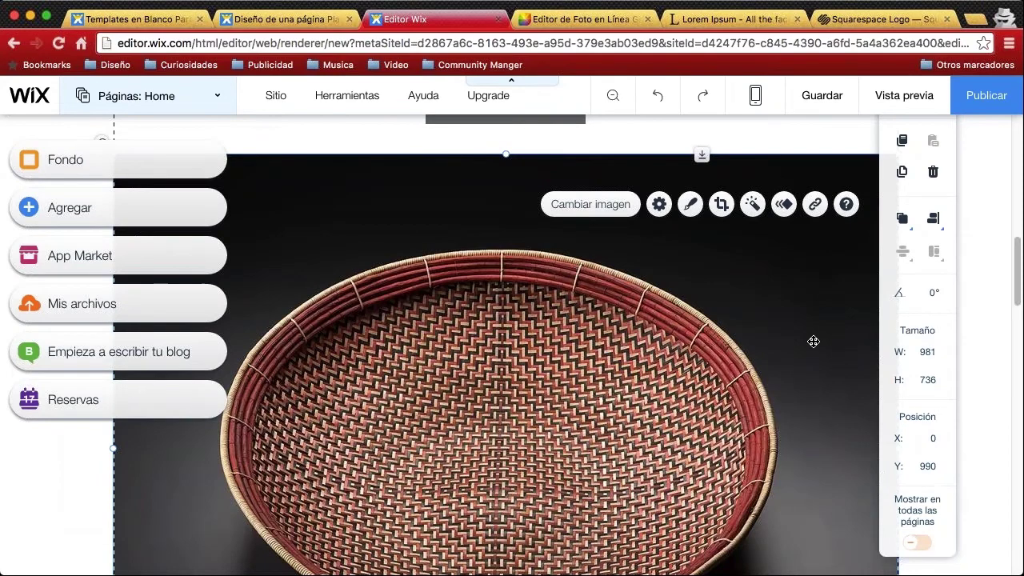
Examine the page from the hats banner through the Quienes Somos text down to the basket image
scroll(691, 307, up, 3)
scroll(638, 313, down, 2)
scroll(804, 330, up, 5)
click(837, 268)
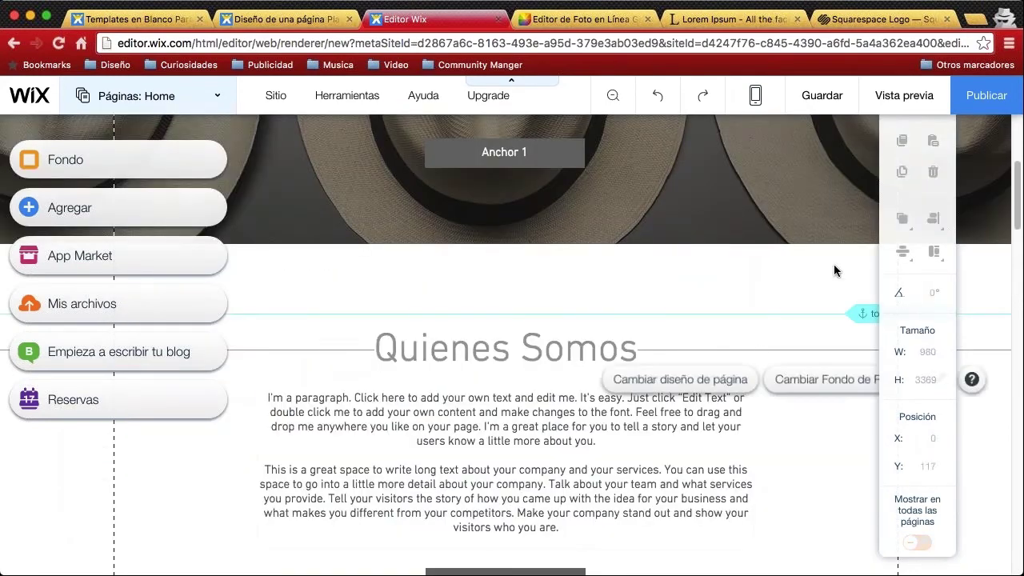
scroll(574, 270, up, 2)
scroll(541, 228, up, 2)
scroll(545, 241, down, 3)
scroll(545, 240, down, 5)
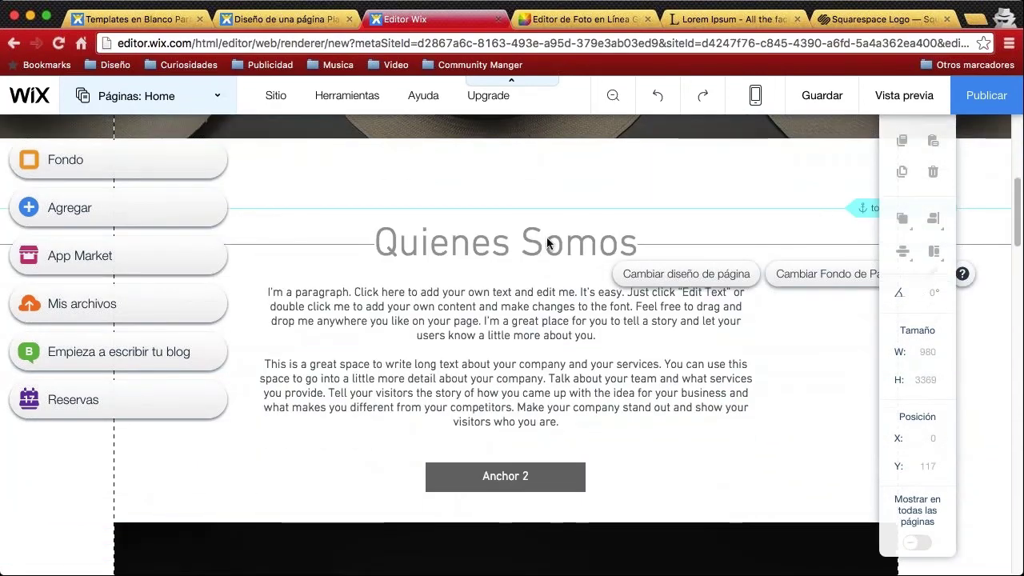
Replace the Services heading's text with "Productos" and finish the text editing
scroll(546, 240, down, 7)
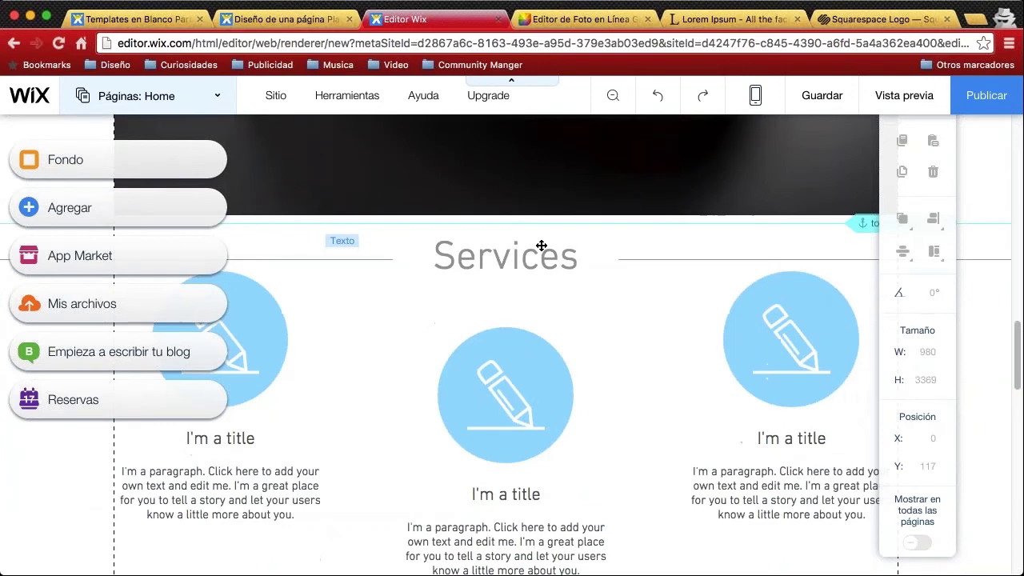
click(517, 254)
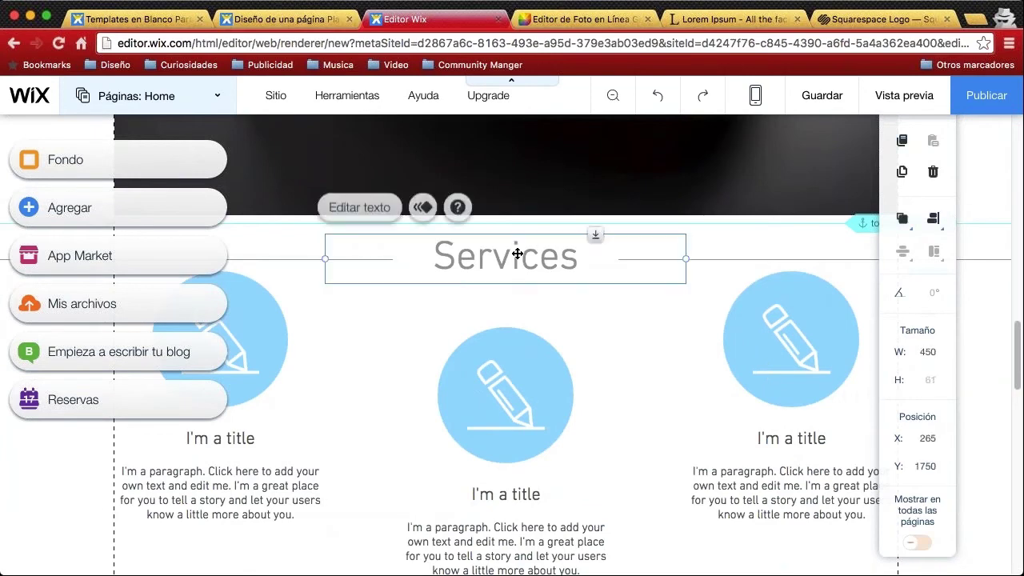
double_click(507, 261)
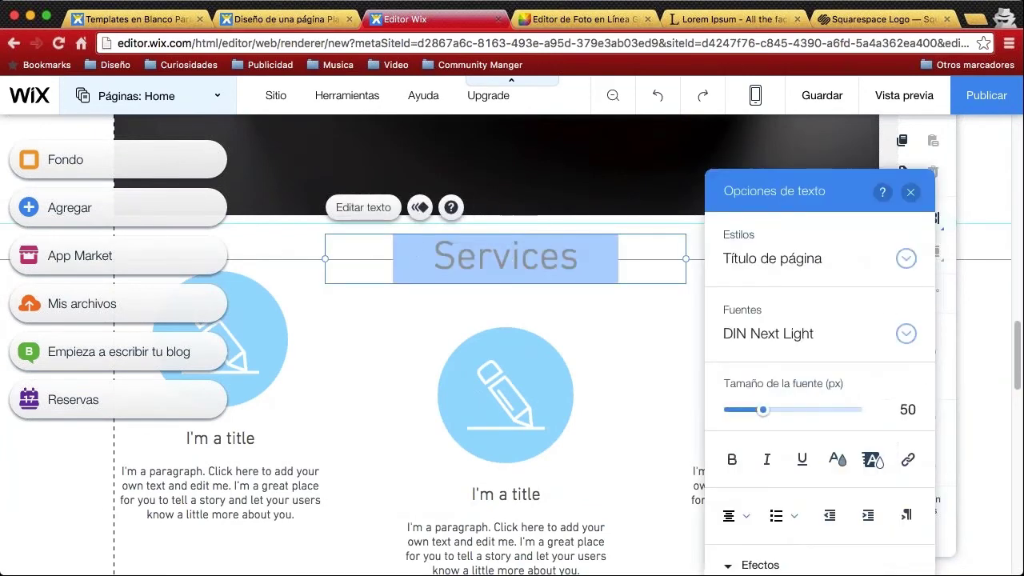
text(Pro)
text(dcu)
key(BackSpace)
key(BackSpace)
text(uctops)
key(BackSpace)
key(BackSpace)
text(s)
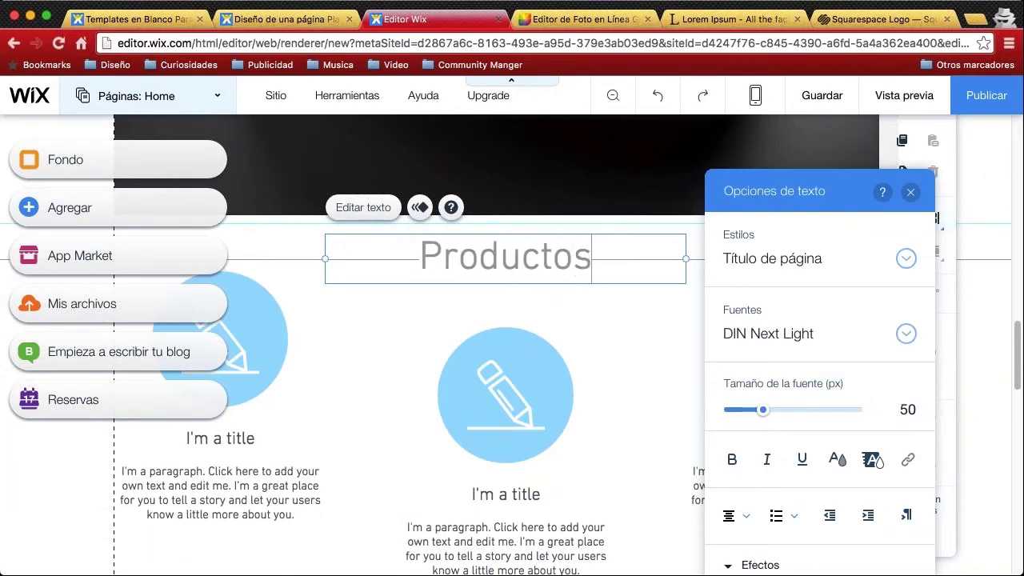
click(693, 275)
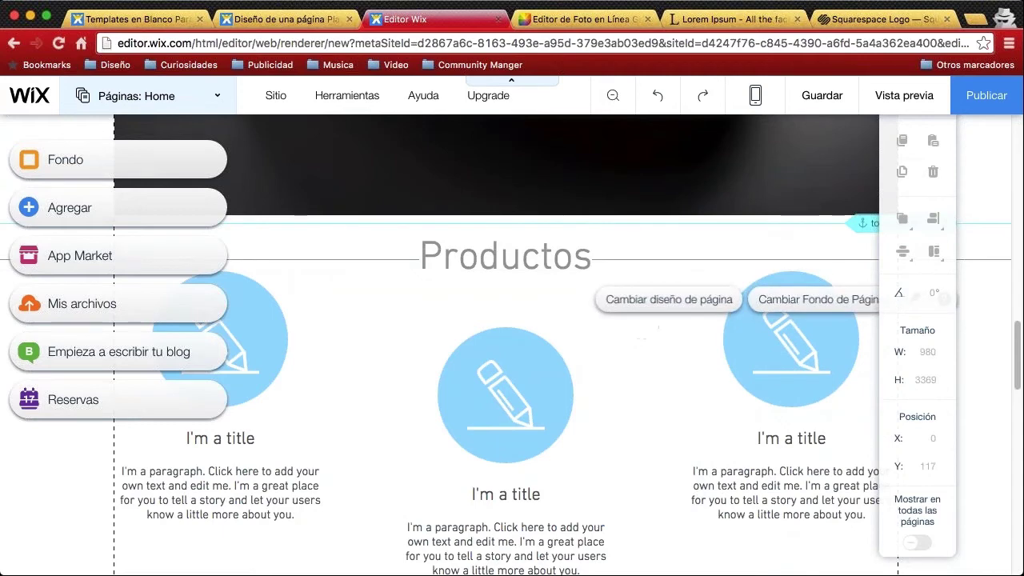
Try moving the pencil icon in the middle Productos circle up to Y 1893
click(525, 367)
drag(525, 365, 525, 357)
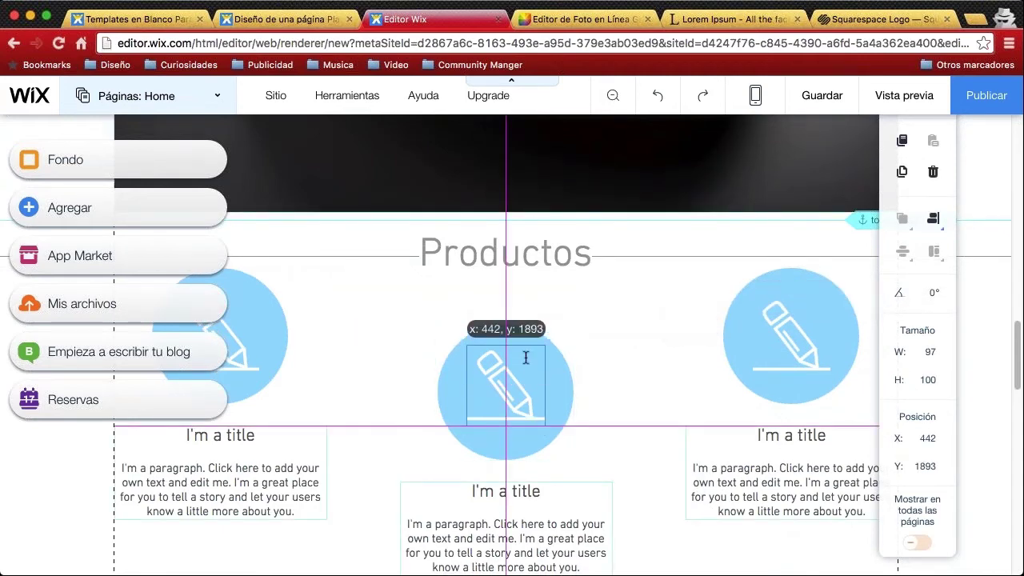
key(Escape)
click(526, 360)
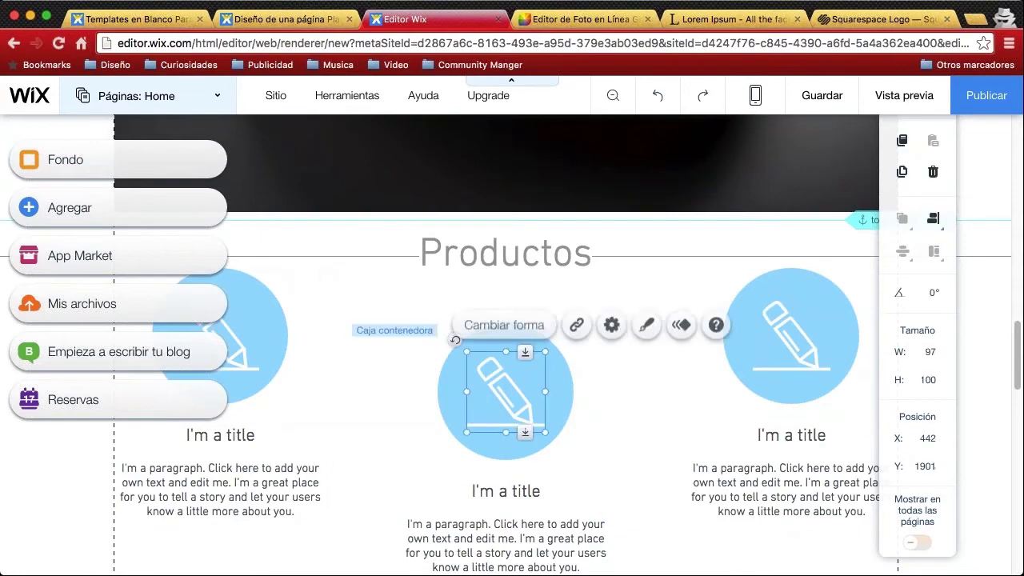
click(638, 279)
Open the Quienes Somos page for editing from the horizontal menu's page list and look over its blank layout
scroll(631, 332, up, 15)
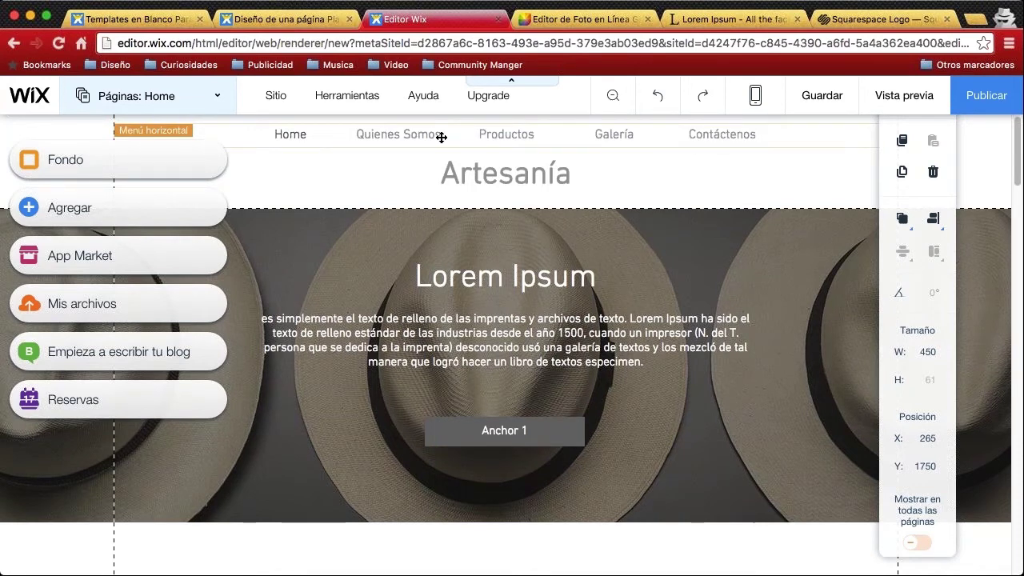
click(385, 136)
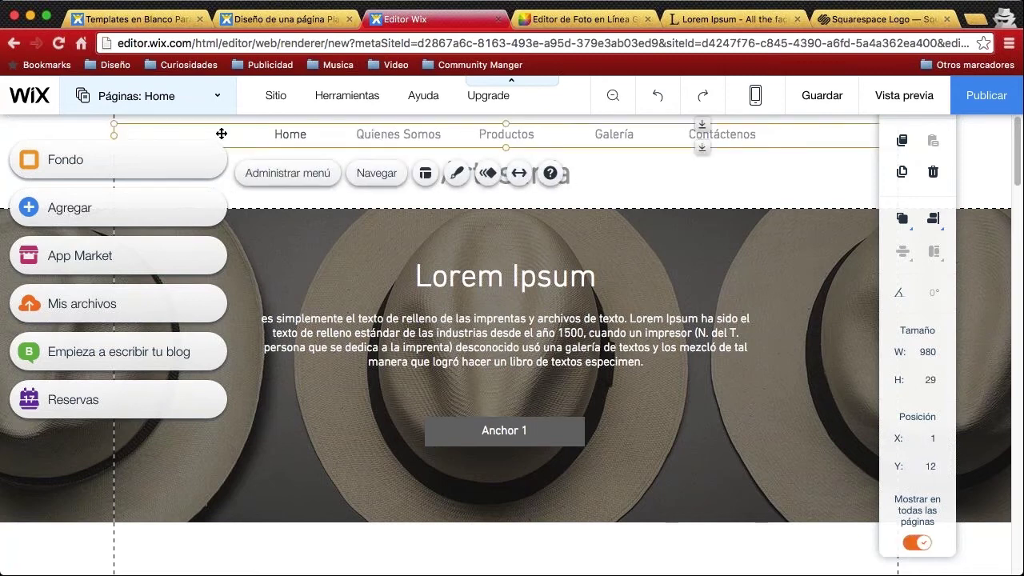
click(312, 175)
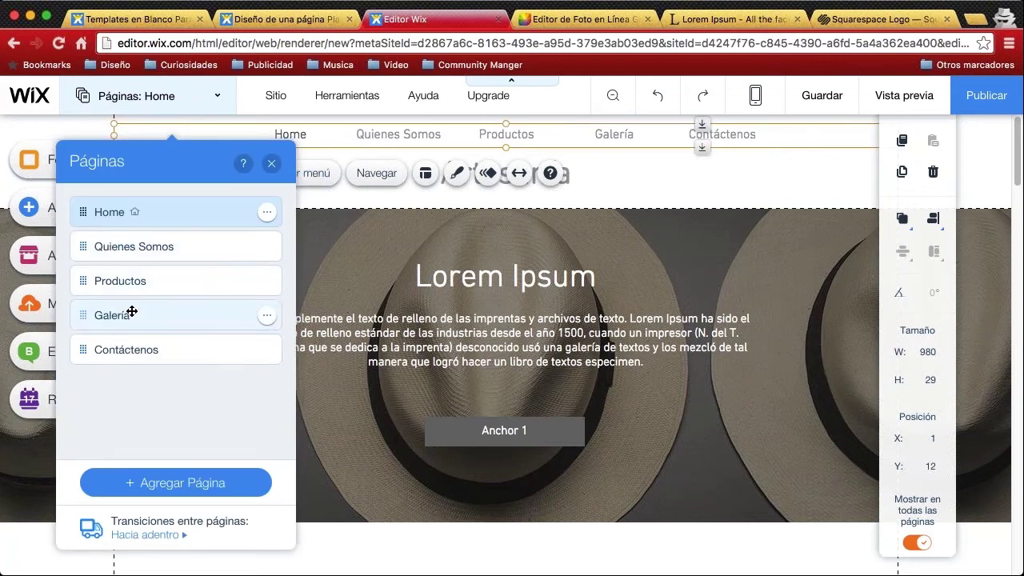
double_click(168, 246)
click(517, 275)
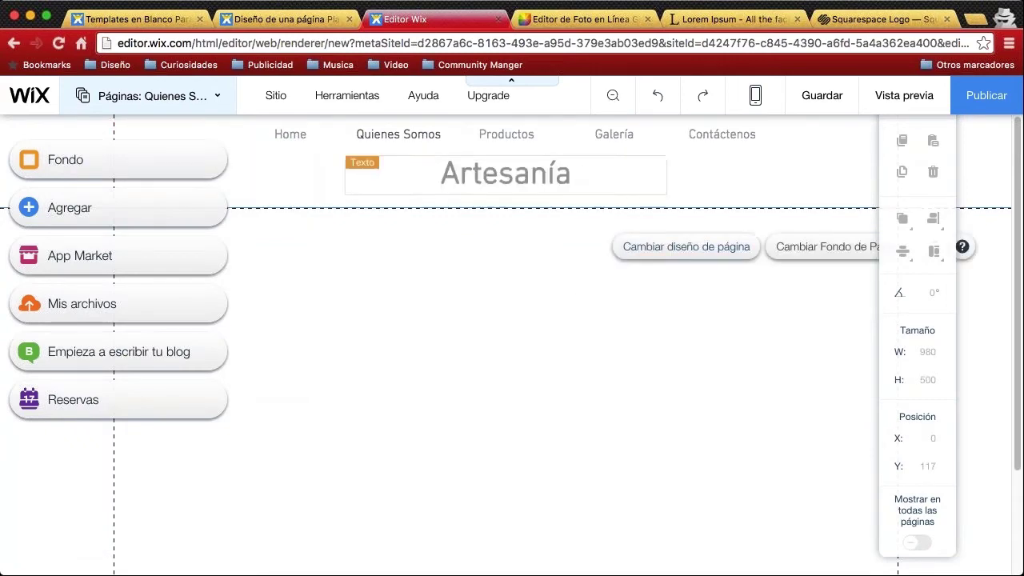
scroll(544, 310, down, 2)
scroll(545, 312, down, 2)
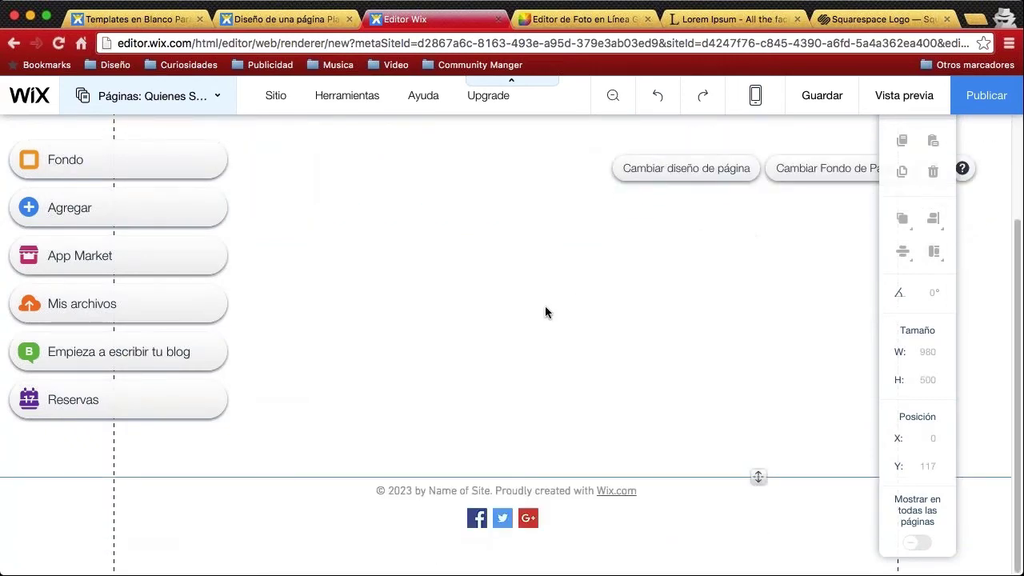
scroll(550, 329, up, 1)
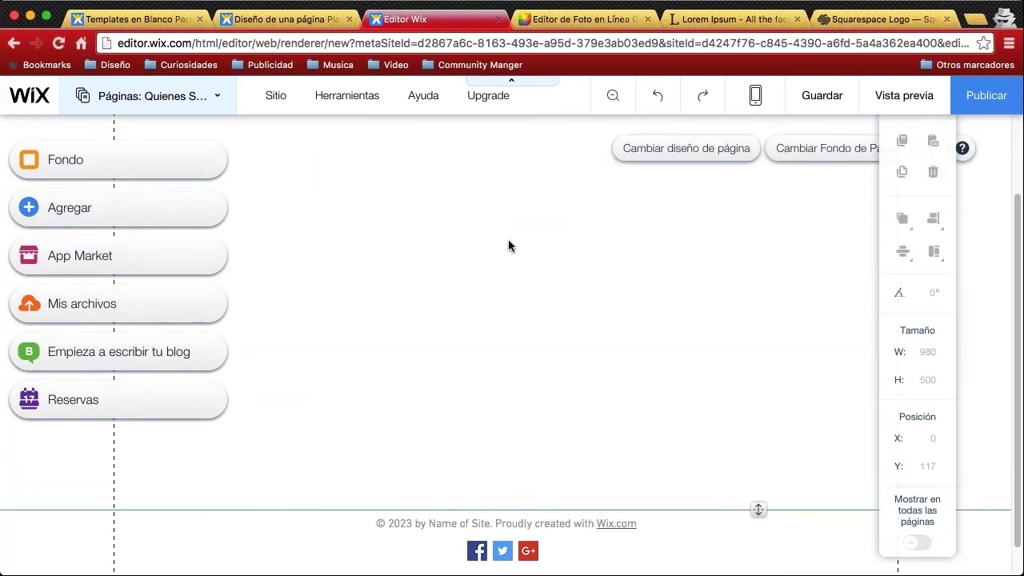
scroll(507, 245, up, 3)
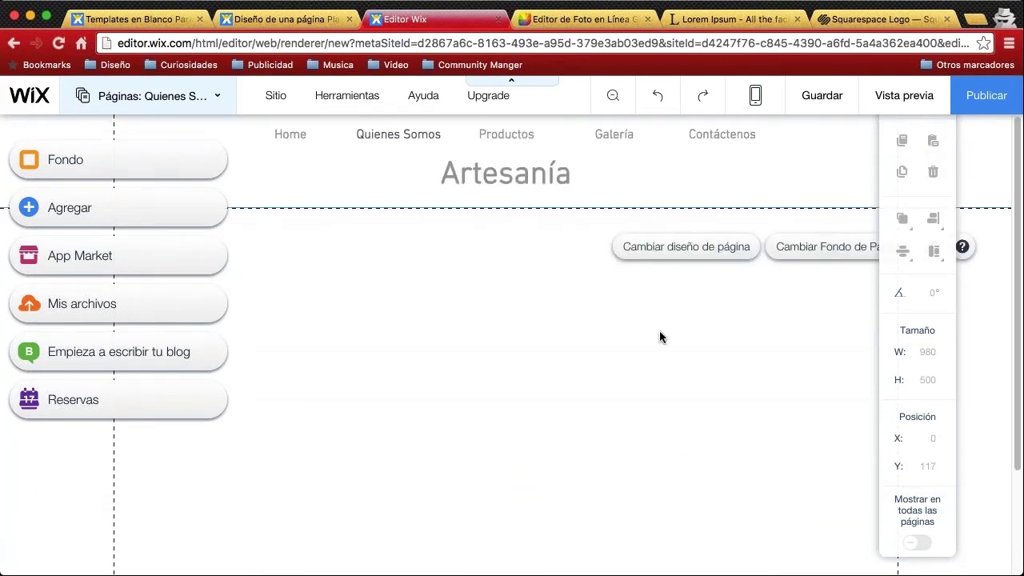
click(719, 176)
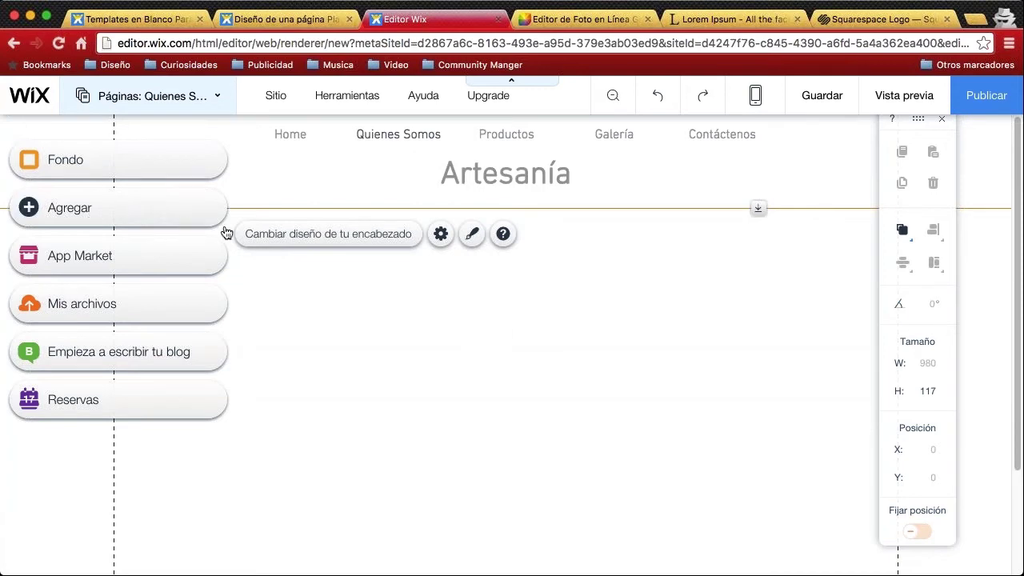
click(96, 214)
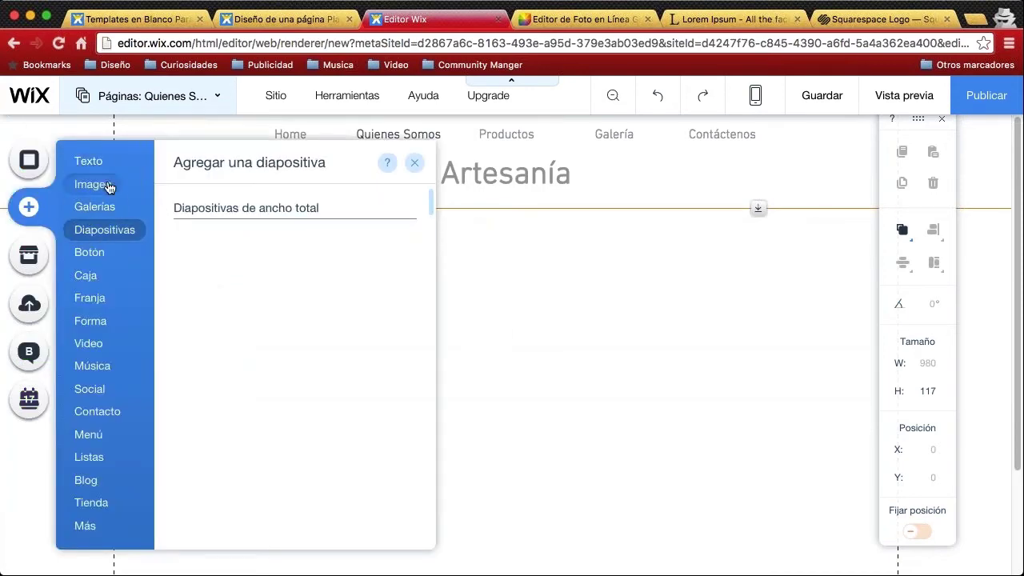
mouse_move(95, 182)
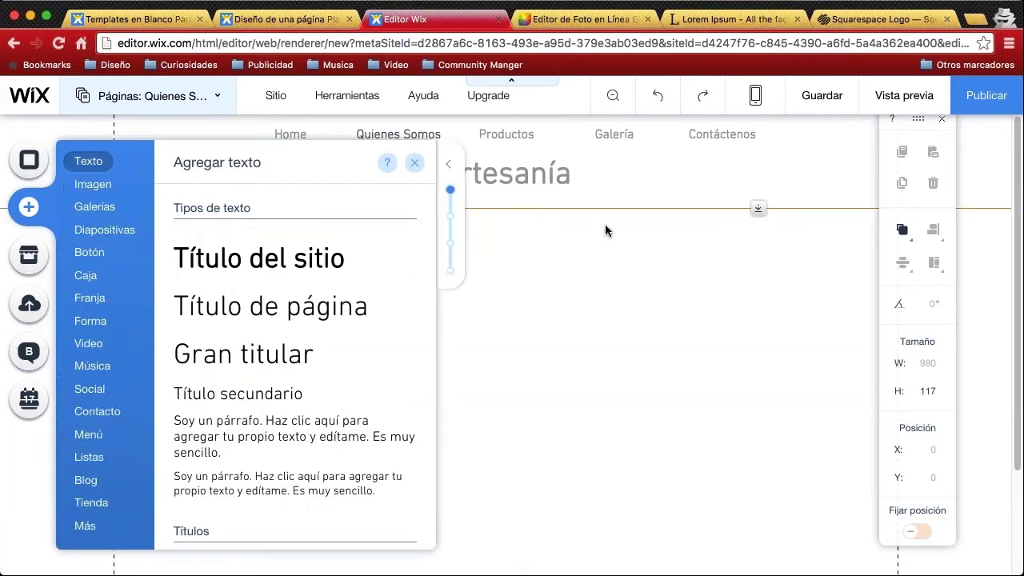
click(605, 231)
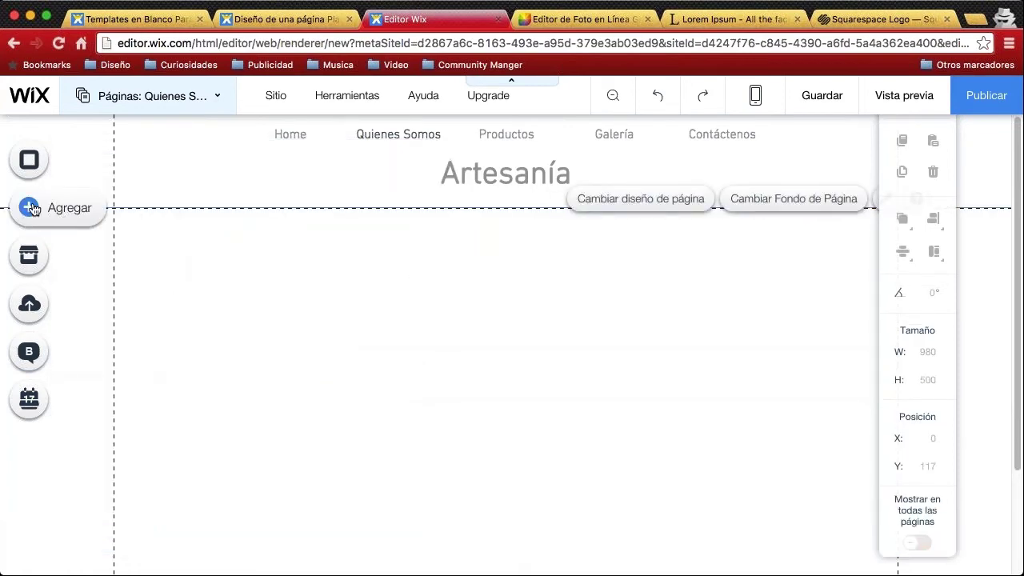
Add a "Título de página" text element to the blank Quienes Somos page
click(32, 209)
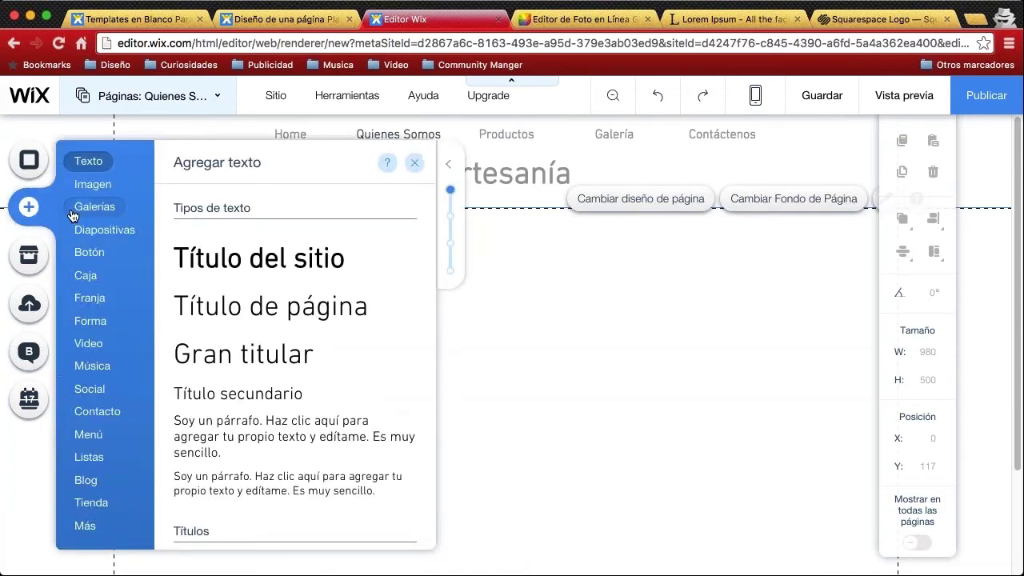
mouse_move(125, 237)
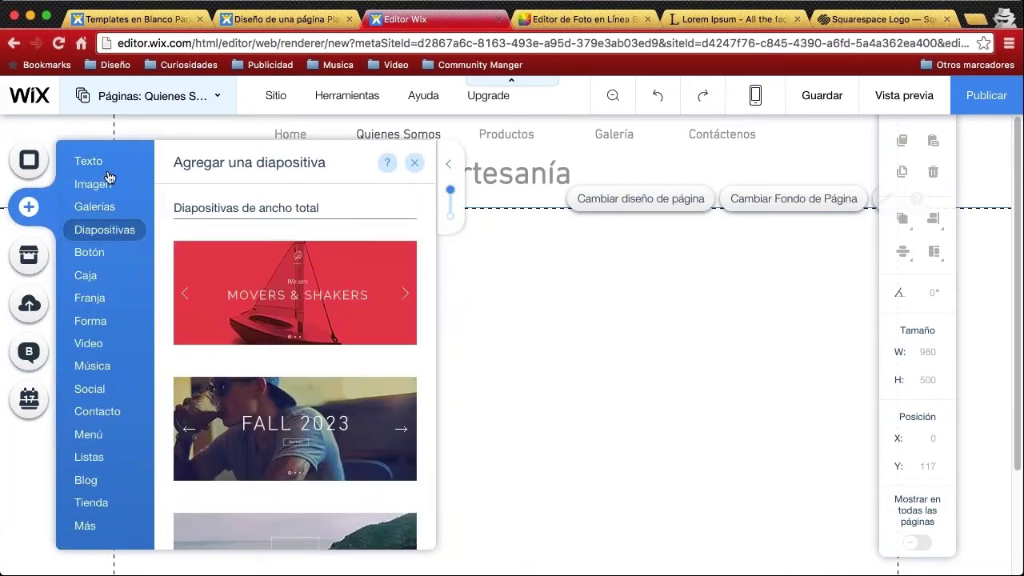
mouse_move(96, 164)
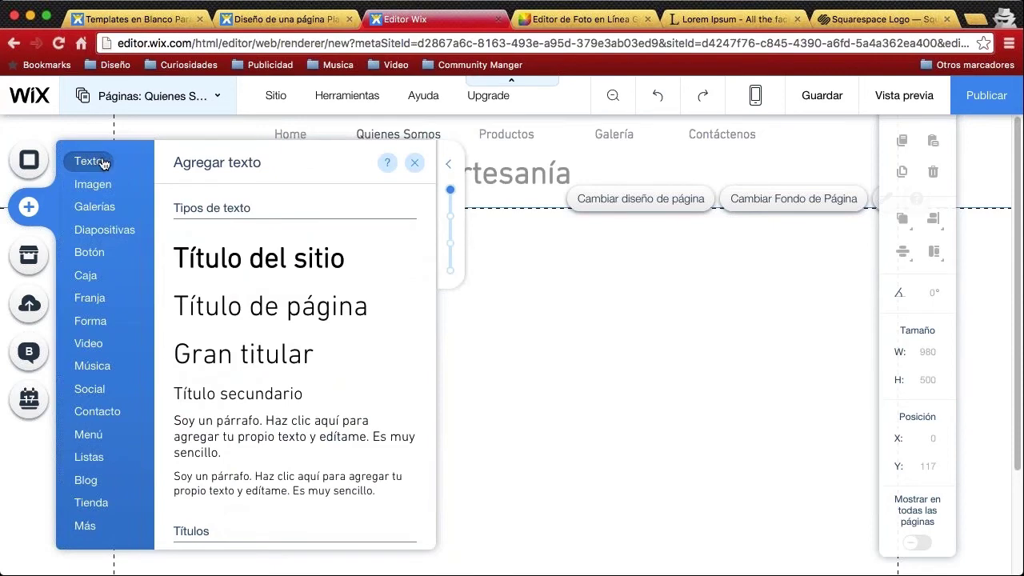
scroll(240, 338, down, 5)
scroll(259, 338, up, 2)
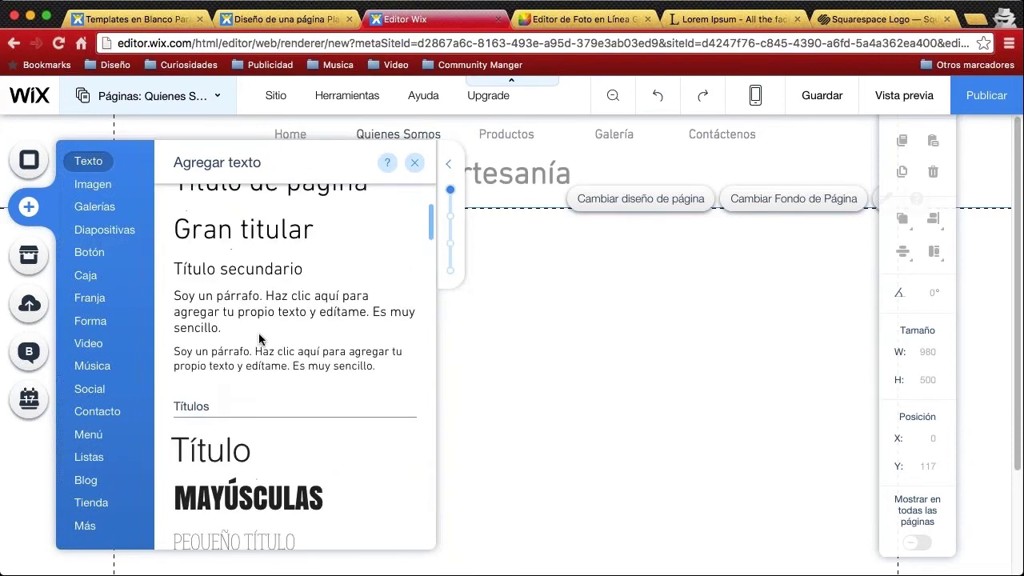
scroll(238, 302, up, 3)
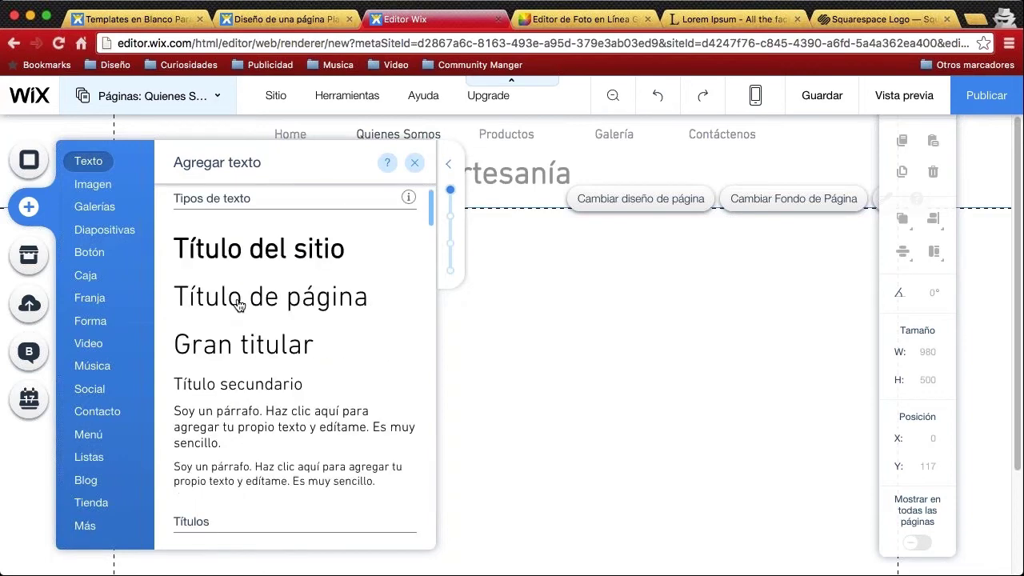
click(264, 297)
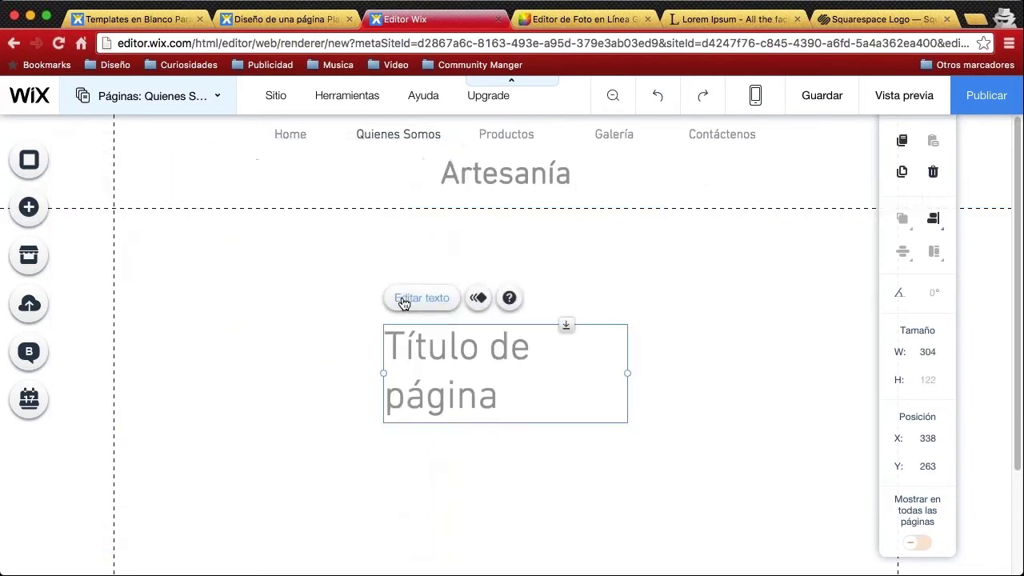
Replace the new page title's placeholder text with "Quienes Somos" and finish the text editing
double_click(453, 352)
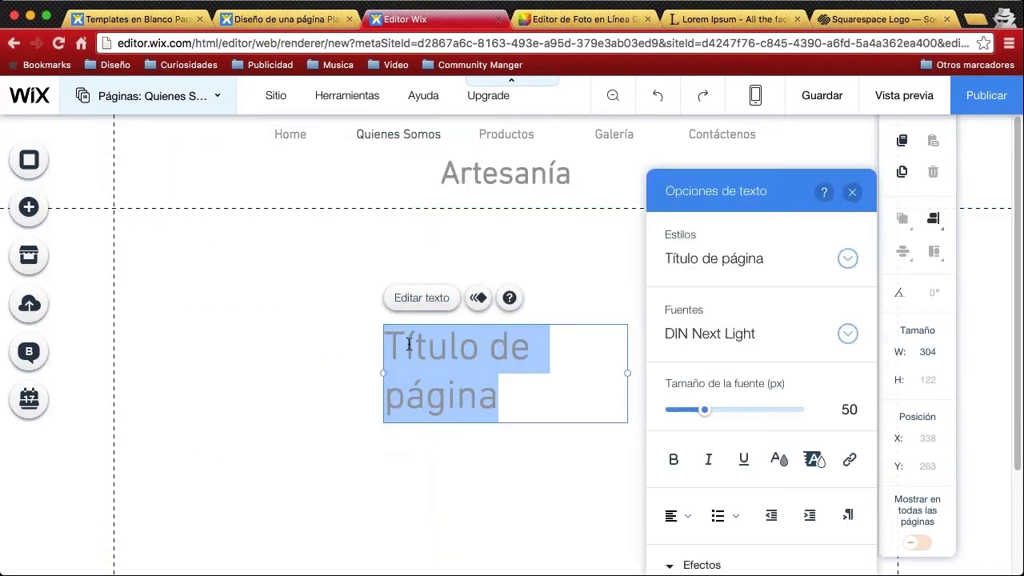
text(Quienes )
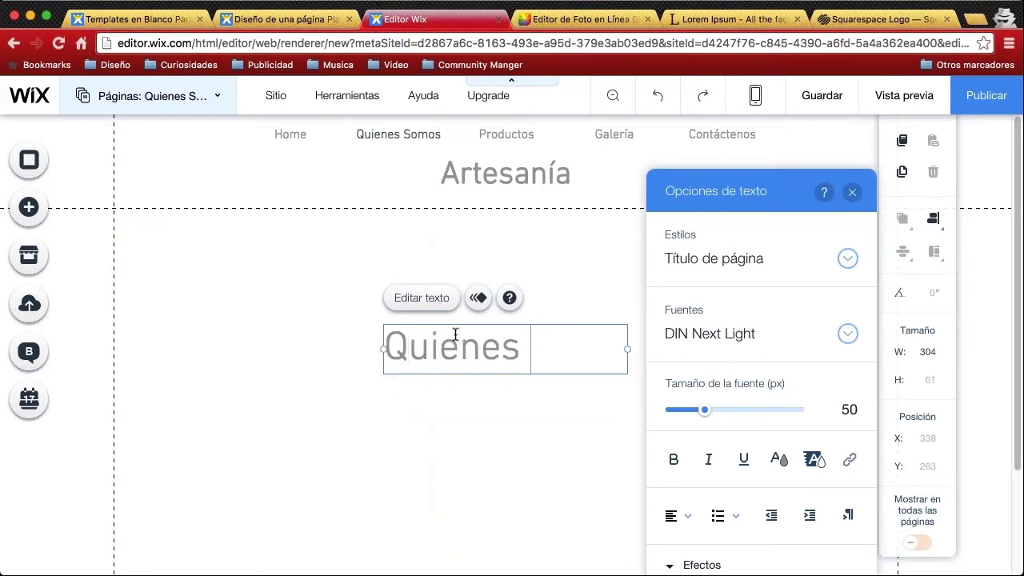
text(Somos)
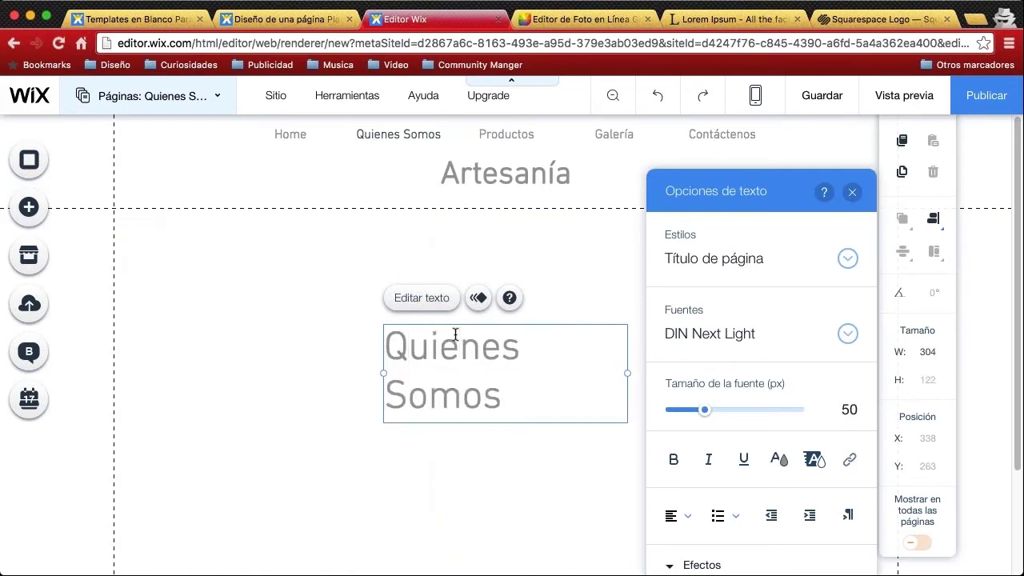
click(590, 290)
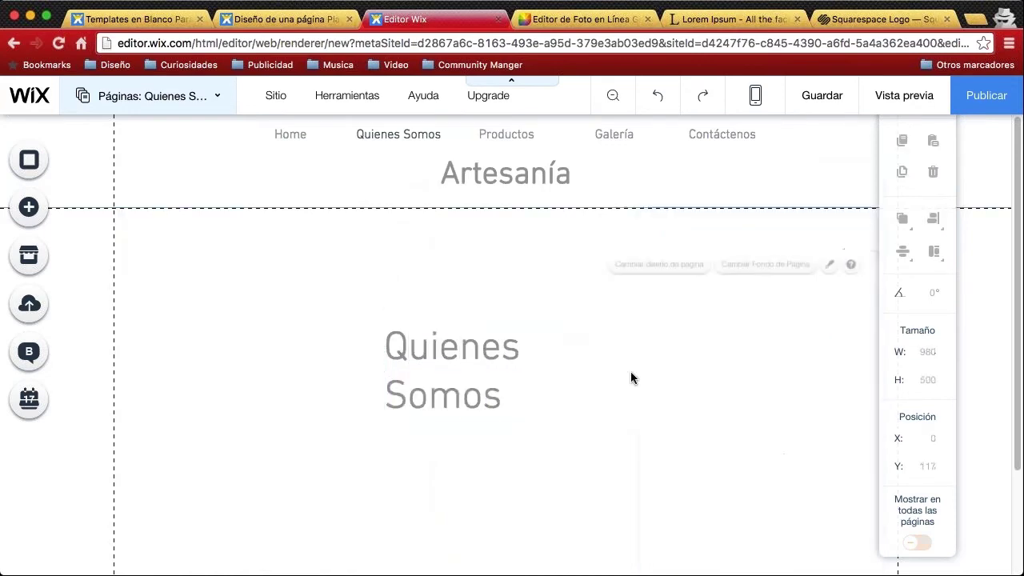
Widen the Quienes Somos title to about 353 so it fits one line, and place it below the header at about X 24, Y 146
click(500, 377)
drag(628, 373, 664, 368)
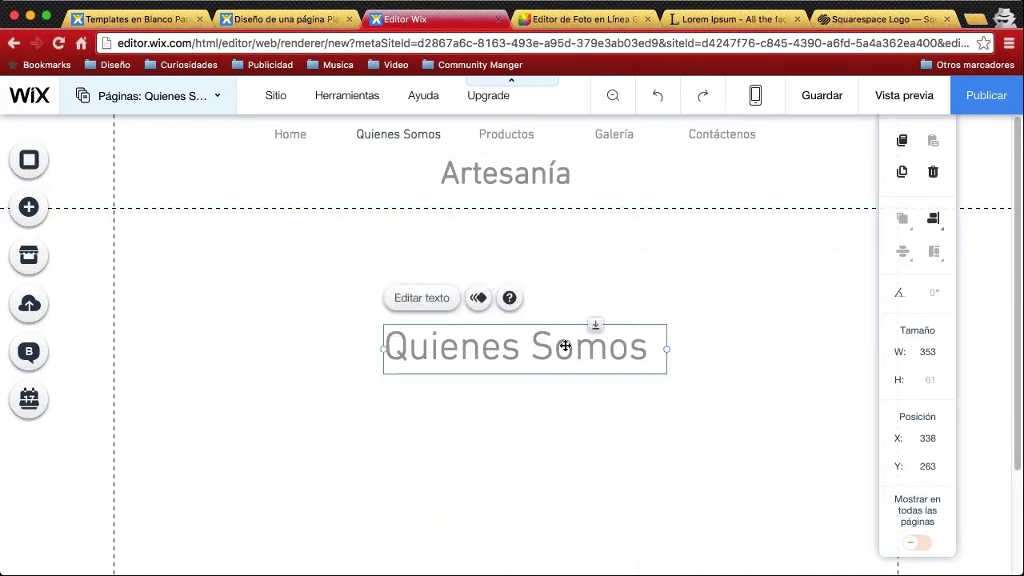
drag(564, 344, 312, 250)
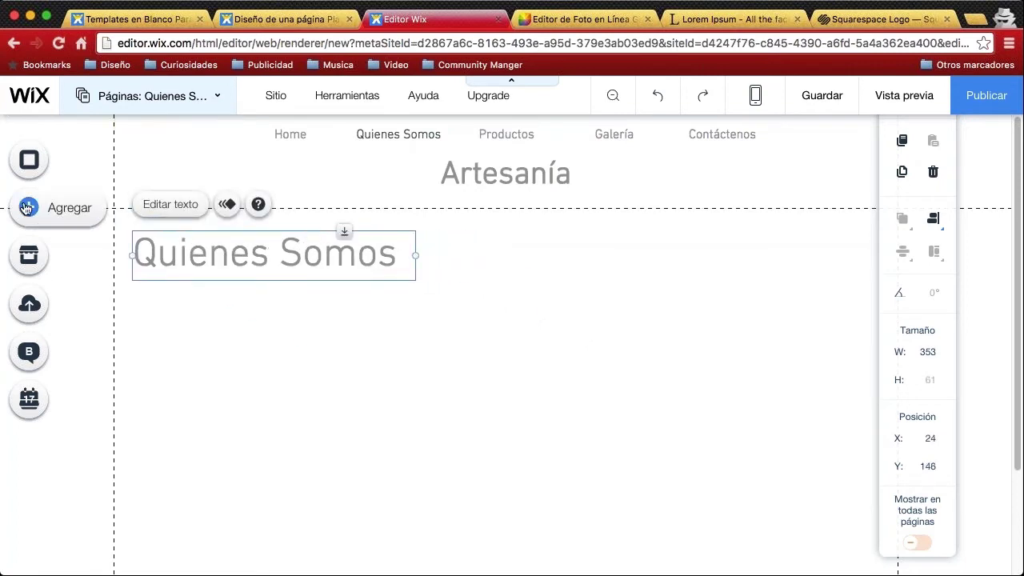
click(54, 211)
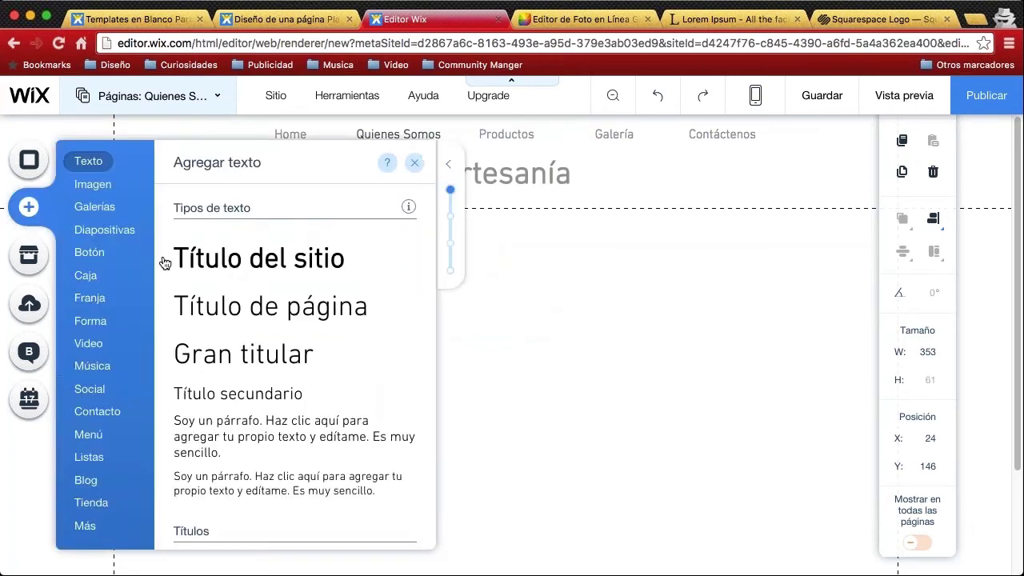
click(592, 263)
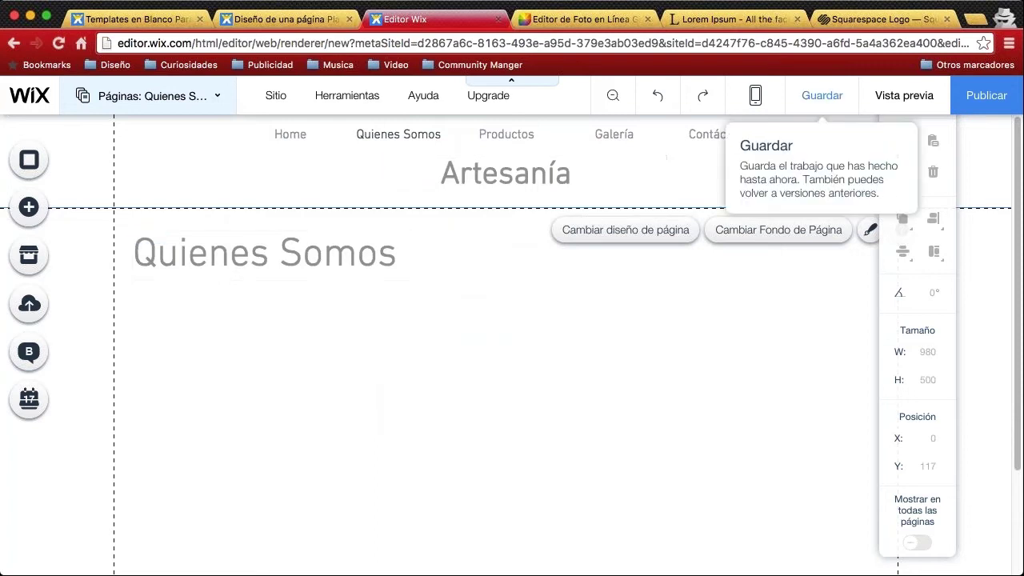
Check the Quienes Somos page in the mobile version of the editor and return to the main version
click(756, 98)
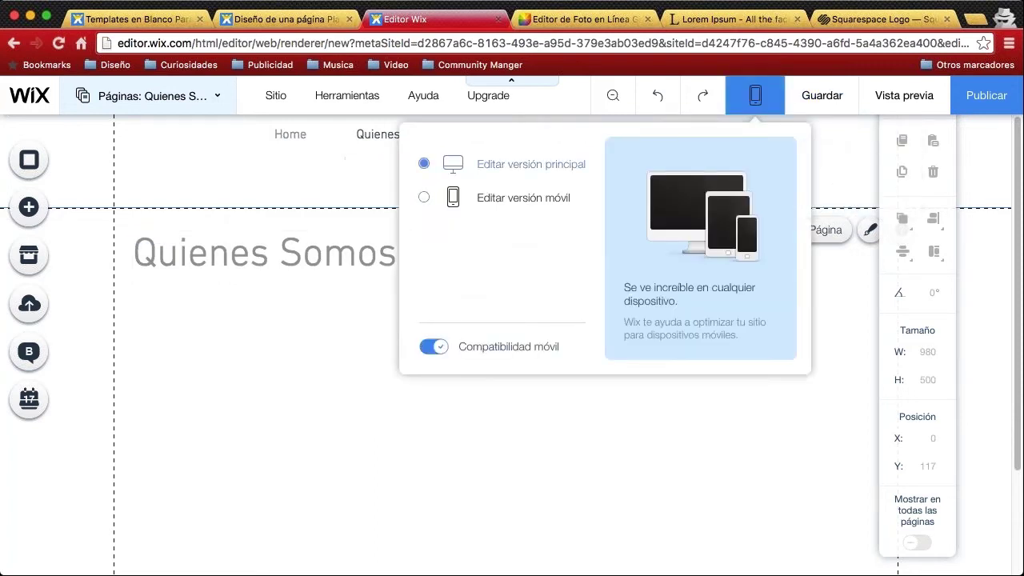
click(483, 200)
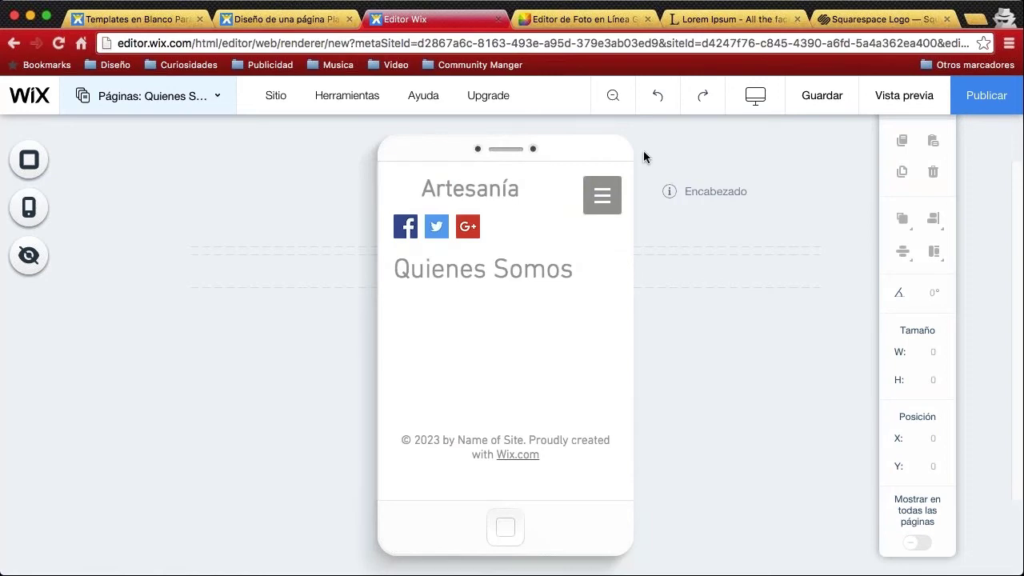
click(753, 100)
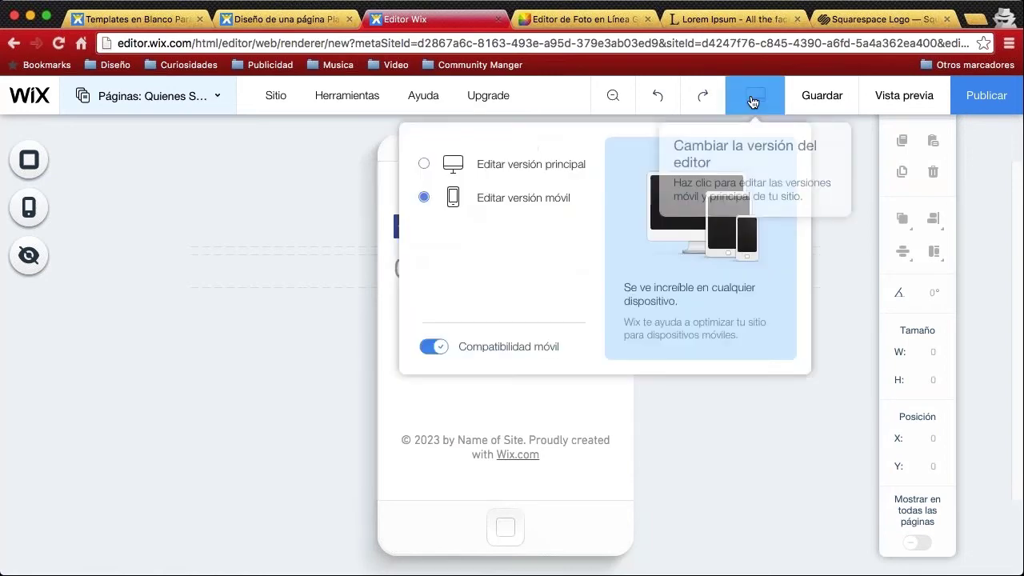
click(453, 166)
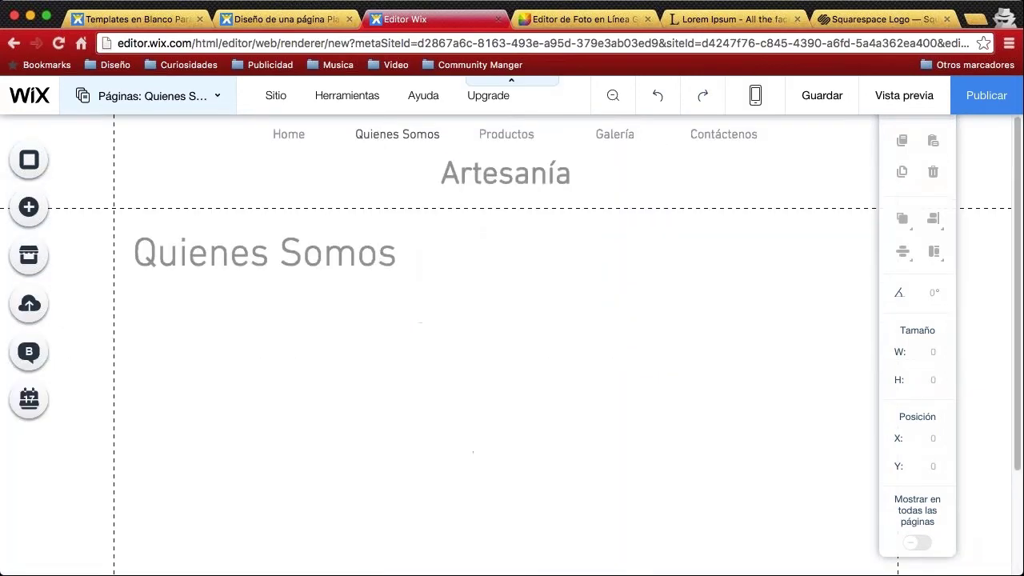
Open the Home page for editing from the horizontal menu's page list, leaving its name as is
click(301, 138)
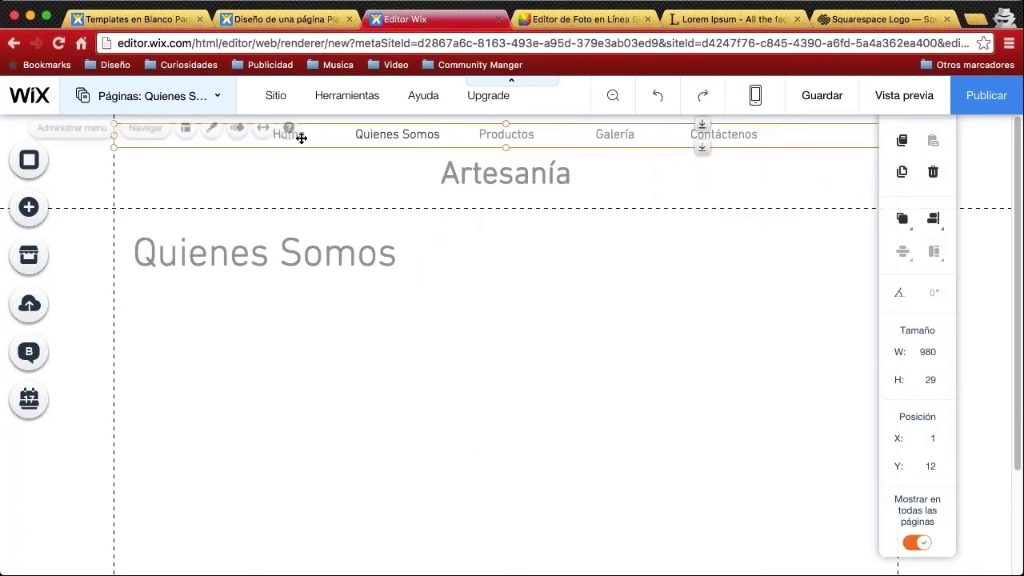
double_click(301, 138)
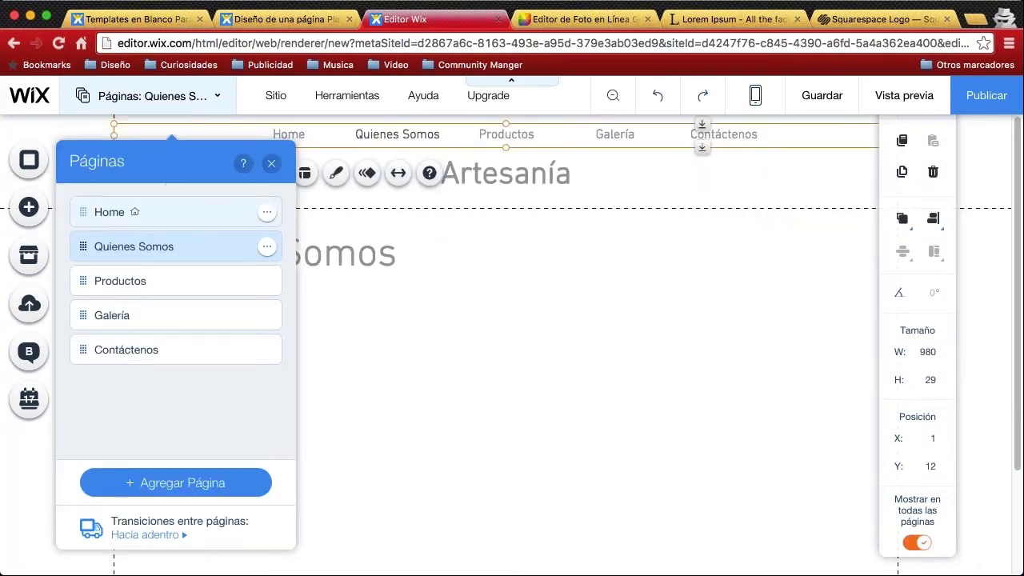
double_click(184, 204)
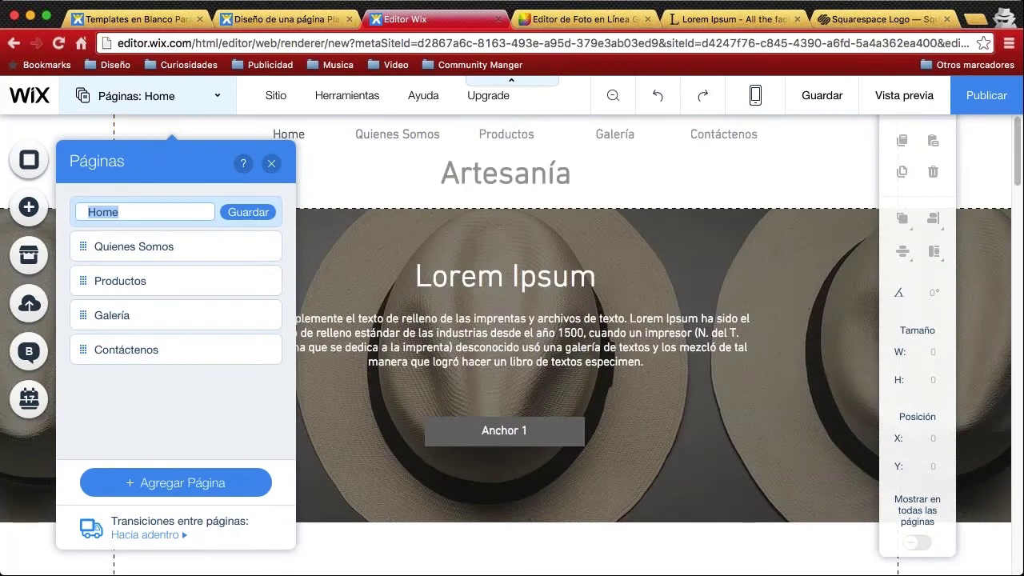
click(276, 168)
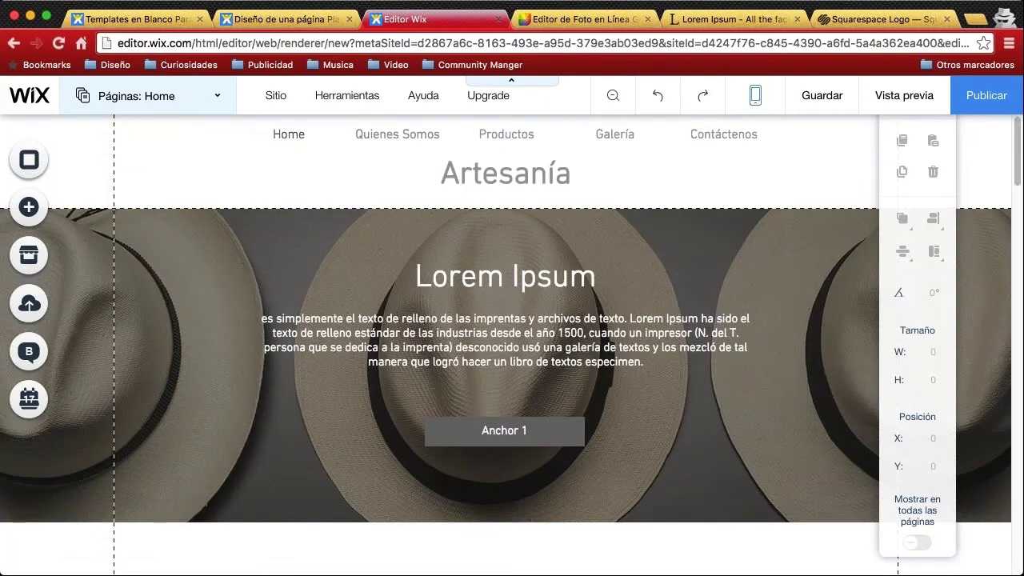
Examine the Home page's layout in the mobile version from the banner downwards, and return to the main version
click(758, 105)
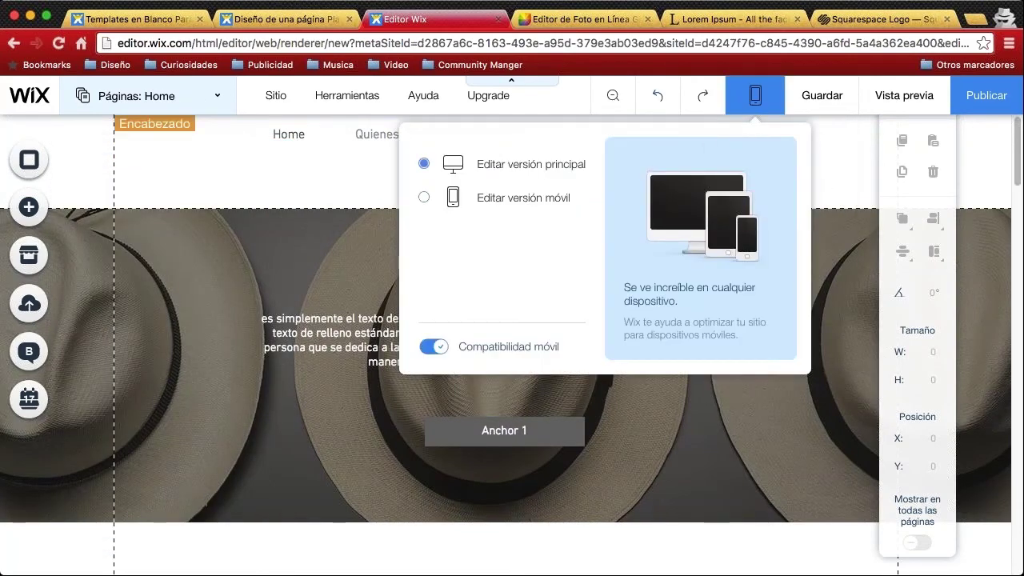
click(523, 198)
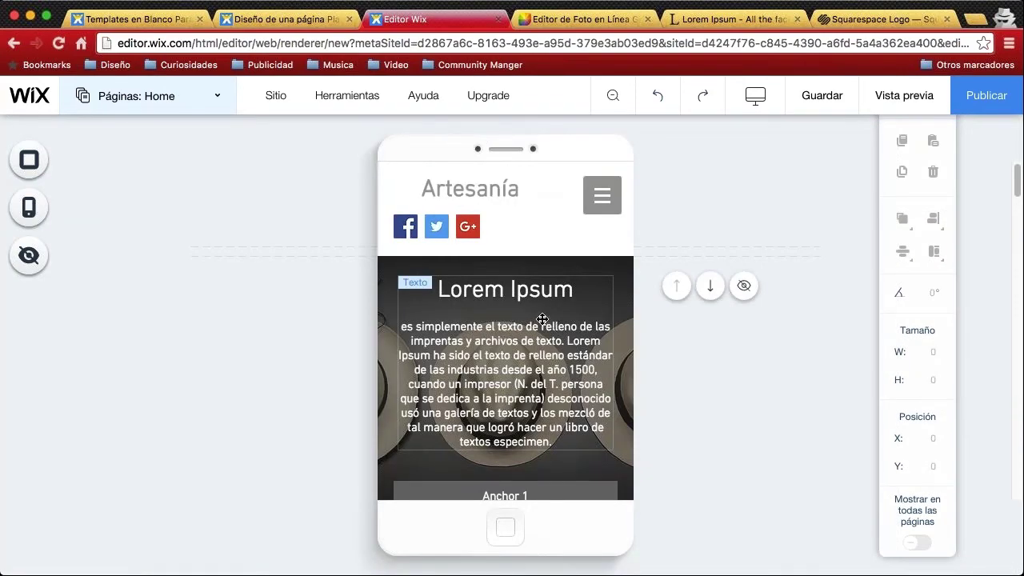
scroll(543, 320, down, 5)
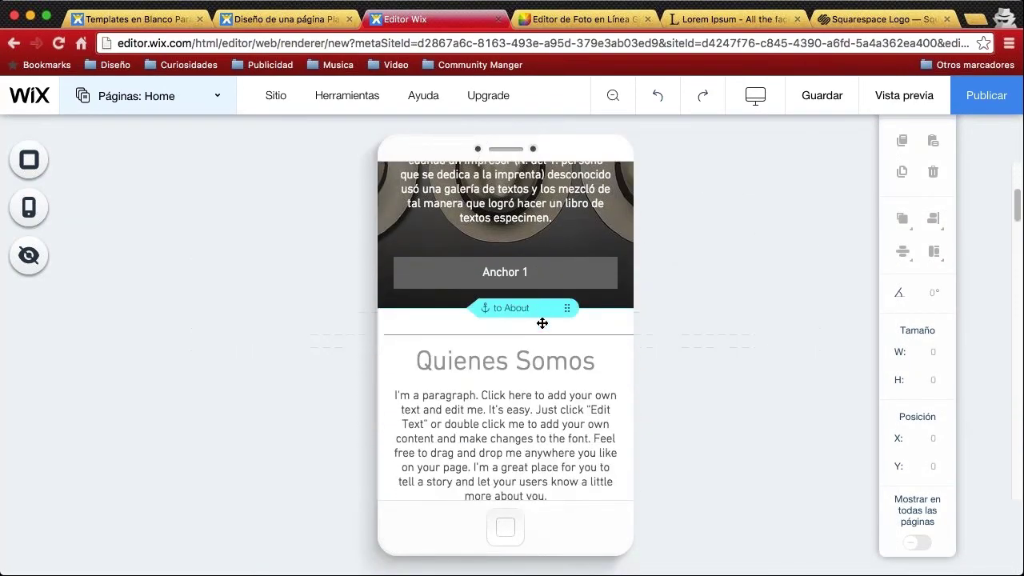
scroll(542, 323, down, 10)
scroll(506, 336, down, 5)
scroll(505, 337, up, 20)
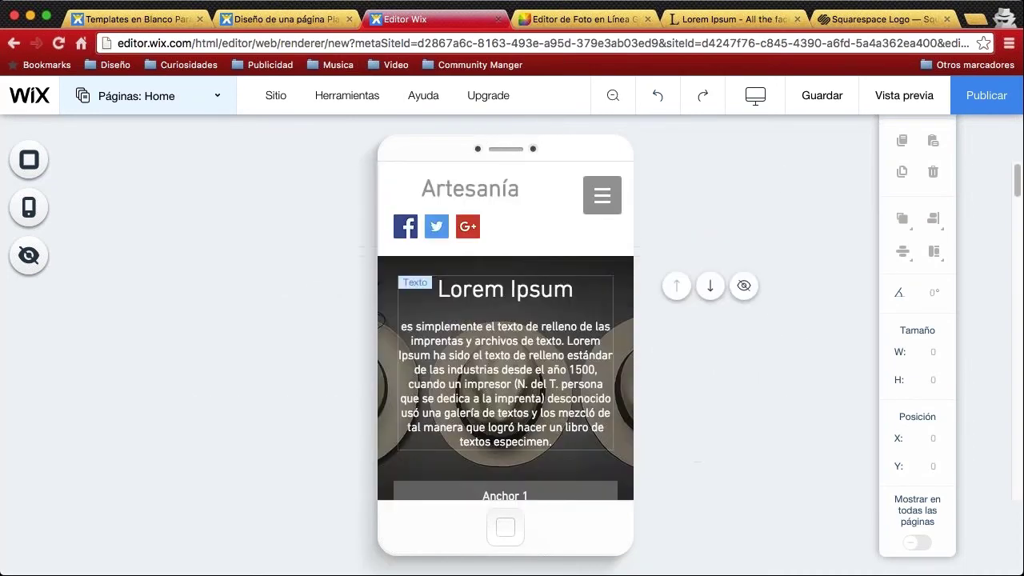
click(755, 94)
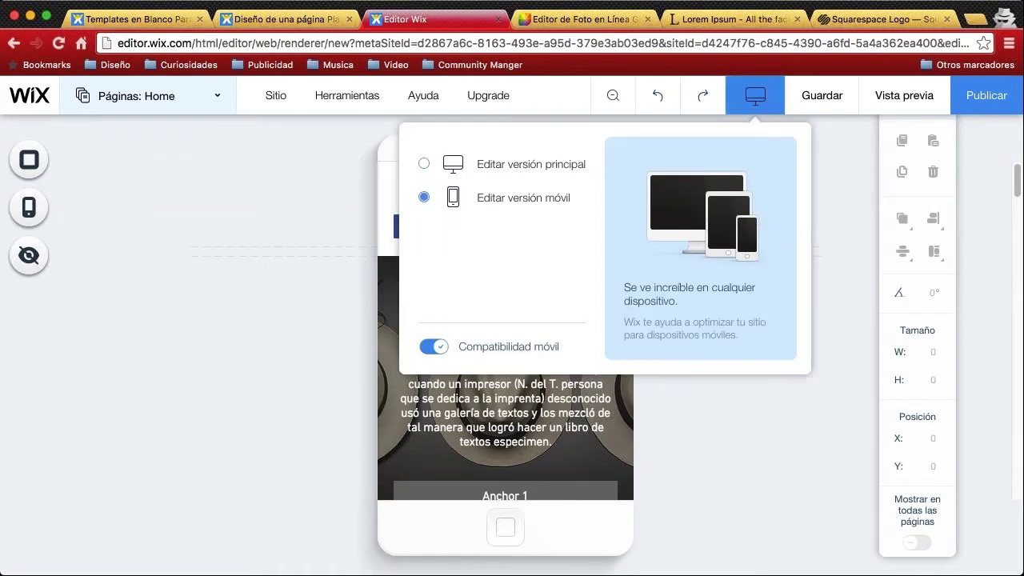
click(450, 168)
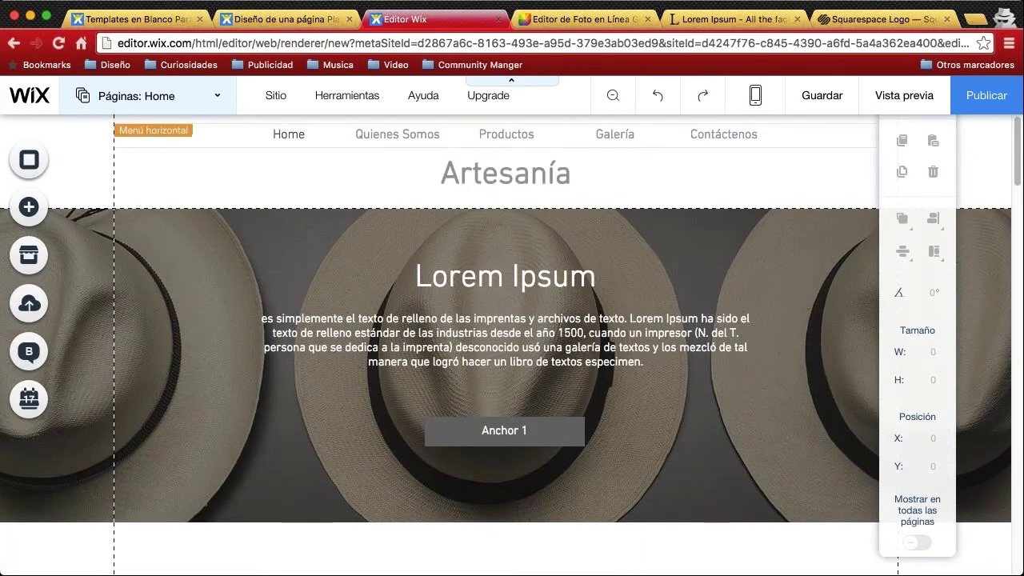
Reopen the Quienes Somos page for editing from the horizontal menu's page list and close the list
click(372, 139)
click(179, 171)
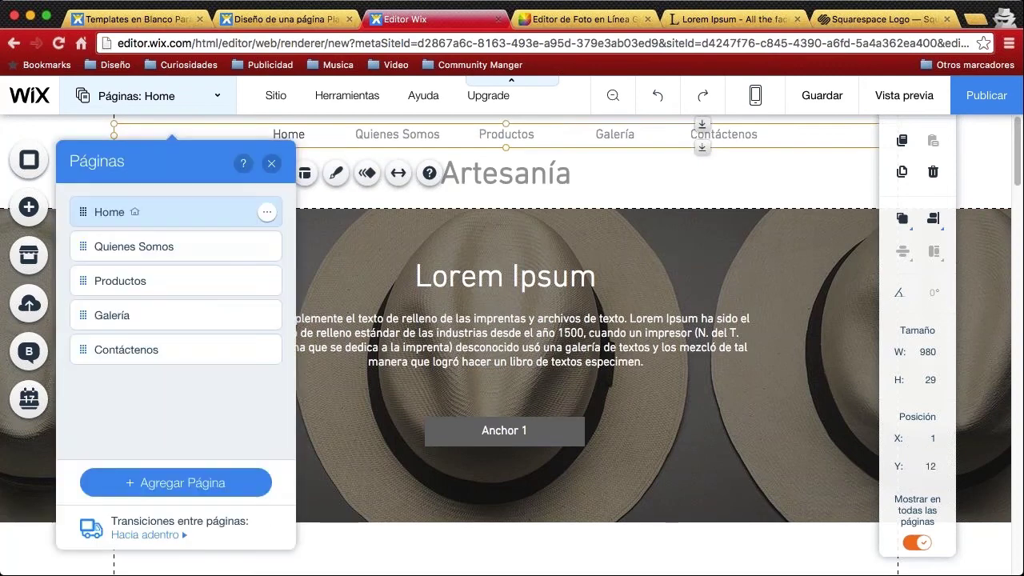
double_click(134, 248)
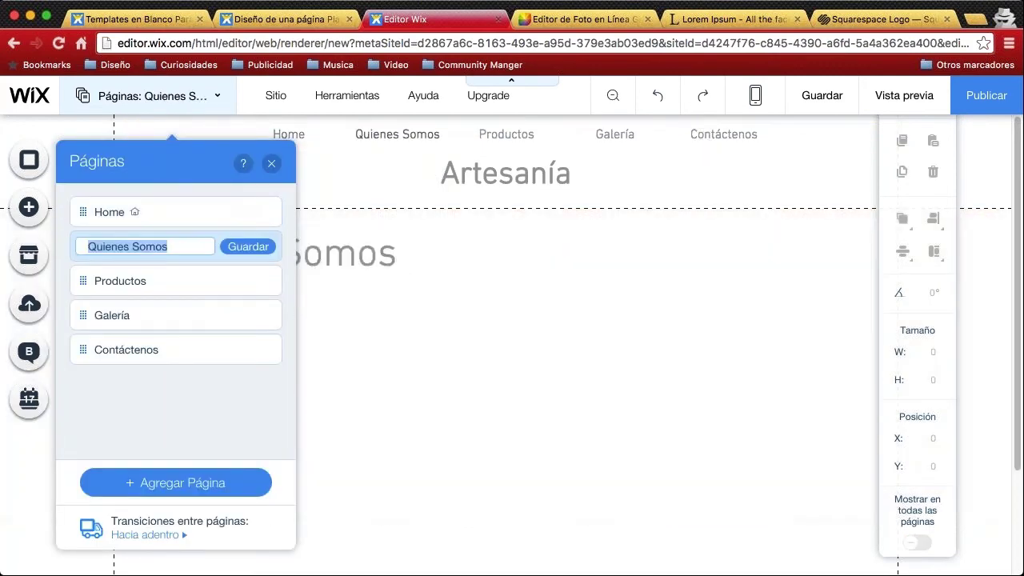
key(Escape)
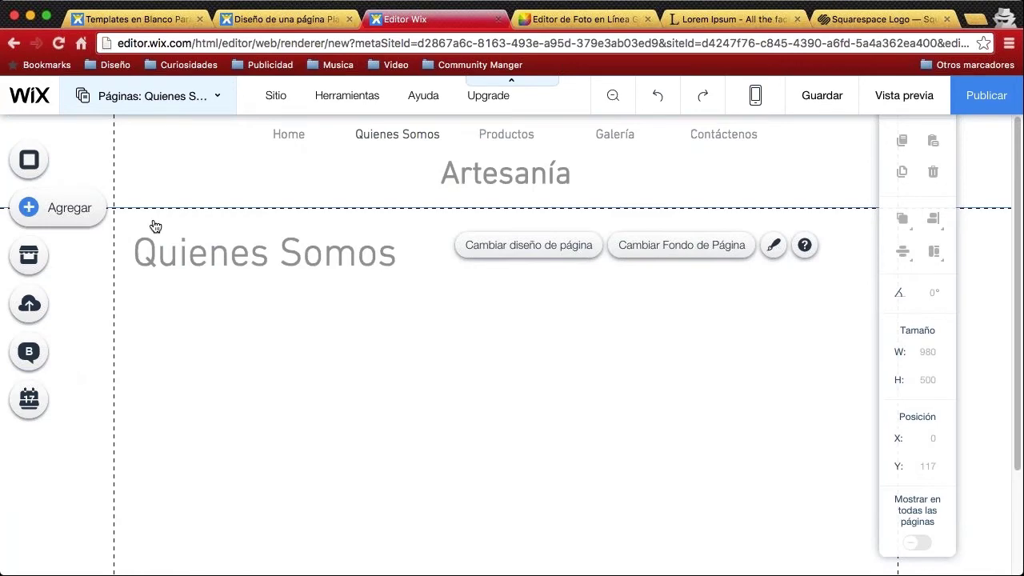
Add a paragraph text element below the Quienes Somos title at about X 30, Y 207, and widen it to about 407
click(29, 208)
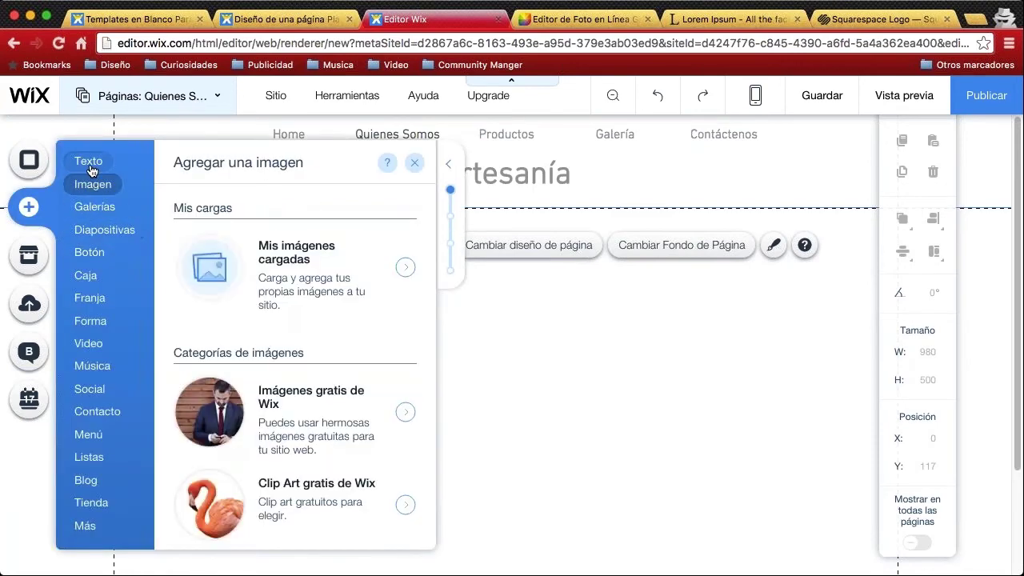
mouse_move(90, 168)
scroll(257, 372, down, 4)
scroll(260, 336, up, 5)
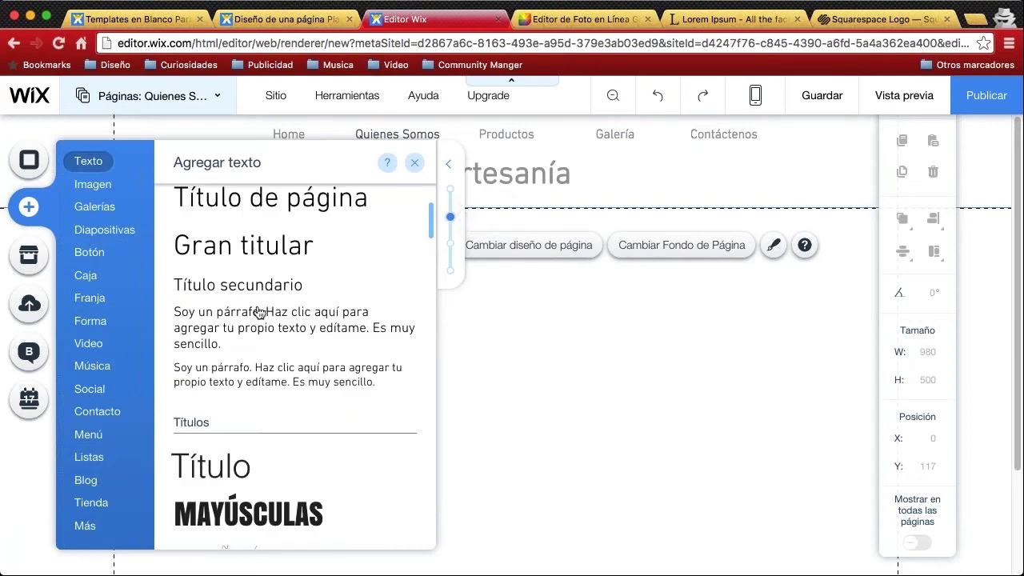
click(258, 312)
drag(560, 389, 269, 301)
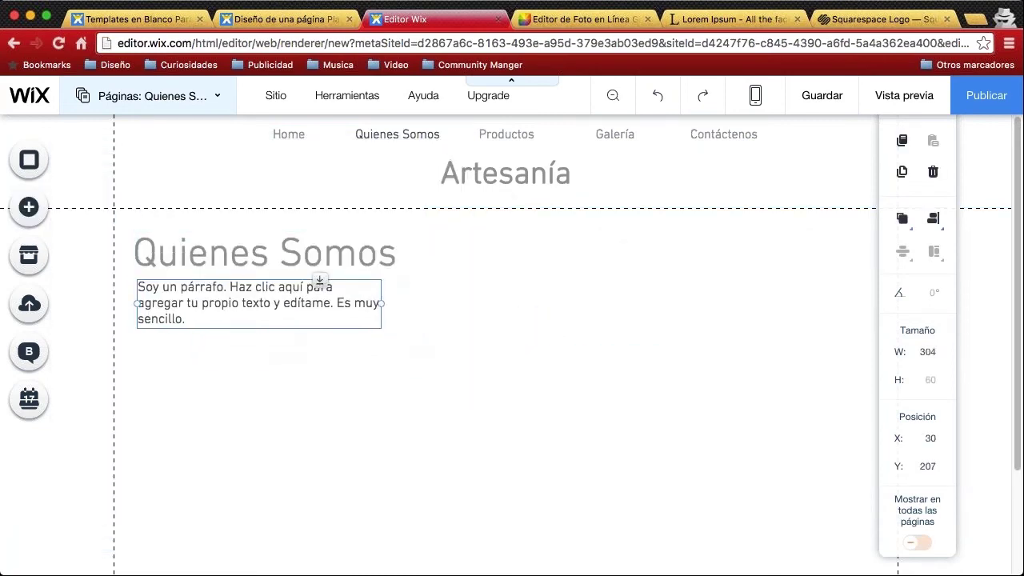
click(377, 325)
drag(381, 303, 464, 300)
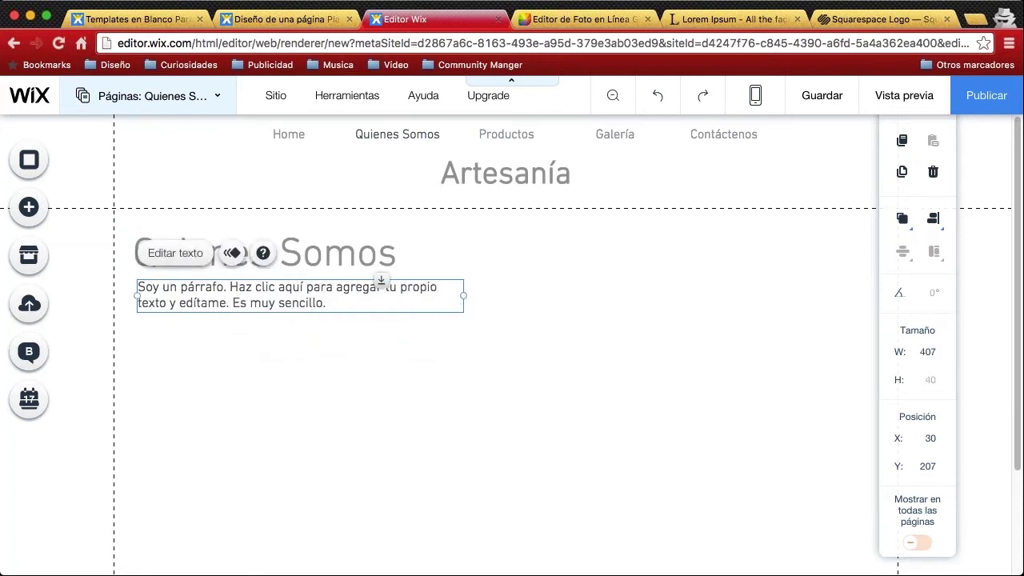
Switch to the Lorem Ipsum page and copy its "¿Qué es Lorem Ipsum?" paragraph from "es simplemente" to the end
click(717, 21)
click(225, 374)
drag(225, 307, 376, 491)
key(super+c)
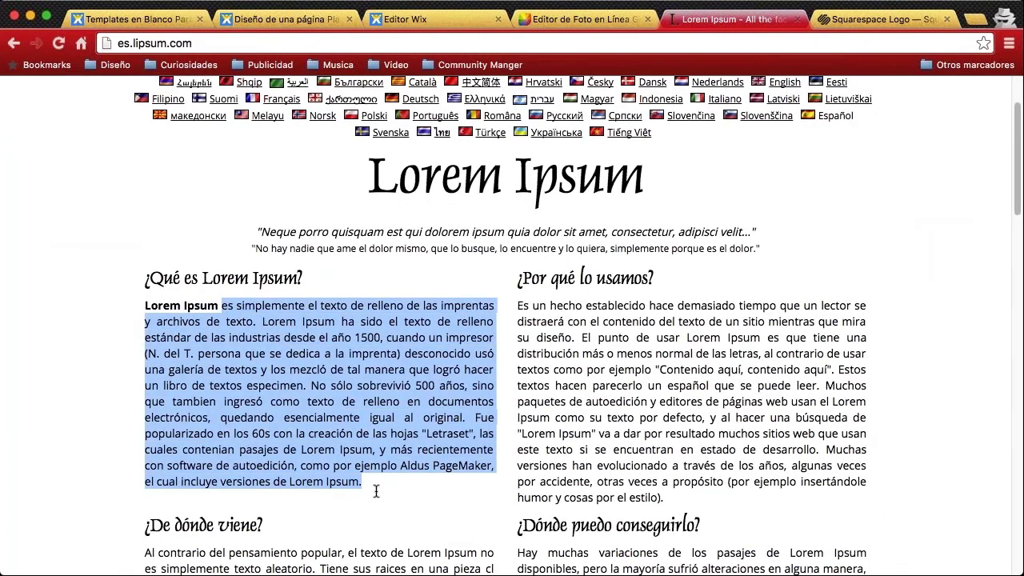
Back in the Wix editor, replace the placeholder paragraph under Quienes Somos with the copied text and move it slightly down from the title
click(263, 22)
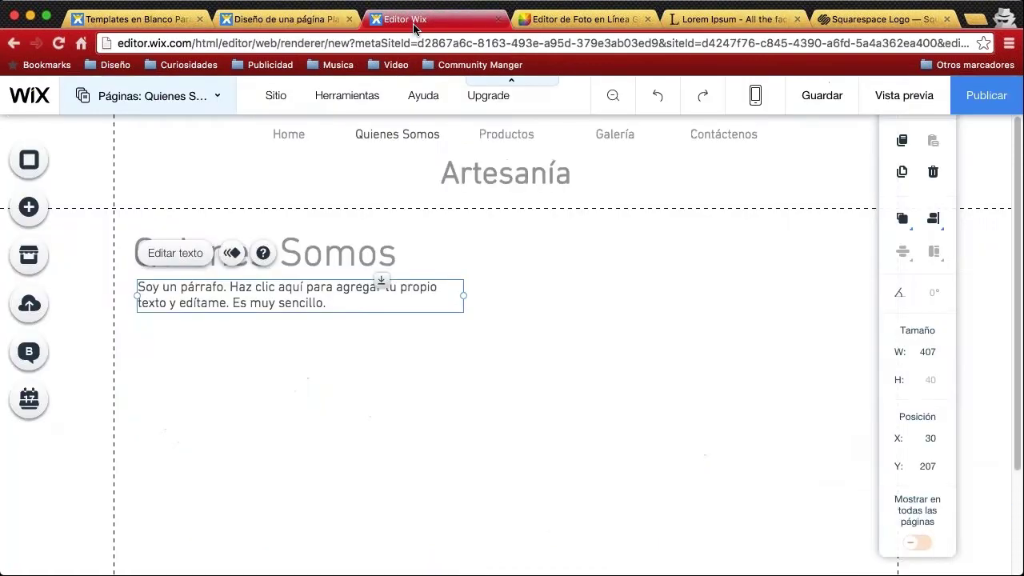
click(424, 19)
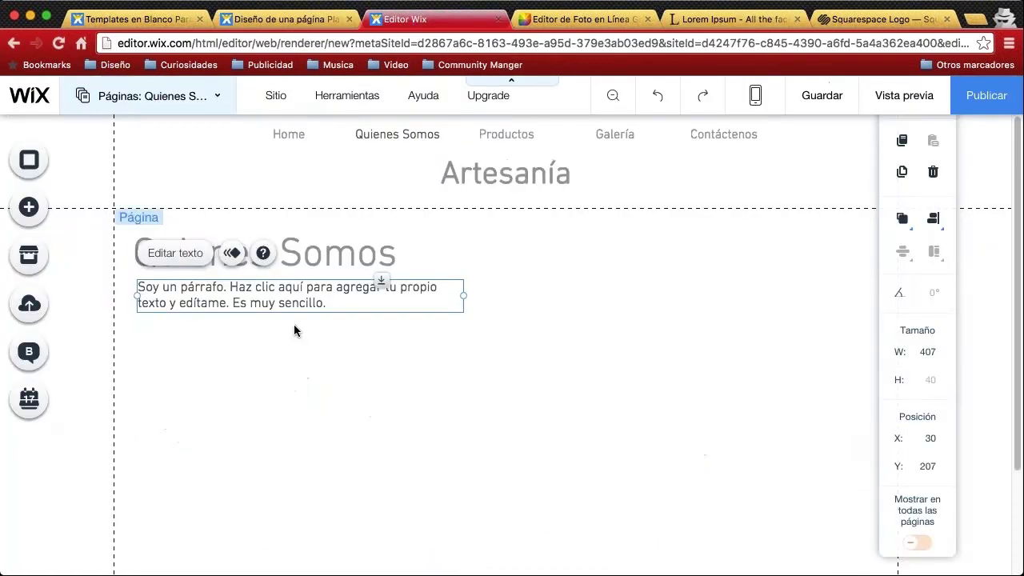
double_click(284, 300)
click(285, 302)
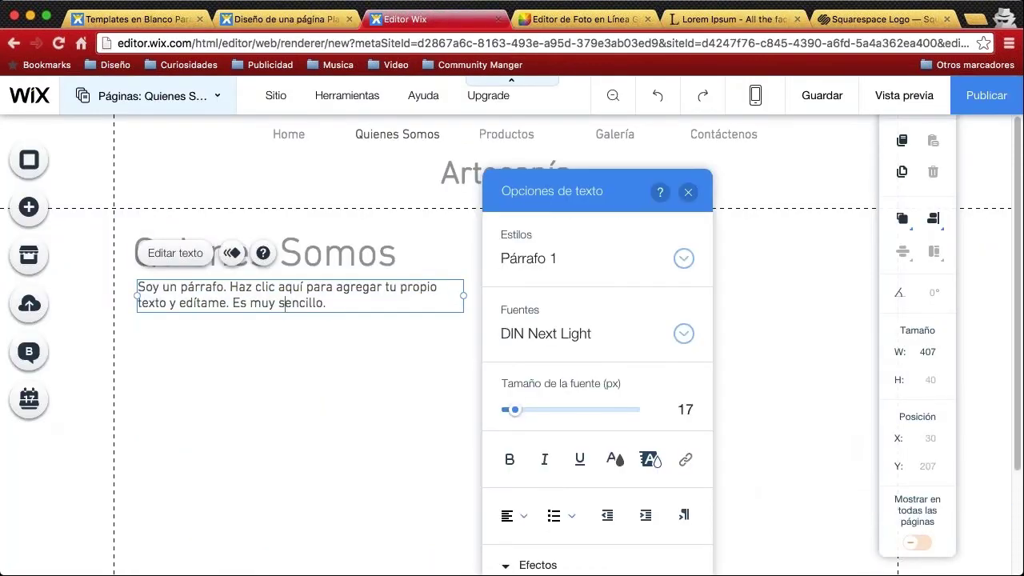
triple_click(298, 301)
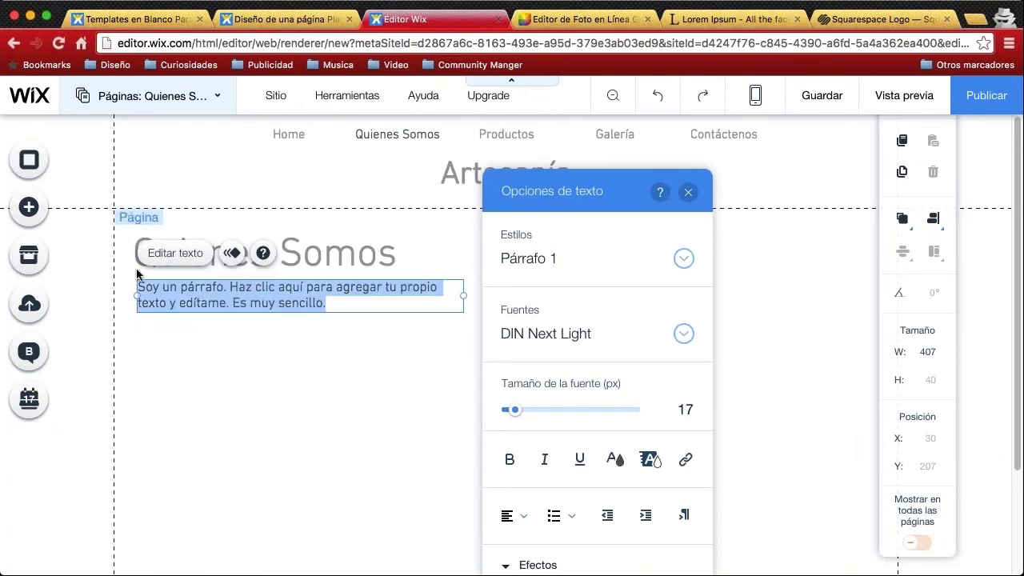
key(super+v)
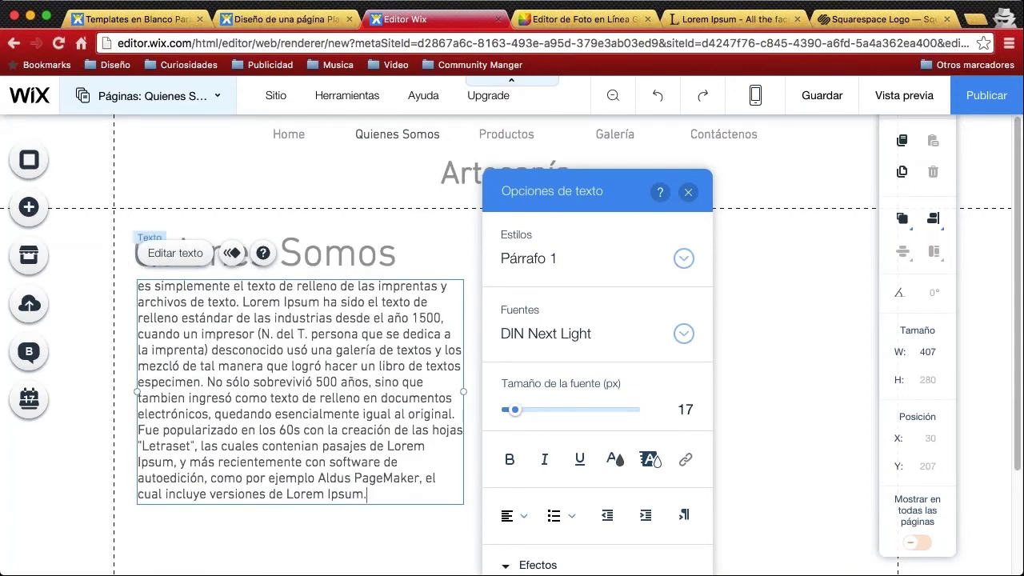
click(689, 192)
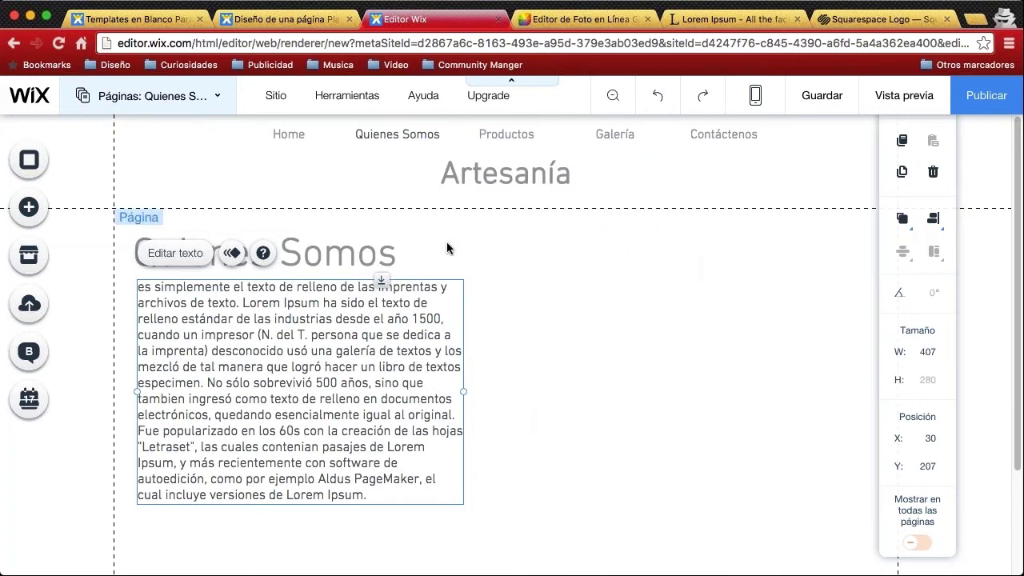
drag(400, 336, 404, 354)
click(493, 269)
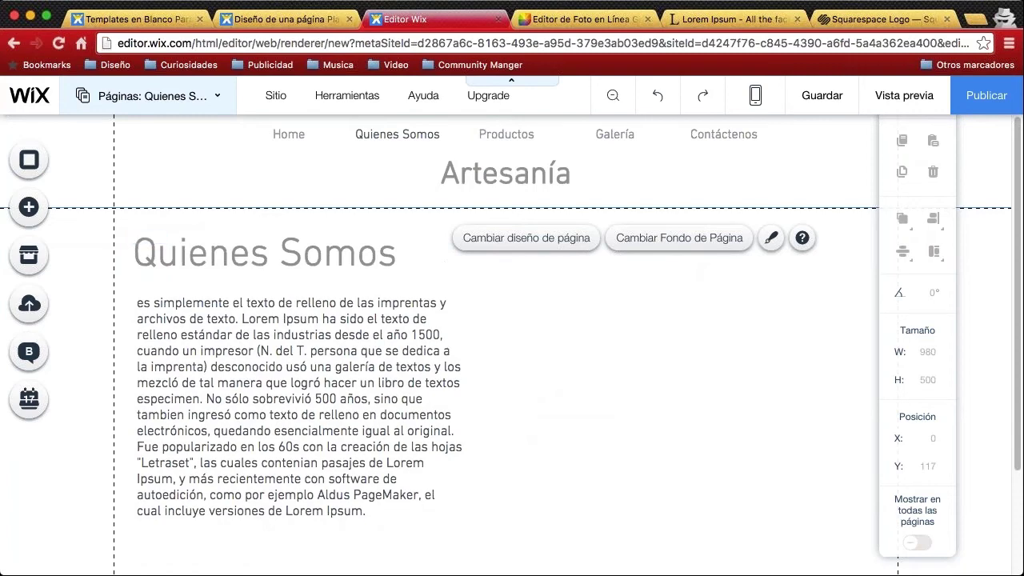
Add the uploaded tiger mask photo Foto 26.jpg to the Quienes Somos page and place it at about X 418, Y 134
click(590, 345)
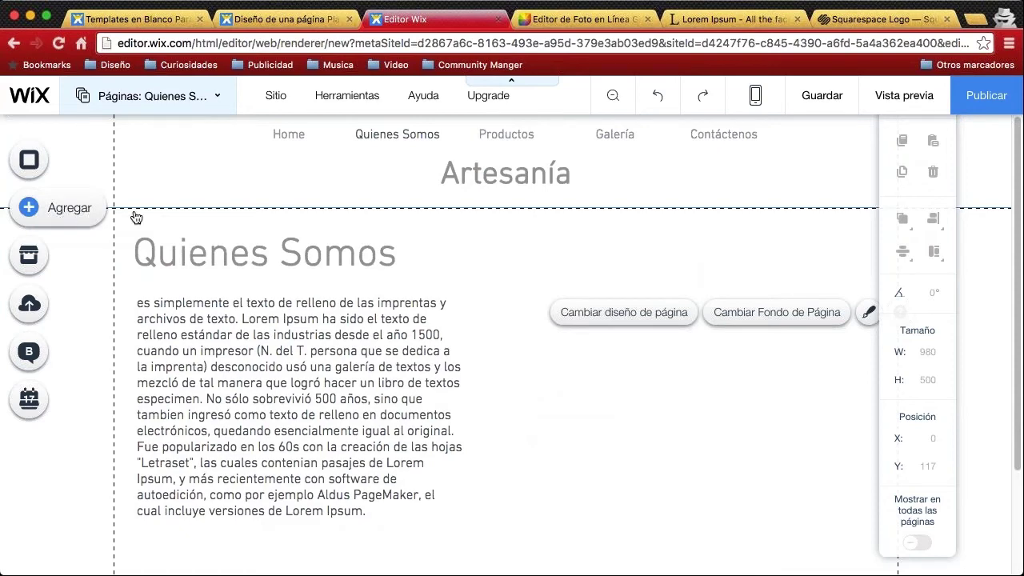
click(103, 214)
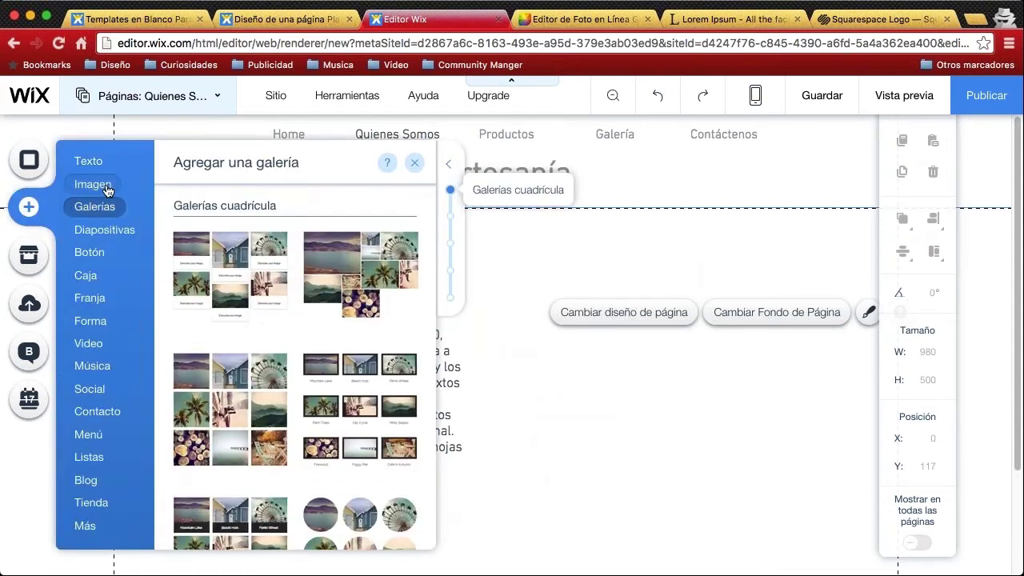
mouse_move(93, 184)
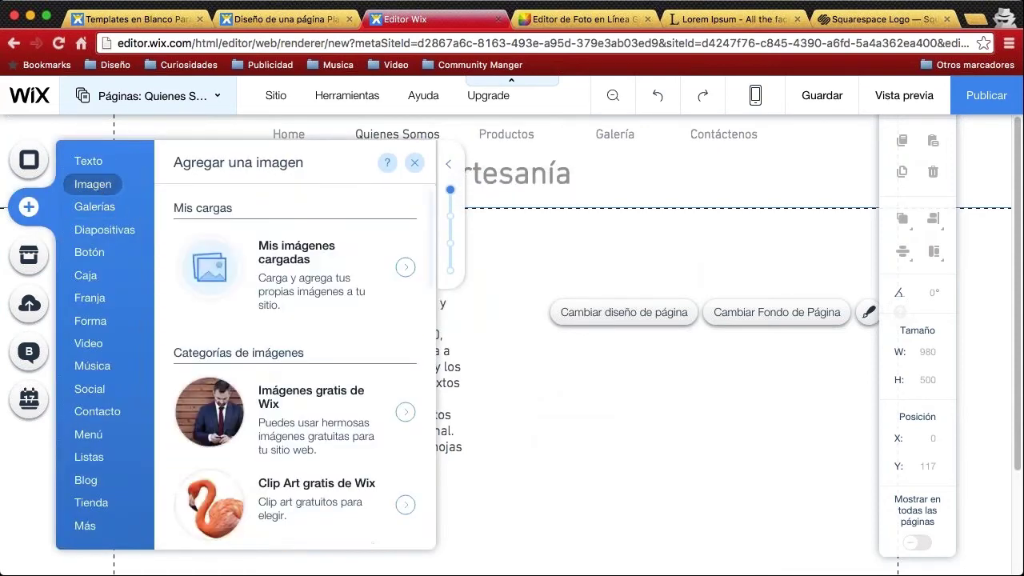
click(296, 285)
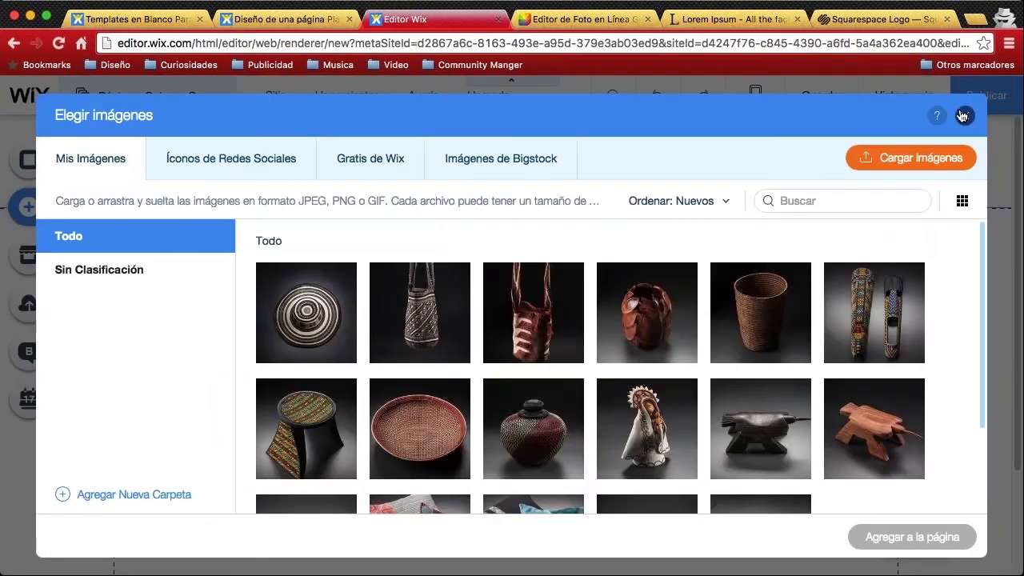
click(966, 115)
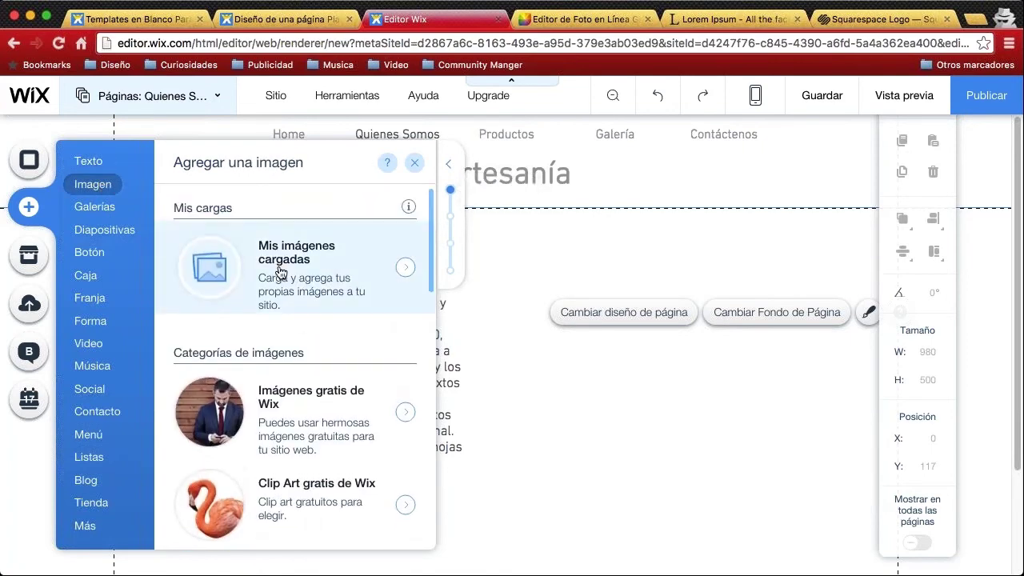
click(280, 273)
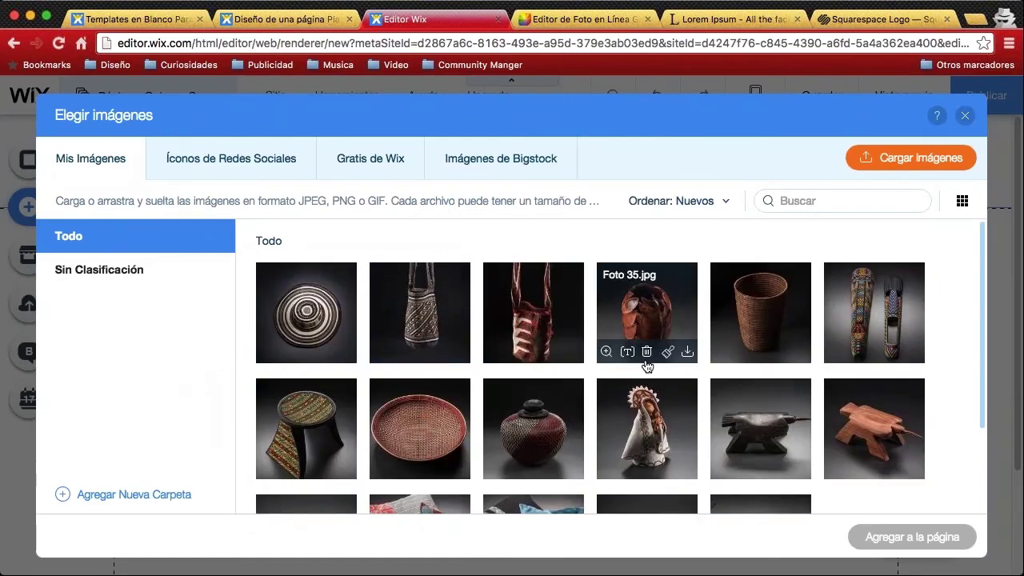
scroll(647, 366, down, 2)
mouse_move(617, 392)
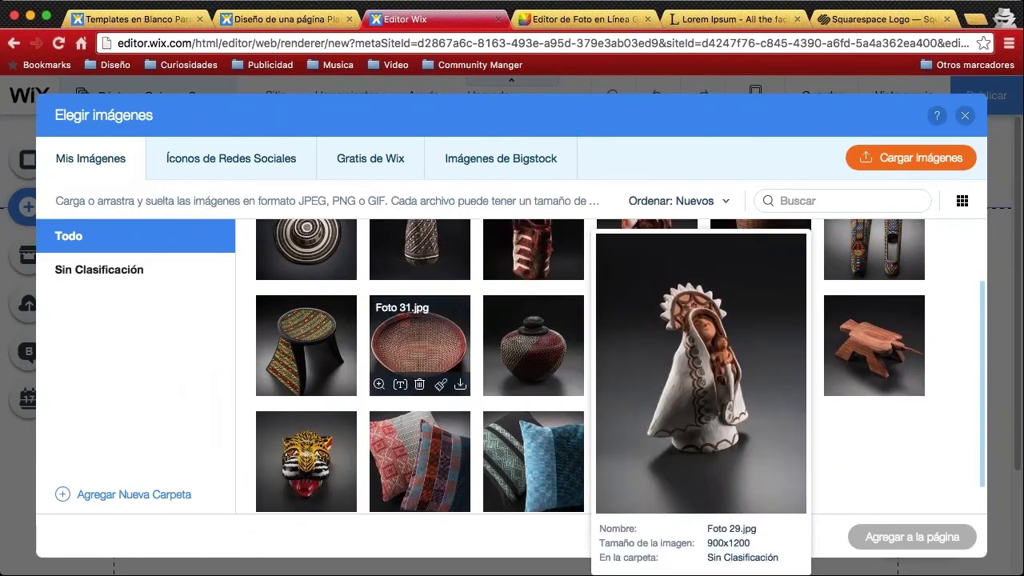
scroll(432, 424, down, 1)
click(300, 416)
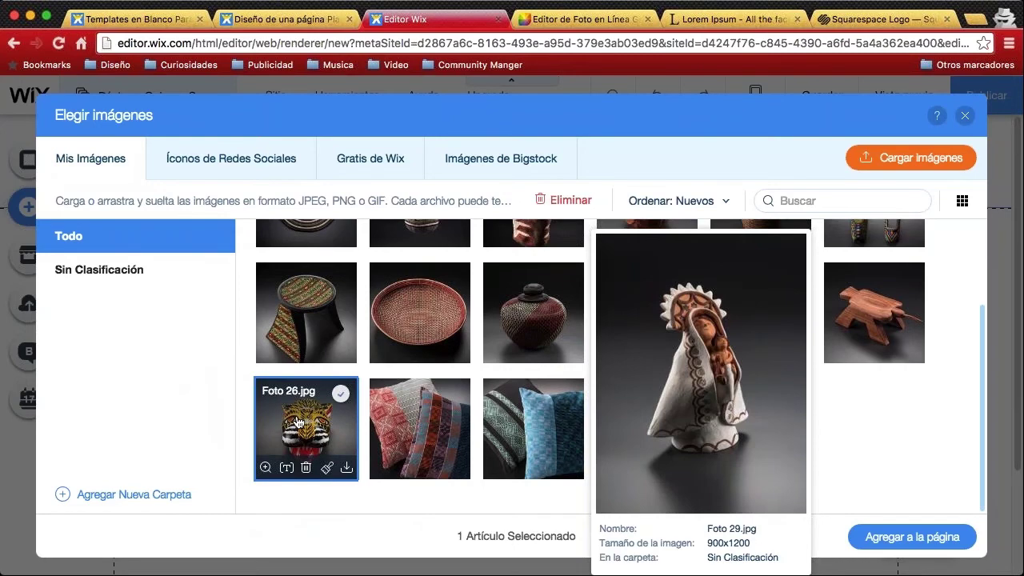
click(921, 542)
drag(400, 273, 563, 282)
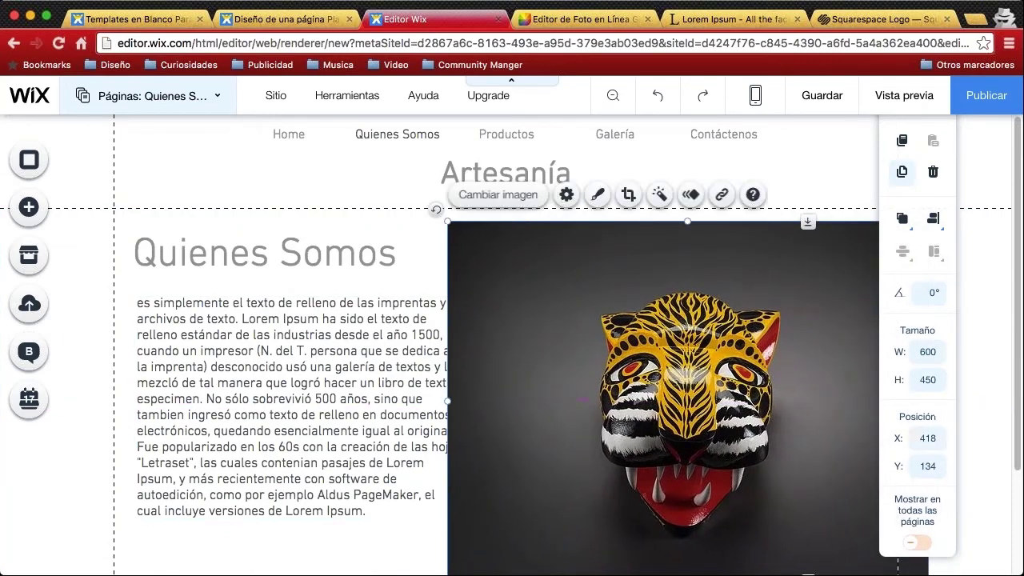
Crop the mask photo closely around the mask to about 353 by 380 px and move it to about X 532, Y 171
scroll(677, 295, down, 3)
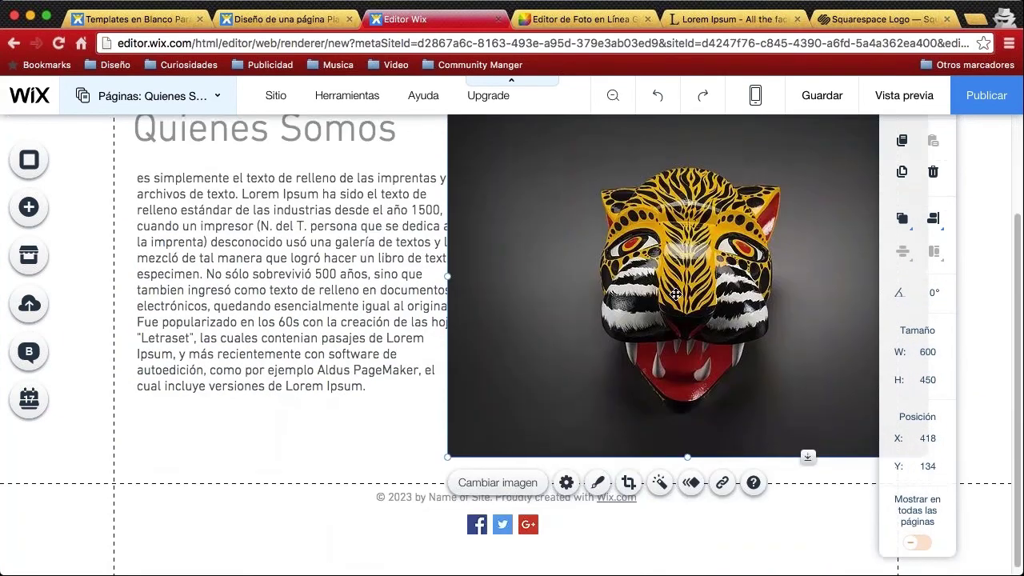
scroll(677, 295, up, 2)
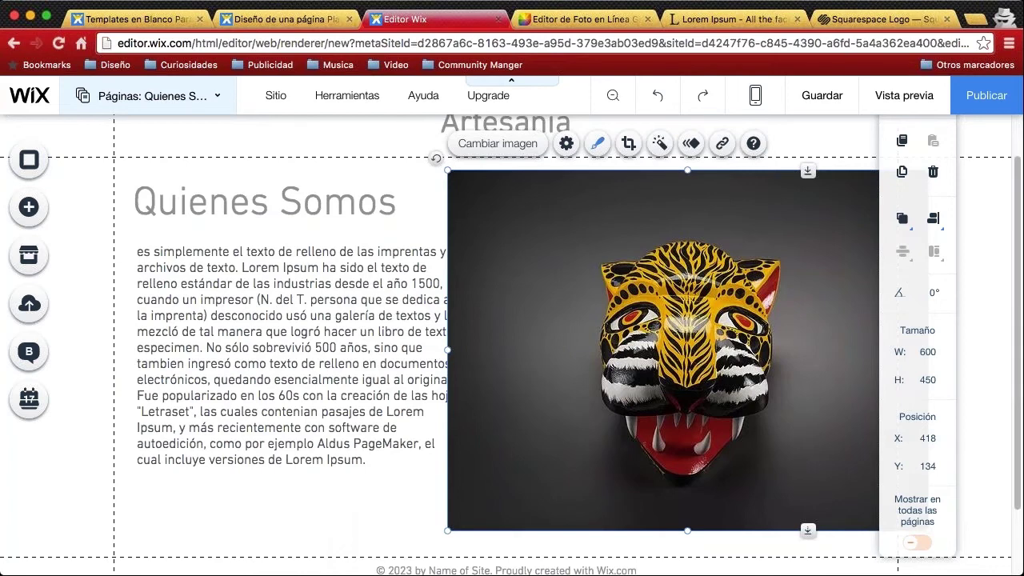
click(565, 145)
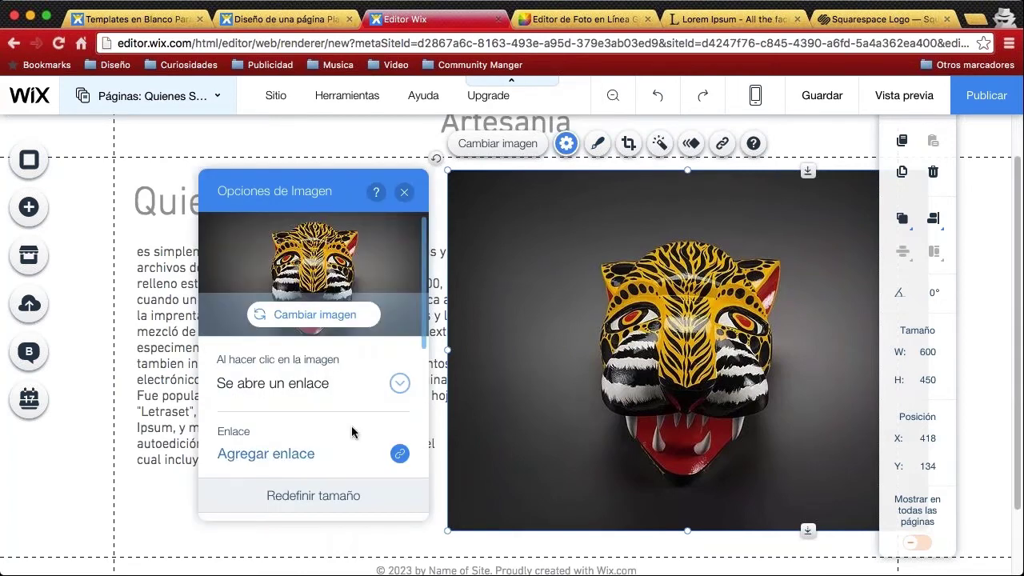
click(406, 195)
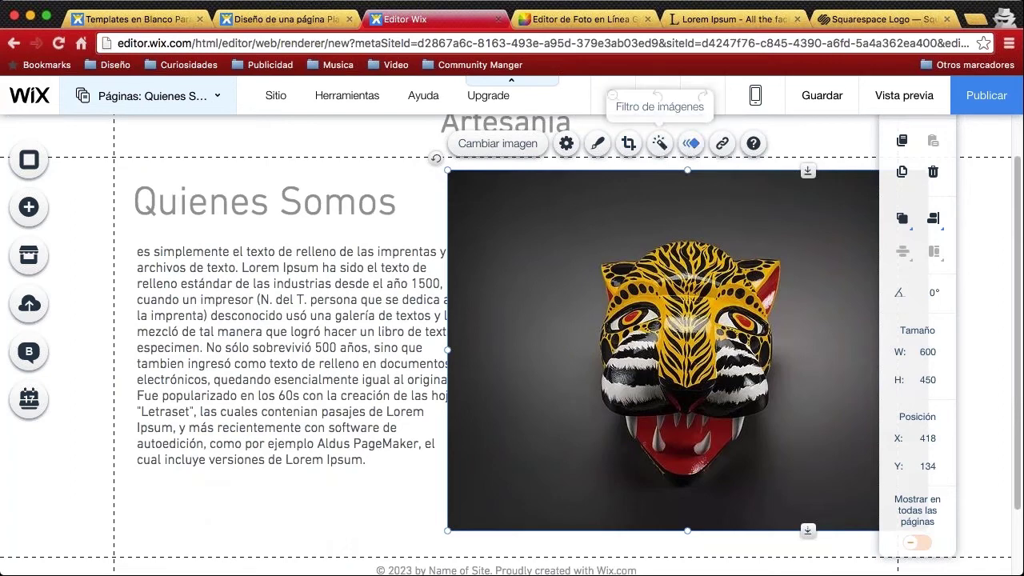
click(629, 145)
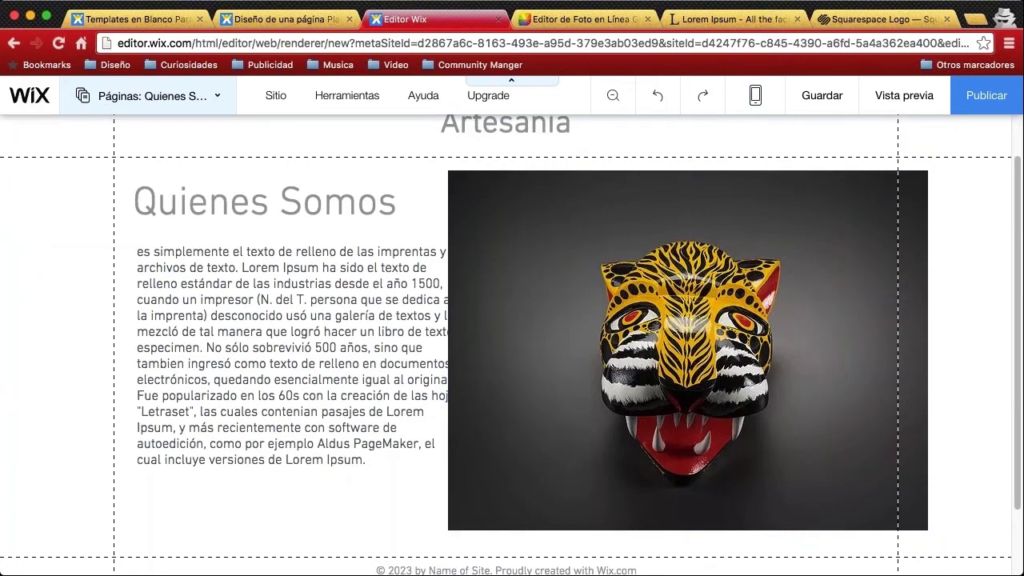
drag(452, 175, 544, 213)
drag(925, 527, 821, 512)
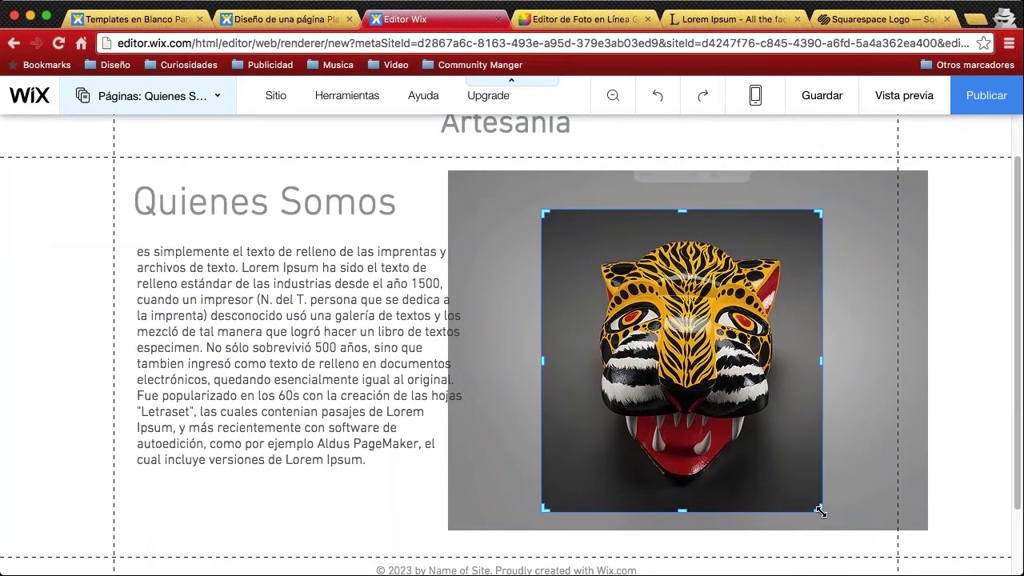
click(822, 174)
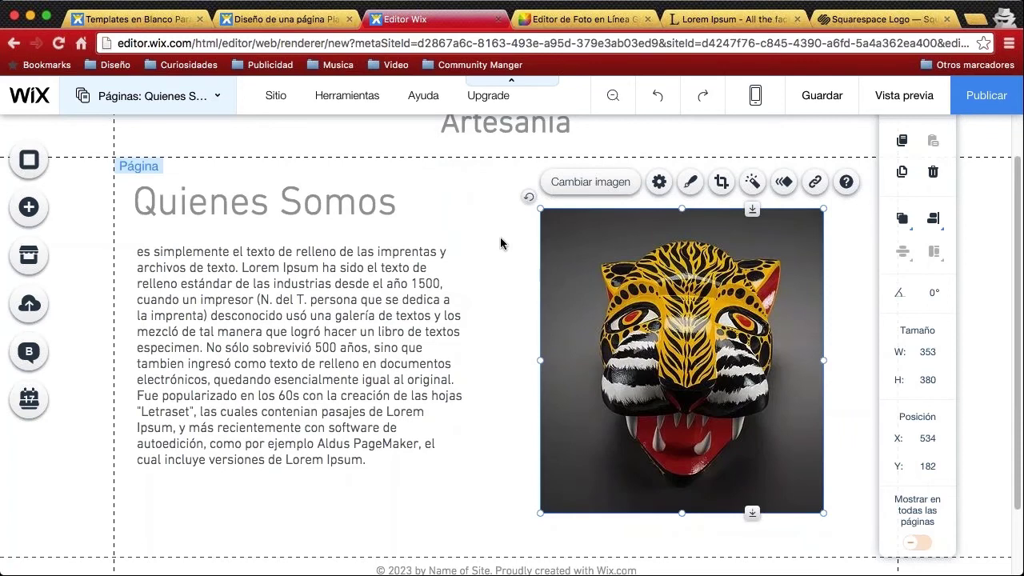
click(501, 243)
drag(632, 302, 631, 293)
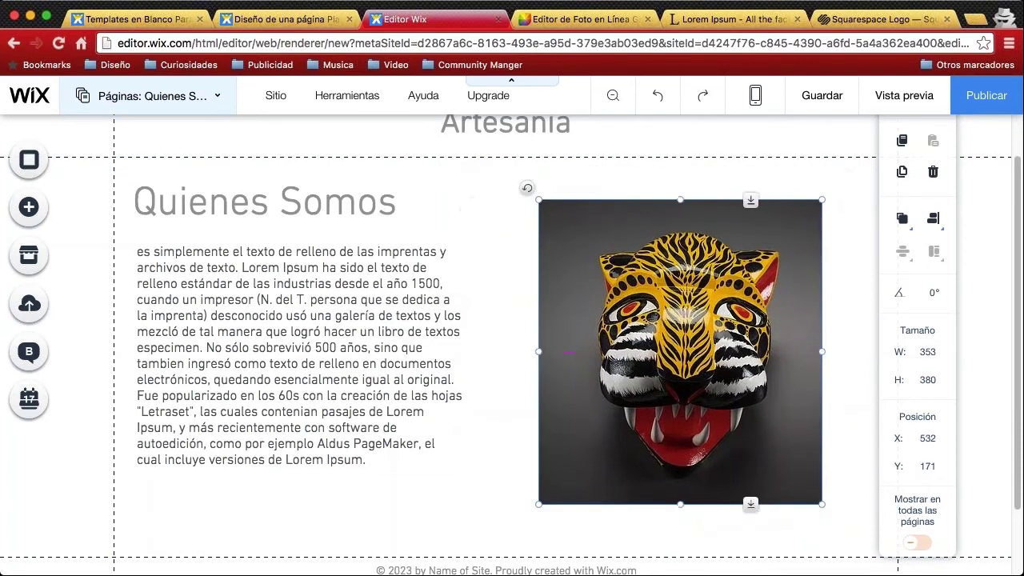
Move the body paragraph to about X 55, Y 240 and align the Quienes Somos heading with its left edge
drag(402, 443, 423, 453)
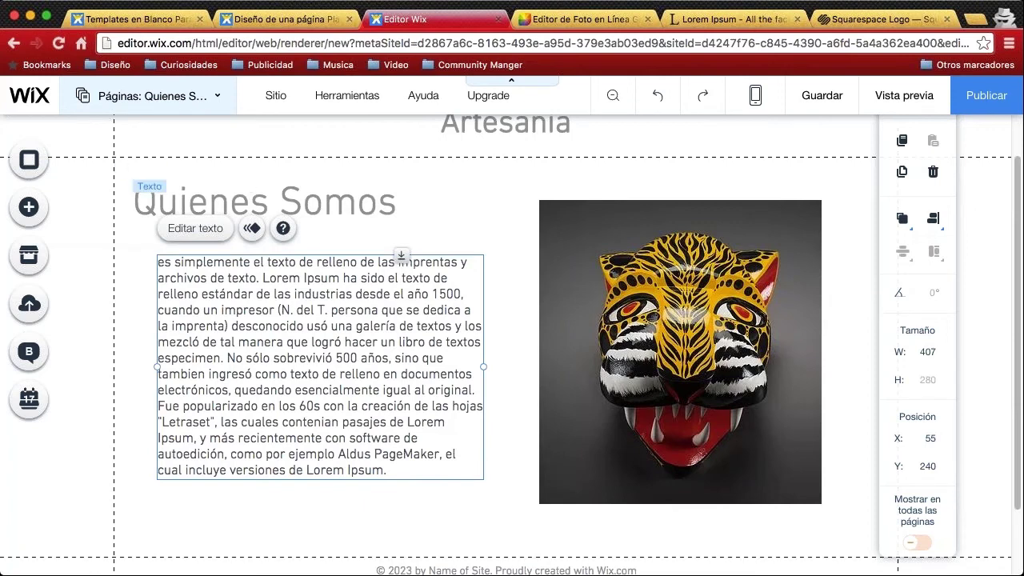
drag(255, 201, 280, 202)
click(496, 203)
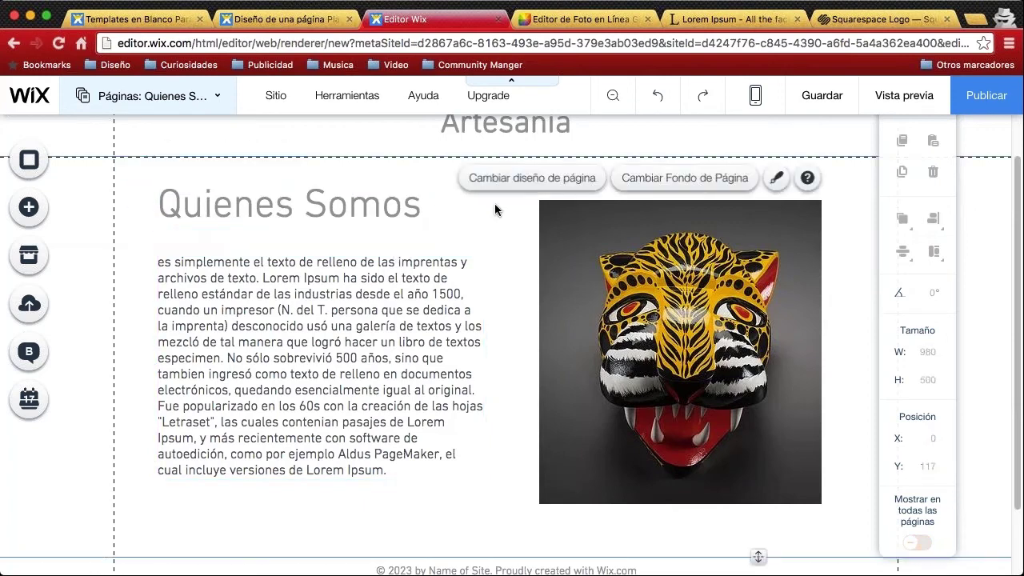
Preview the site, check the Quienes Somos and Home pages through the site menu, and return to the editor
scroll(494, 203, up, 1)
scroll(488, 327, down, 1)
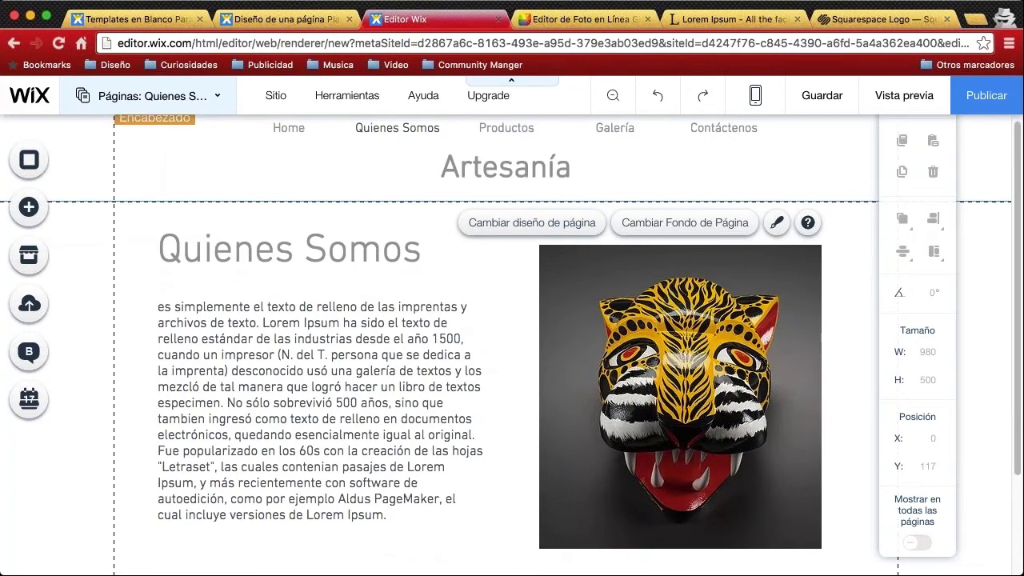
click(905, 96)
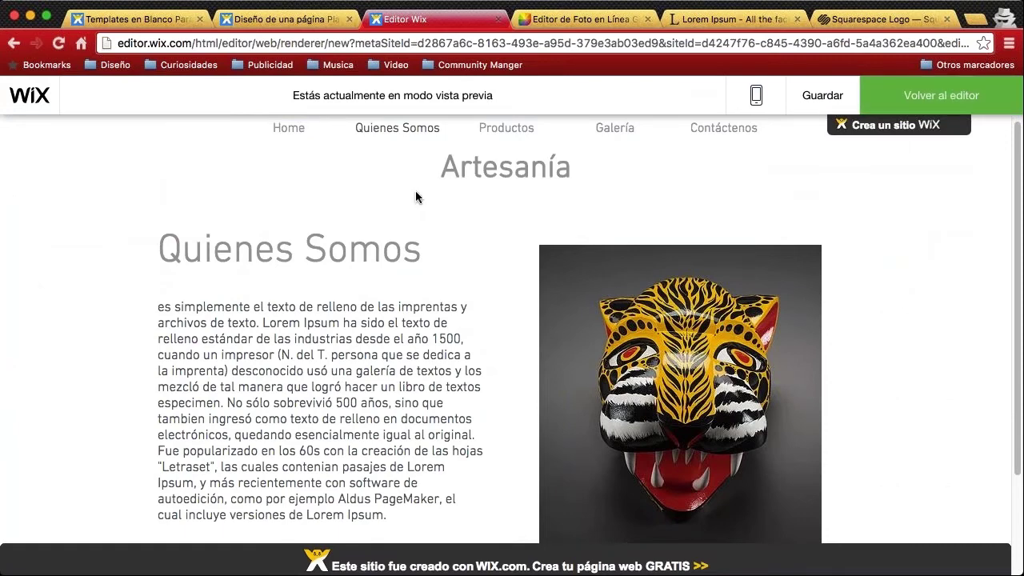
scroll(198, 276, down, 3)
scroll(379, 300, up, 3)
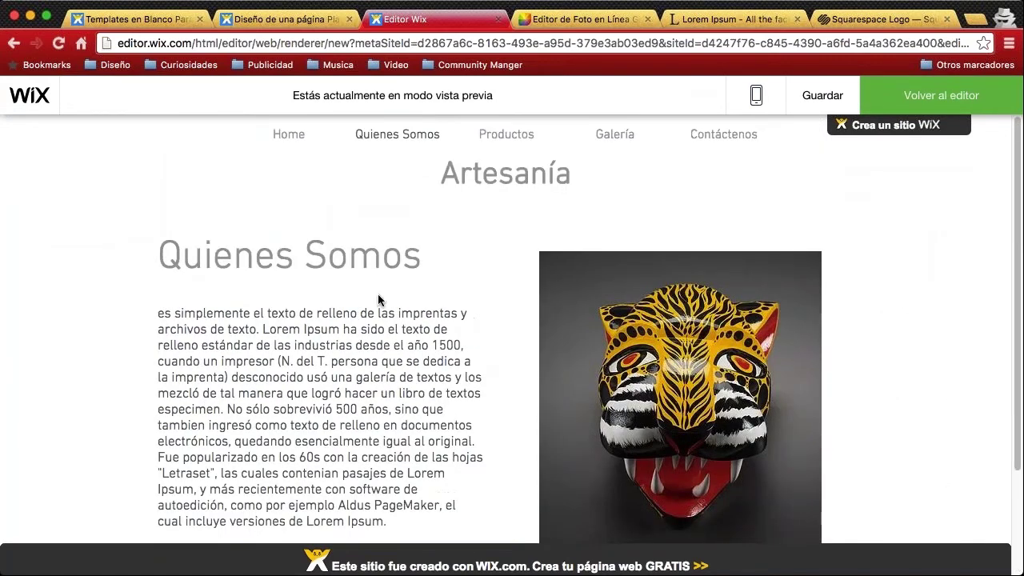
click(284, 136)
scroll(417, 239, down, 5)
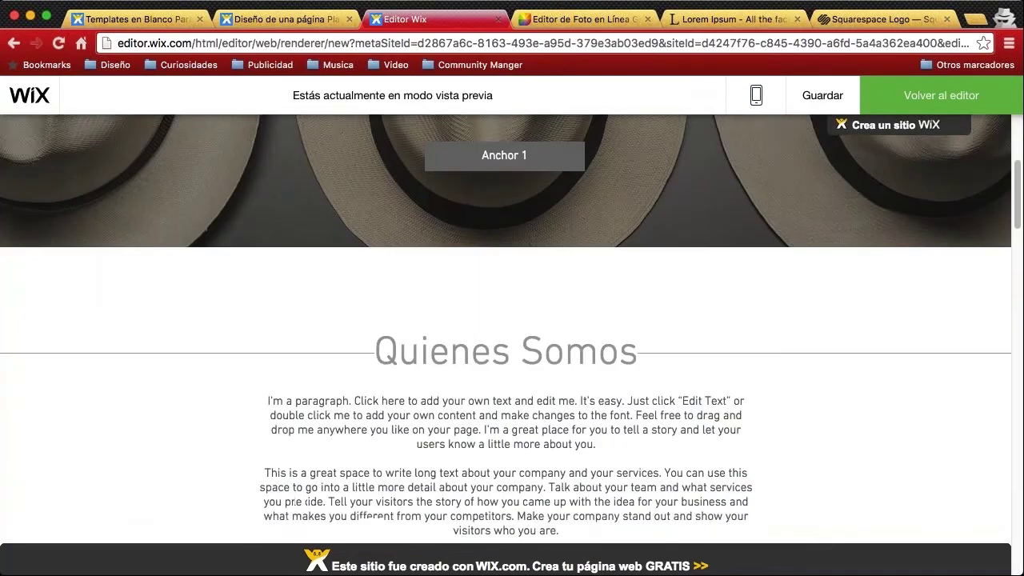
scroll(439, 288, down, 10)
scroll(438, 288, up, 15)
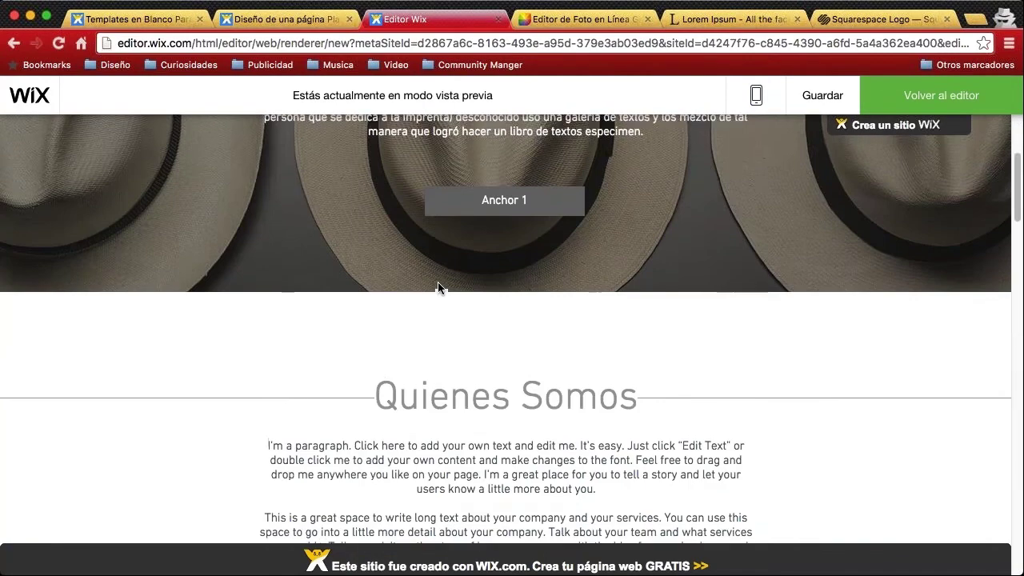
scroll(438, 288, up, 3)
click(400, 135)
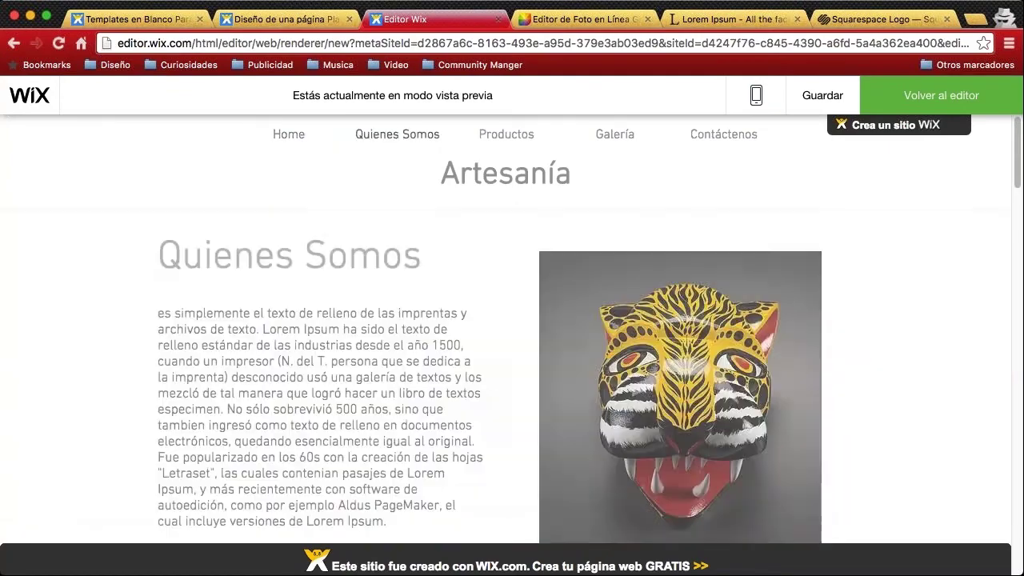
click(938, 95)
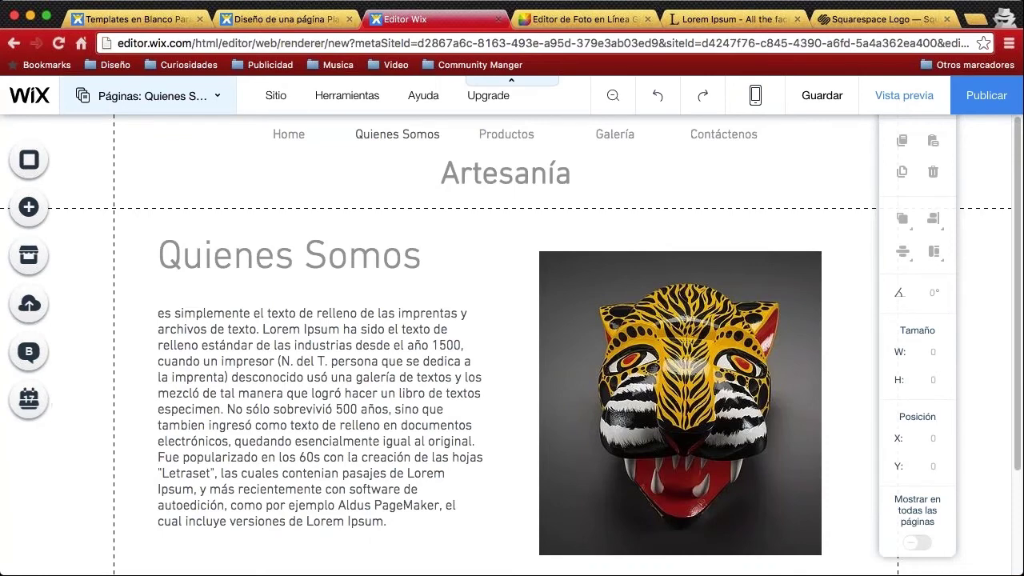
Open the Productos page for editing from the site menu's page list, keeping its name
click(465, 138)
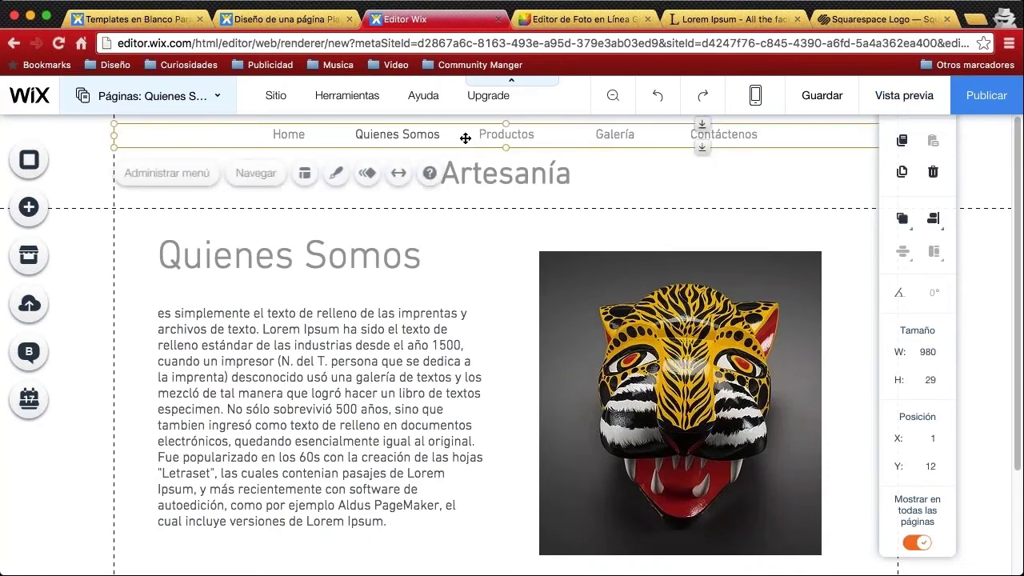
double_click(465, 137)
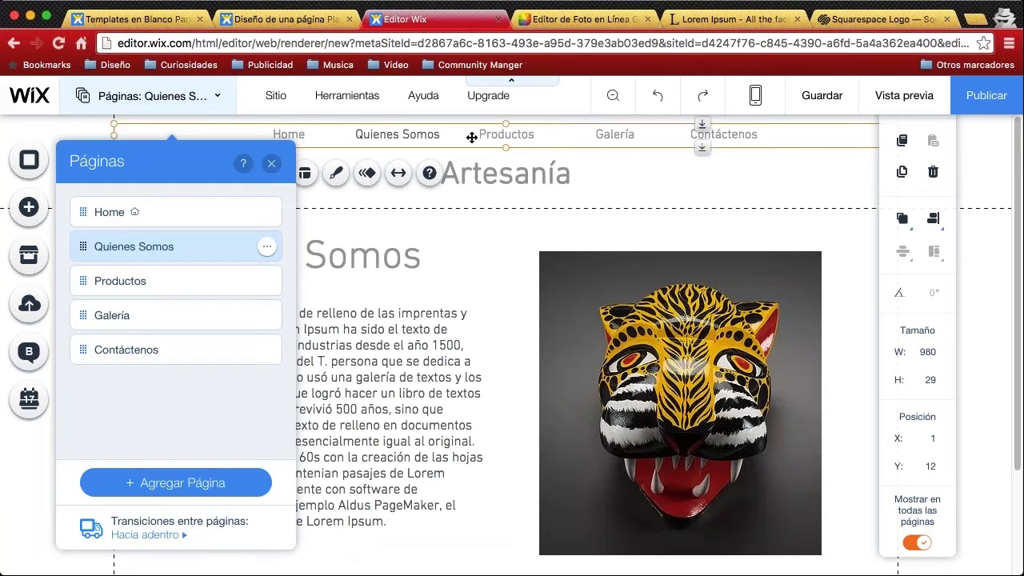
double_click(165, 286)
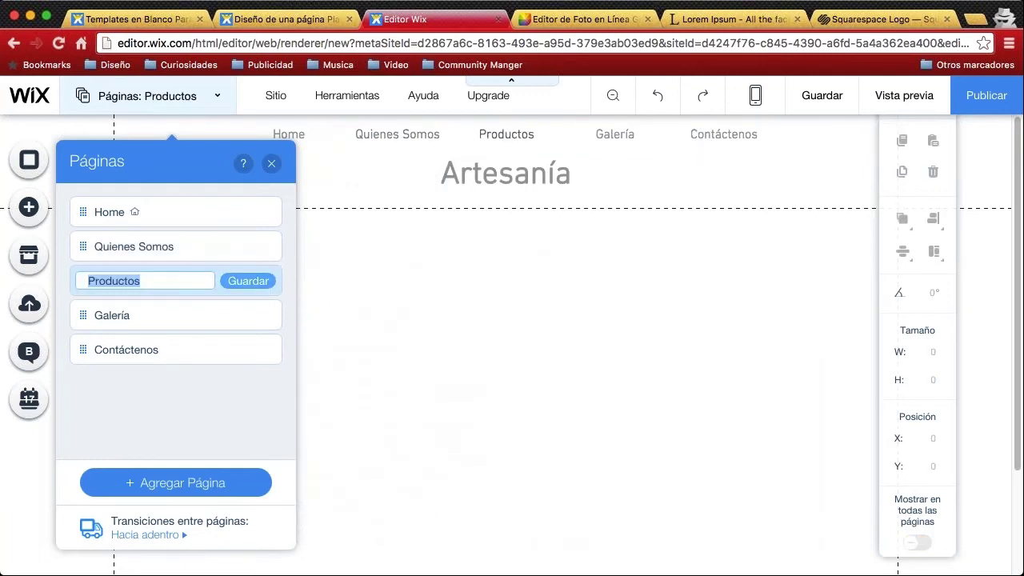
click(425, 256)
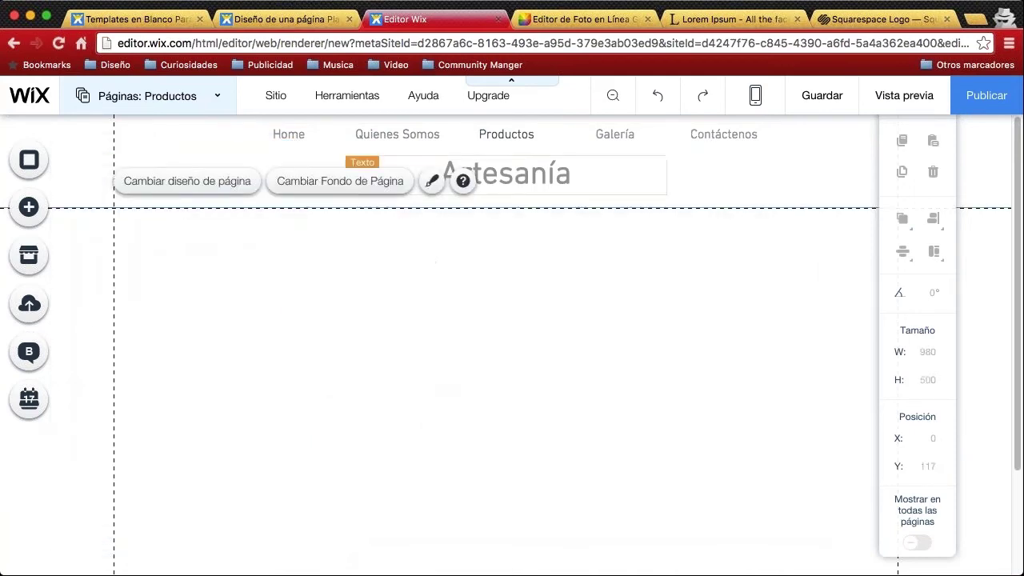
Replace the header title text Artesanía with "Productos" while on the Productos page
click(540, 176)
double_click(534, 174)
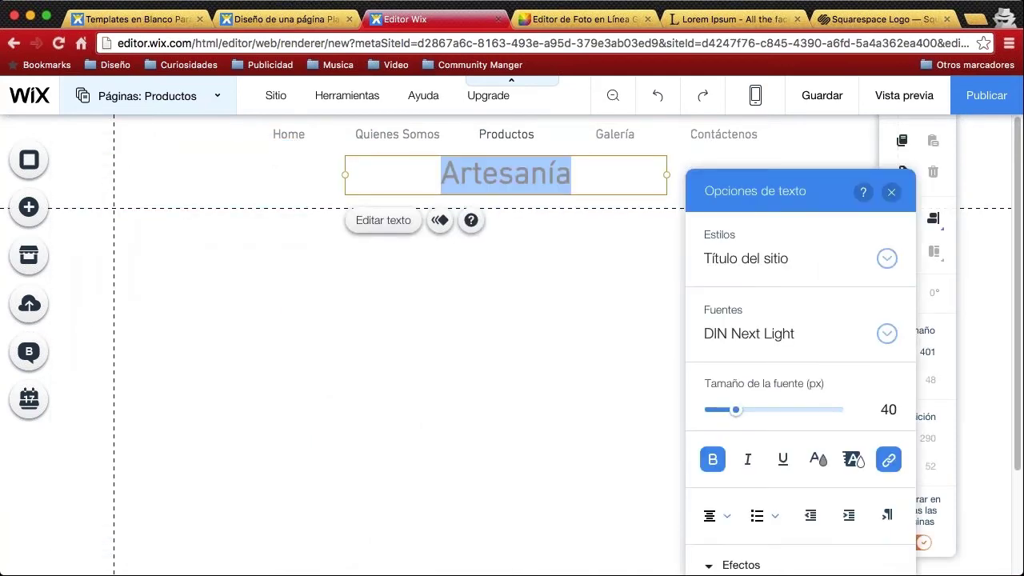
text(Prodcutos)
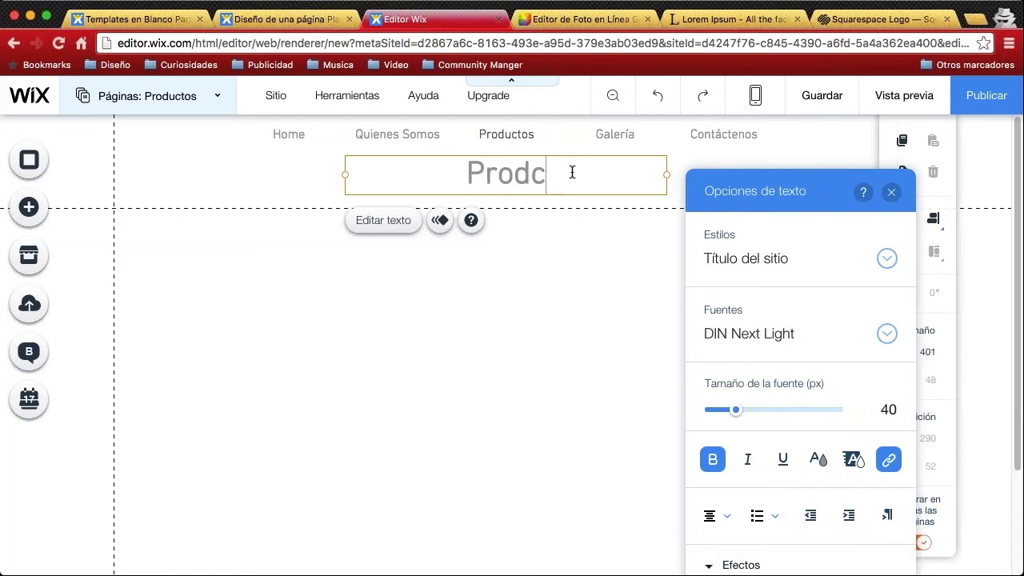
key(BackSpace)
key(BackSpace)
key(BackSpace)
key(BackSpace)
key(BackSpace)
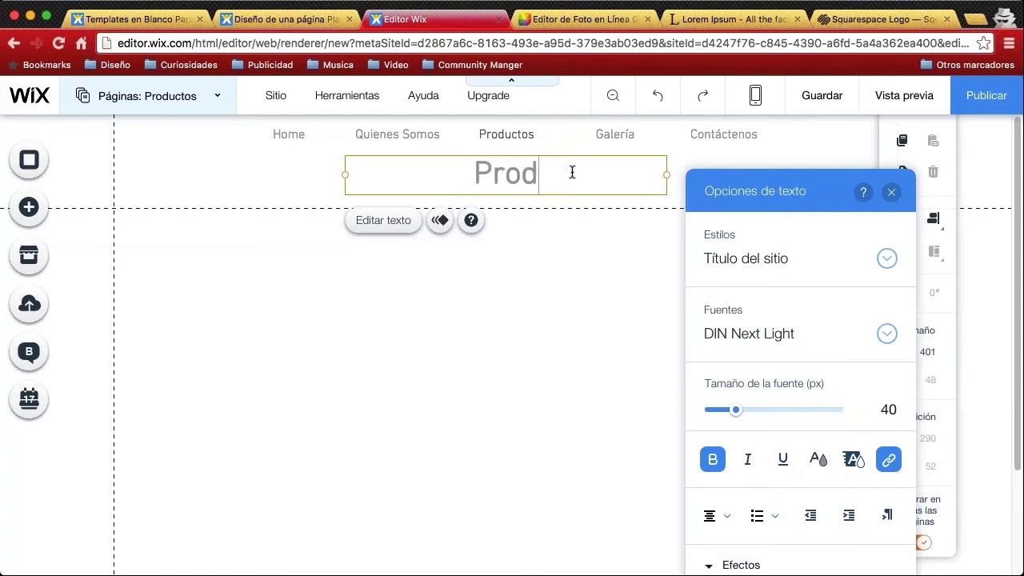
text(uctos)
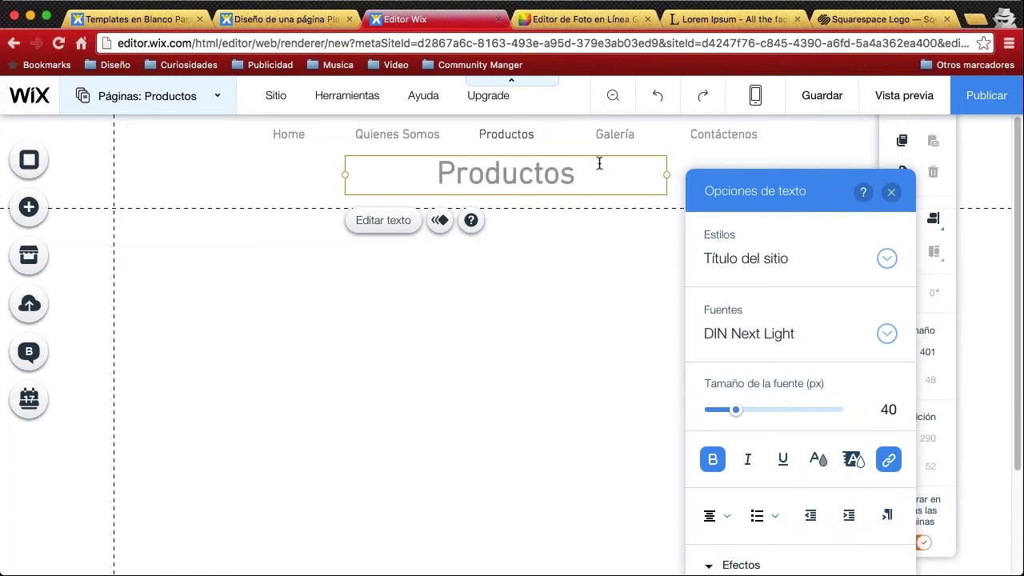
click(293, 226)
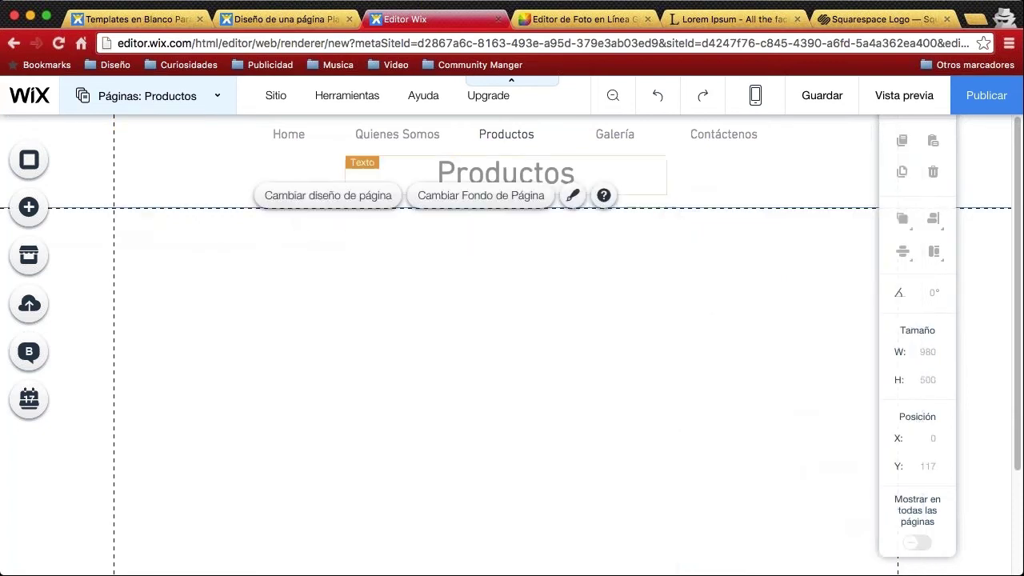
Browse the elements that can be added to the page, including images, galleries, slideshows, buttons, boxes, strips and shapes
click(496, 175)
click(720, 185)
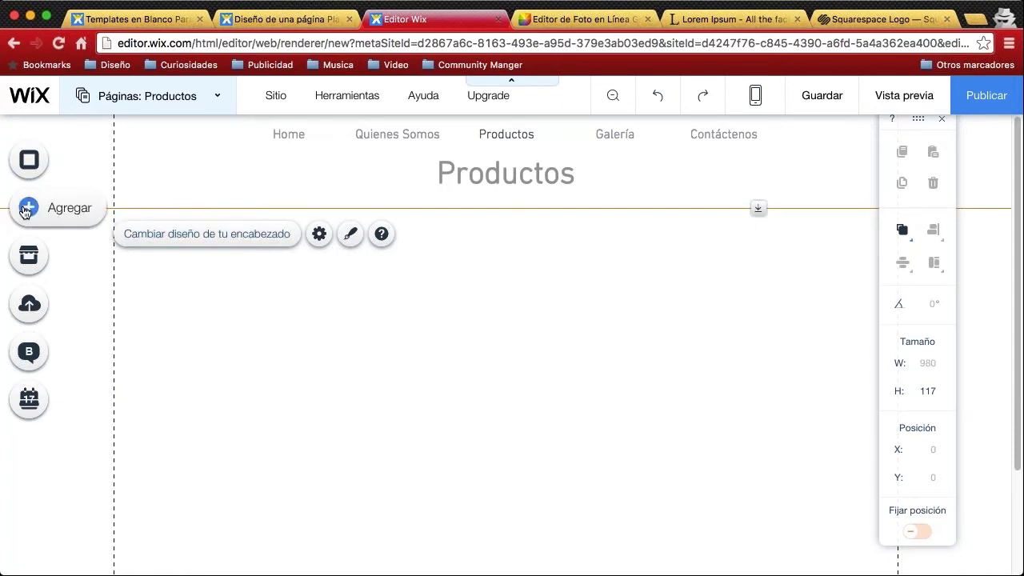
click(77, 207)
mouse_move(92, 205)
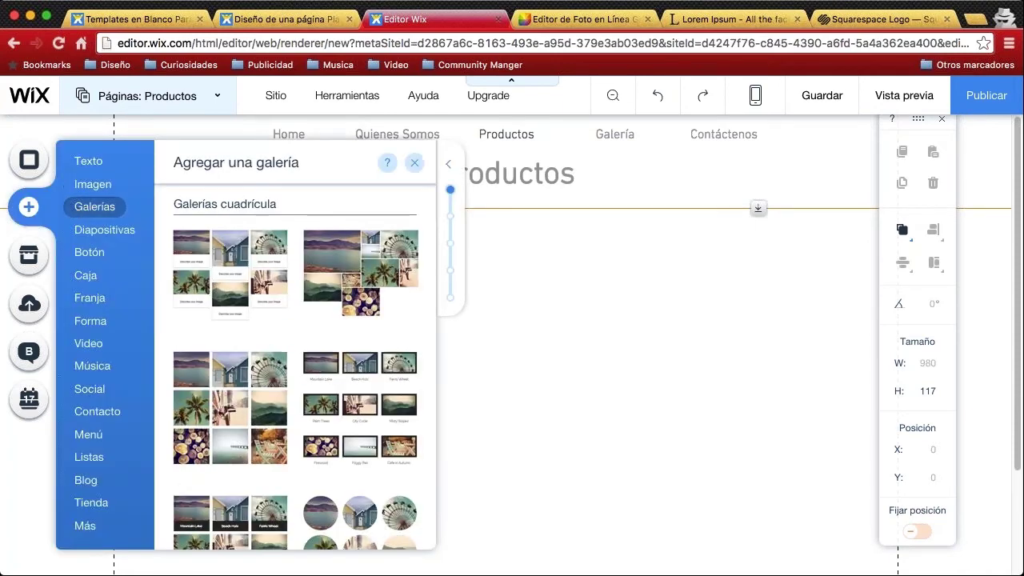
mouse_move(100, 188)
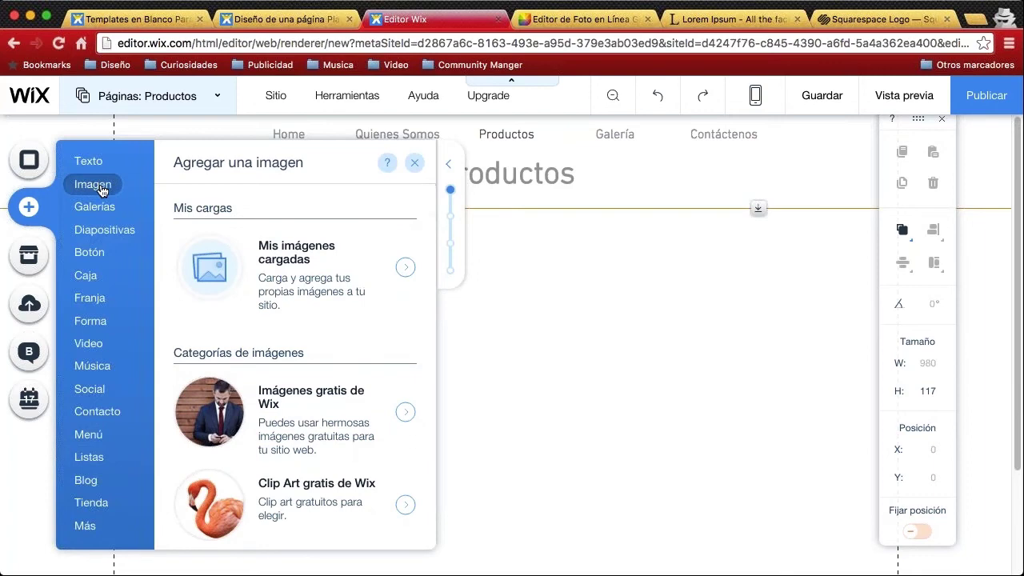
scroll(258, 336, down, 2)
scroll(158, 250, up, 2)
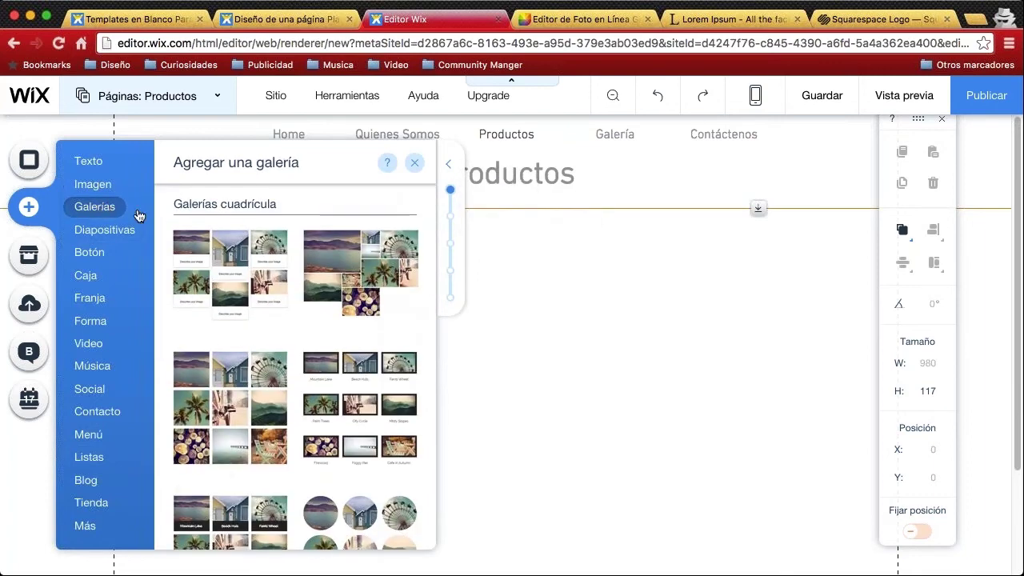
scroll(305, 356, down, 2)
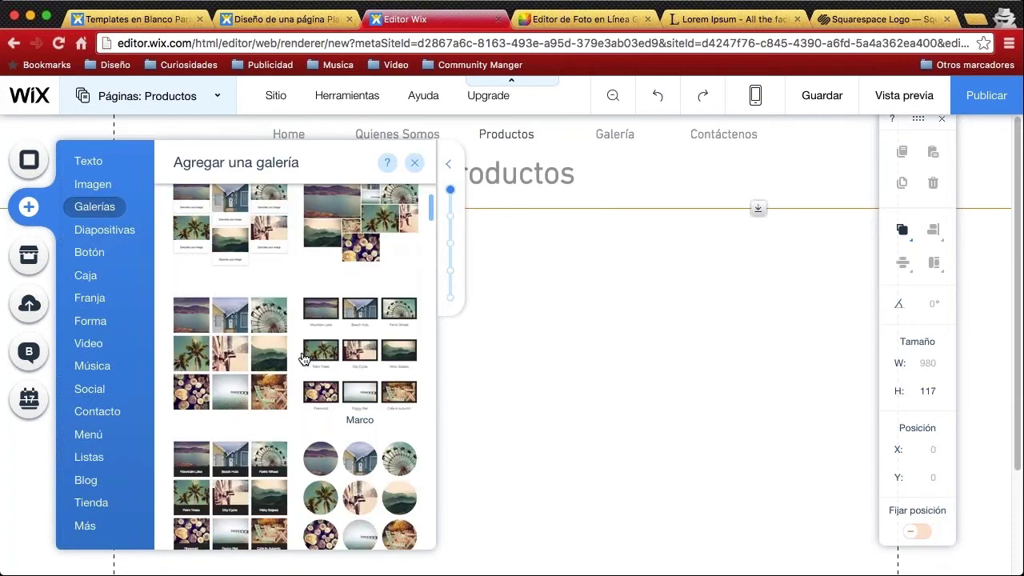
scroll(307, 355, down, 1)
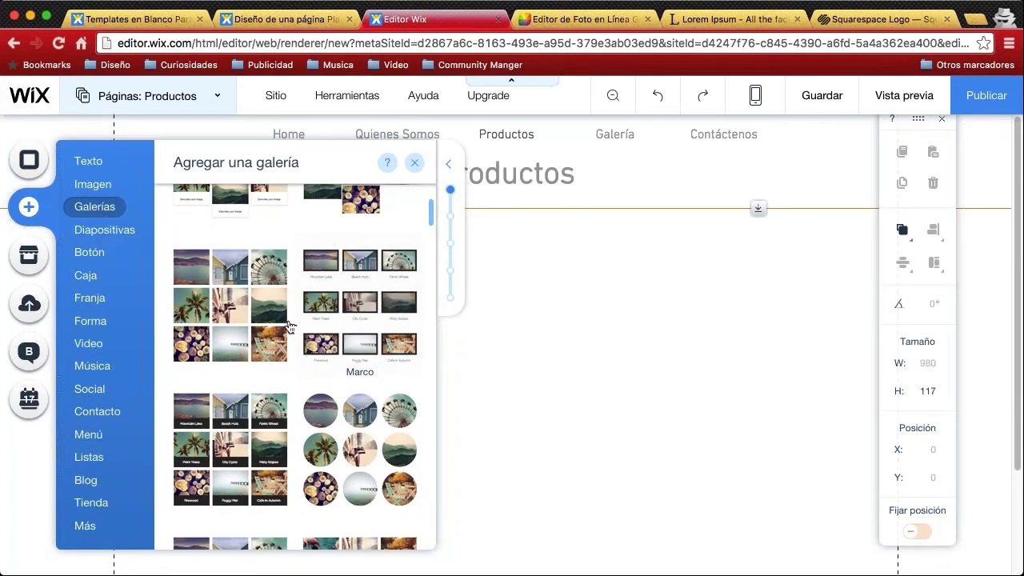
click(104, 230)
click(90, 253)
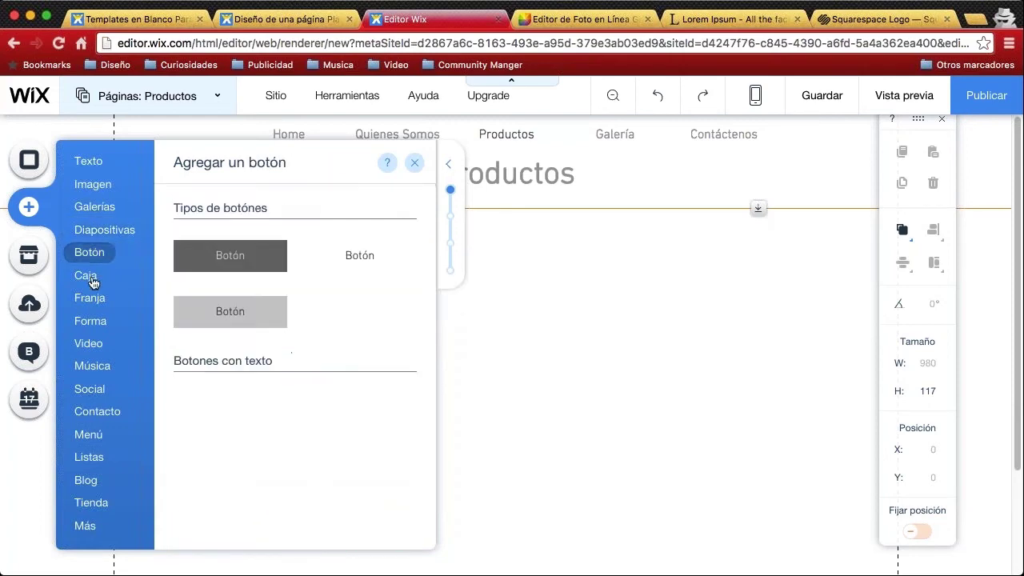
click(92, 279)
click(96, 254)
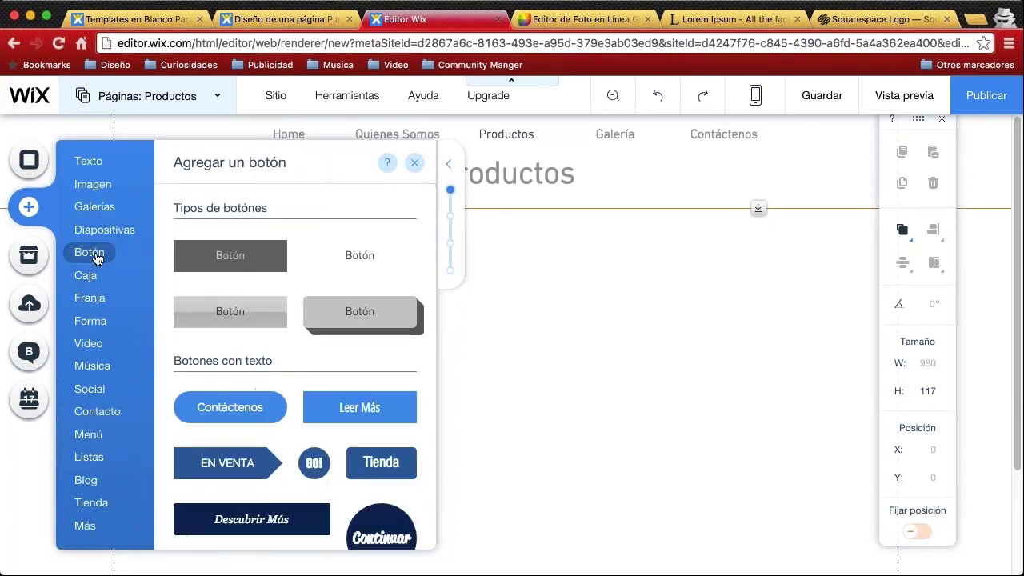
click(96, 231)
click(89, 299)
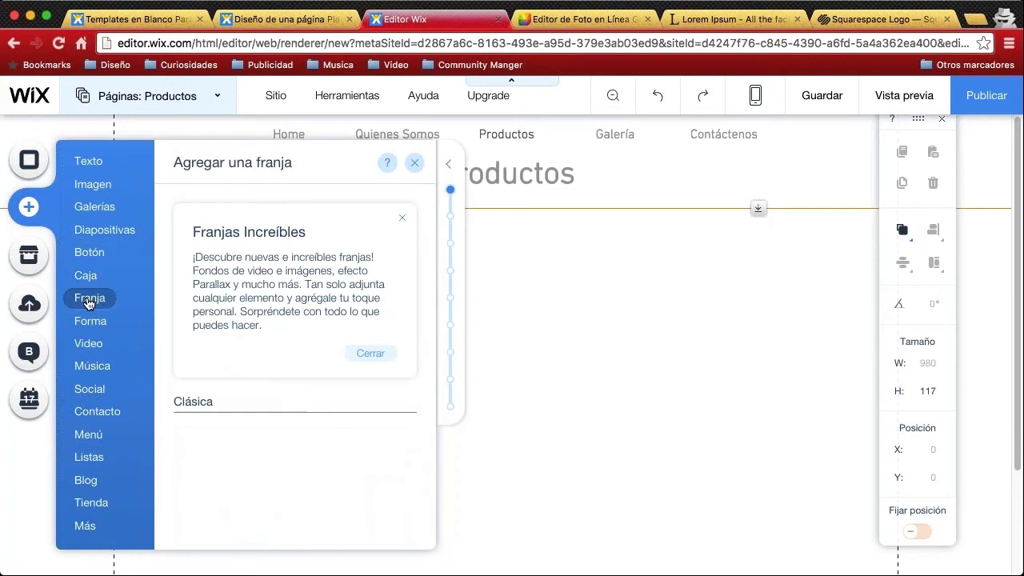
click(88, 282)
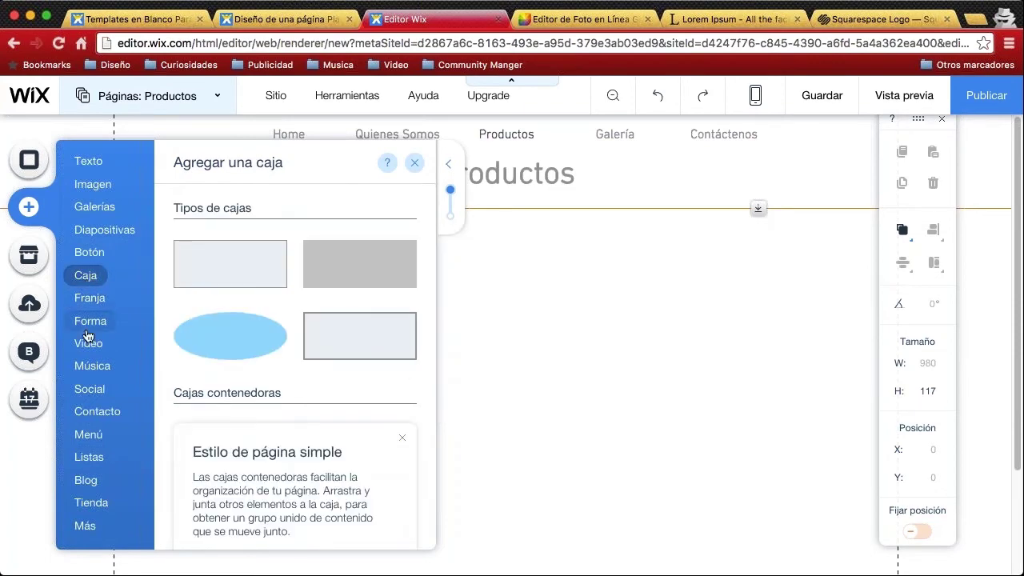
click(88, 321)
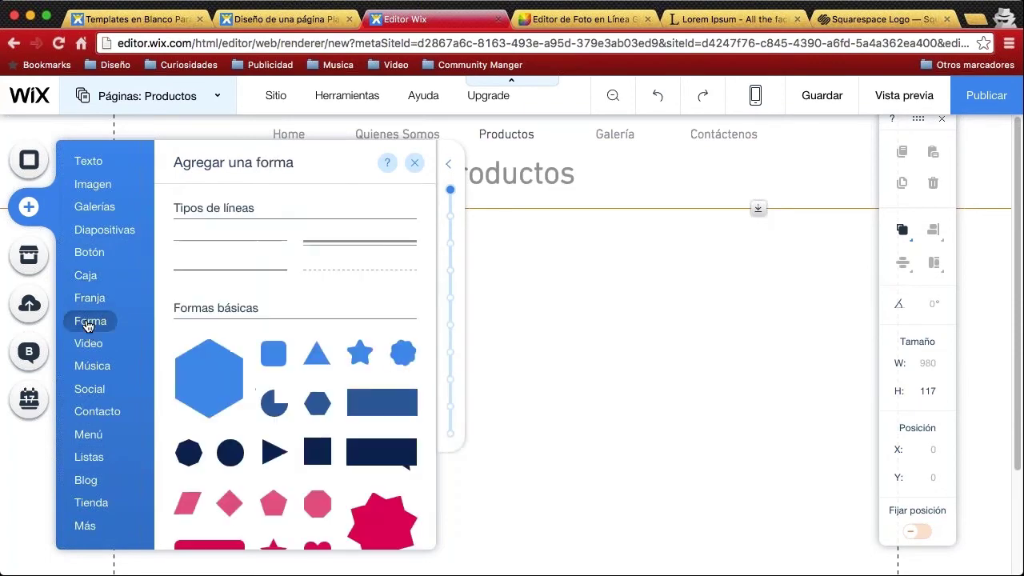
Add the Retrato grid gallery to the Productos page and place it below the header at about X 341, Y 141
click(105, 230)
click(103, 208)
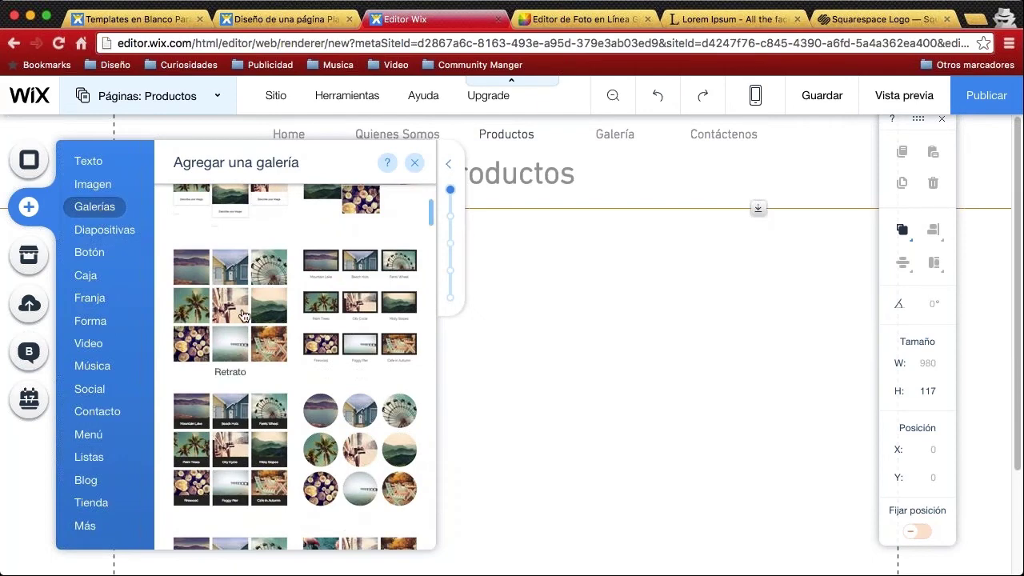
drag(241, 318, 590, 401)
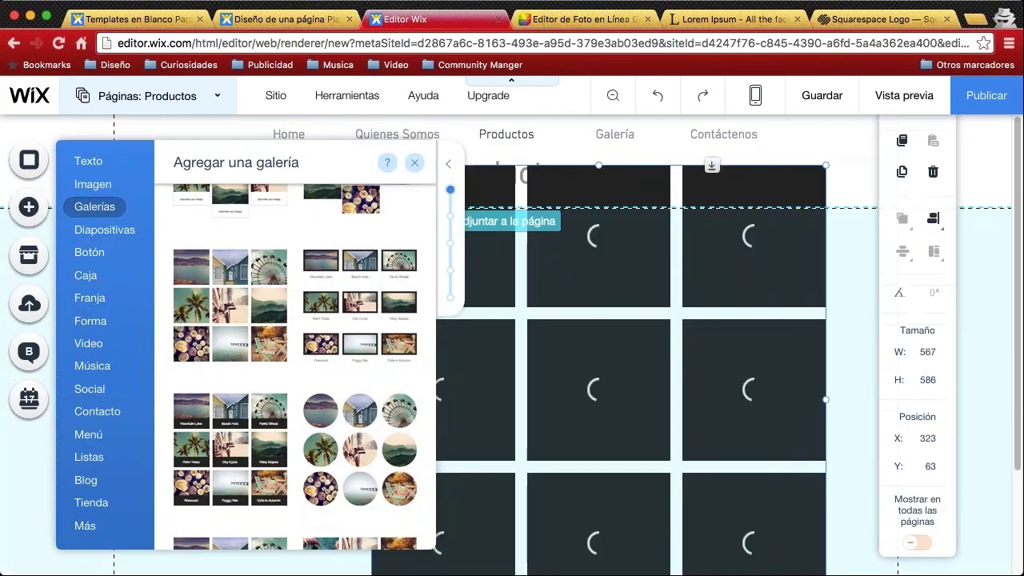
drag(545, 290, 581, 326)
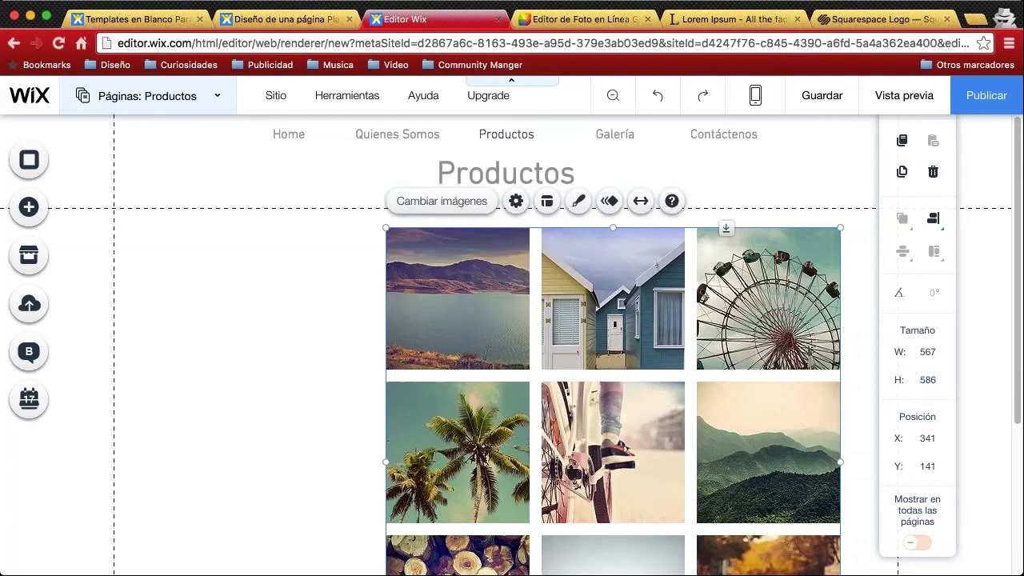
Examine how the new gallery fits on the page, from the header down to the footer
scroll(356, 313, down, 3)
scroll(359, 320, down, 2)
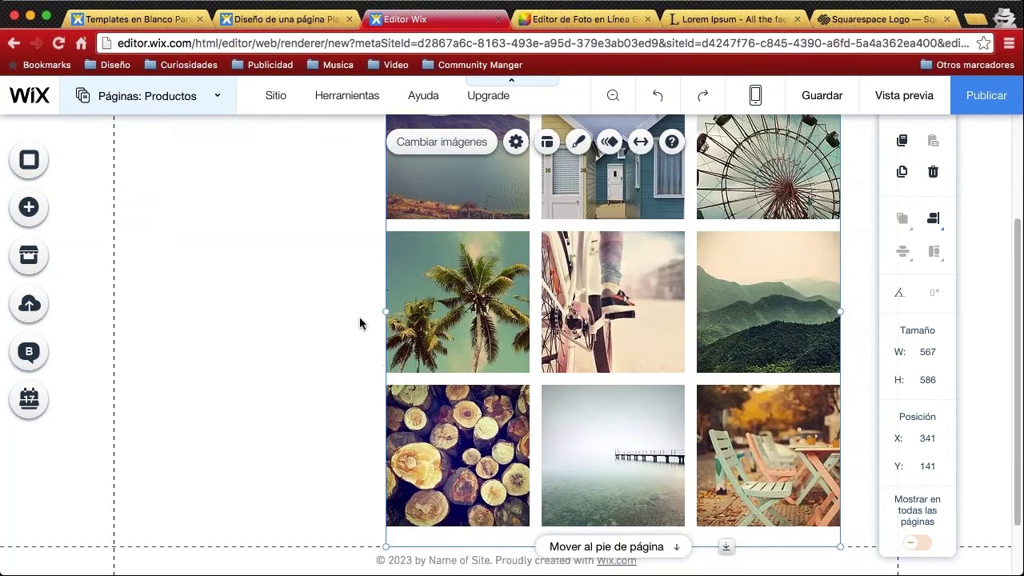
scroll(359, 321, up, 5)
scroll(360, 320, down, 1)
scroll(360, 320, down, 3)
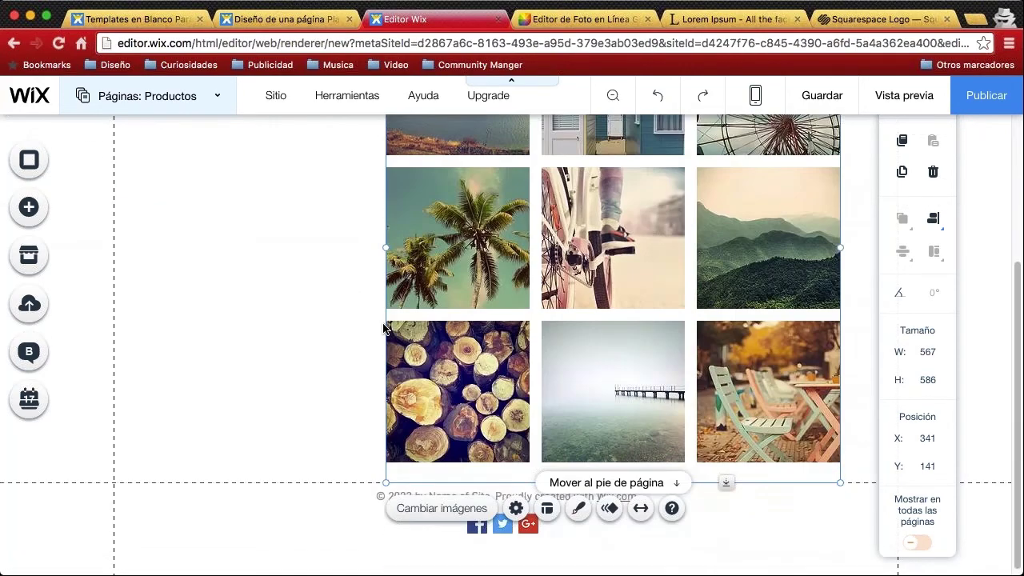
scroll(613, 344, up, 1)
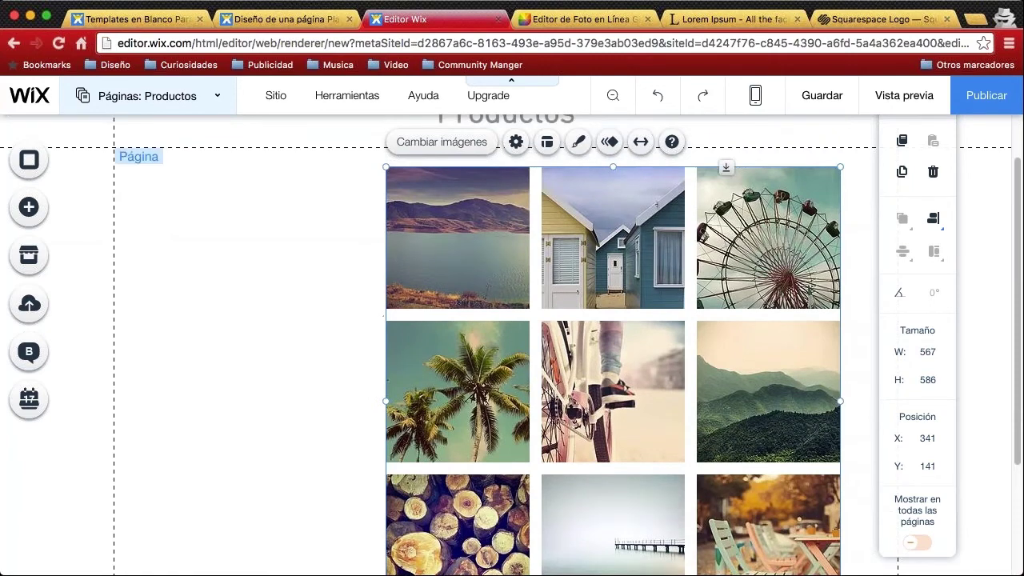
scroll(242, 236, up, 1)
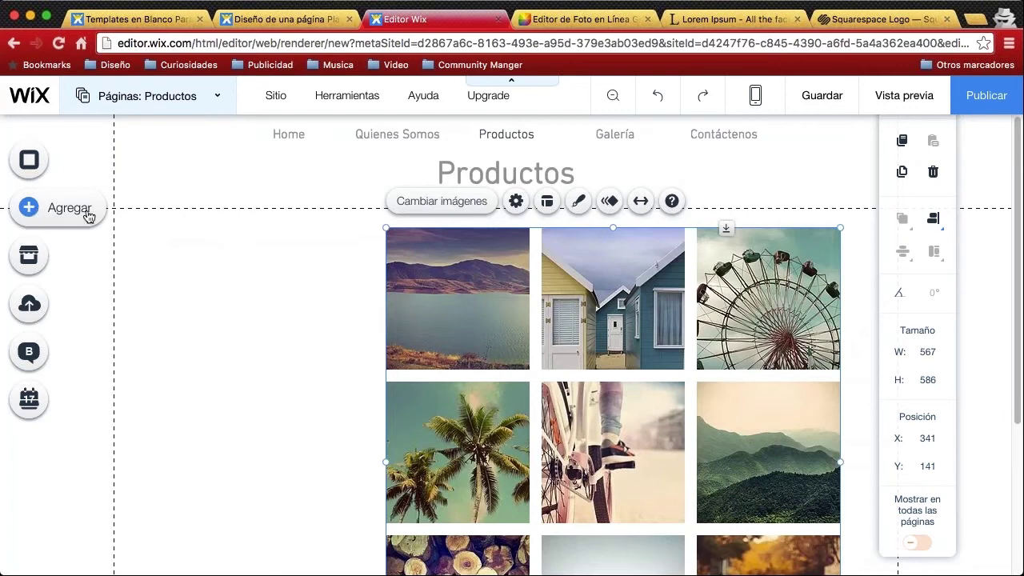
Add a Título de página text beside the gallery at about X 37, Y 158 and open its text for editing
click(36, 212)
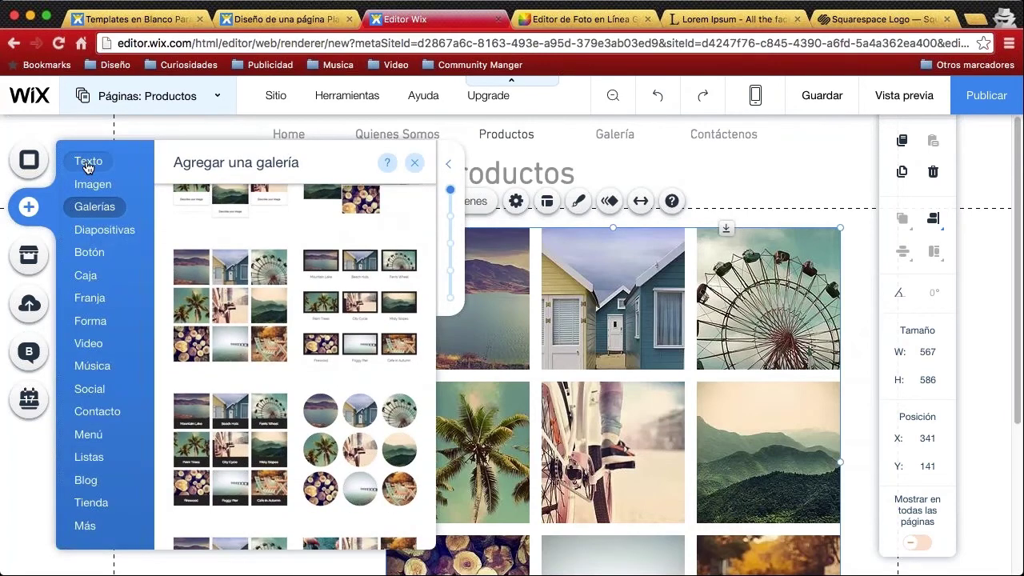
click(88, 164)
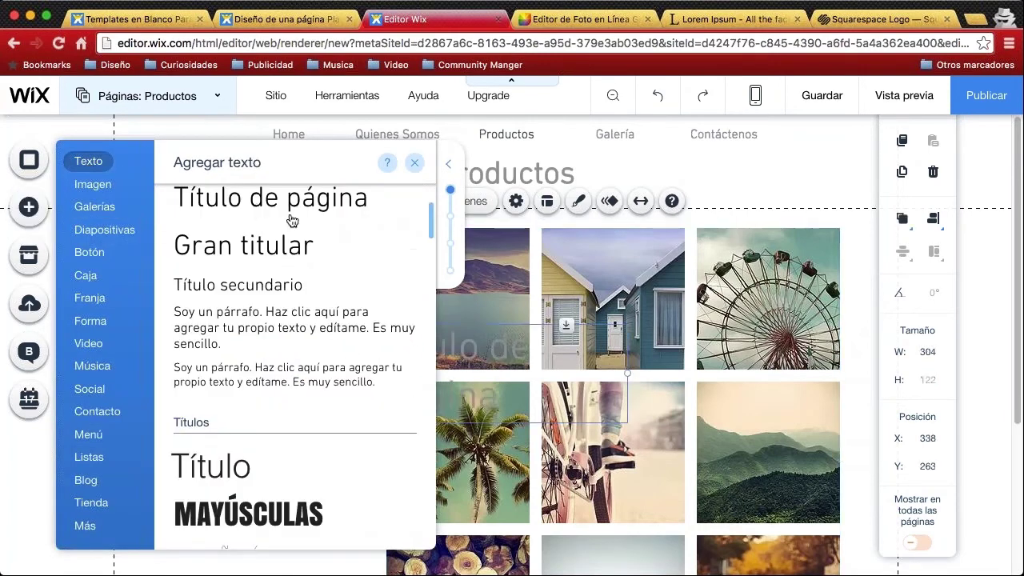
click(258, 209)
drag(505, 403, 262, 276)
double_click(247, 308)
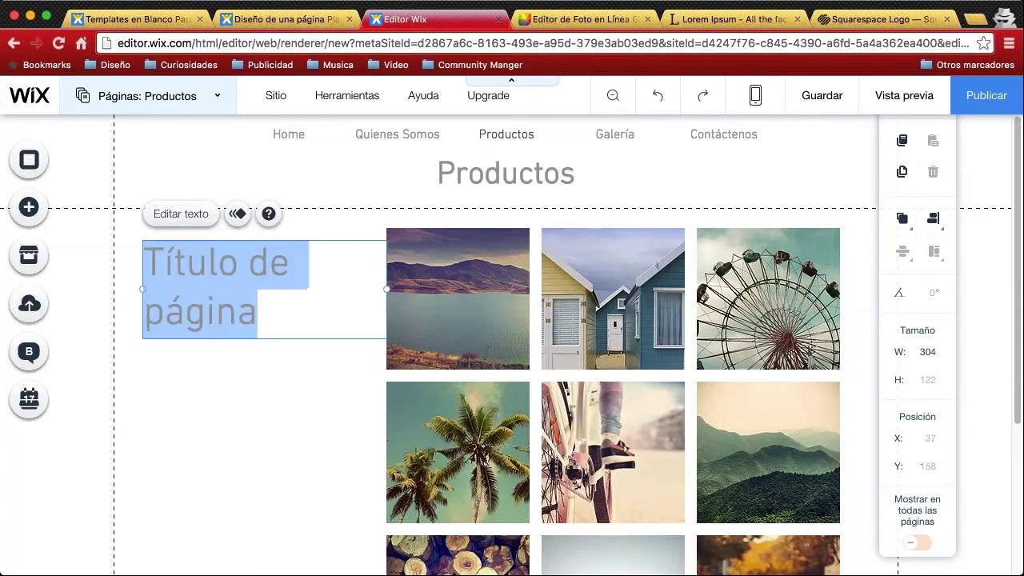
text(Sombreros)
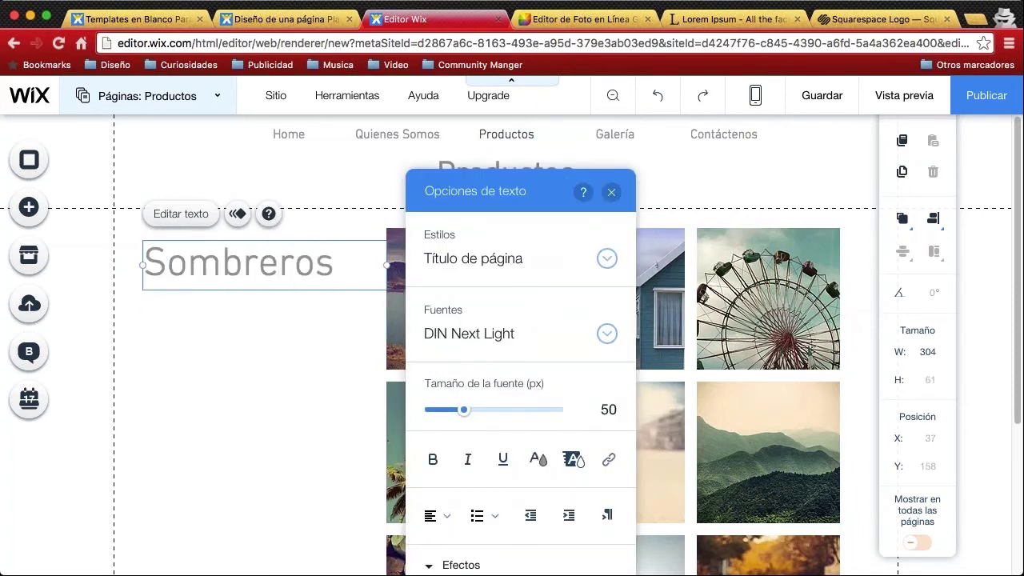
click(339, 274)
key(BackSpace)
key(BackSpace)
key(BackSpace)
key(BackSpace)
key(BackSpace)
key(BackSpace)
key(BackSpace)
key(BackSpace)
key(BackSpace)
Enter "Mis Artesanías" as the title beside the gallery and widen its text box to about 329 px to fit one line
text(Mis Artesani)
key(BackSpace)
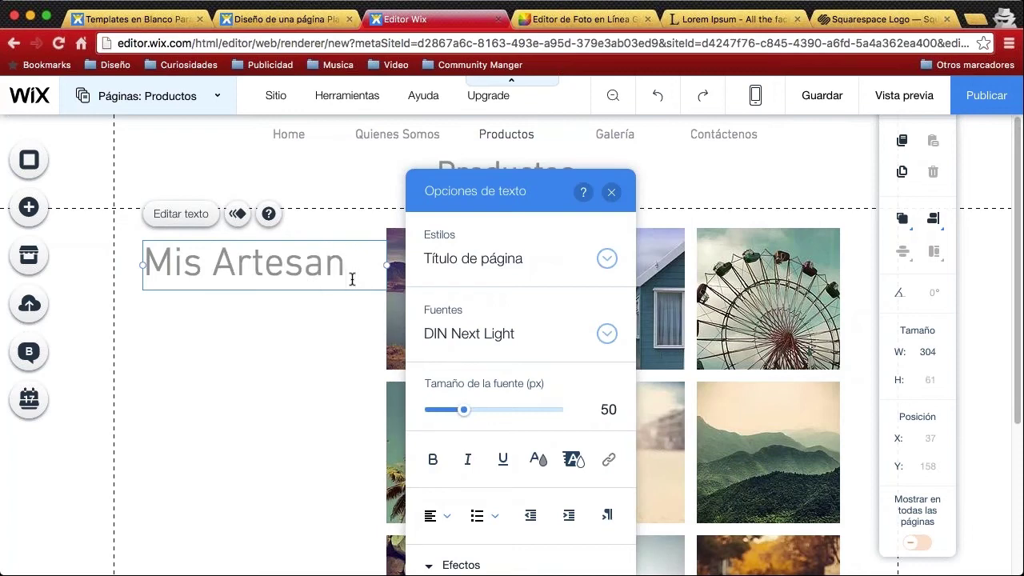
text(ías)
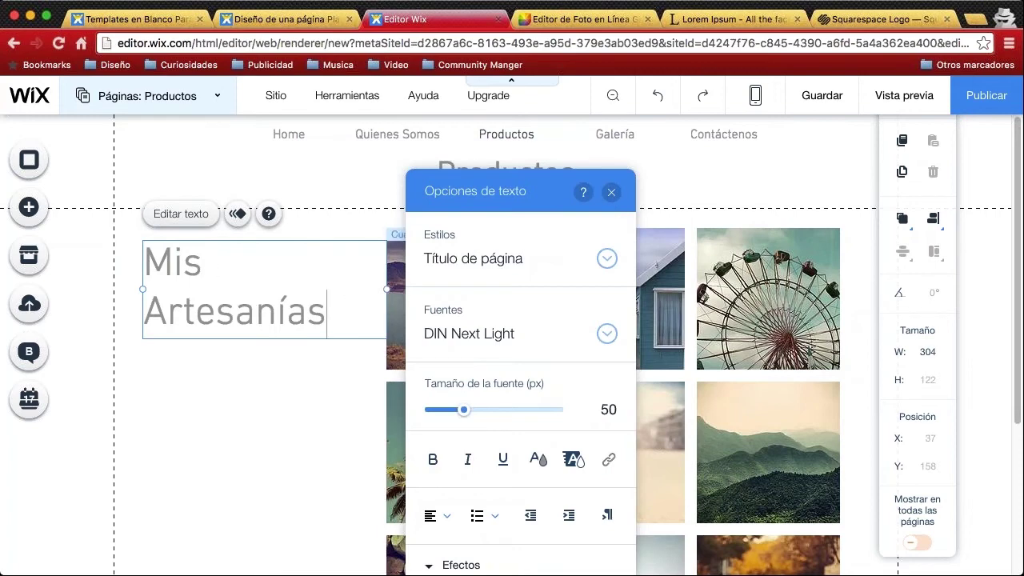
drag(387, 290, 408, 288)
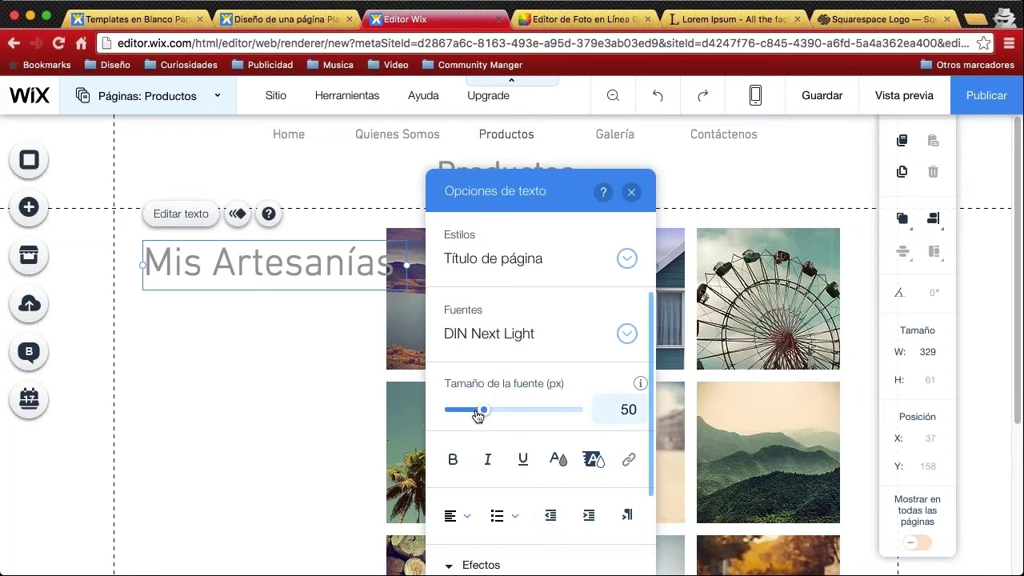
Set the font size of the whole Mis Artesanías title to 42 px and close the text options
drag(483, 412, 478, 410)
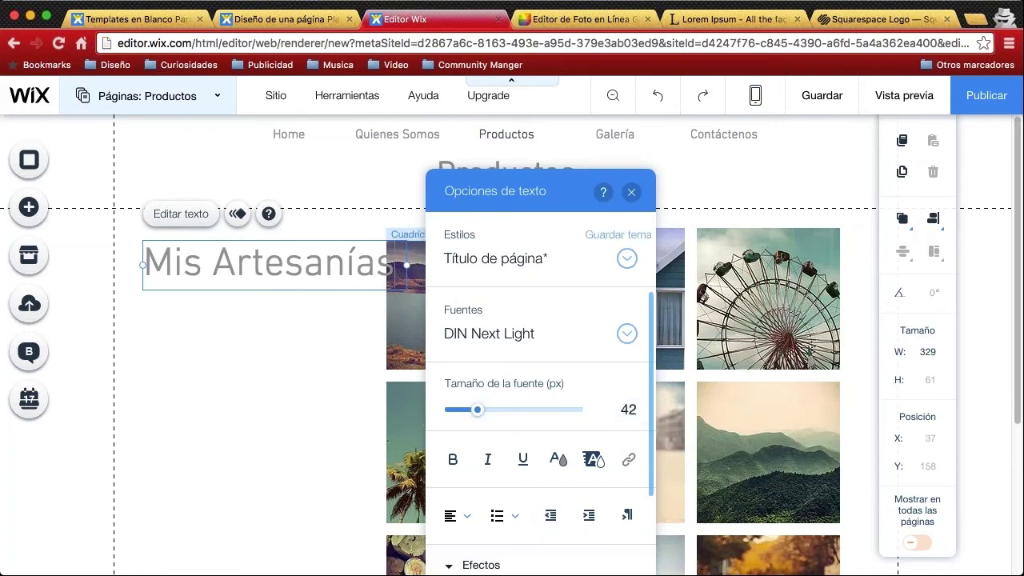
click(273, 313)
click(257, 266)
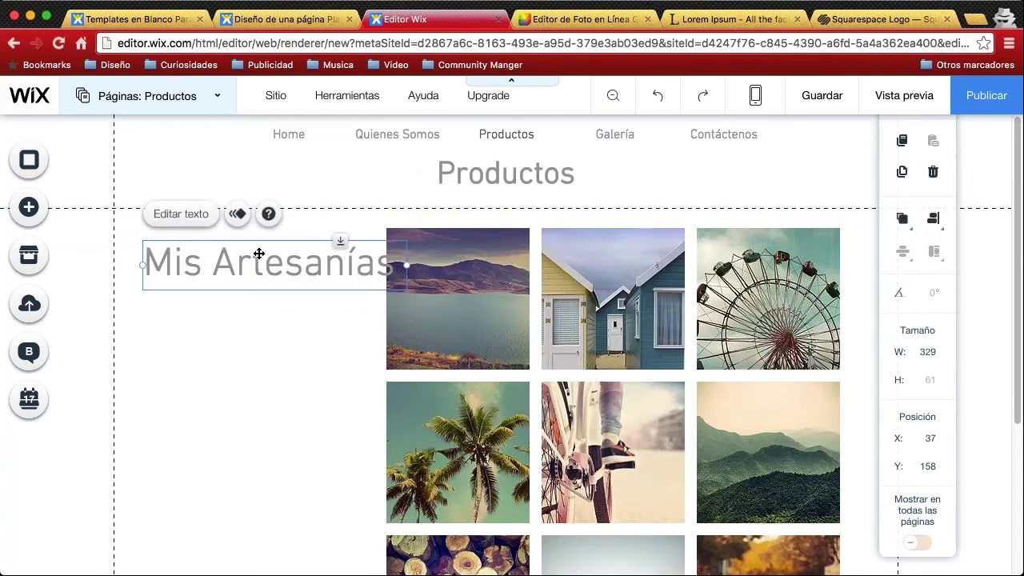
click(181, 213)
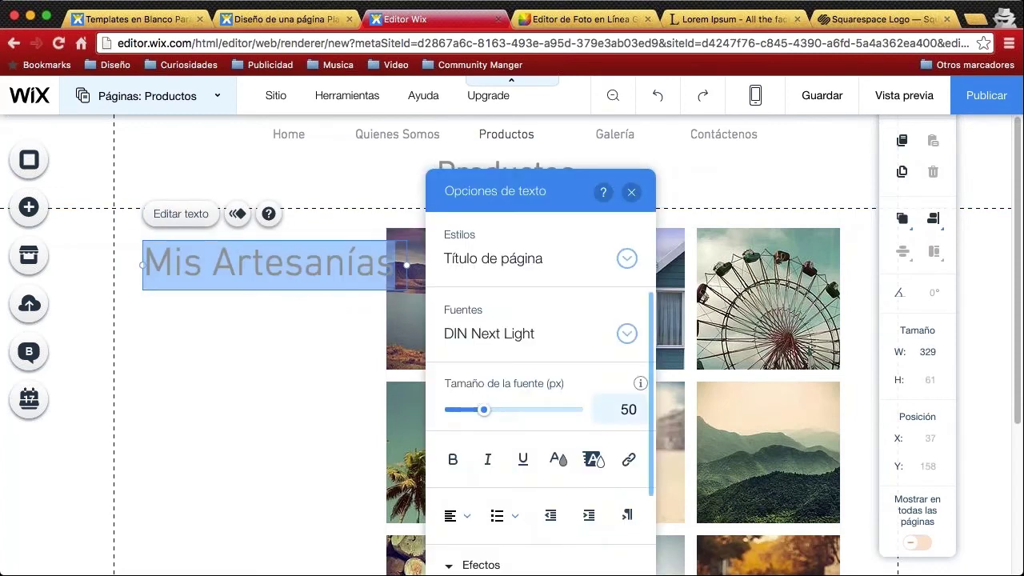
drag(485, 411, 478, 413)
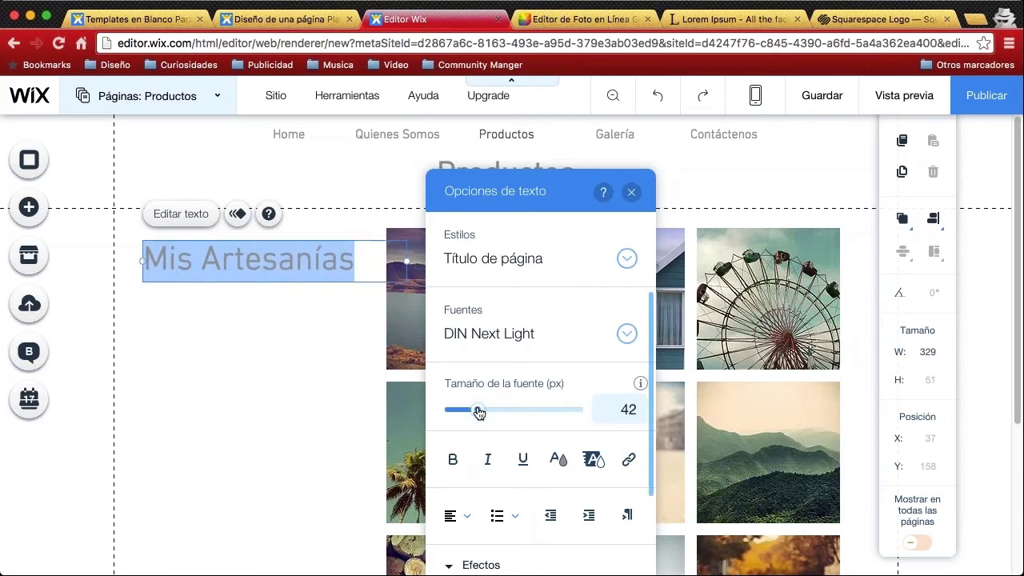
click(632, 192)
click(326, 313)
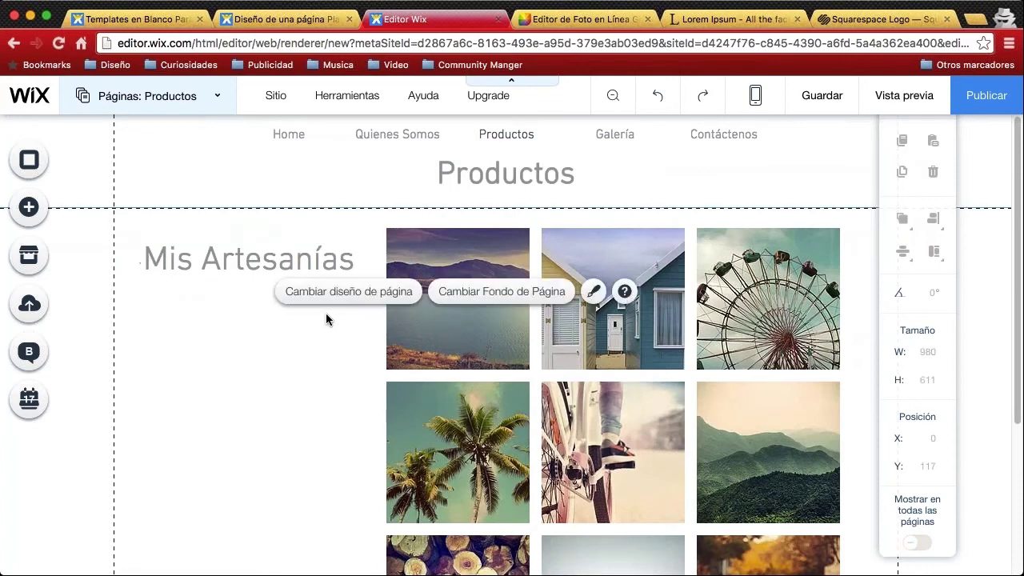
Add a larger-size paragraph text and place it under the Mis Artesanías title at about X 37, Y 230
click(139, 236)
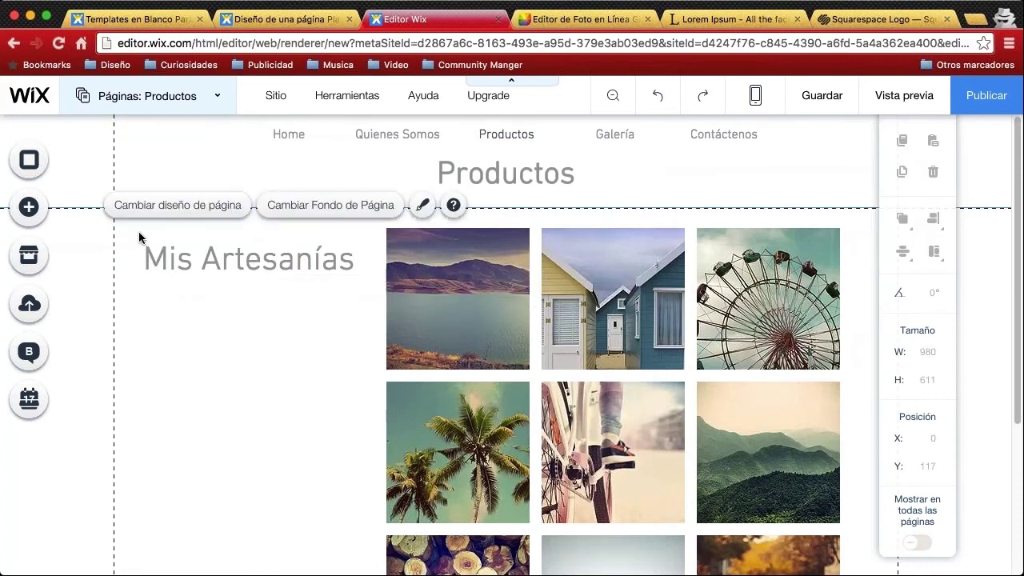
click(64, 210)
click(86, 206)
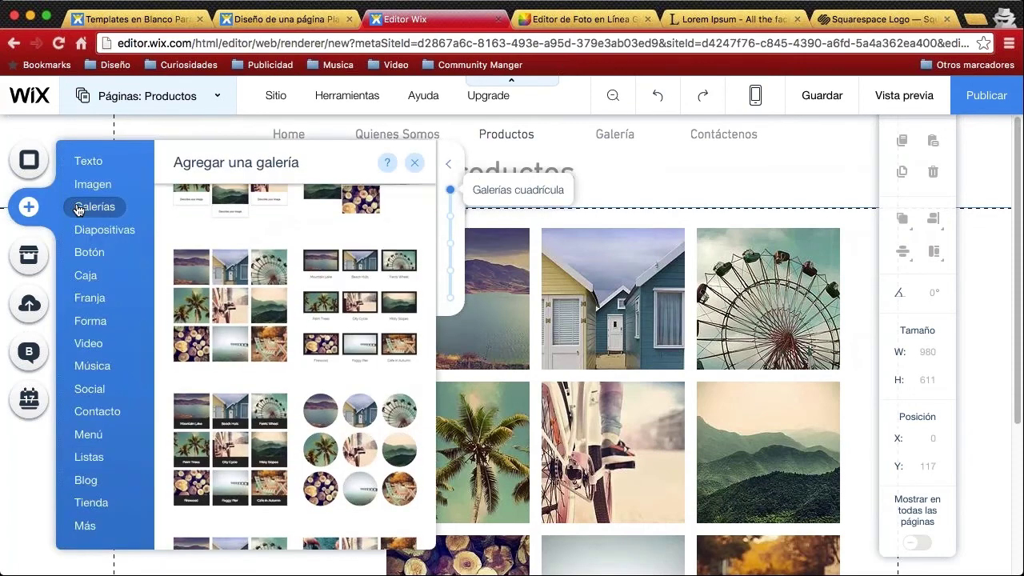
click(100, 196)
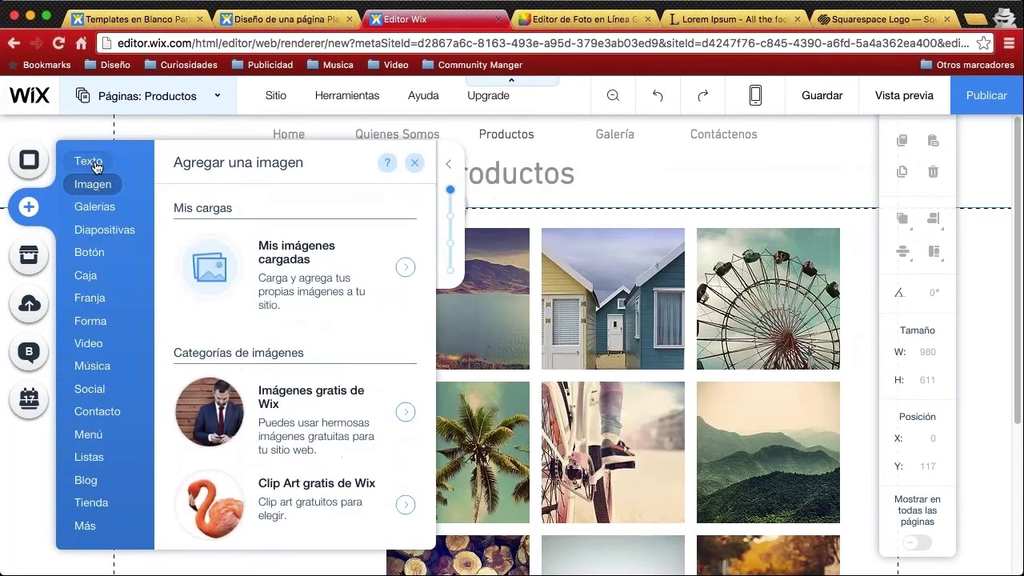
click(91, 163)
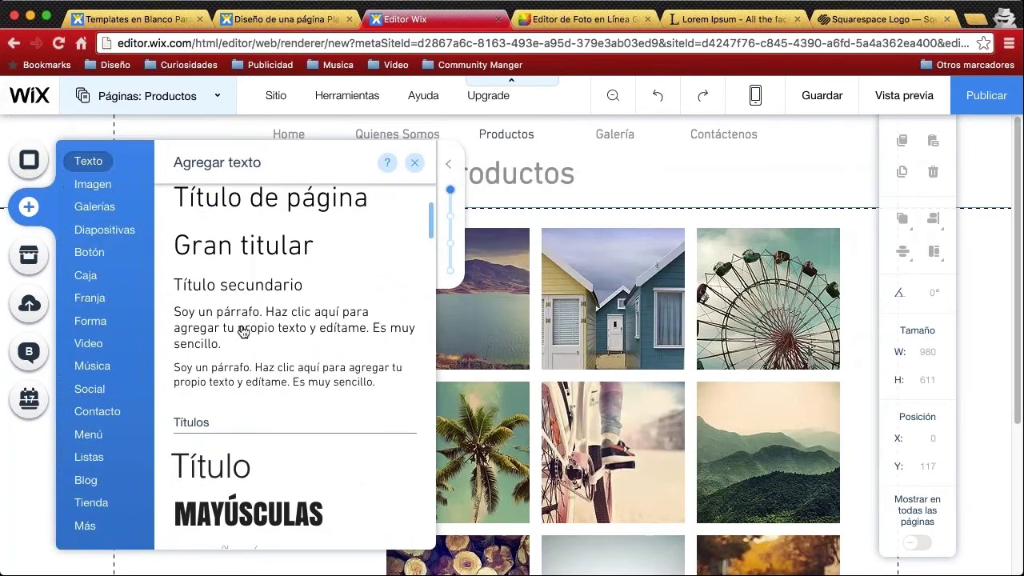
click(242, 331)
drag(525, 358, 283, 315)
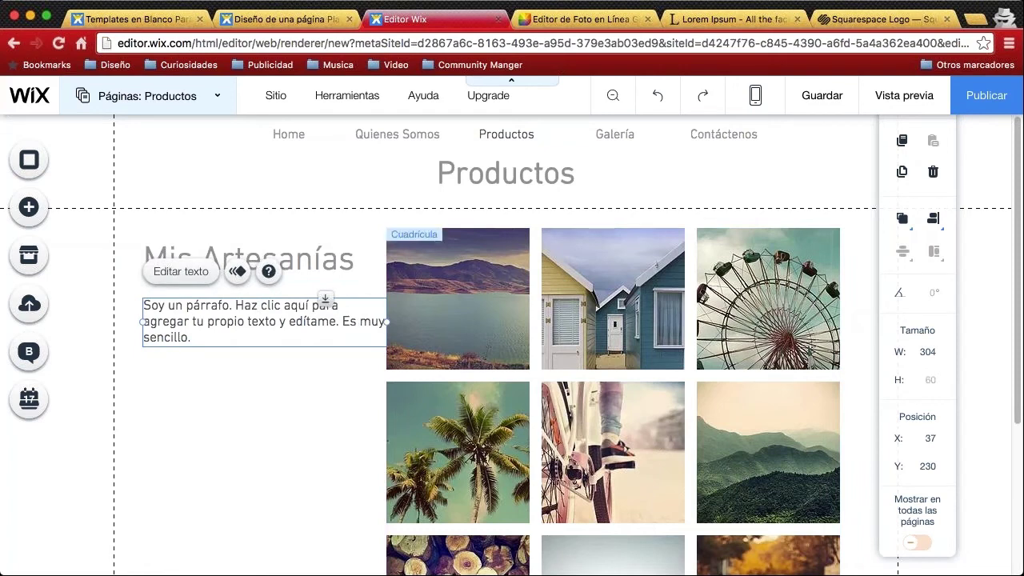
Narrow the paragraph box to 270 px wide and copy the "¿Qué es Lorem Ipsum?" text from "es simplemente" through "especimen." on the es.lipsum.com page
drag(386, 322, 360, 321)
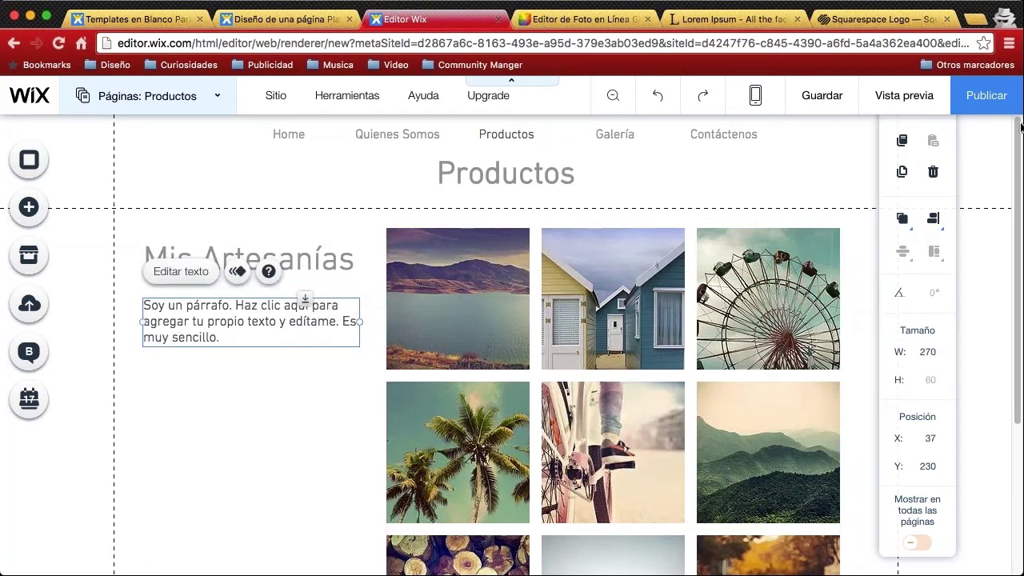
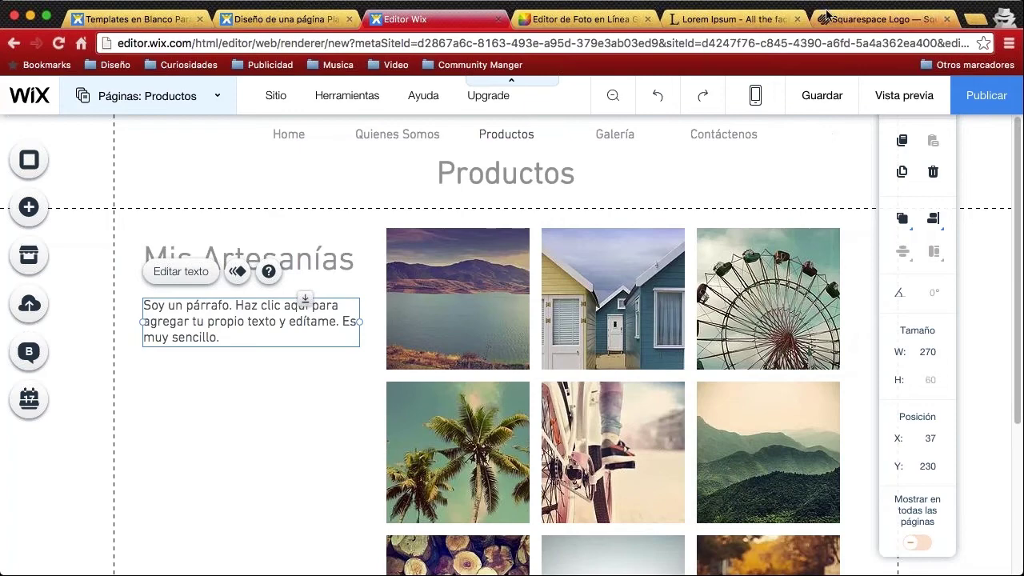
click(704, 21)
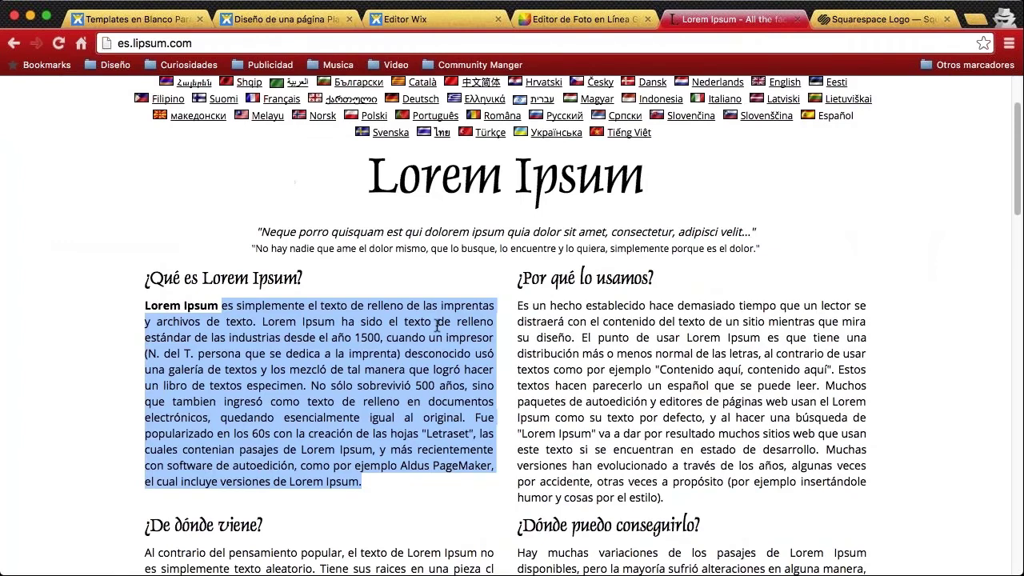
click(266, 330)
drag(222, 306, 314, 383)
key(ctrl+c)
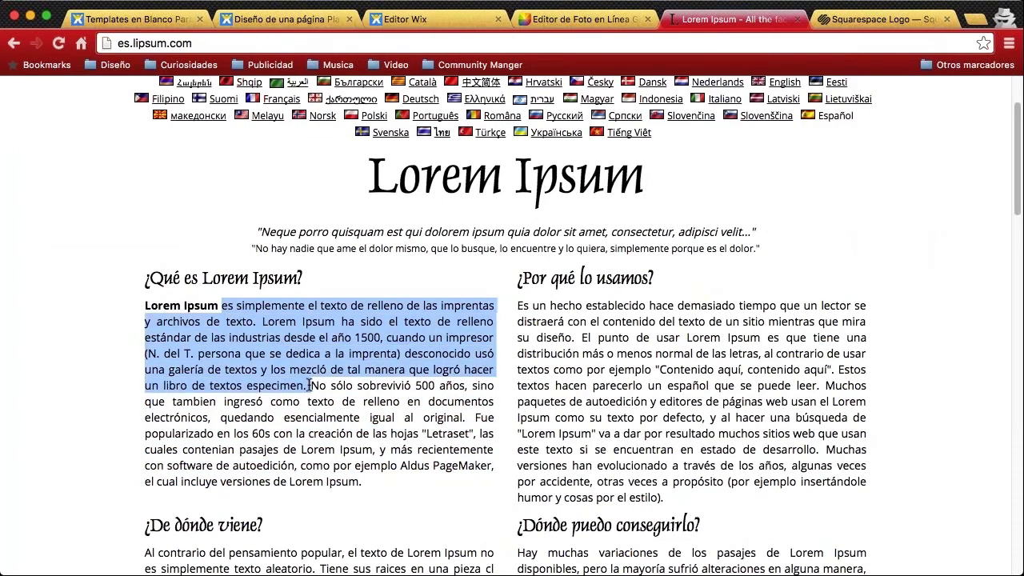
Replace the whole placeholder paragraph under Mis Artesanías in the Wix editor with the copied Lorem Ipsum text and close the text options
click(405, 20)
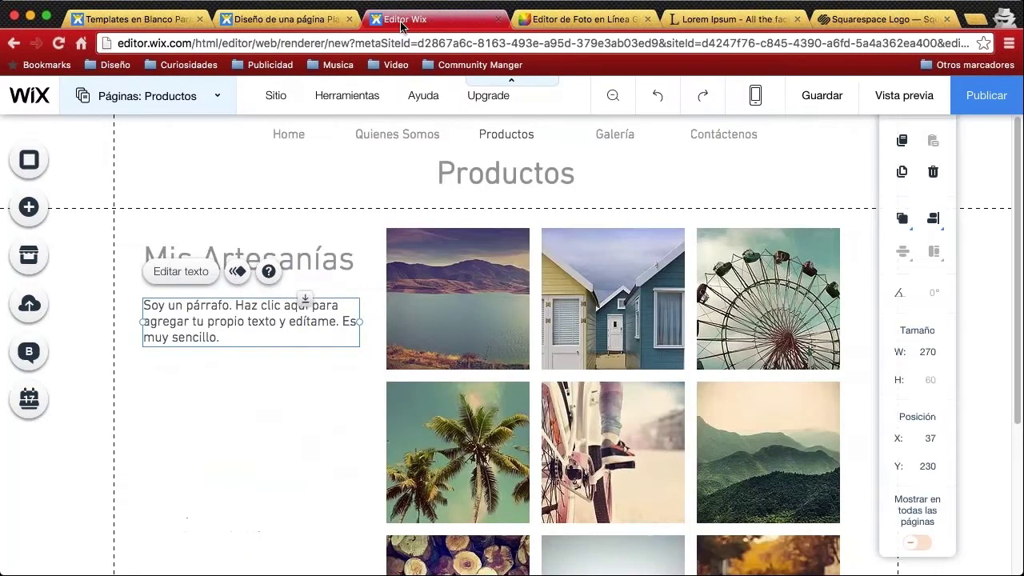
double_click(229, 338)
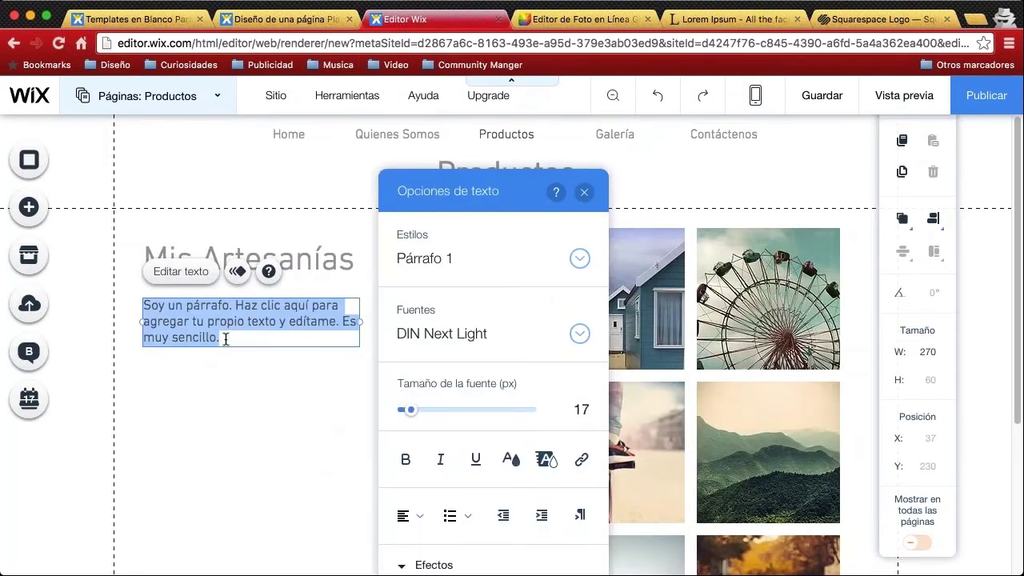
key(ctrl+v)
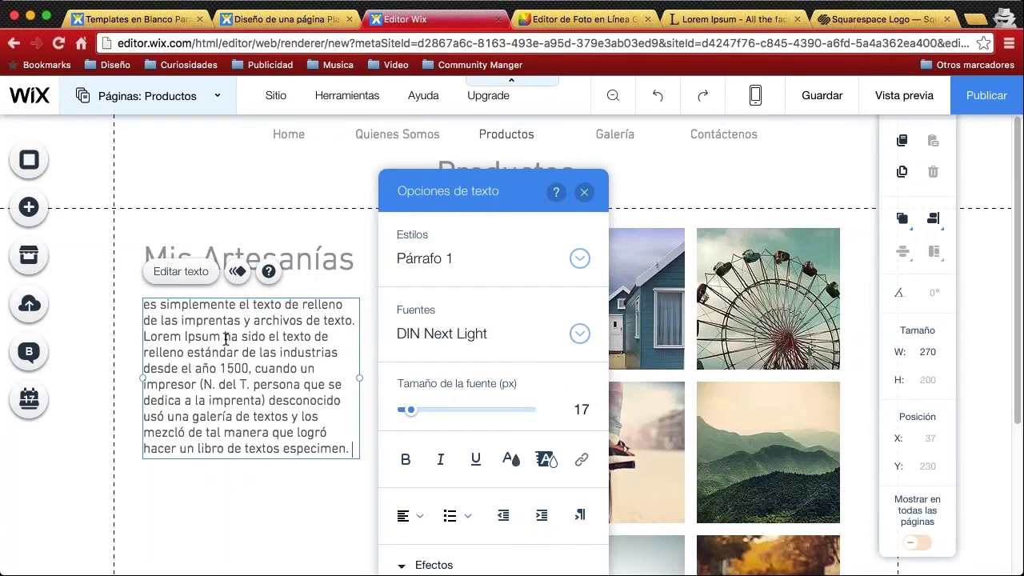
click(584, 192)
click(368, 274)
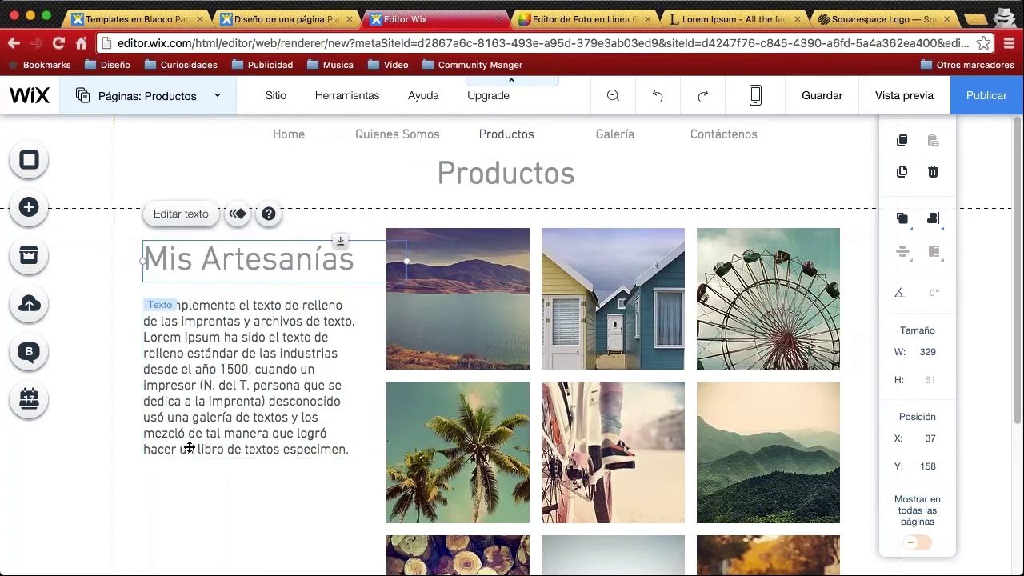
click(245, 493)
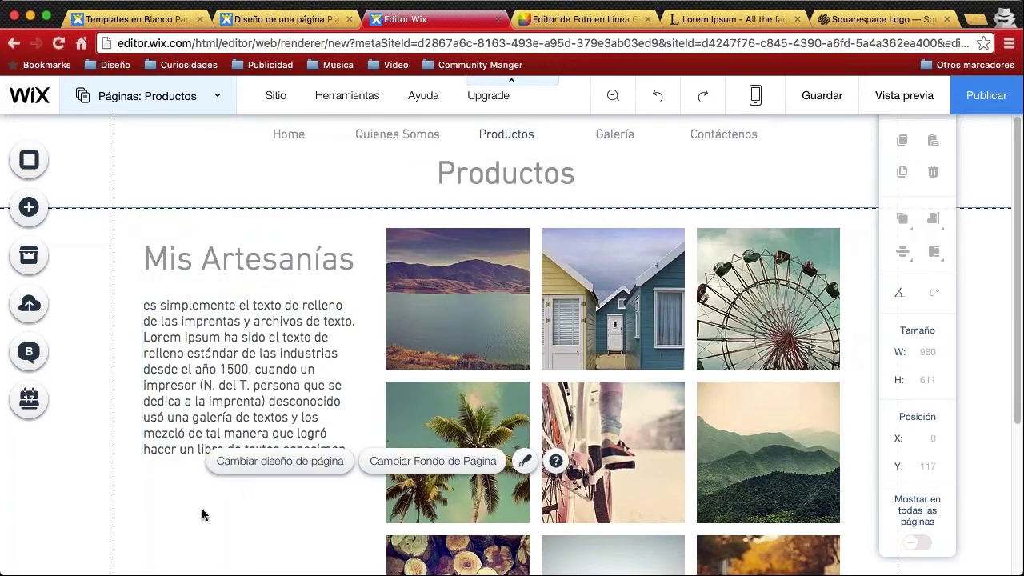
click(206, 389)
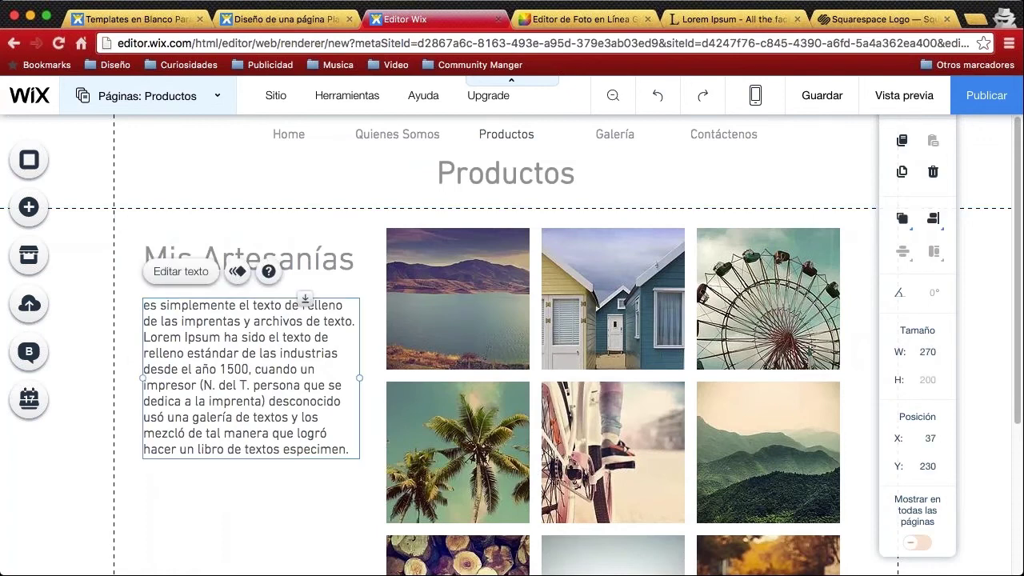
scroll(376, 306, down, 1)
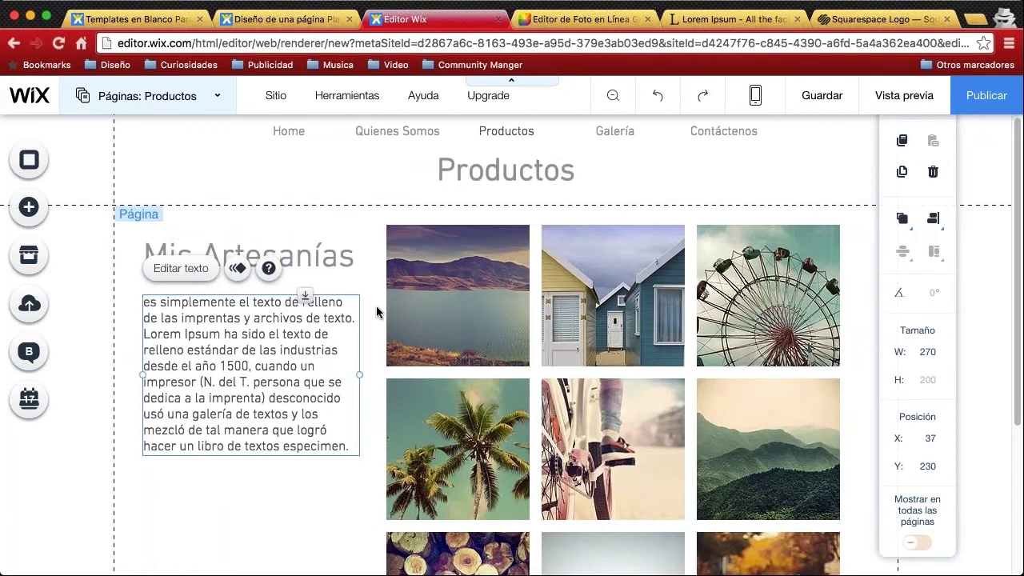
click(369, 251)
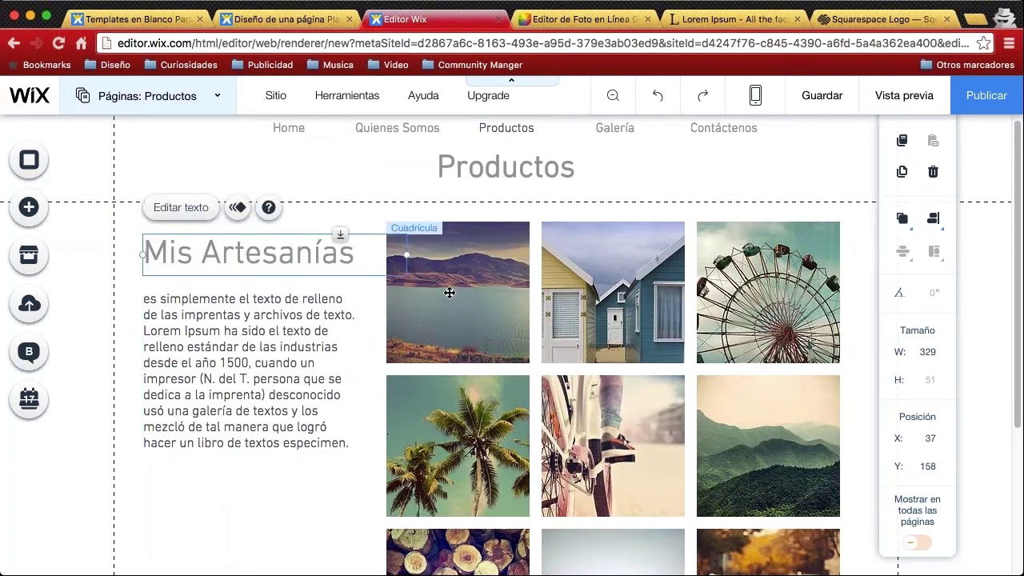
scroll(335, 381, down, 5)
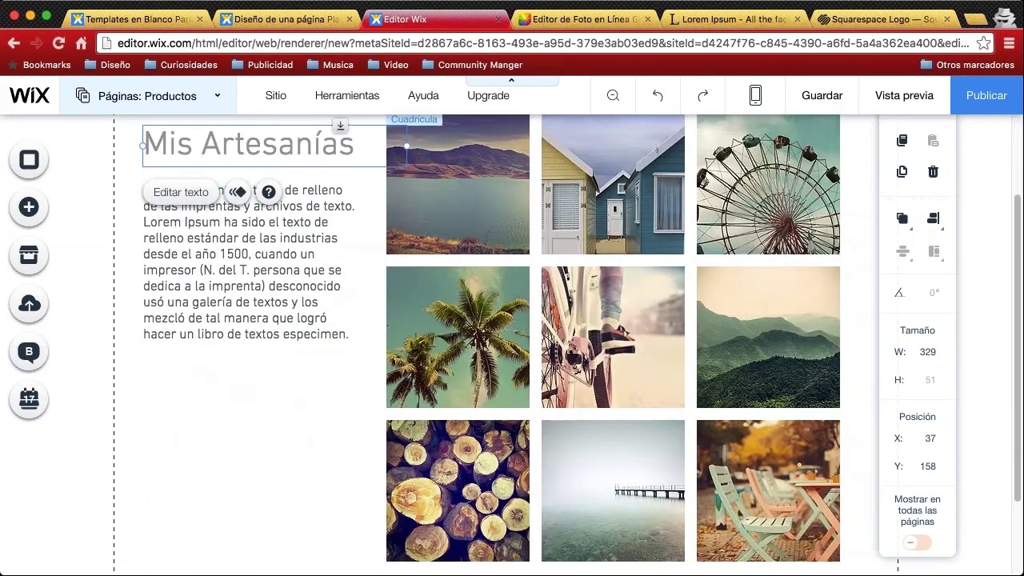
scroll(335, 381, down, 2)
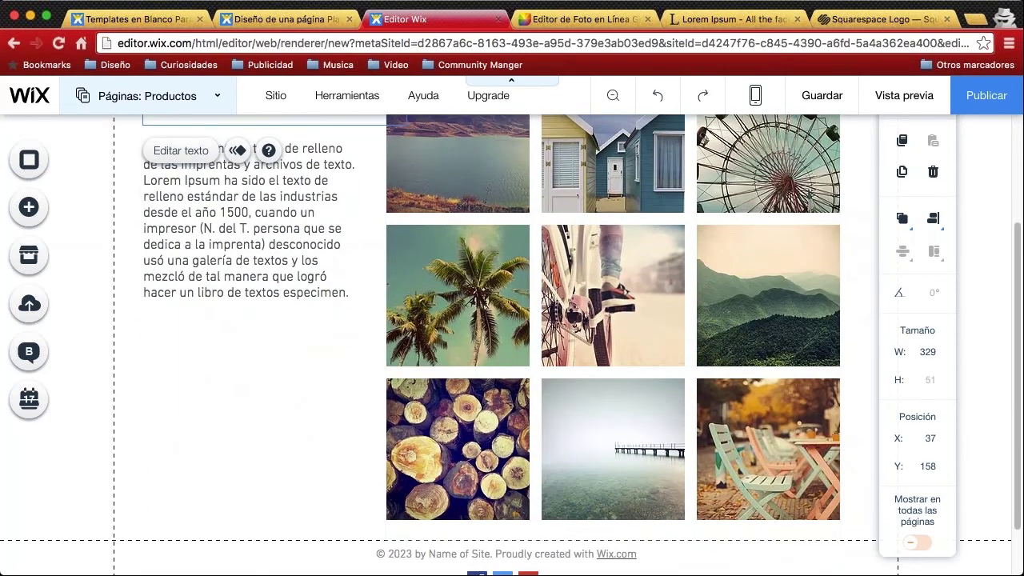
Open the Productos gallery's image organizer and dismiss the reminder to save the work
scroll(334, 381, up, 3)
click(588, 329)
click(595, 303)
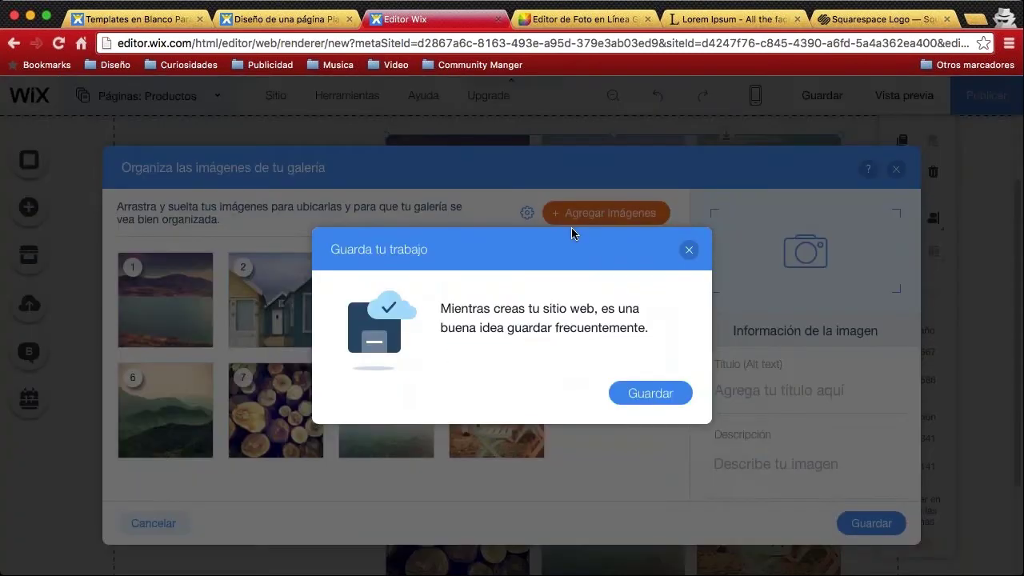
click(688, 253)
Delete all nine sample images from the gallery, one after another
click(504, 428)
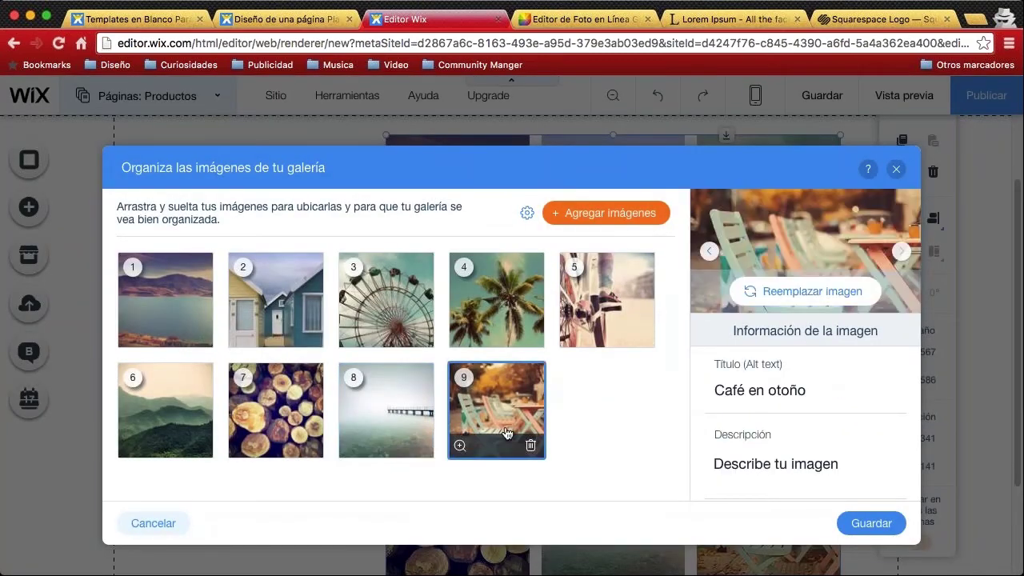
click(200, 336)
click(200, 336)
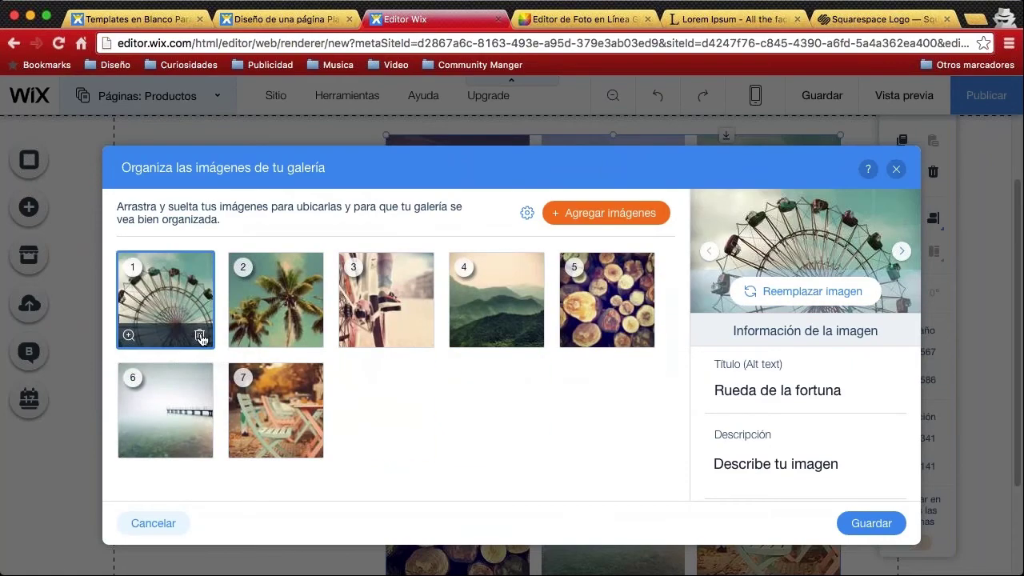
click(200, 336)
click(200, 336)
click(201, 338)
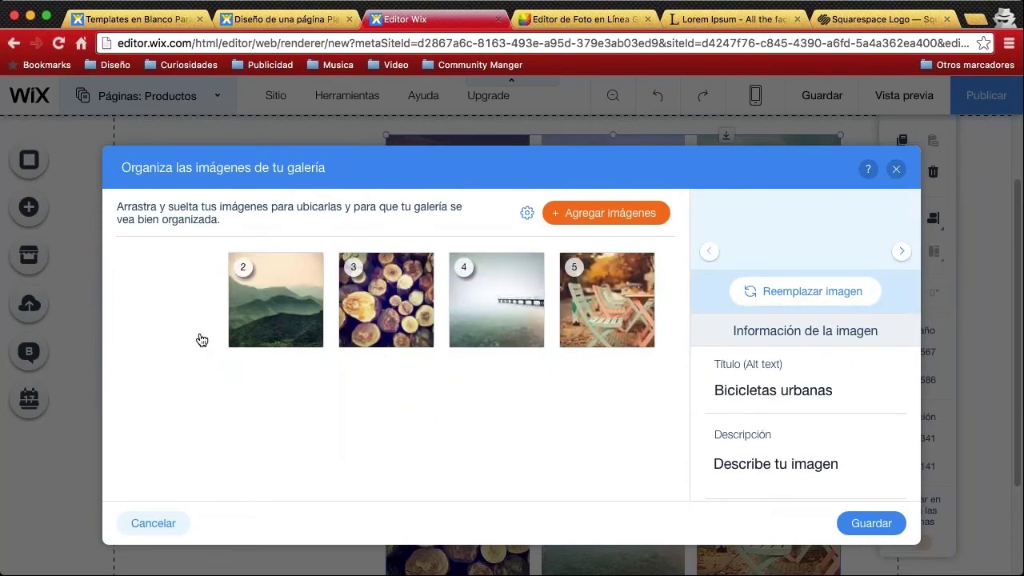
click(200, 337)
click(200, 336)
click(200, 336)
click(200, 336)
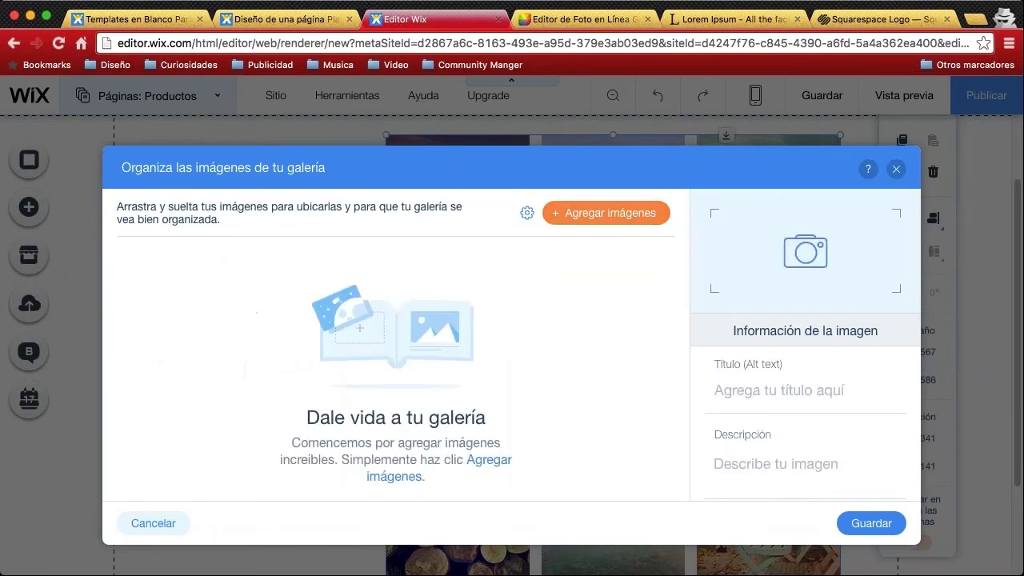
Add nine craft photos from Mis Imágenes, Foto 40 through Foto 29 without the shallow red basket, to the gallery and save it
click(606, 214)
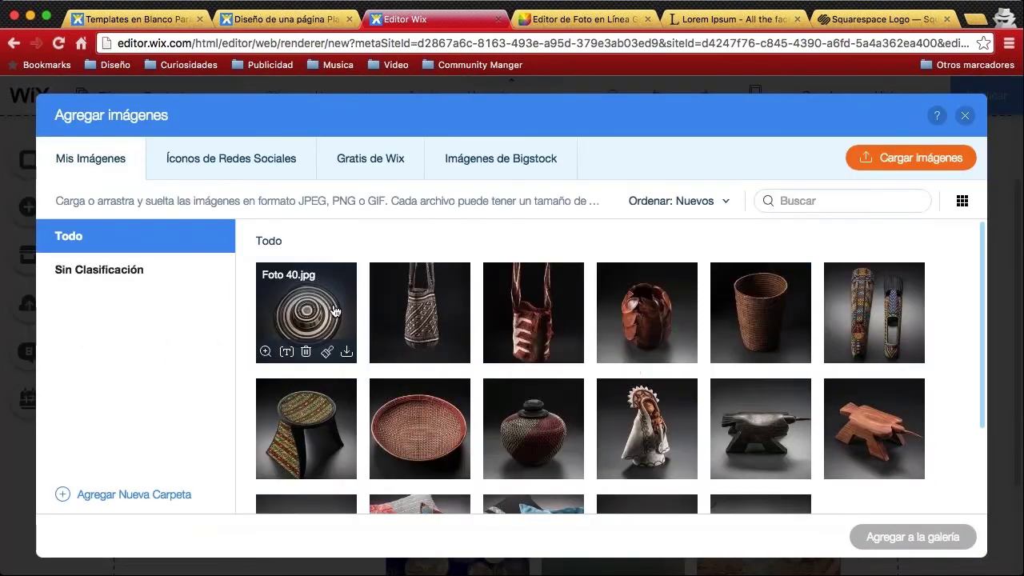
click(307, 321)
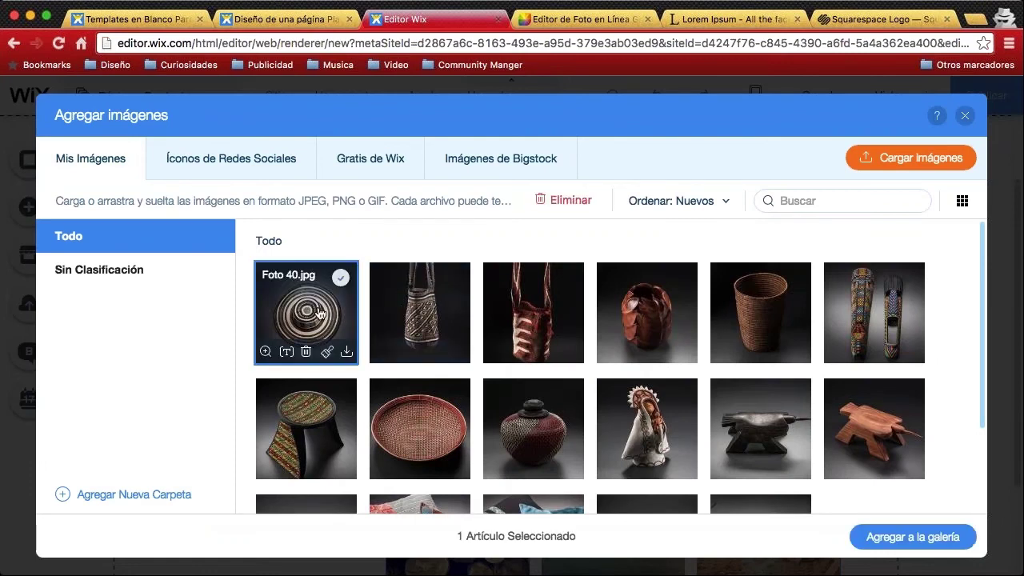
click(418, 319)
click(533, 319)
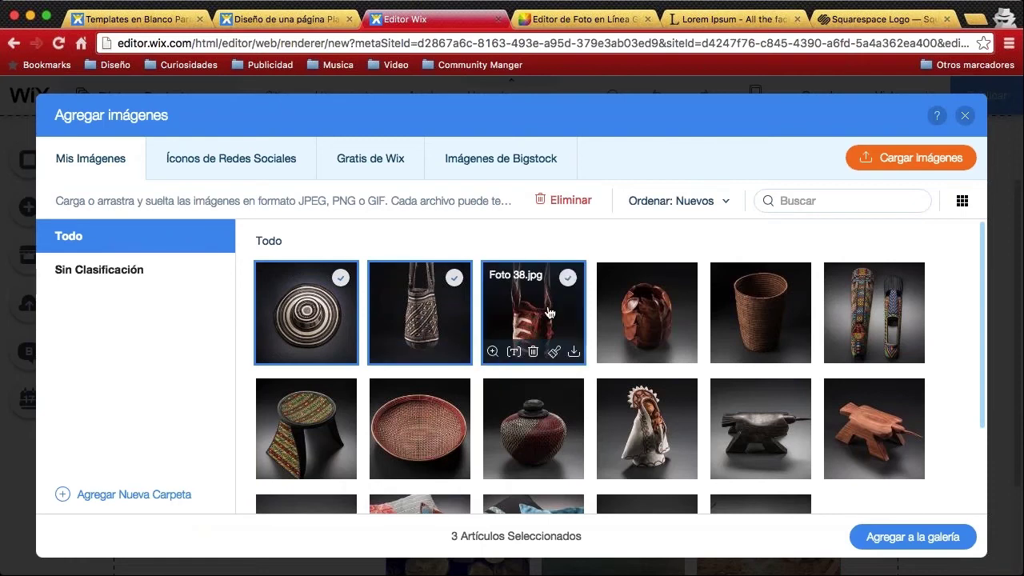
click(632, 308)
click(764, 321)
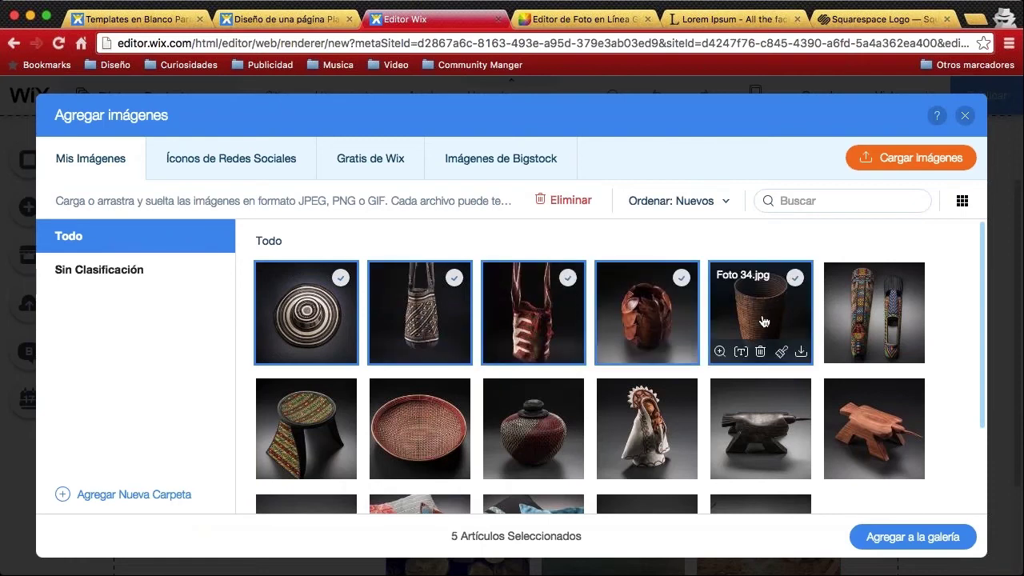
click(872, 316)
click(306, 424)
click(533, 424)
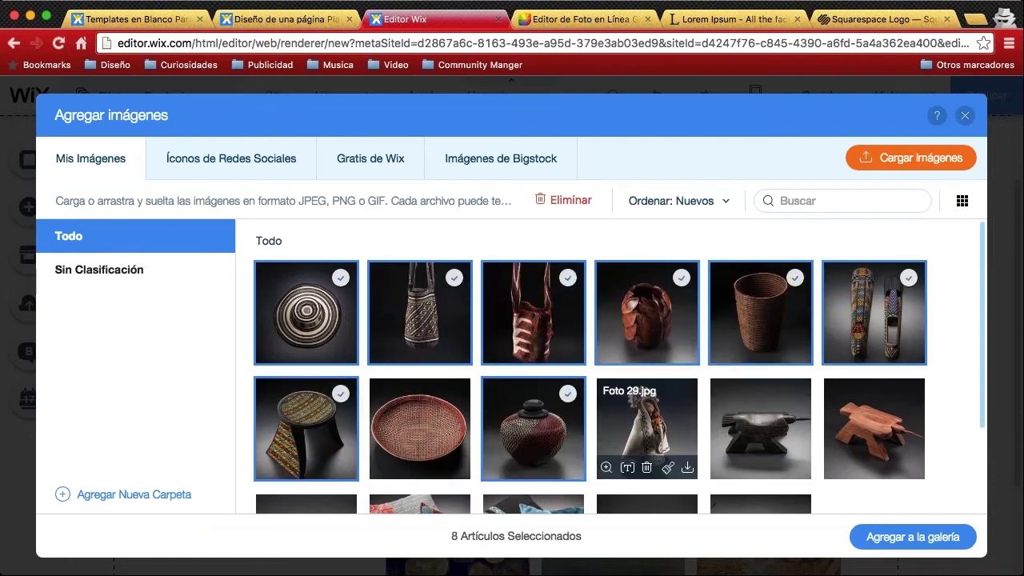
click(873, 536)
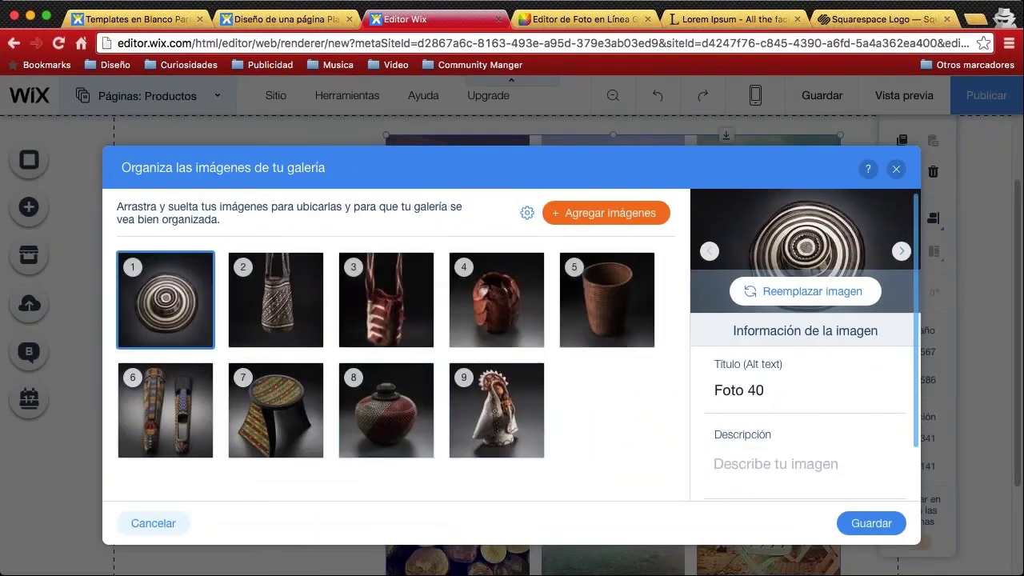
click(864, 523)
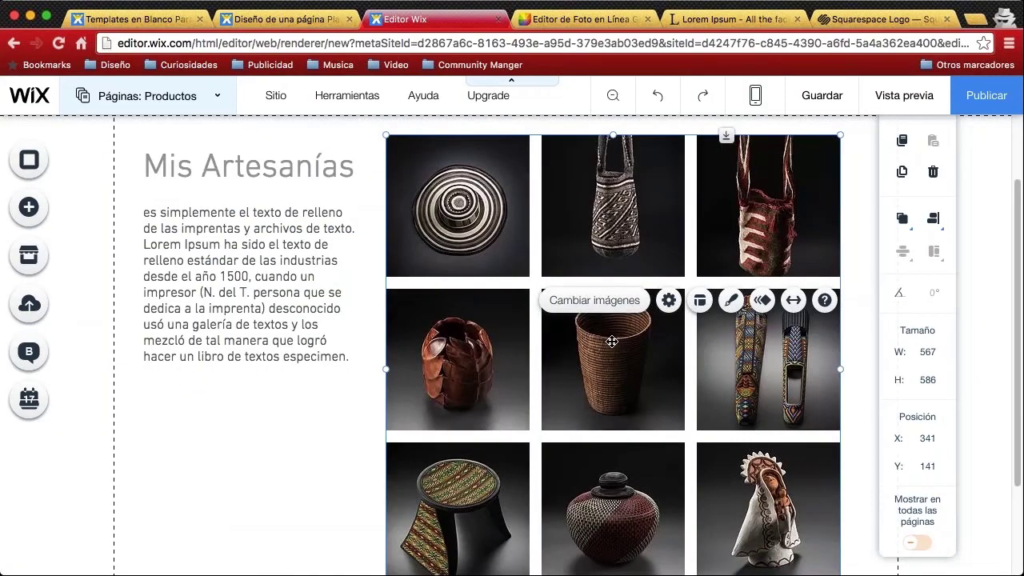
click(324, 430)
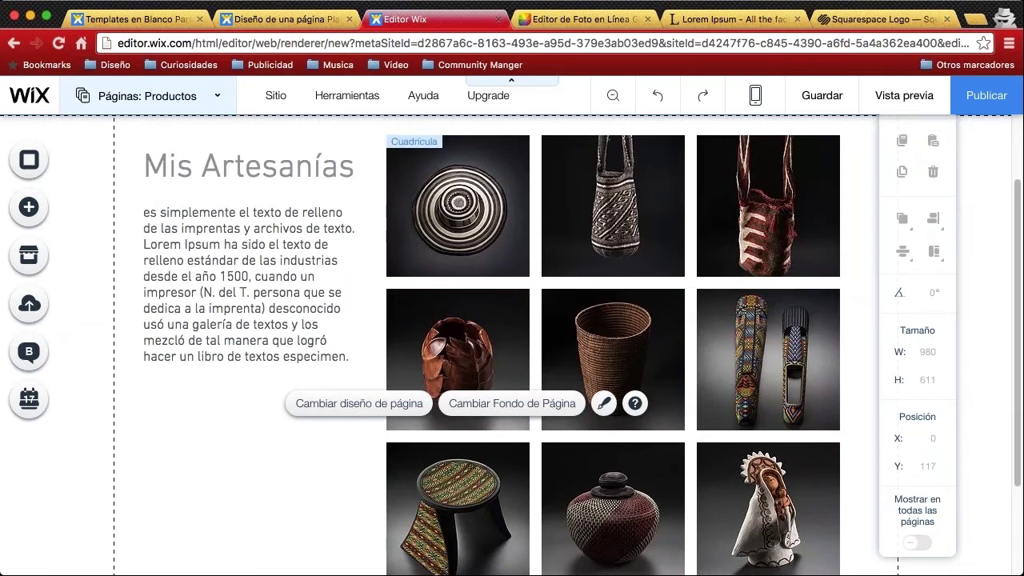
scroll(644, 372, up, 1)
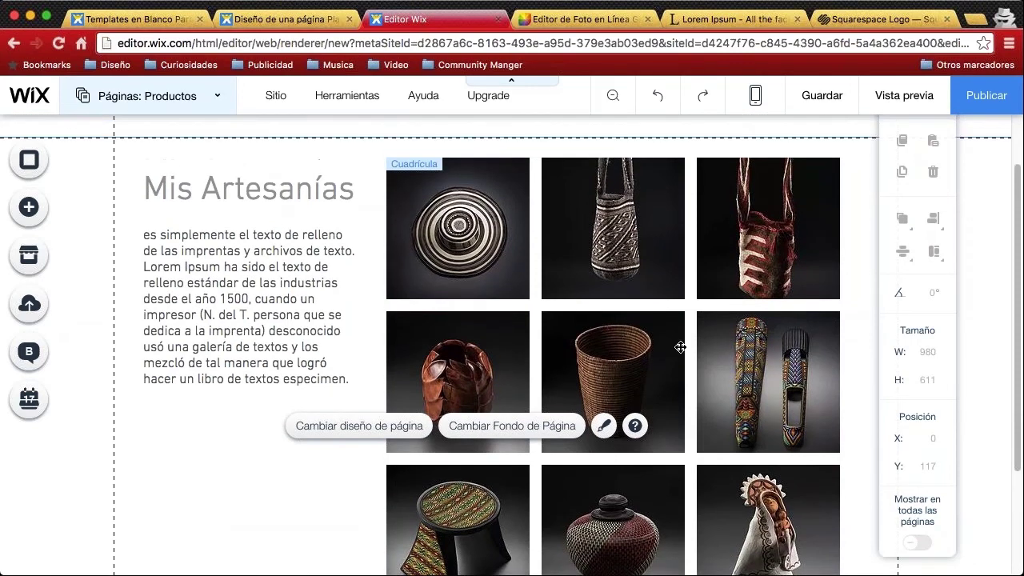
scroll(680, 347, up, 1)
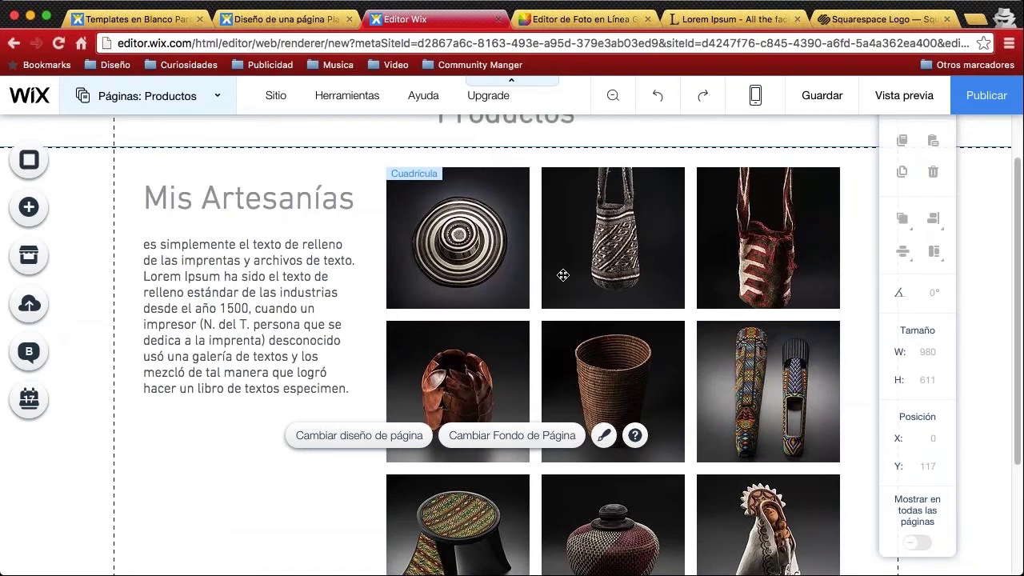
scroll(542, 255, down, 2)
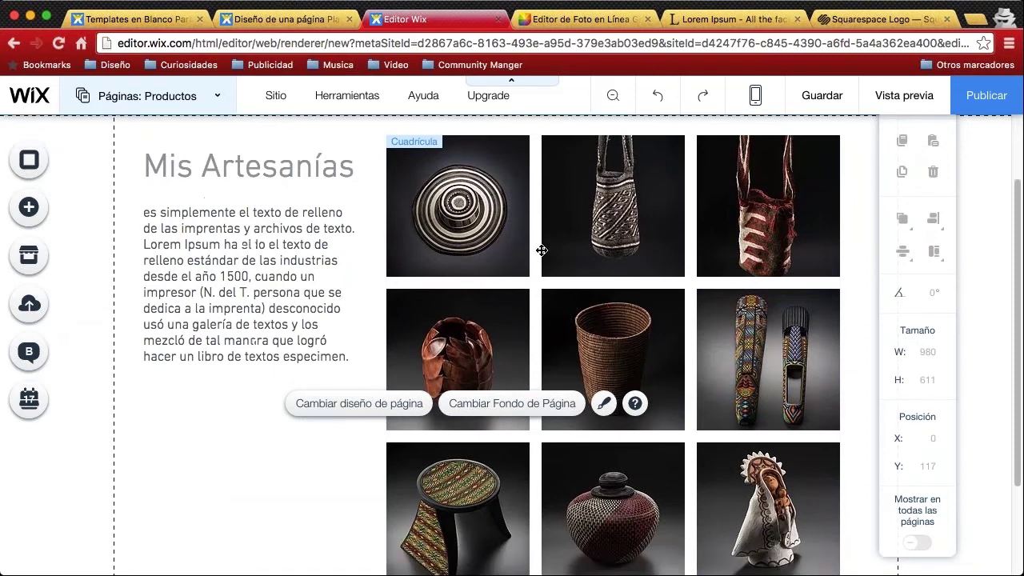
scroll(344, 392, down, 3)
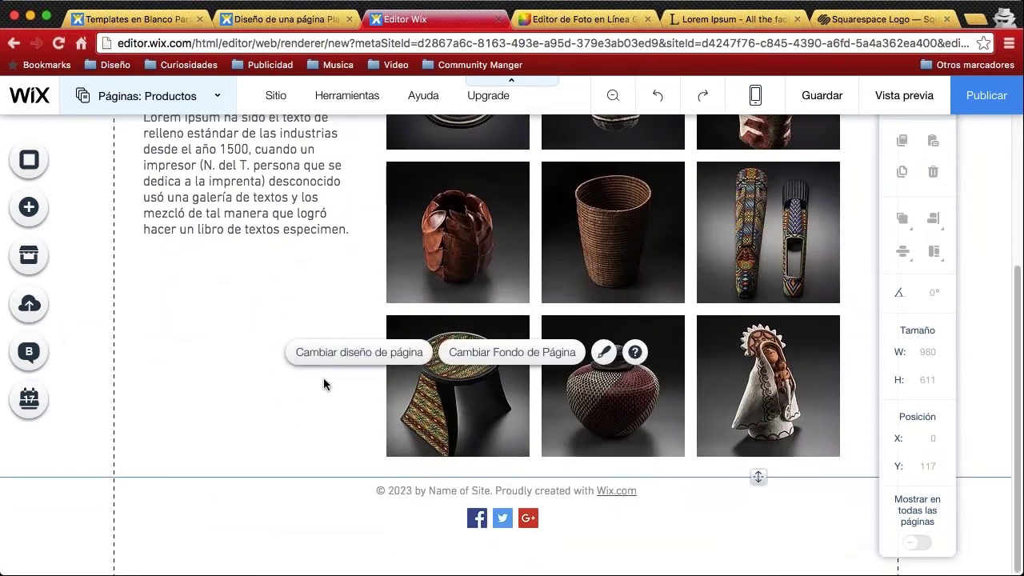
scroll(323, 378, up, 6)
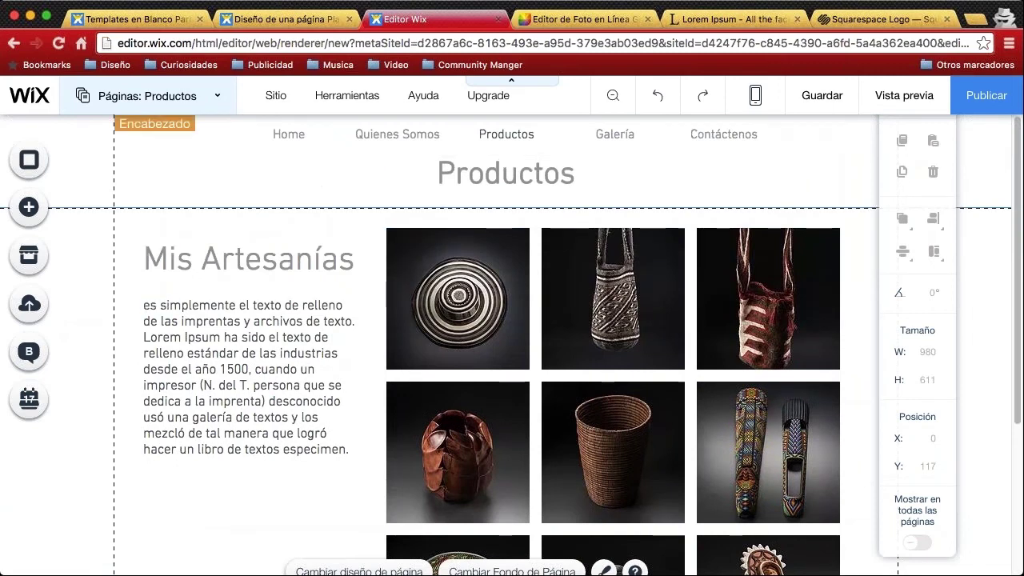
Preview the Productos page, look through the gallery and open the hat photo, Foto 40, in the enlarged view
click(889, 102)
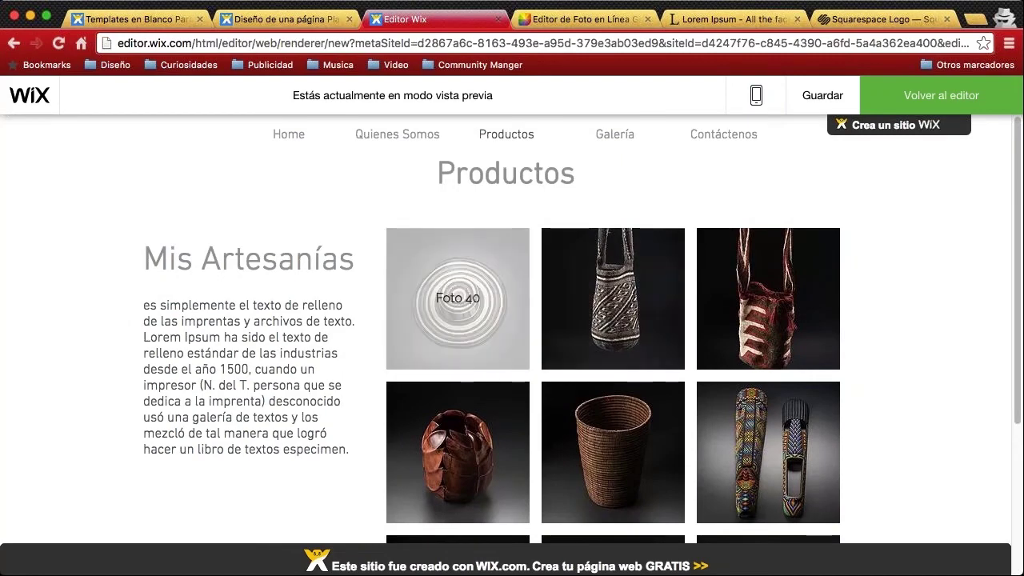
scroll(672, 294, down, 5)
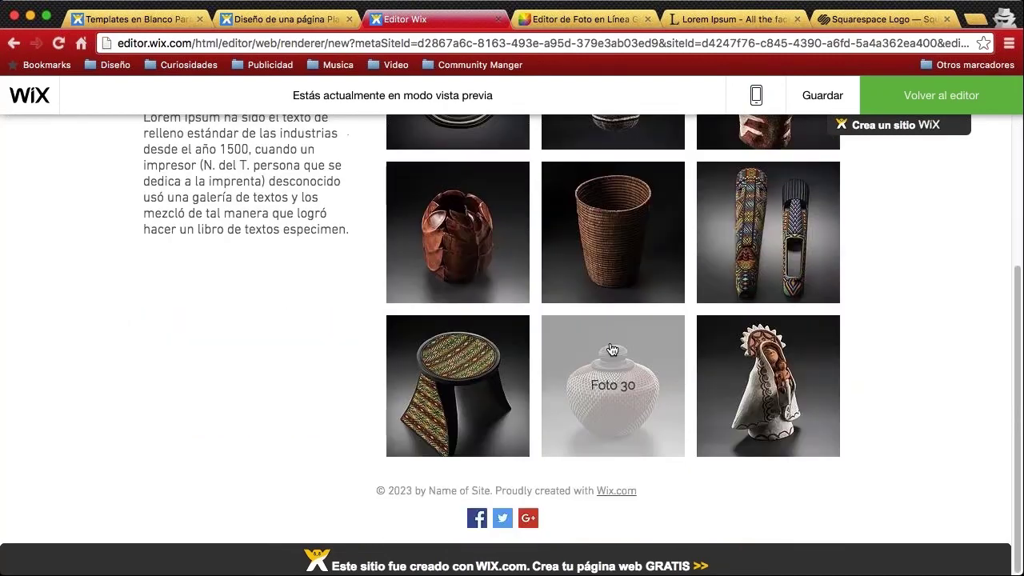
scroll(505, 386, up, 5)
click(448, 244)
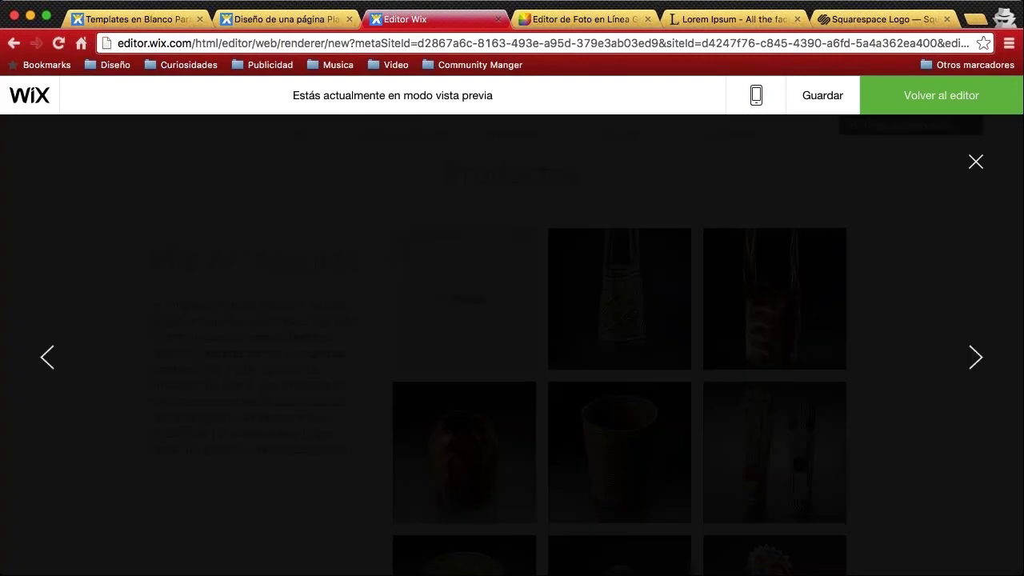
Close the enlarged photo, check the Home, Quienes Somos, Productos, Galería and Contáctenos pages in the preview, and return to the editor
click(975, 163)
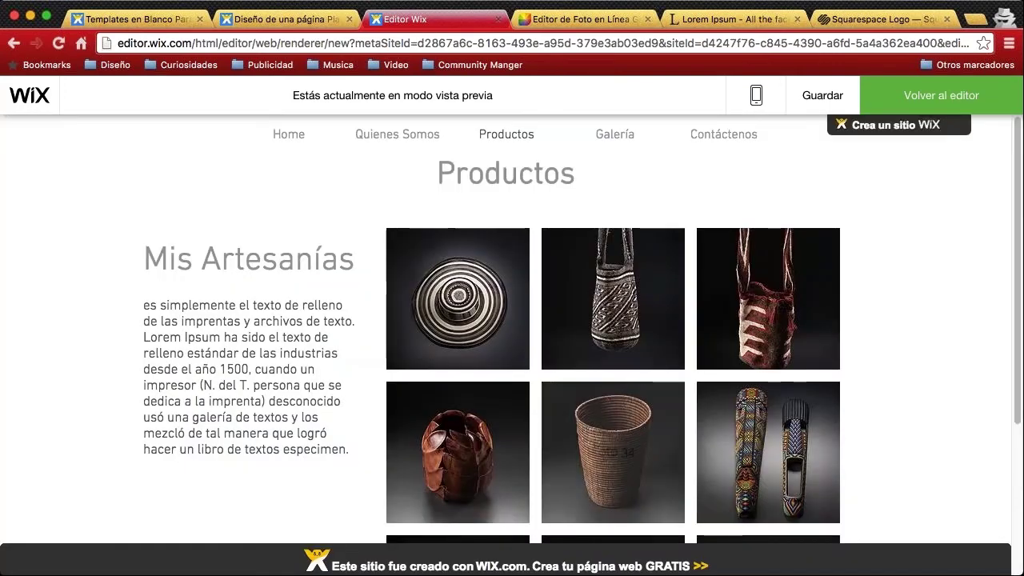
click(644, 328)
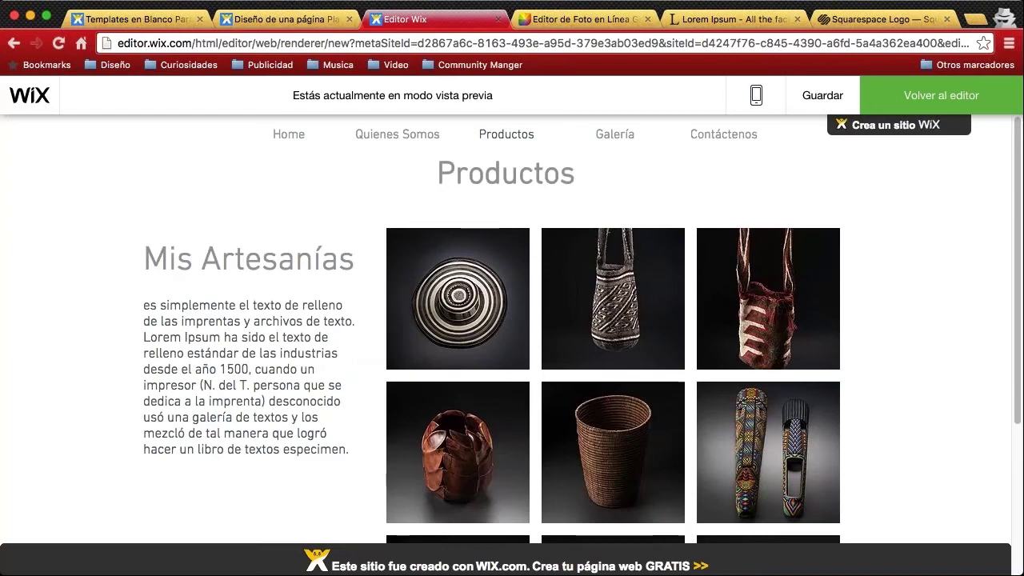
click(298, 138)
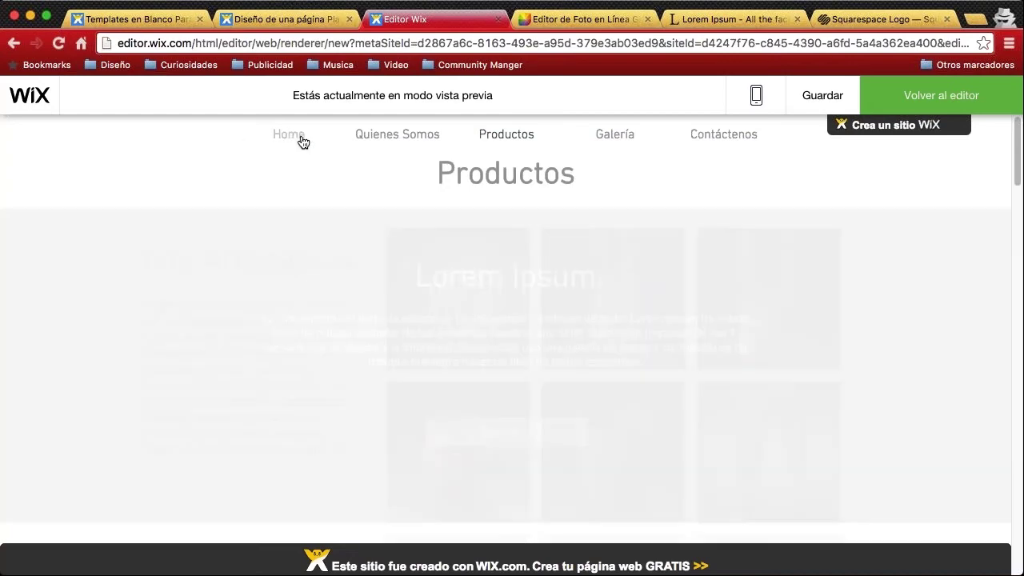
click(364, 141)
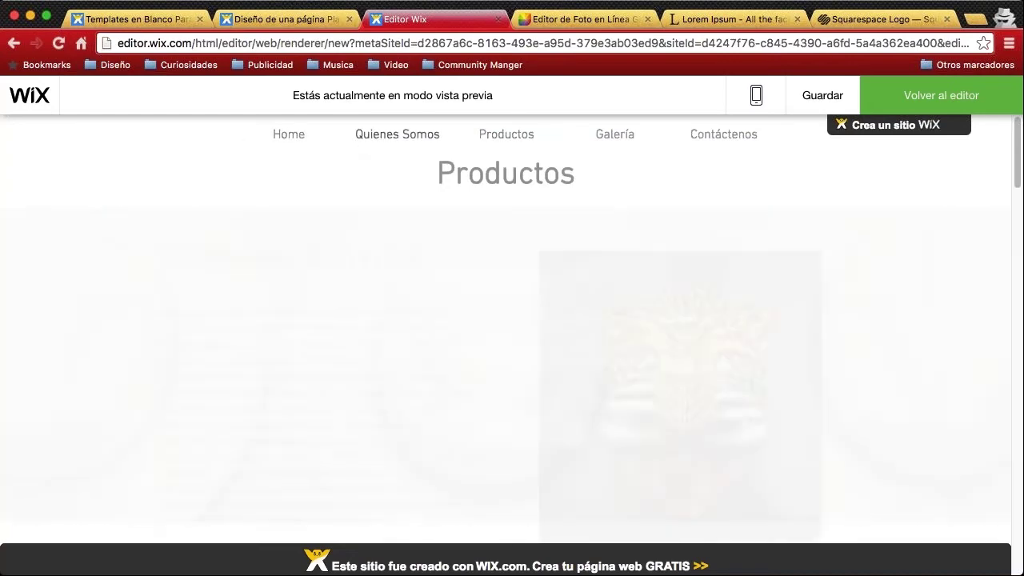
scroll(512, 364, down, 3)
scroll(508, 361, up, 3)
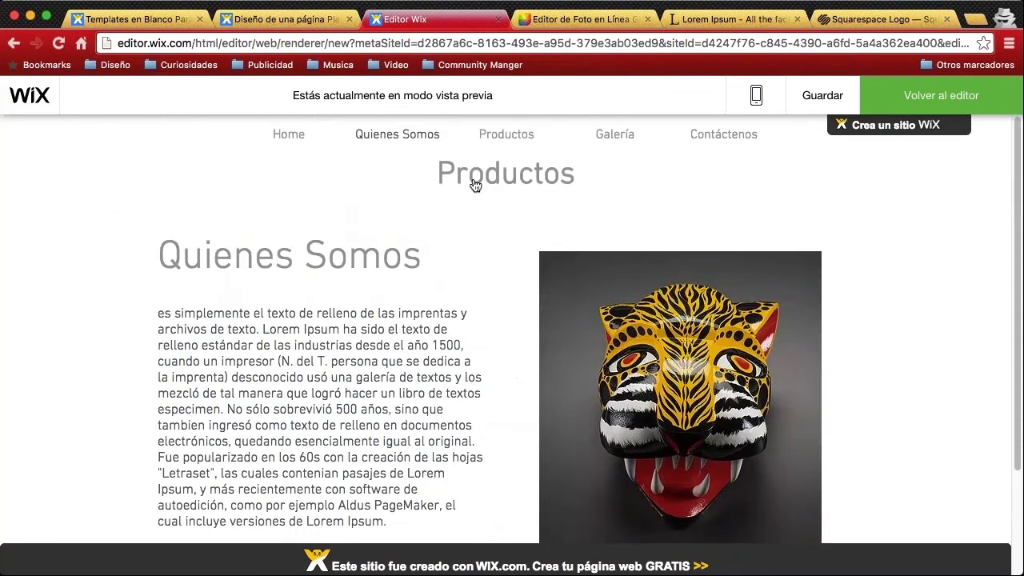
click(520, 146)
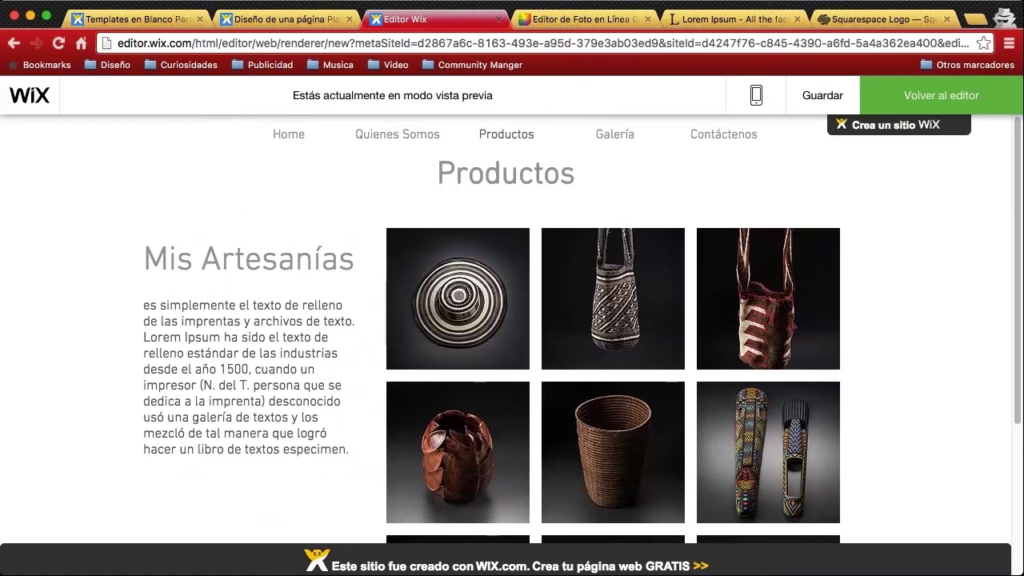
click(608, 136)
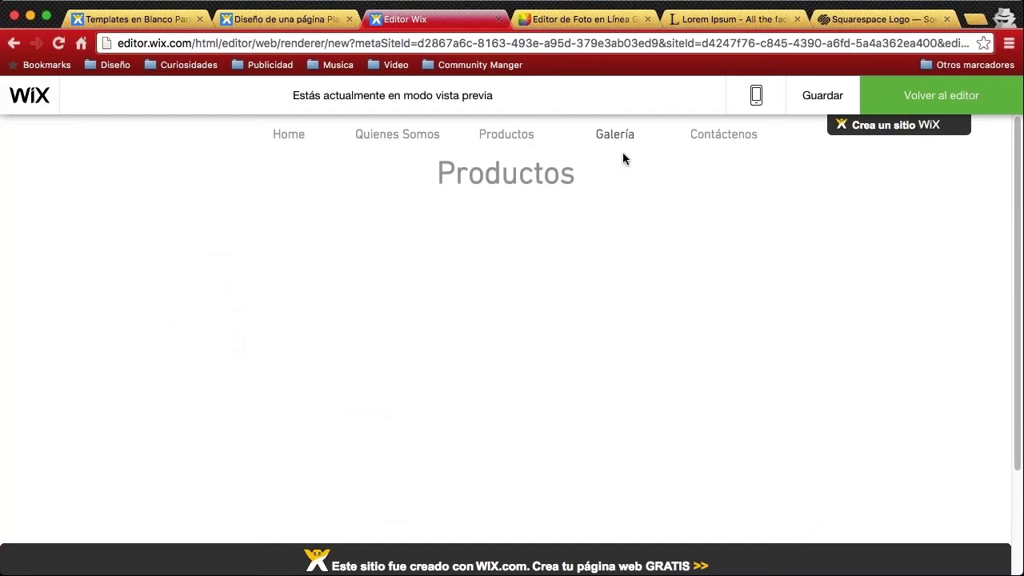
click(709, 140)
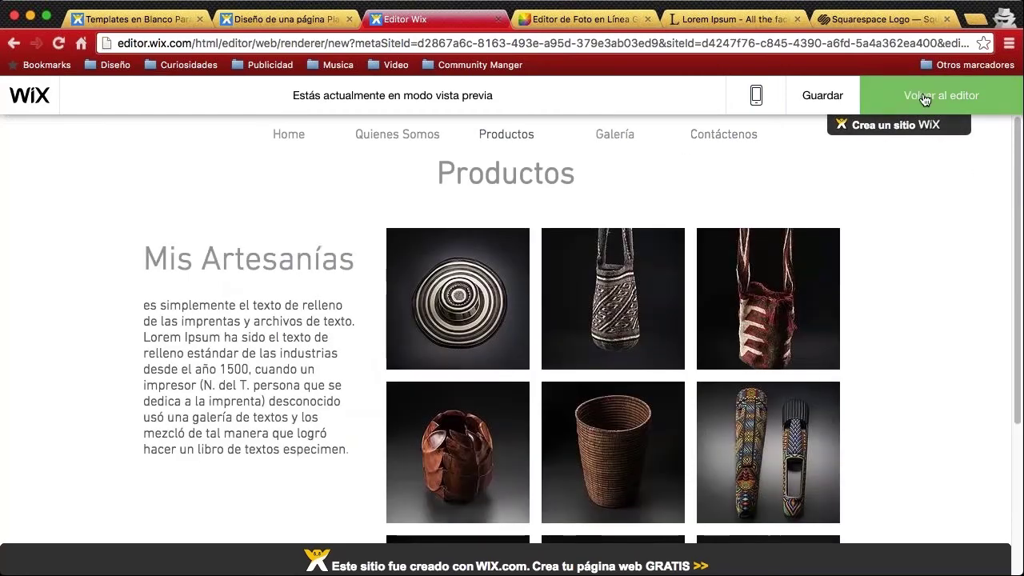
click(916, 96)
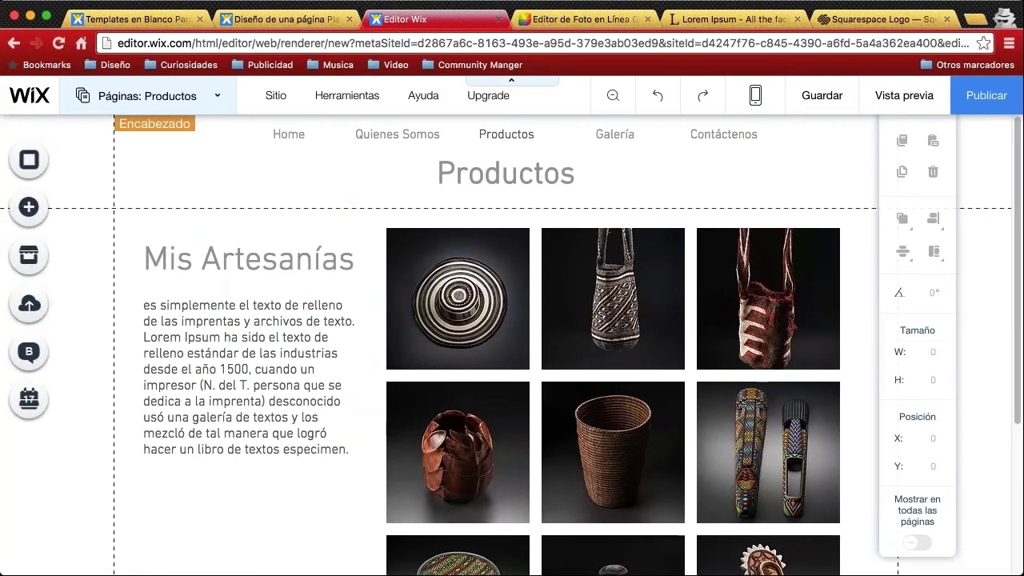
Delete the Galería page from the site and confirm its removal
double_click(556, 142)
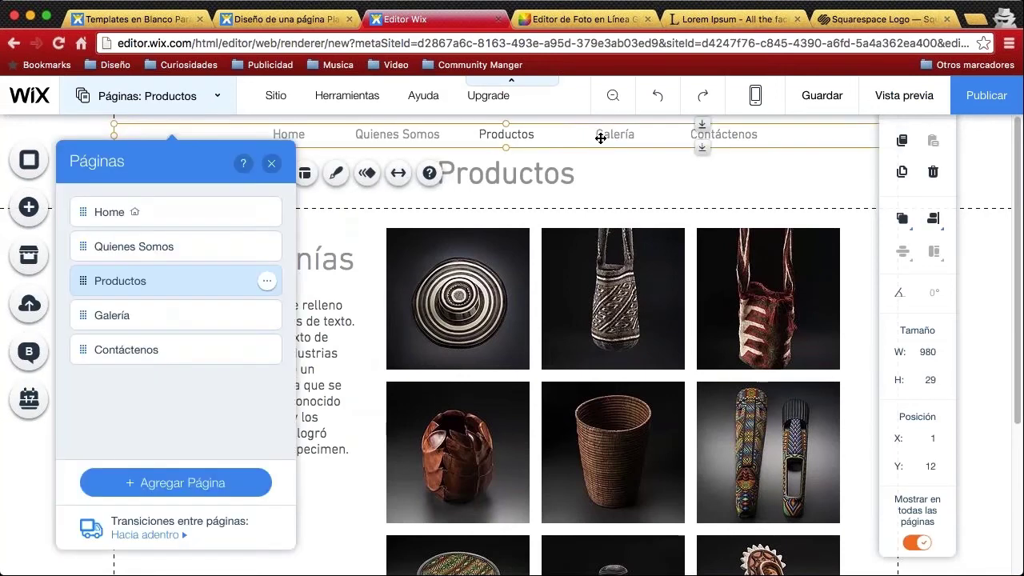
click(613, 140)
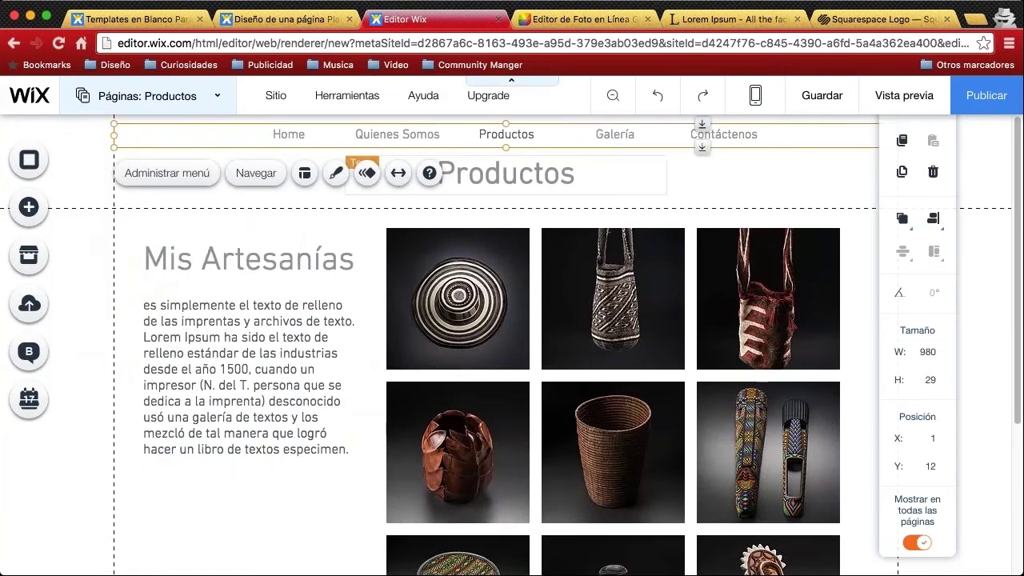
double_click(574, 134)
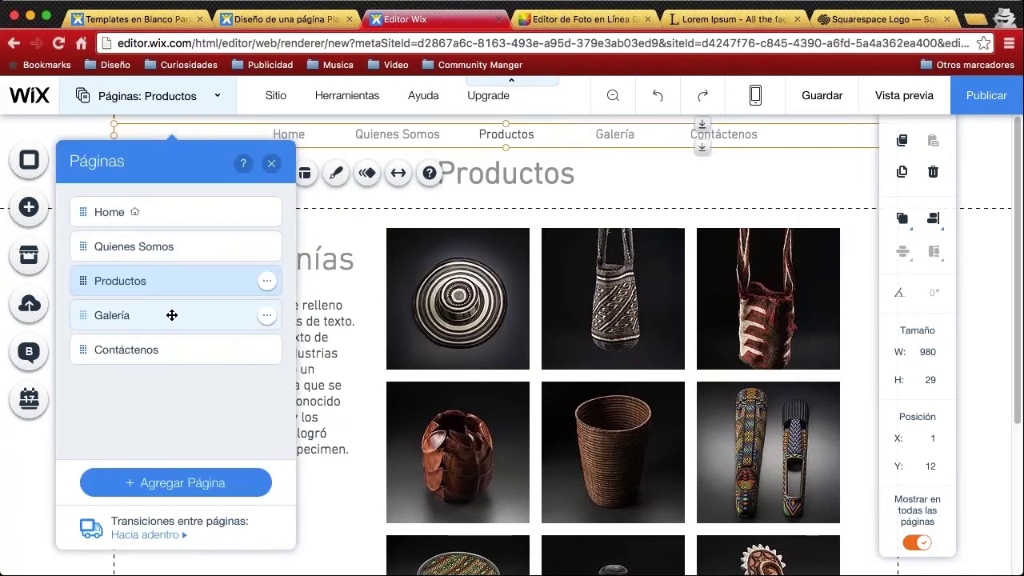
click(267, 316)
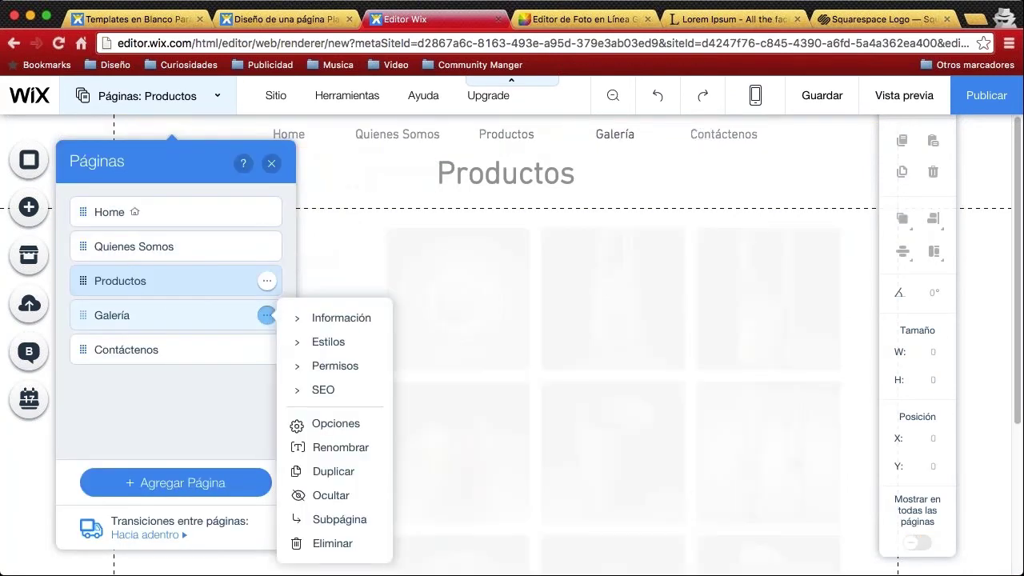
click(273, 317)
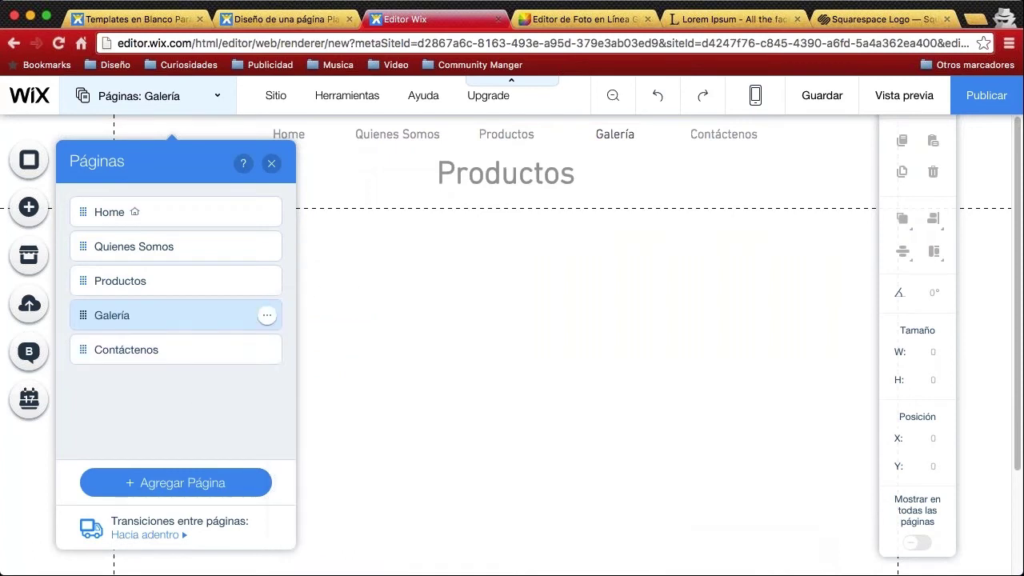
click(269, 318)
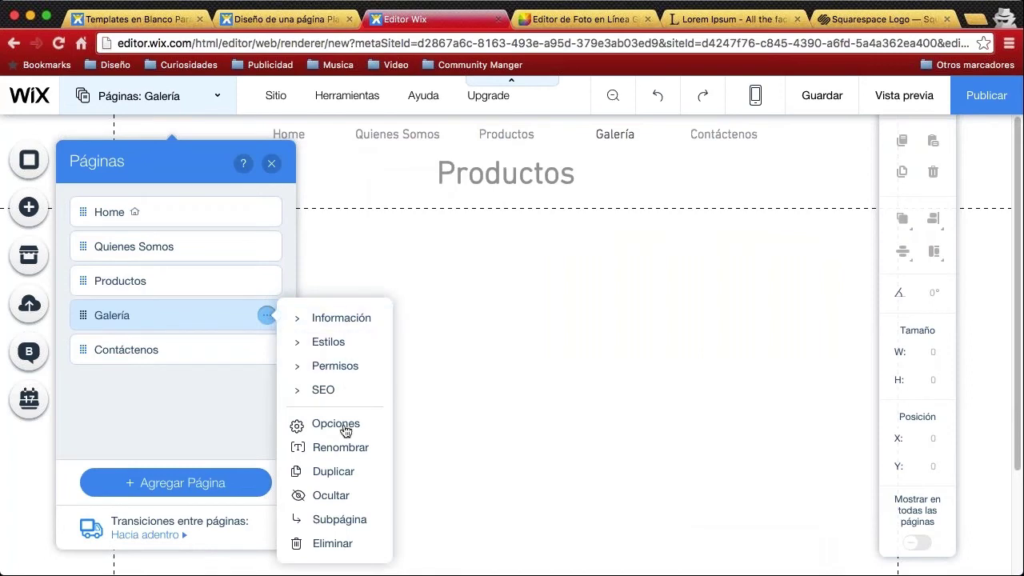
click(332, 545)
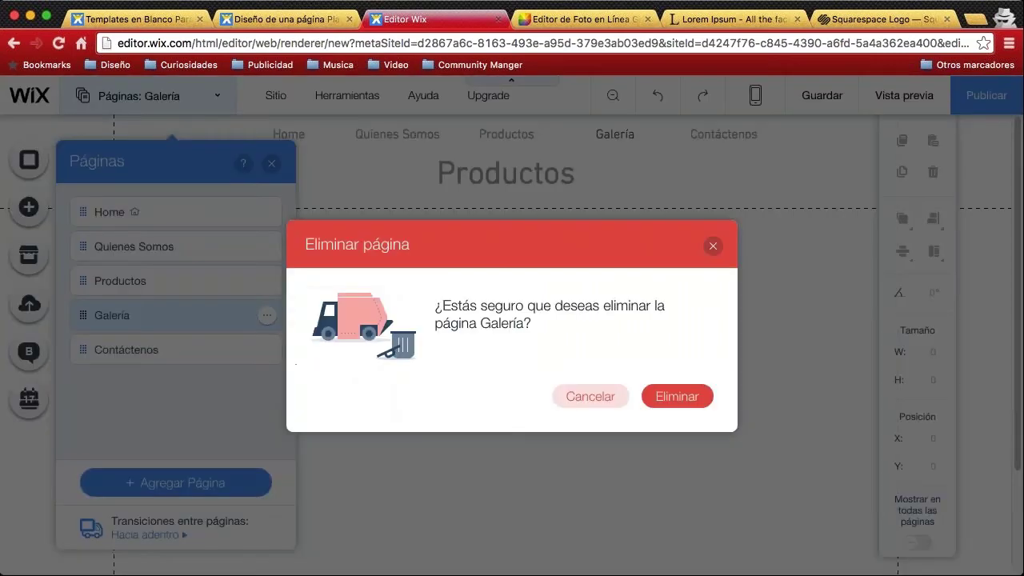
click(677, 398)
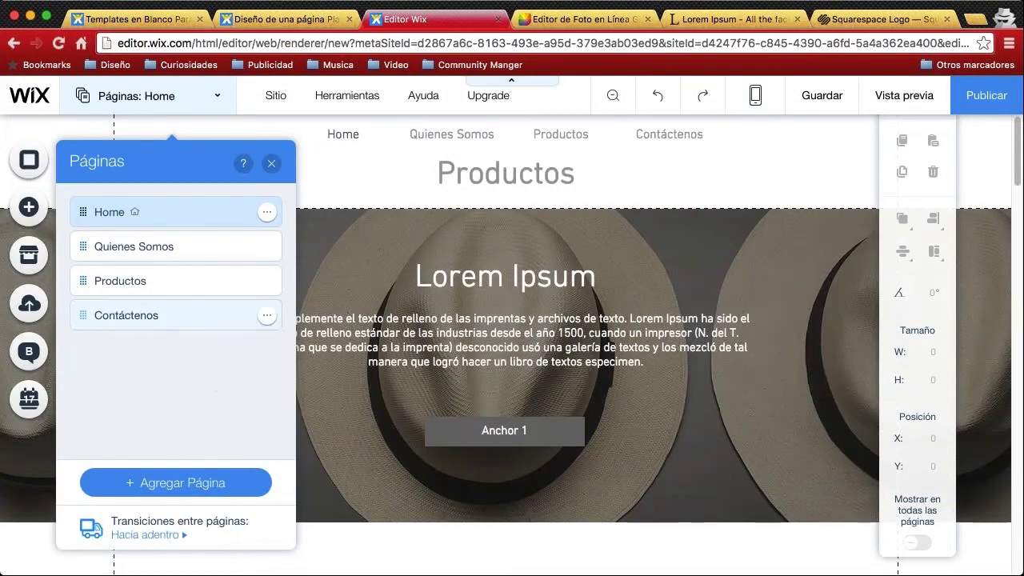
Switch to the Contáctenos page for editing and close the page list
click(189, 318)
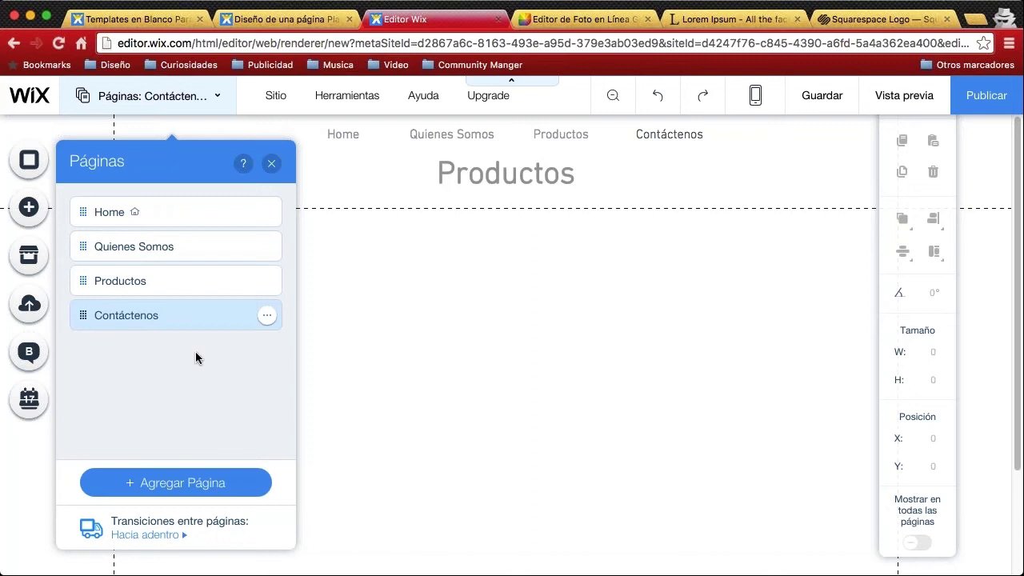
double_click(182, 318)
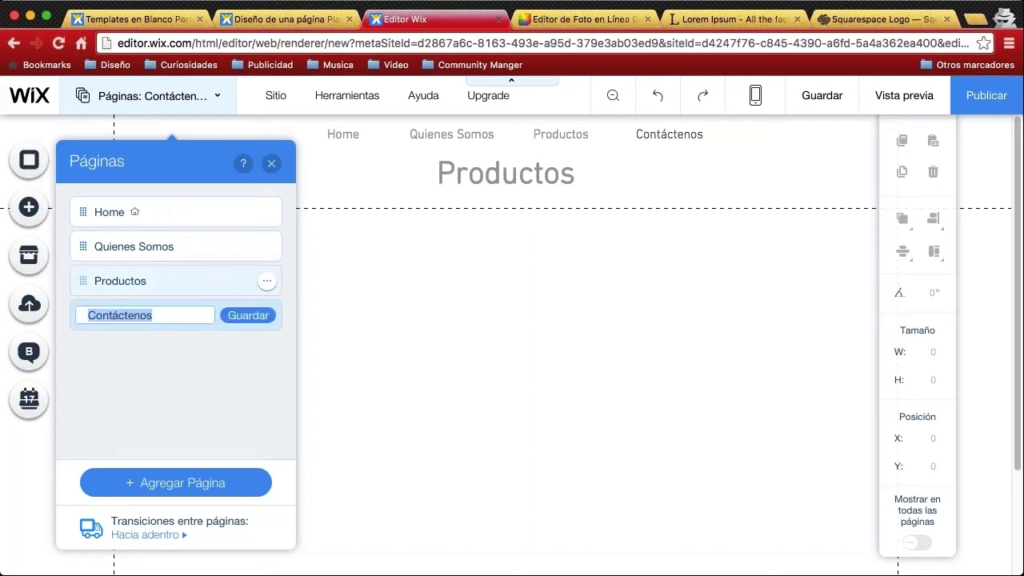
click(271, 163)
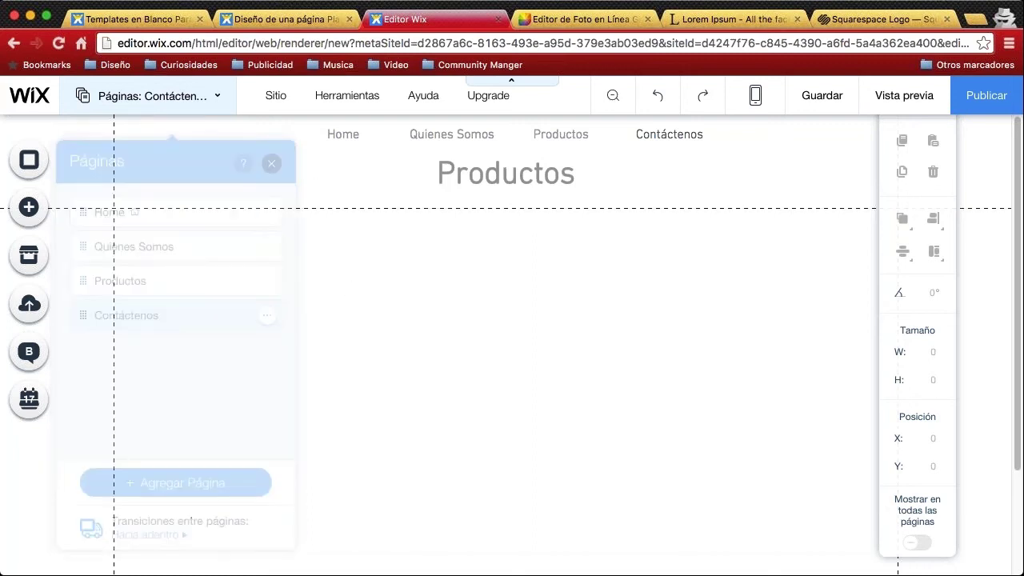
Replace the header title text with "Contáctenos" and close the text options
click(476, 179)
double_click(476, 179)
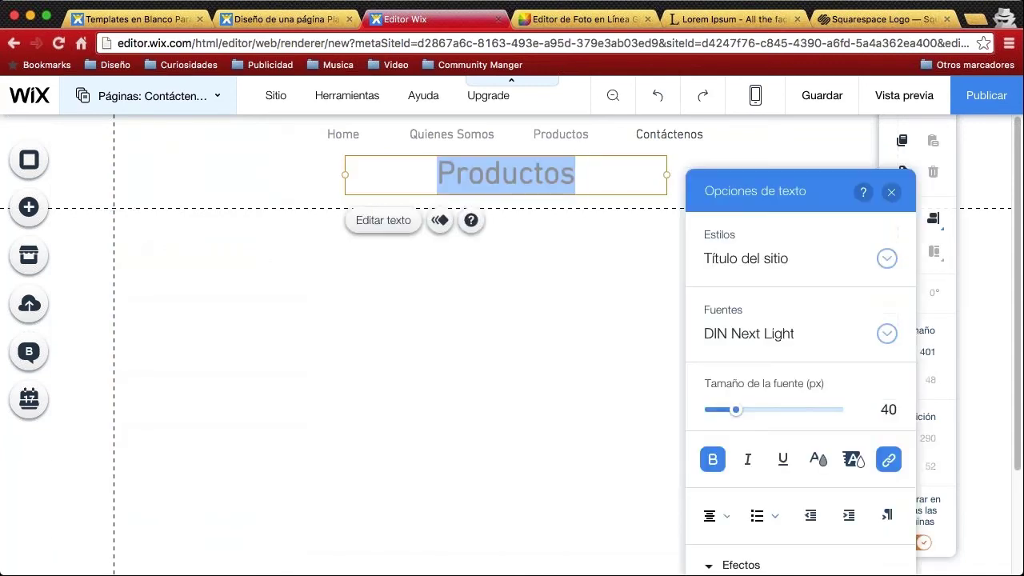
text(Cont)
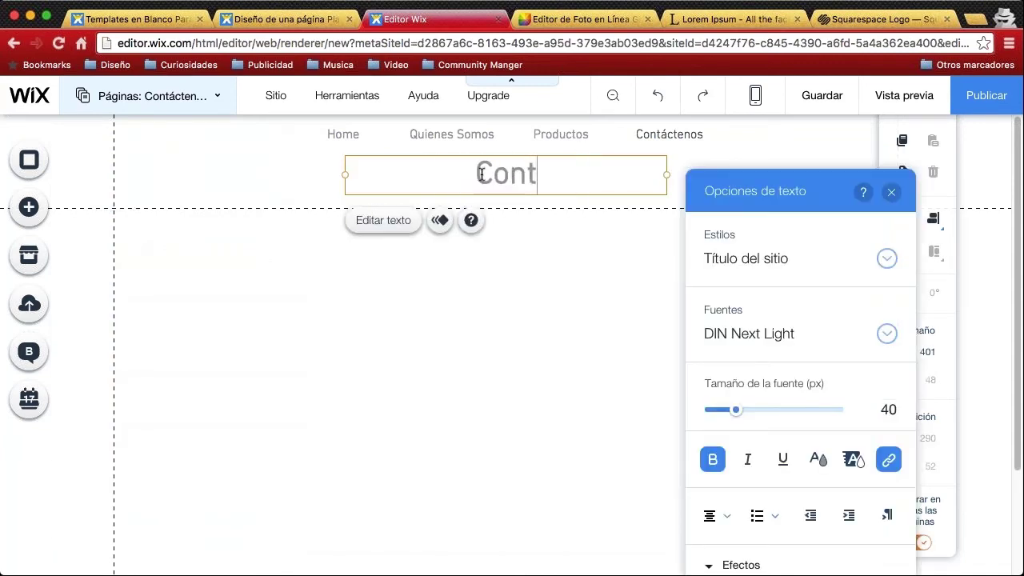
text(áctenos)
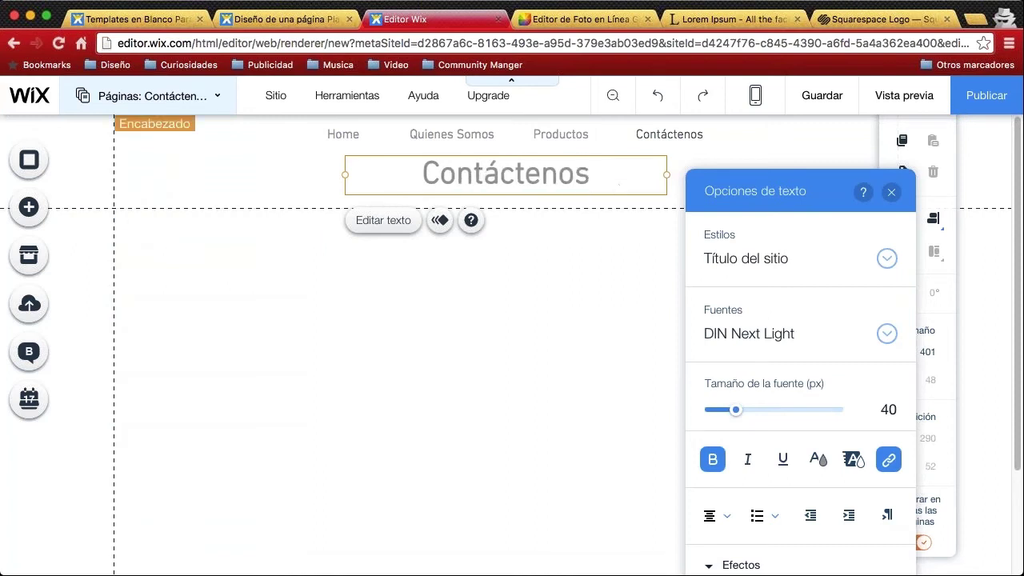
click(892, 192)
click(674, 225)
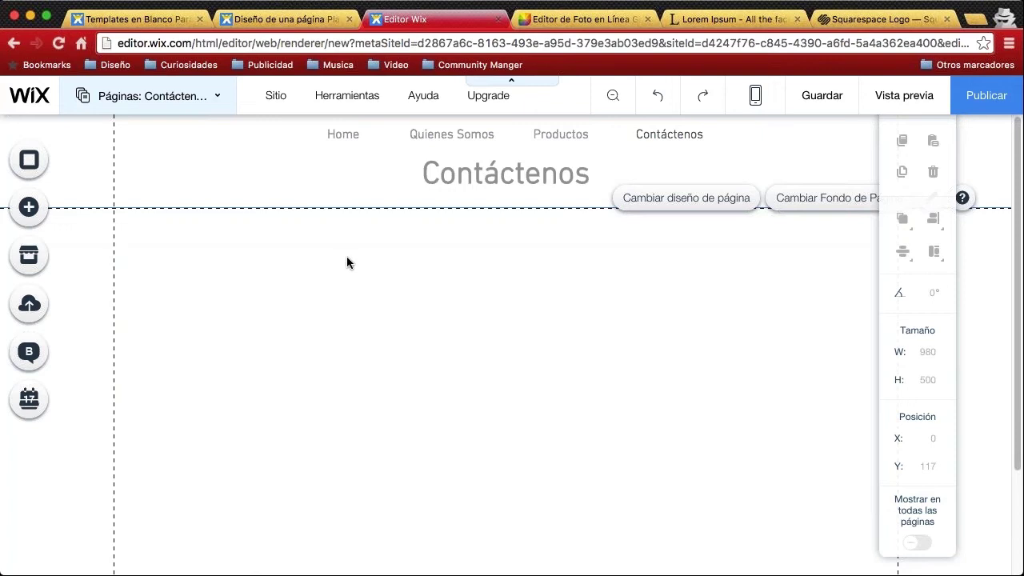
Add a Google map from the contact elements to the Contáctenos page and place it at the left margin just below the header
click(56, 210)
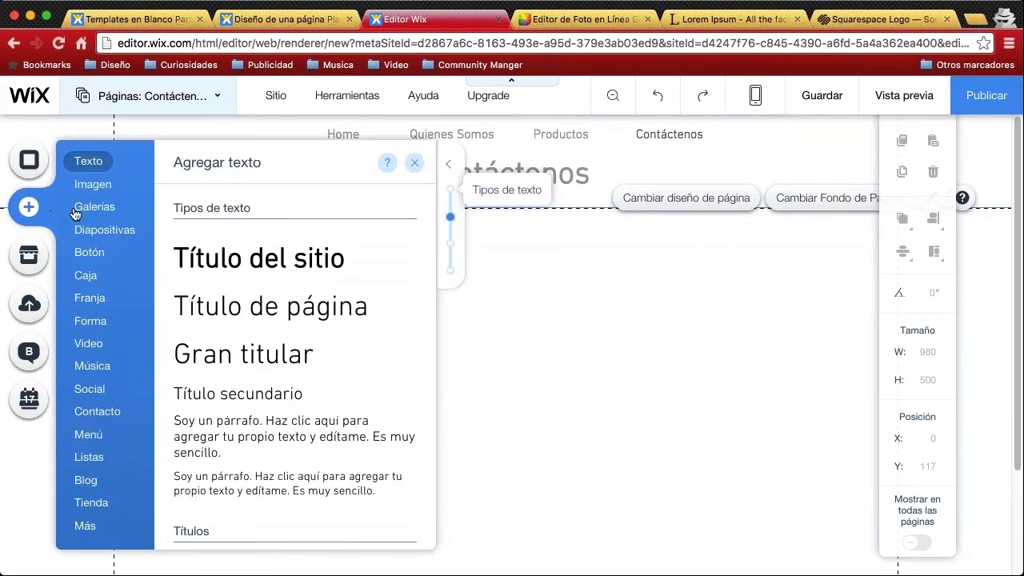
click(94, 207)
click(95, 503)
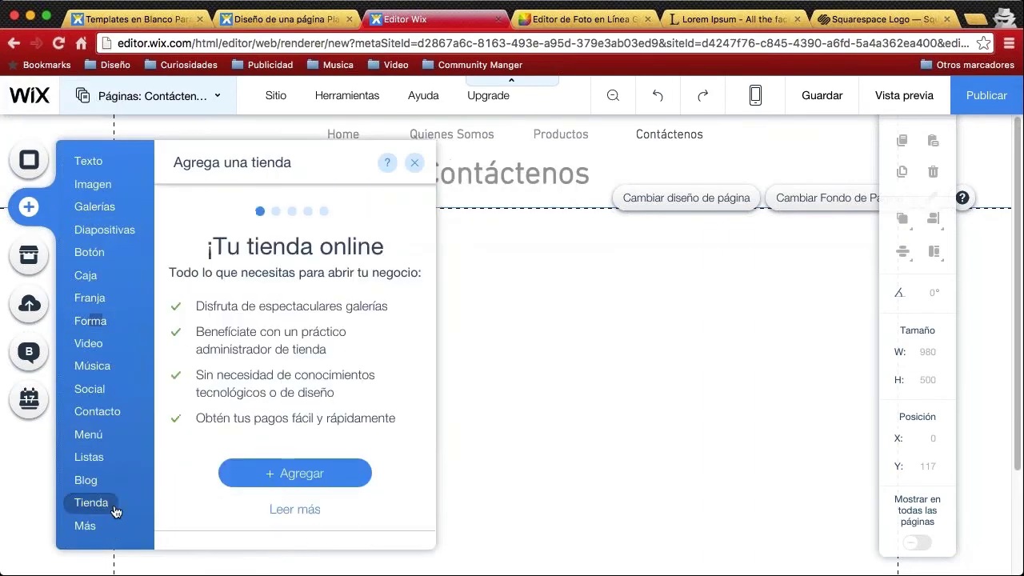
click(89, 457)
click(98, 411)
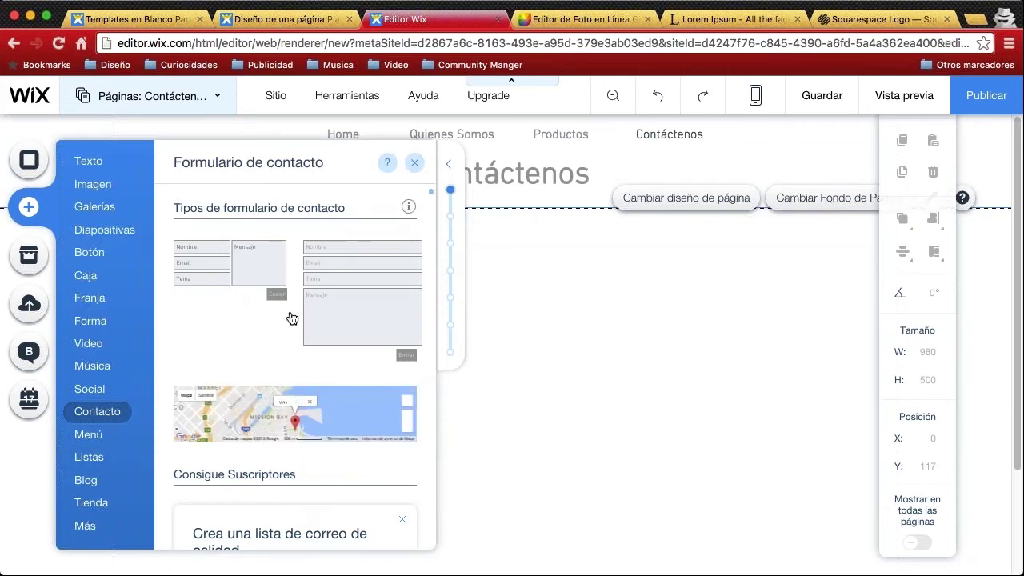
drag(339, 415, 562, 307)
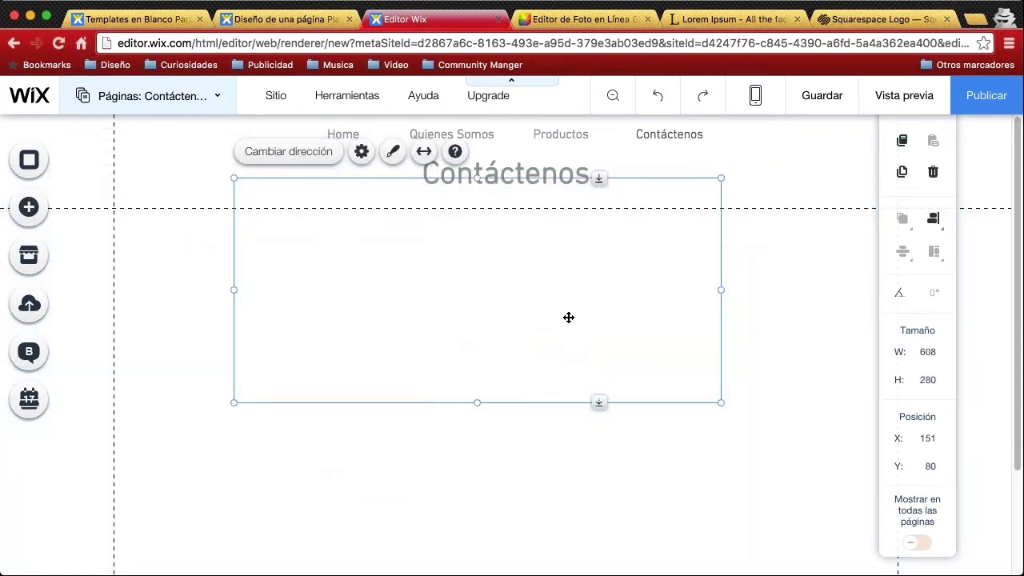
drag(492, 312, 391, 313)
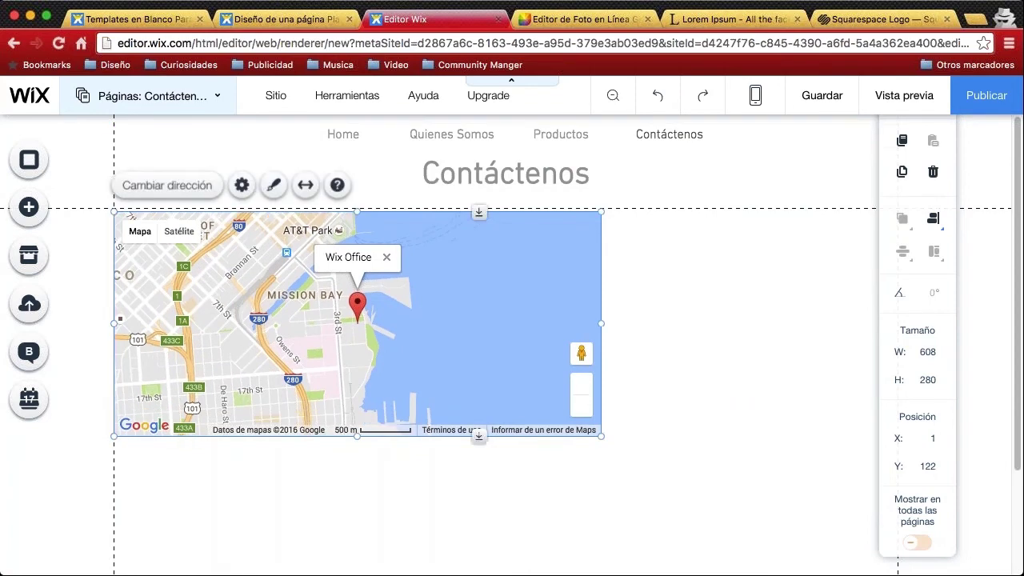
Widen the map to about 986 px to span the page and move it up against the header line
drag(600, 329, 902, 322)
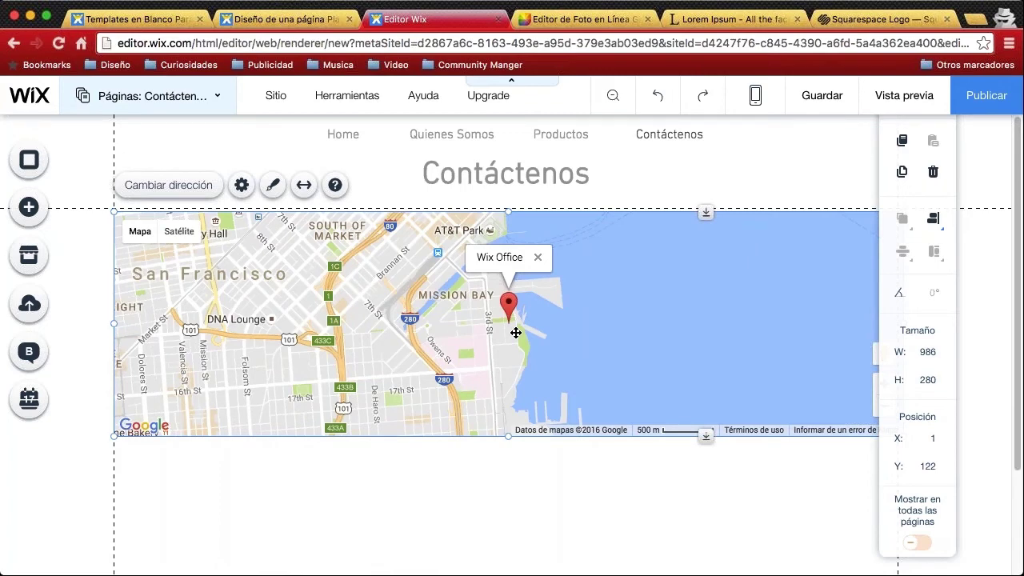
scroll(460, 307, down, 1)
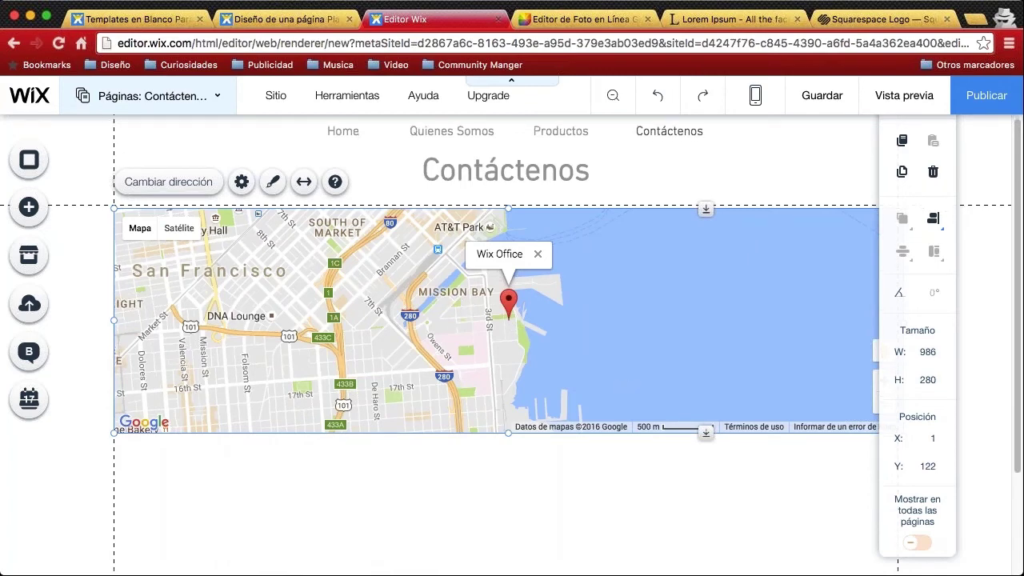
scroll(481, 296, up, 1)
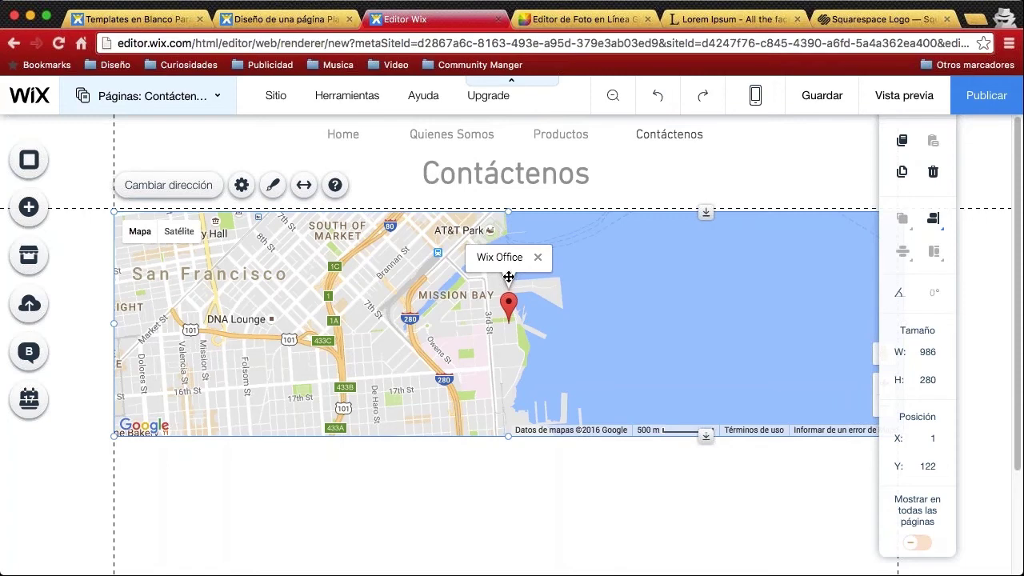
drag(593, 280, 563, 309)
click(529, 458)
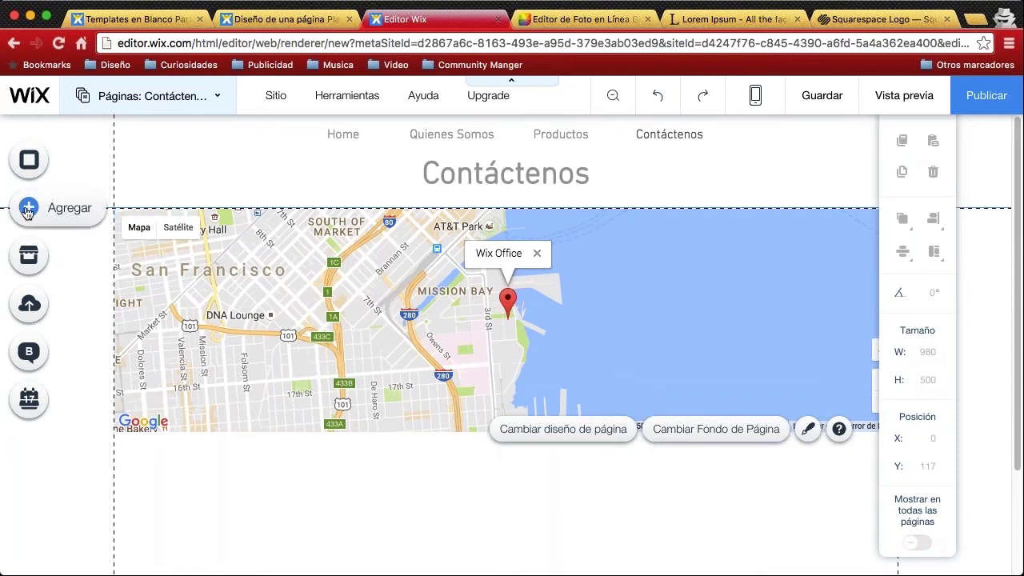
Add the contact form with stacked fields to the page and place it below the map at about X 662, Y 439
click(67, 209)
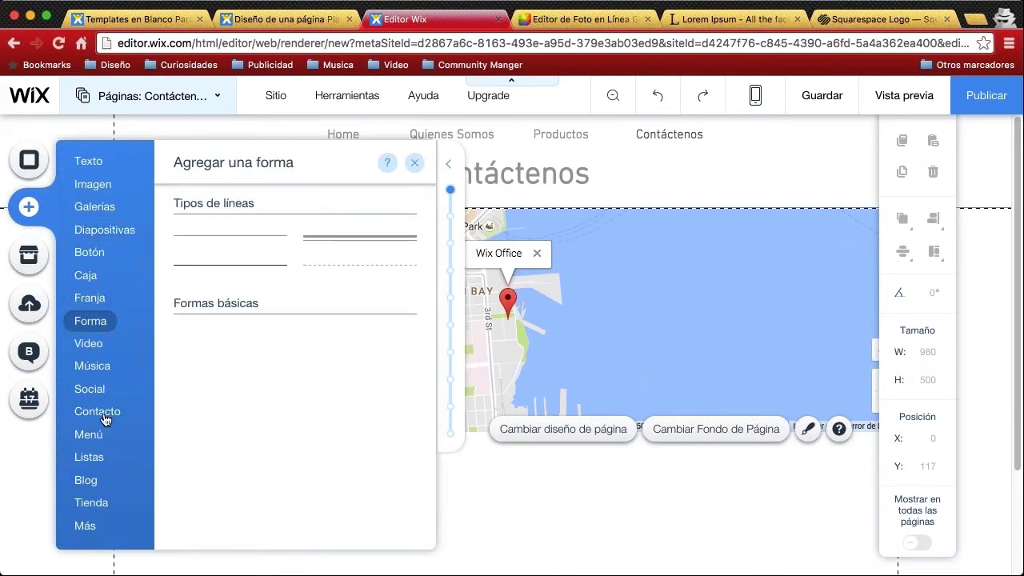
mouse_move(105, 413)
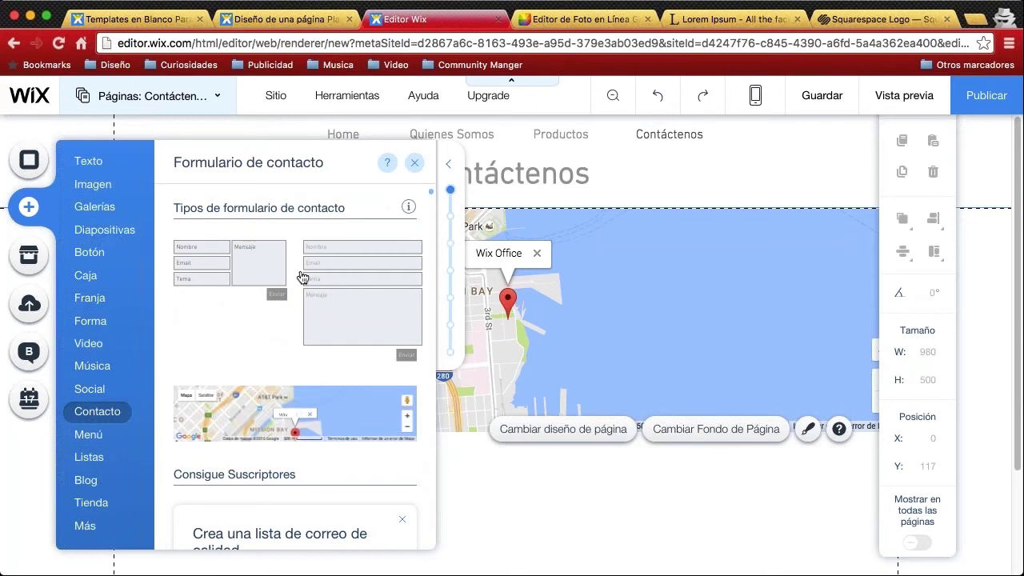
scroll(327, 279, down, 10)
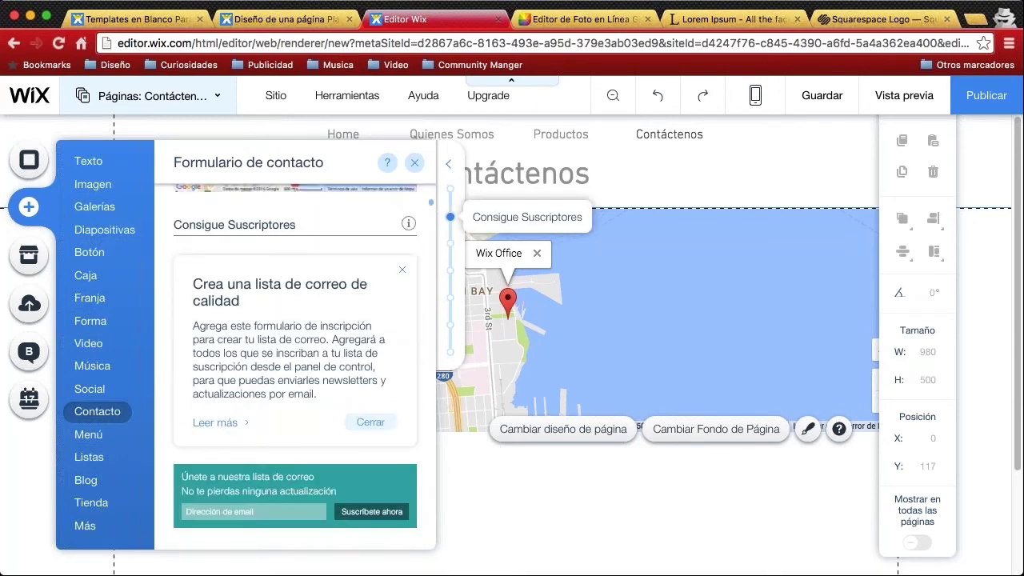
scroll(322, 288, up, 8)
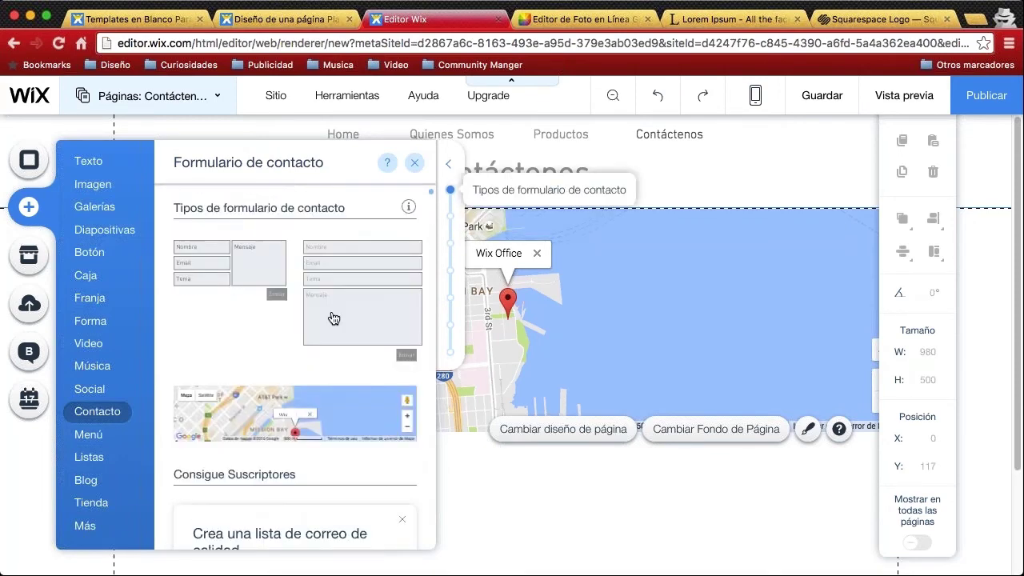
drag(322, 288, 685, 494)
scroll(733, 369, down, 5)
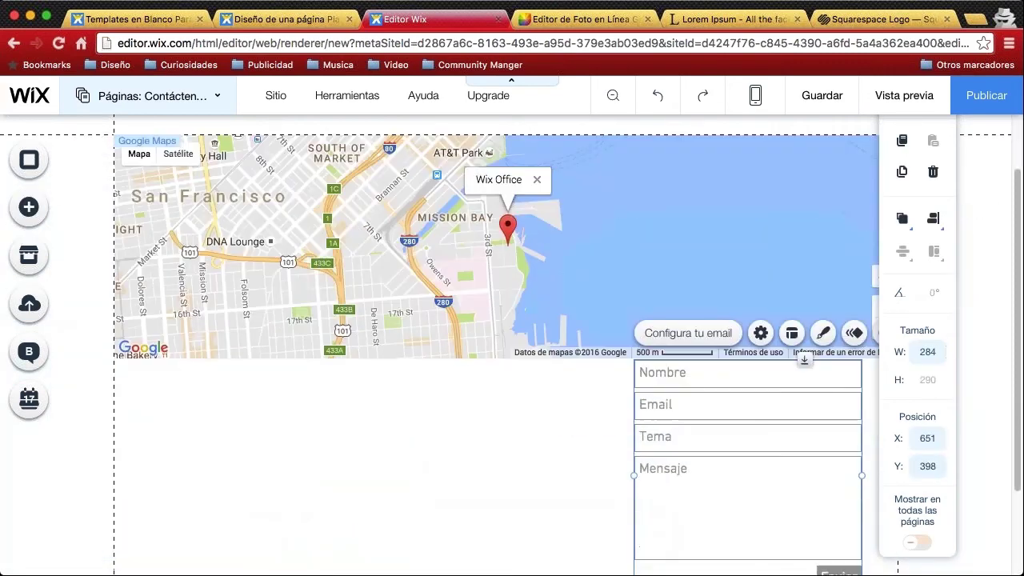
drag(733, 369, 740, 403)
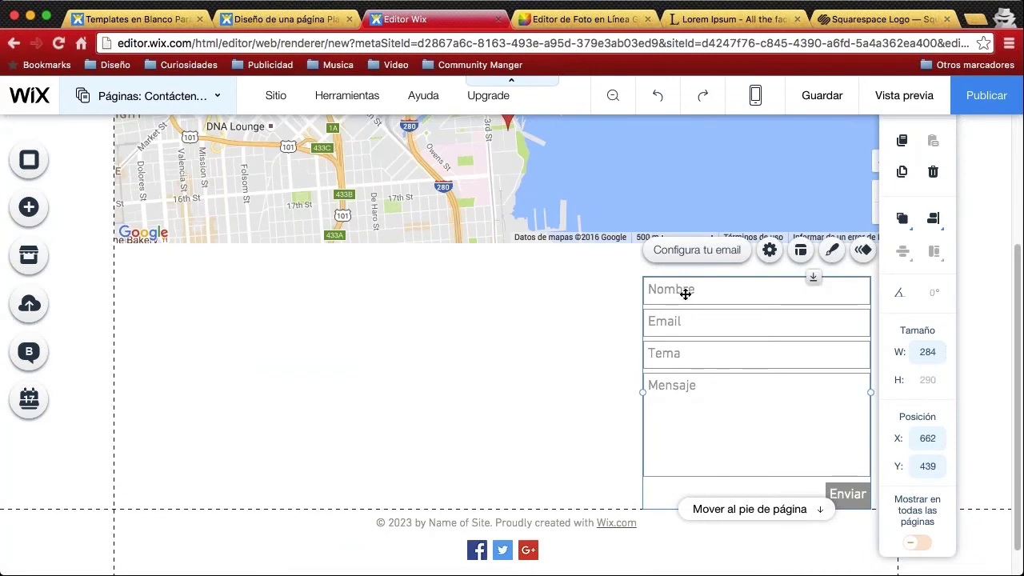
Open the contact form's settings, review the email address, required fields, button name and contact message options, and close them
double_click(682, 353)
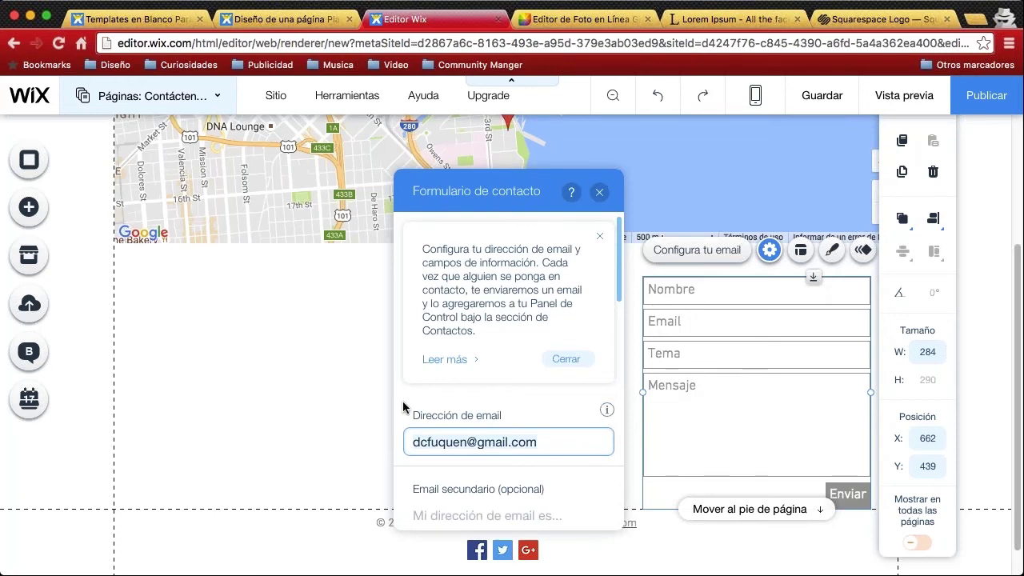
scroll(457, 360, down, 2)
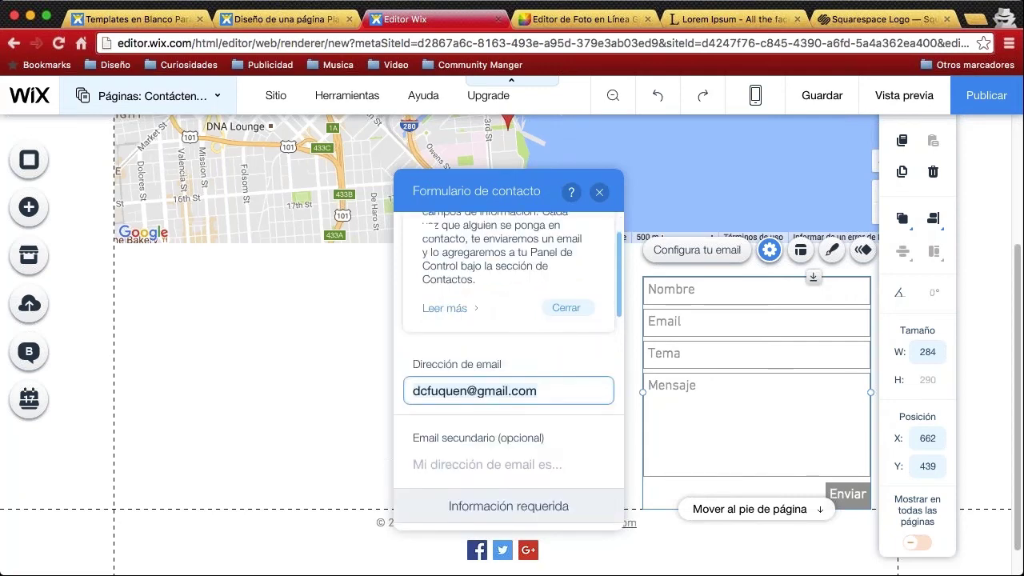
scroll(489, 339, down, 2)
scroll(489, 352, down, 2)
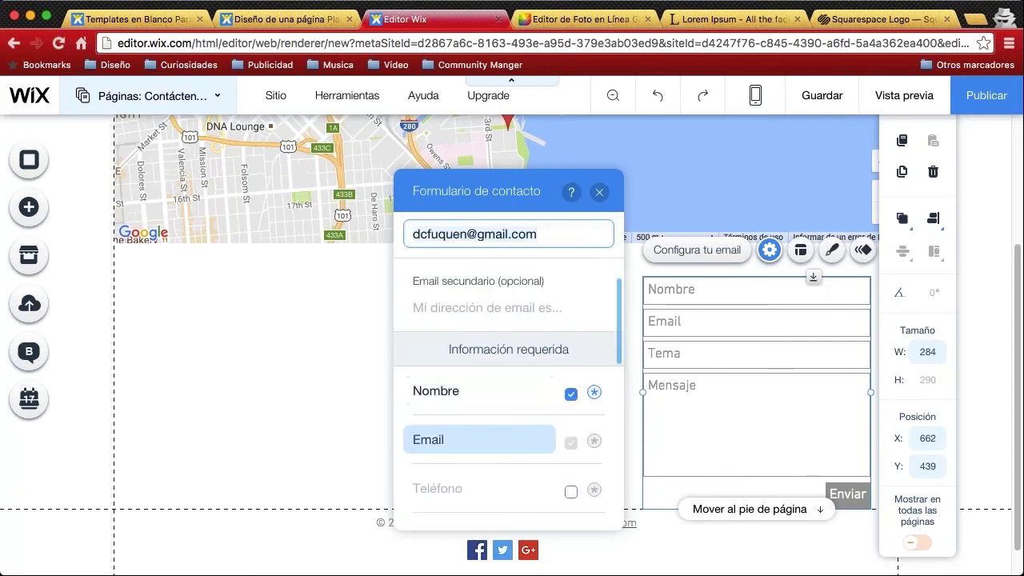
scroll(498, 407, down, 2)
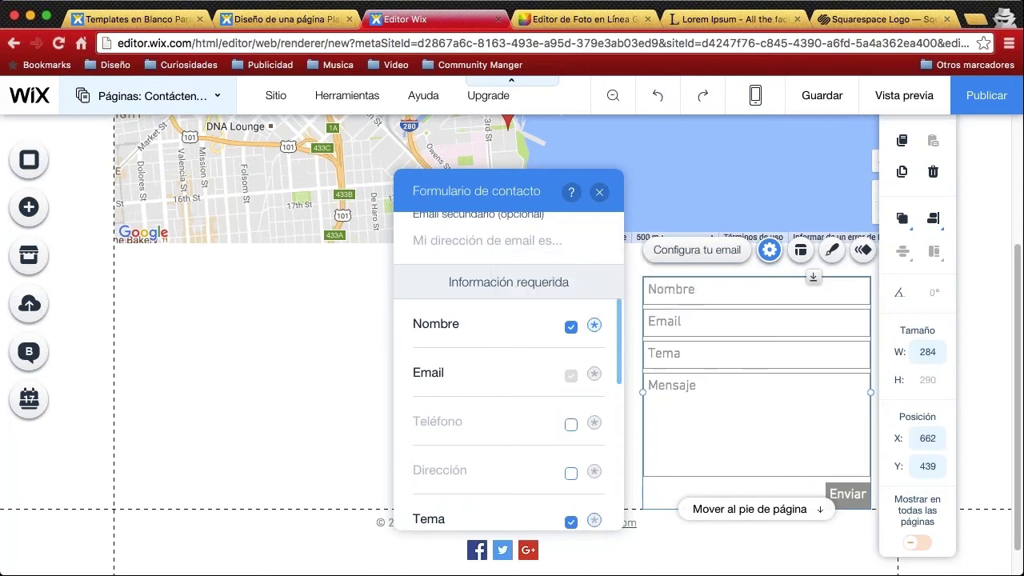
scroll(507, 366, down, 2)
scroll(518, 368, down, 5)
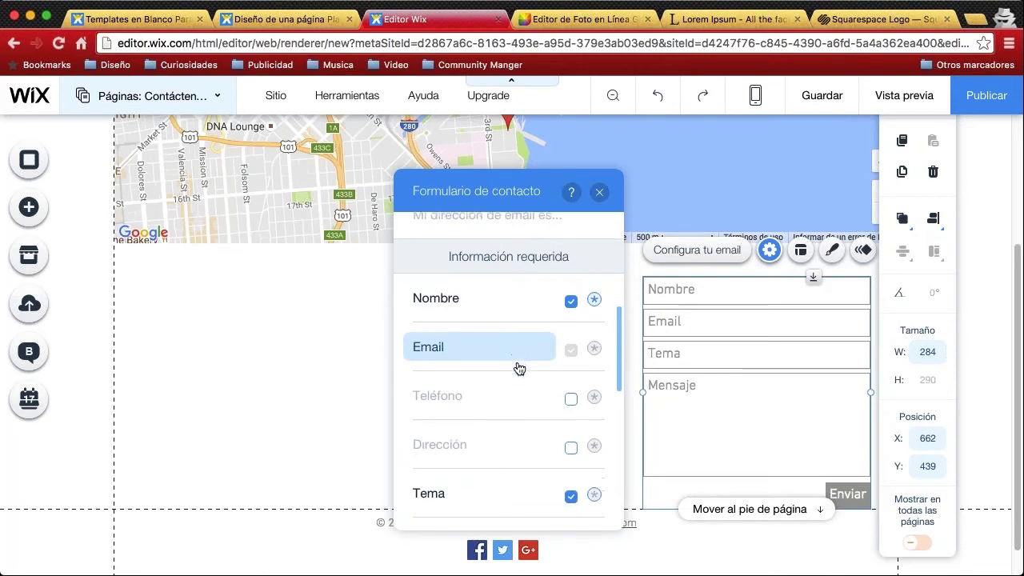
scroll(560, 370, up, 10)
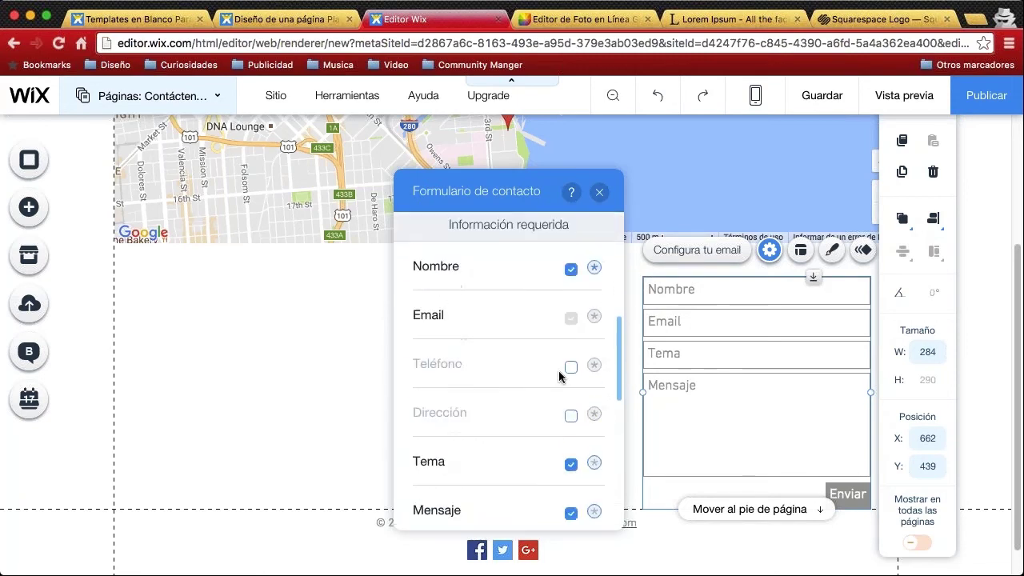
scroll(517, 388, down, 5)
scroll(521, 389, down, 3)
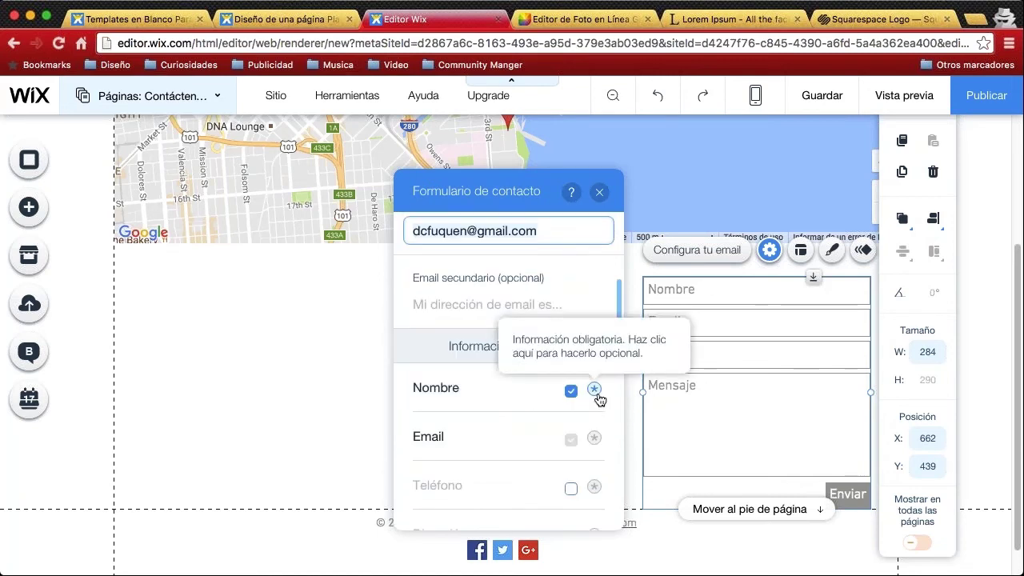
scroll(550, 385, down, 8)
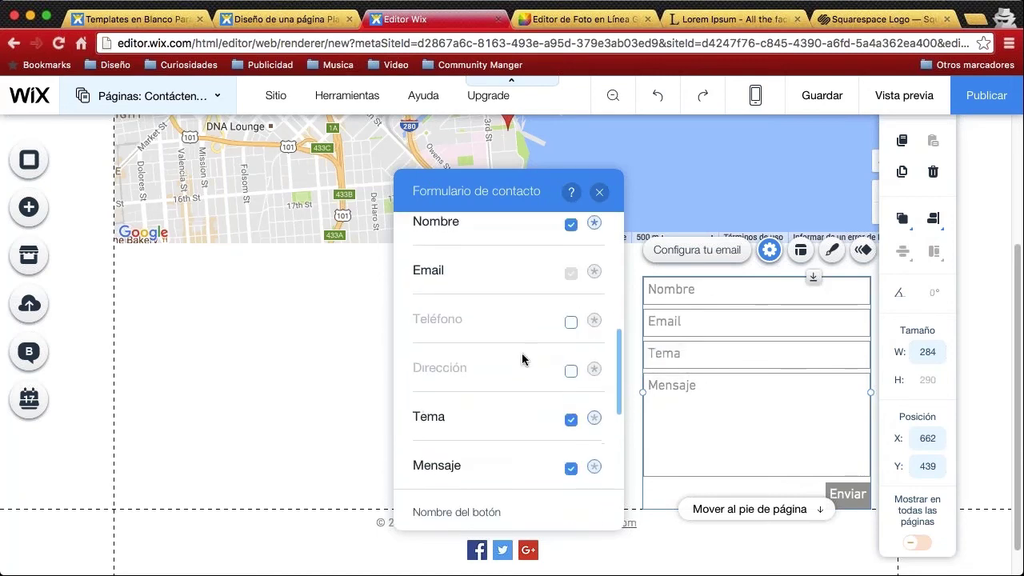
scroll(524, 359, down, 1)
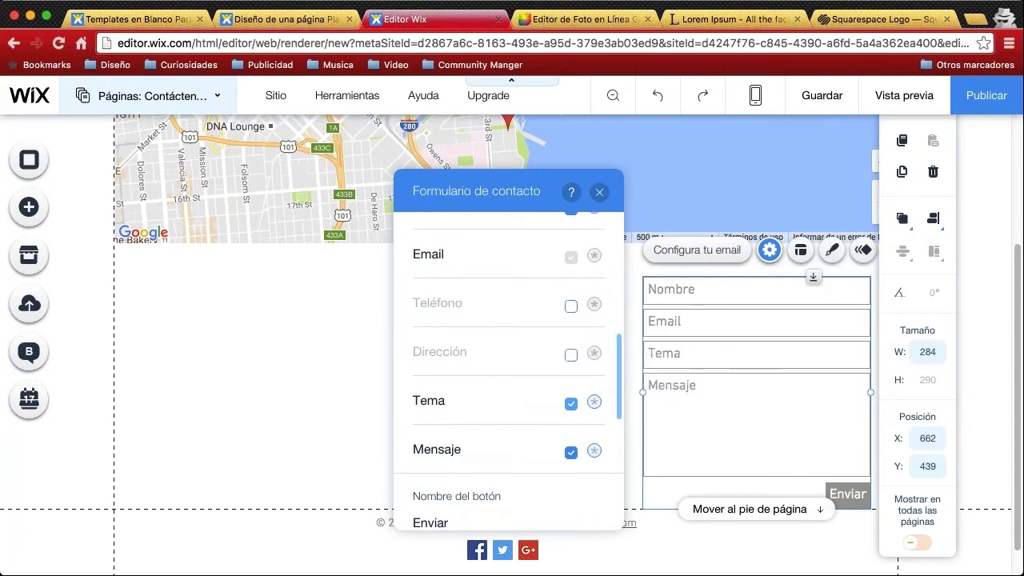
scroll(576, 405, down, 4)
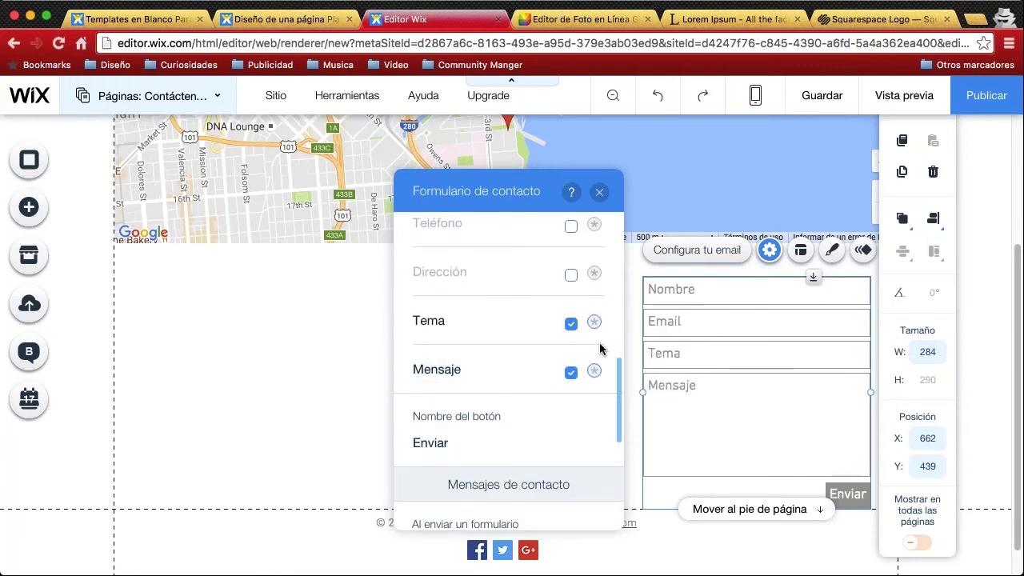
click(594, 373)
scroll(524, 436, down, 1)
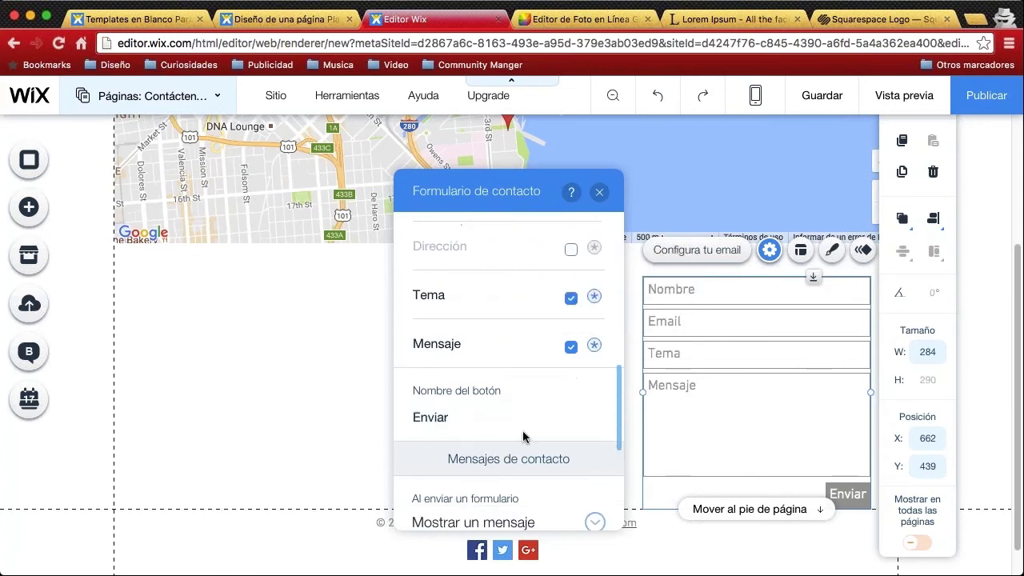
scroll(524, 436, down, 3)
click(600, 192)
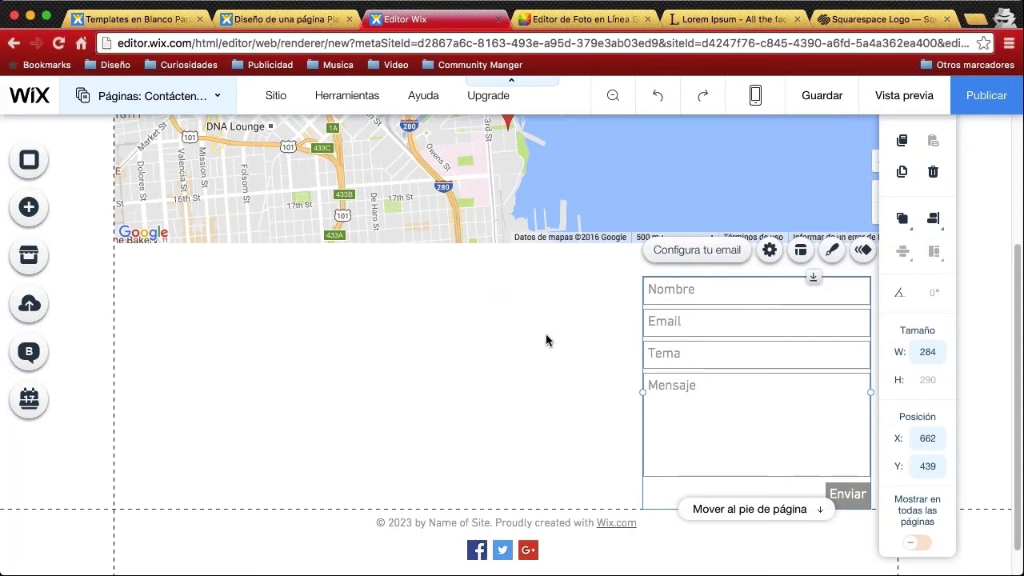
click(541, 341)
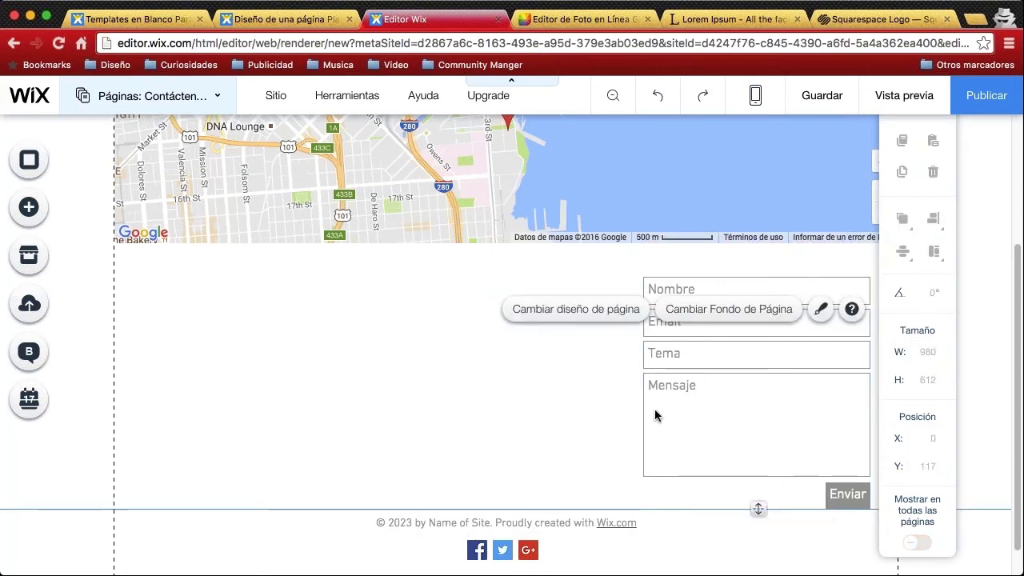
Add a page-title text below the map, opposite the contact form, and replace its text with "Mis datos"
click(389, 362)
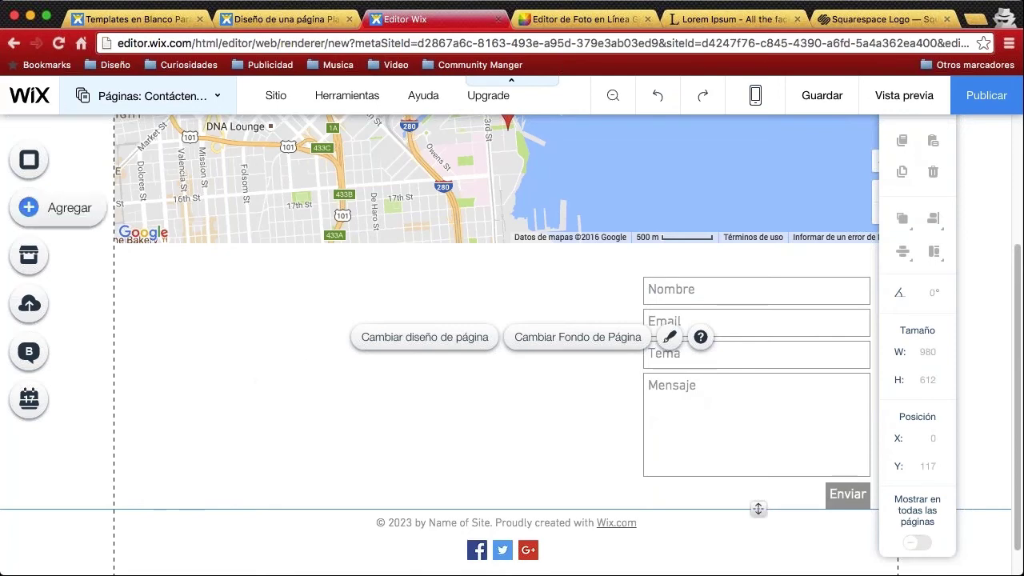
click(76, 211)
click(88, 170)
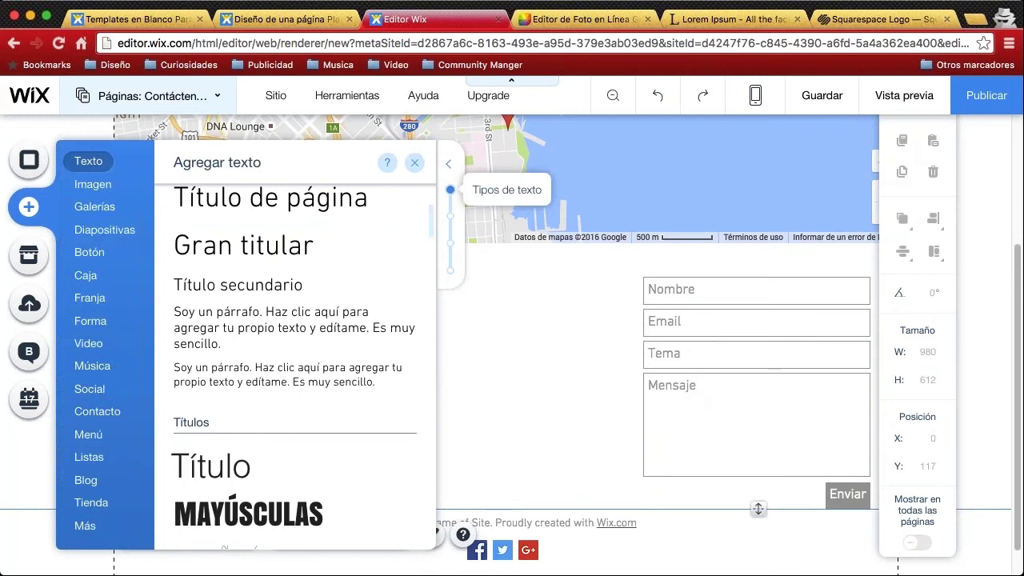
drag(270, 198, 225, 298)
double_click(225, 297)
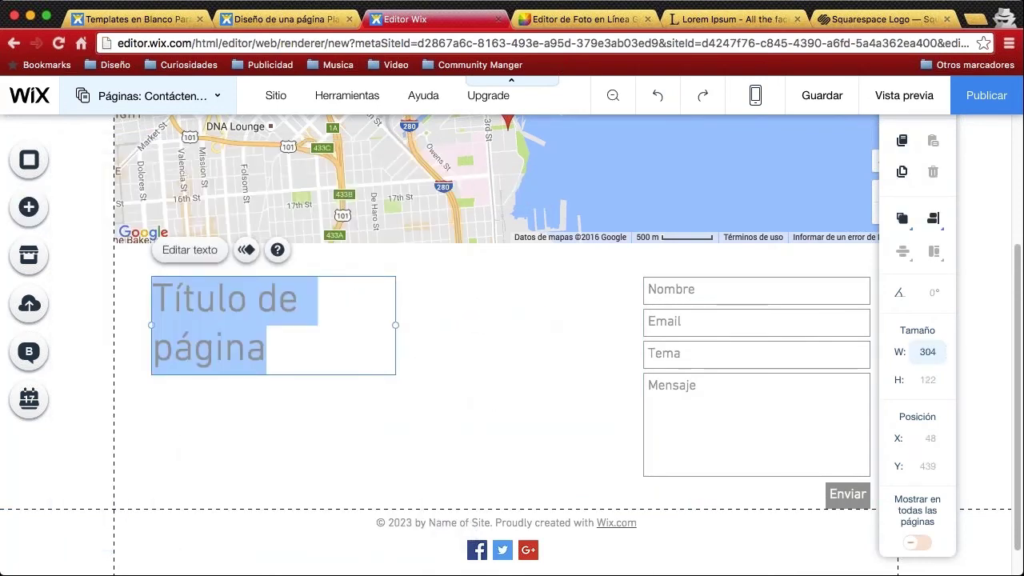
key(BackSpace)
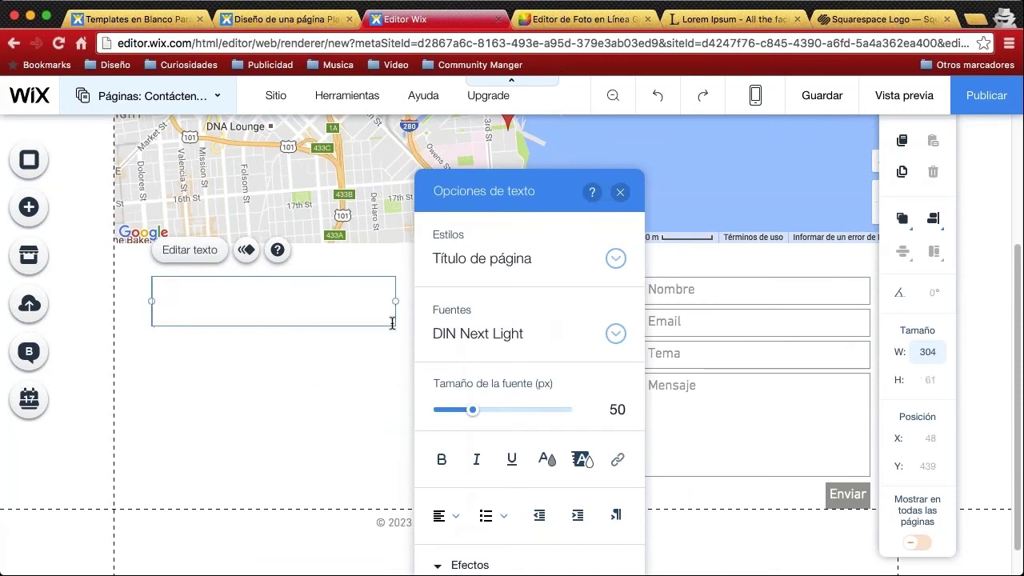
text(Mis datos)
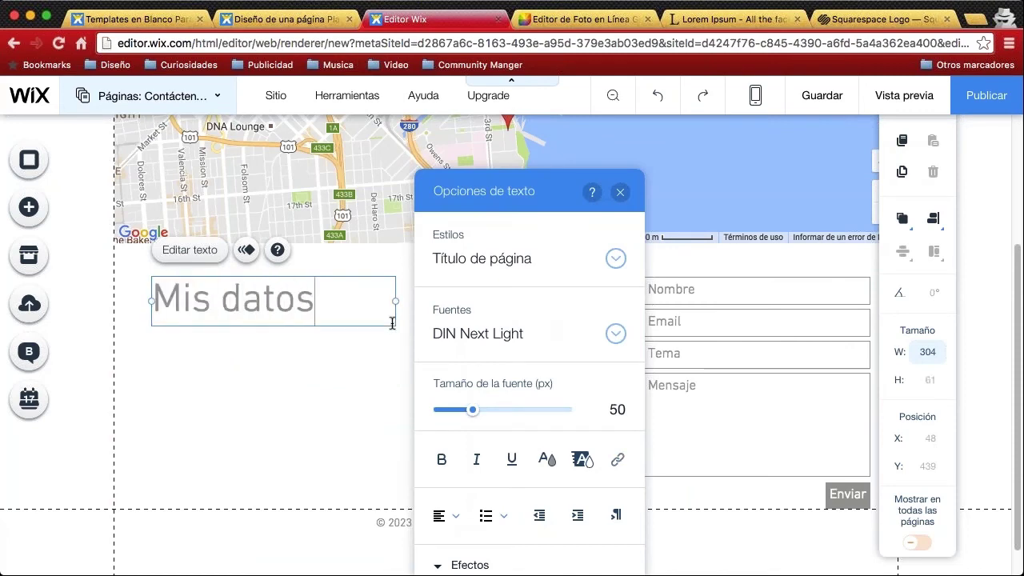
click(252, 347)
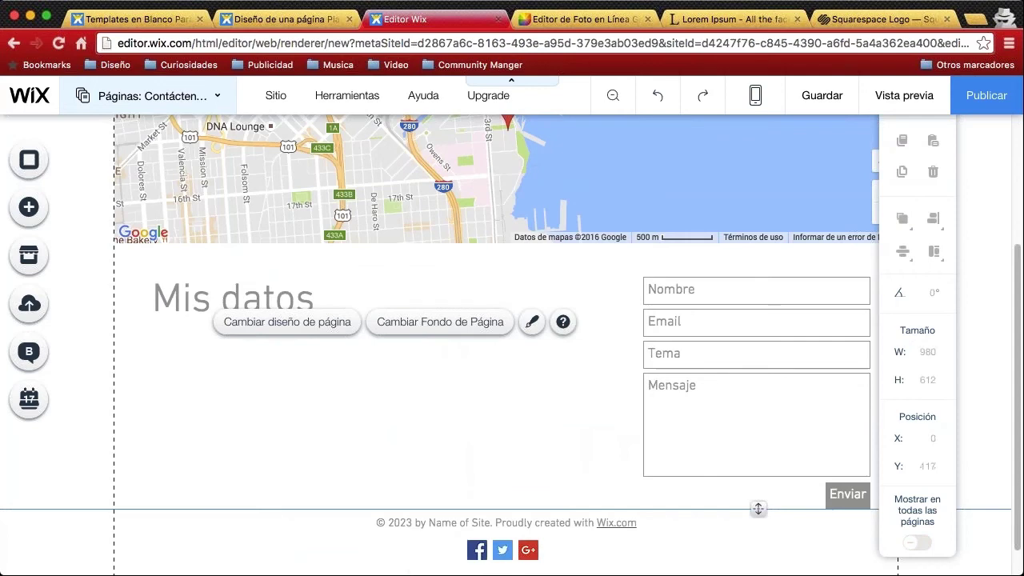
Browse the available text styles and add a paragraph text element to the Contáctenos page
click(32, 168)
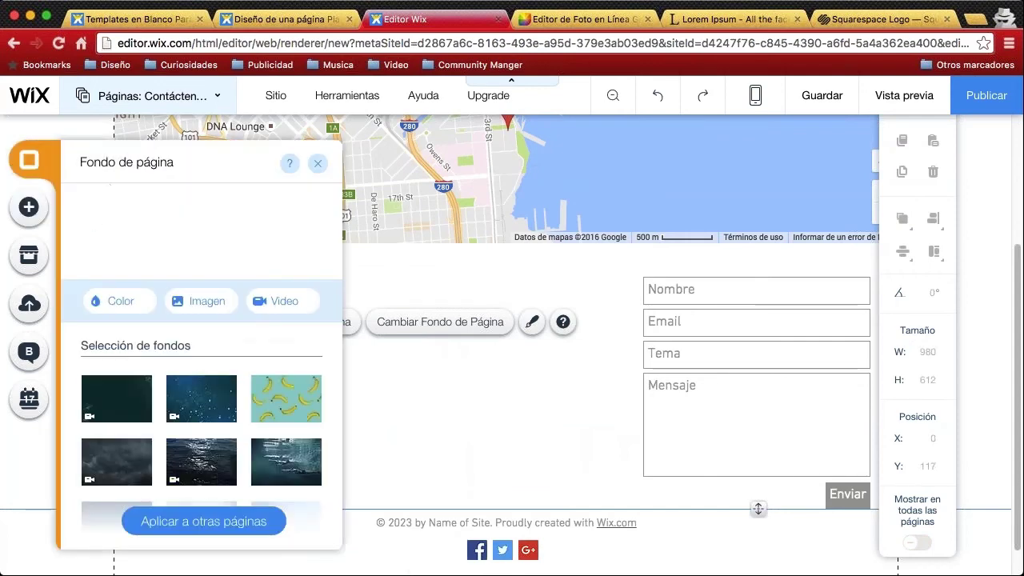
click(29, 208)
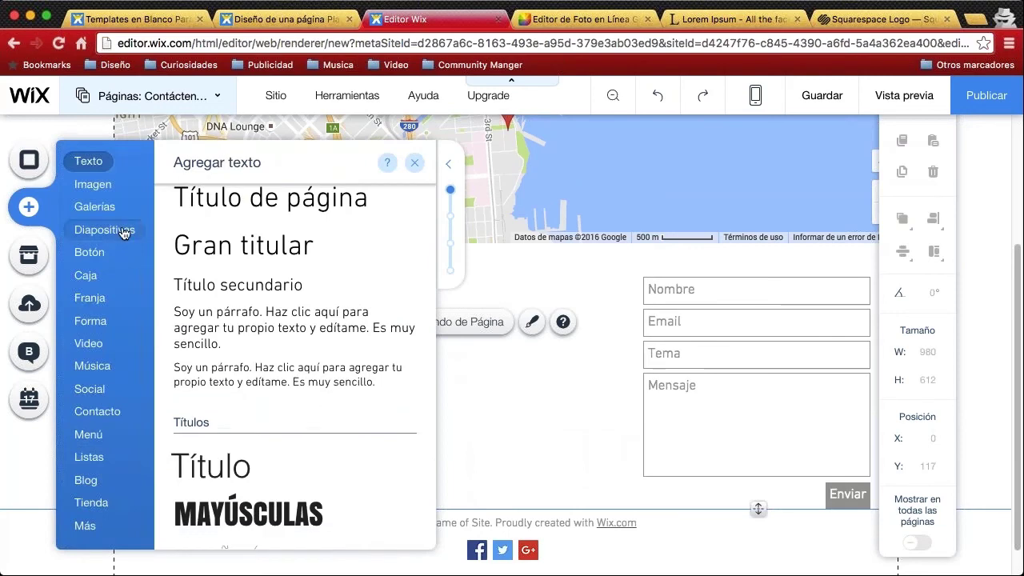
scroll(307, 361, down, 10)
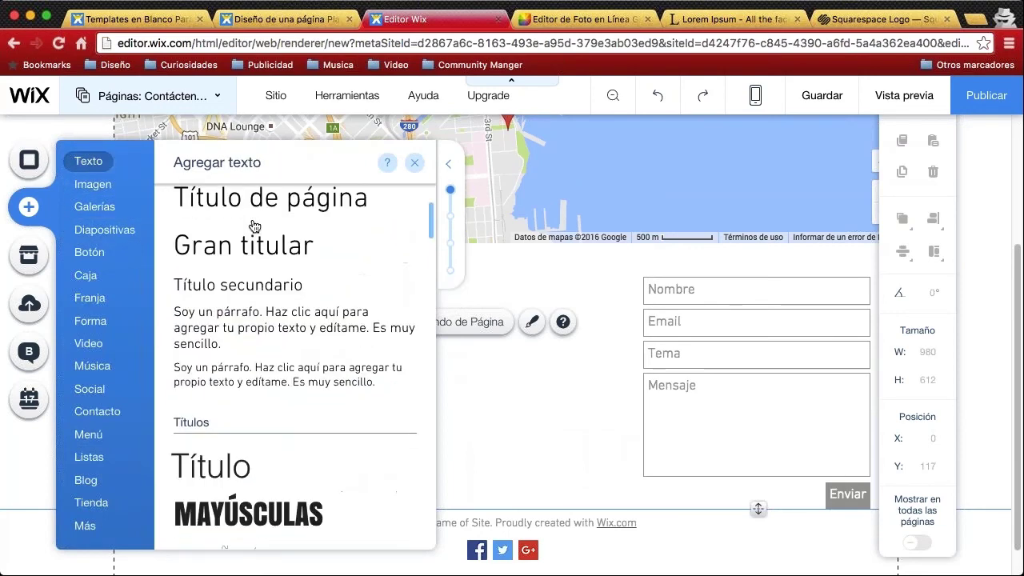
scroll(306, 368, down, 5)
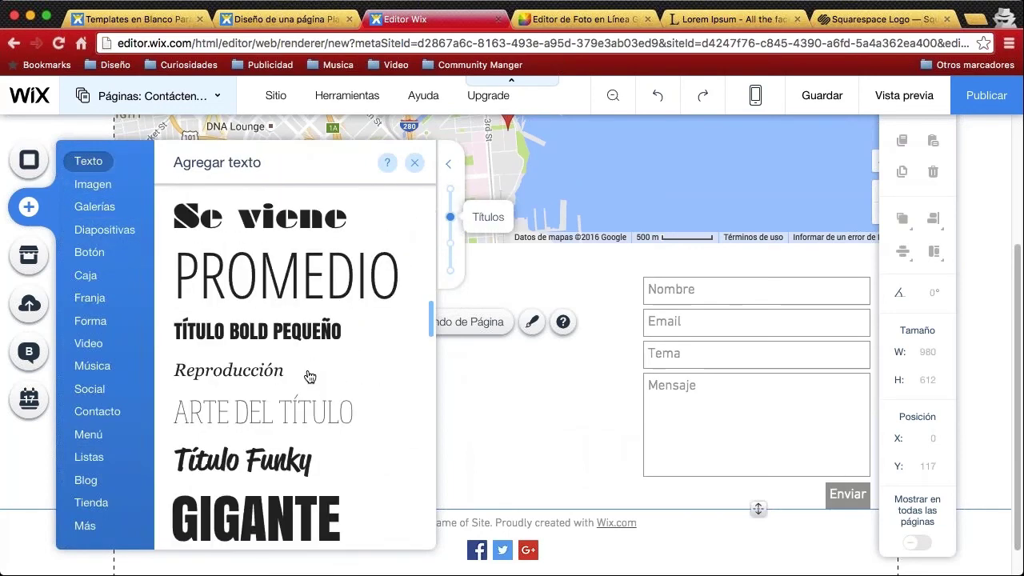
scroll(320, 373, down, 5)
scroll(320, 373, down, 10)
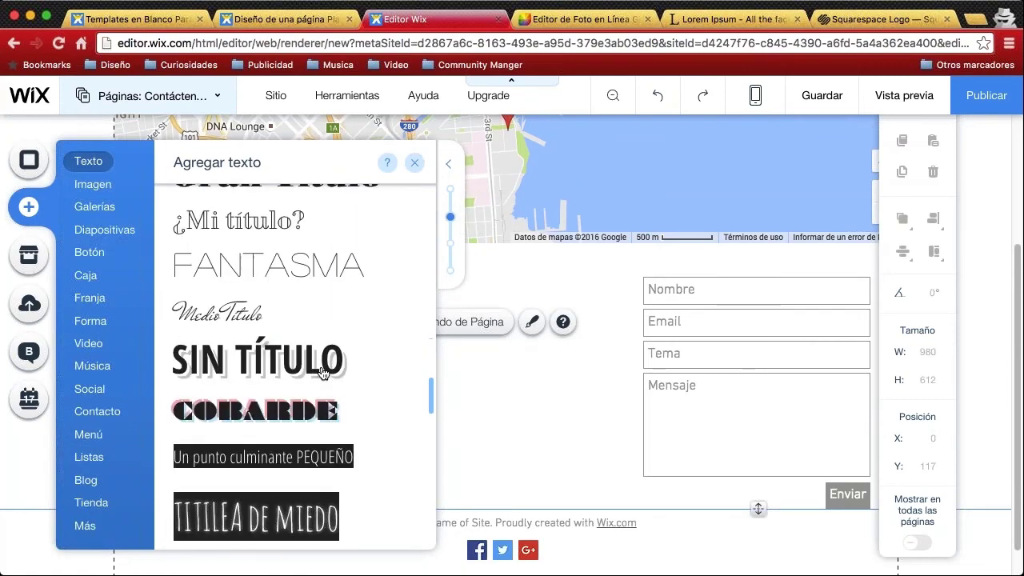
scroll(323, 373, down, 3)
scroll(323, 373, up, 8)
scroll(324, 373, up, 6)
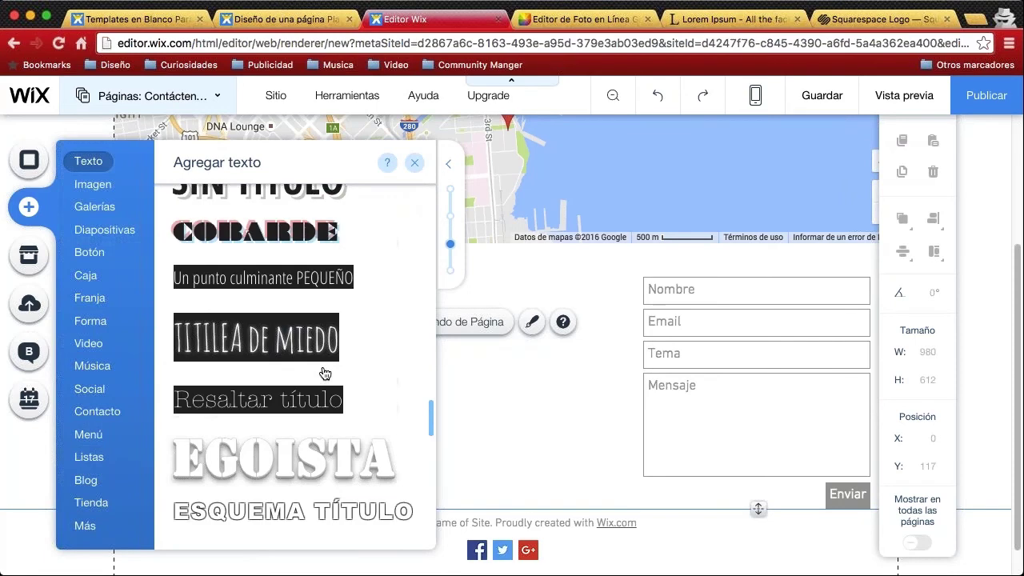
scroll(357, 369, up, 5)
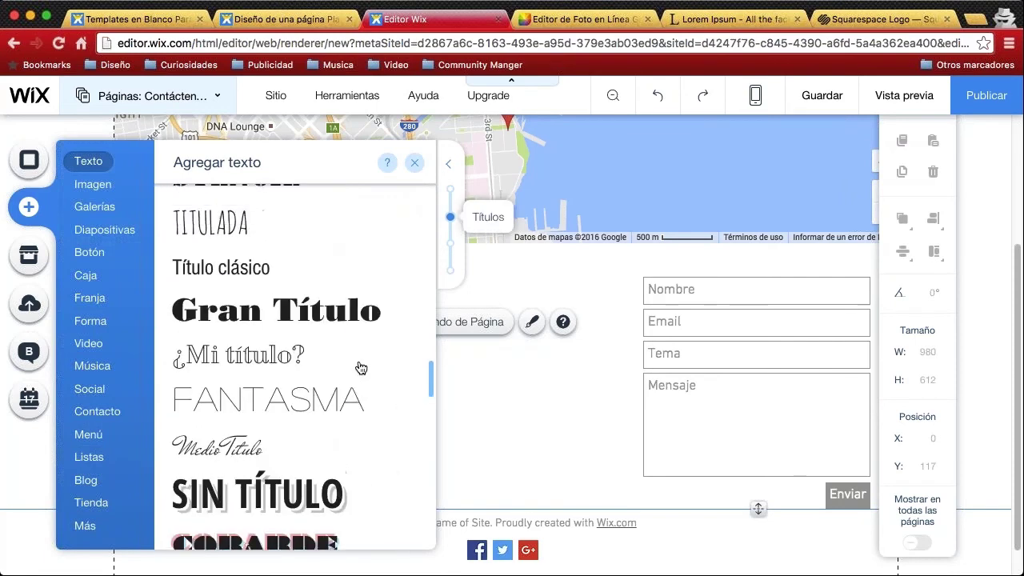
scroll(357, 367, up, 6)
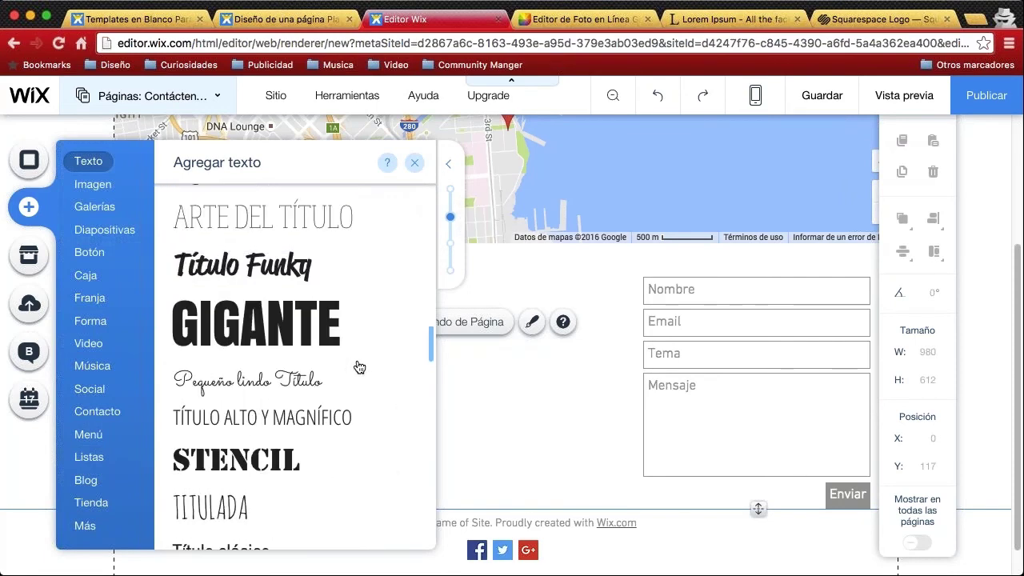
scroll(358, 367, up, 7)
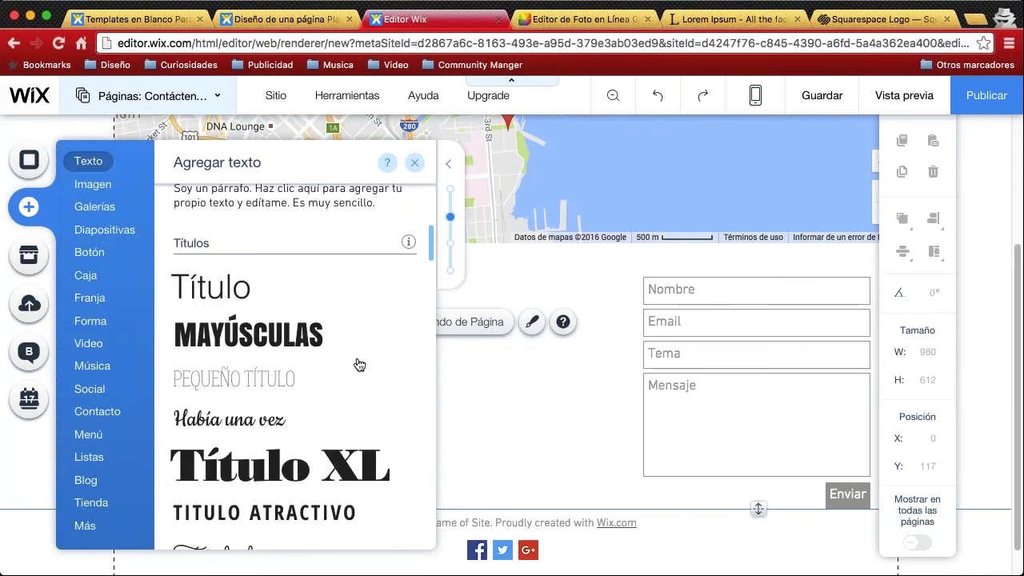
scroll(308, 321, up, 4)
click(292, 447)
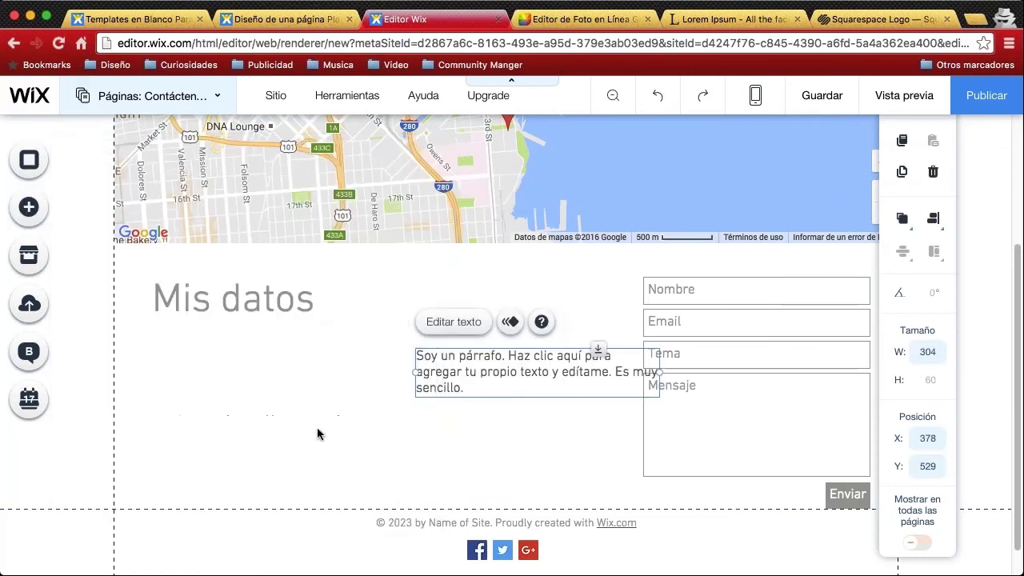
Place the paragraph beneath the "Mis datos" title at X 48, Y 513 and widen it to 543
drag(499, 368, 237, 354)
drag(395, 359, 586, 373)
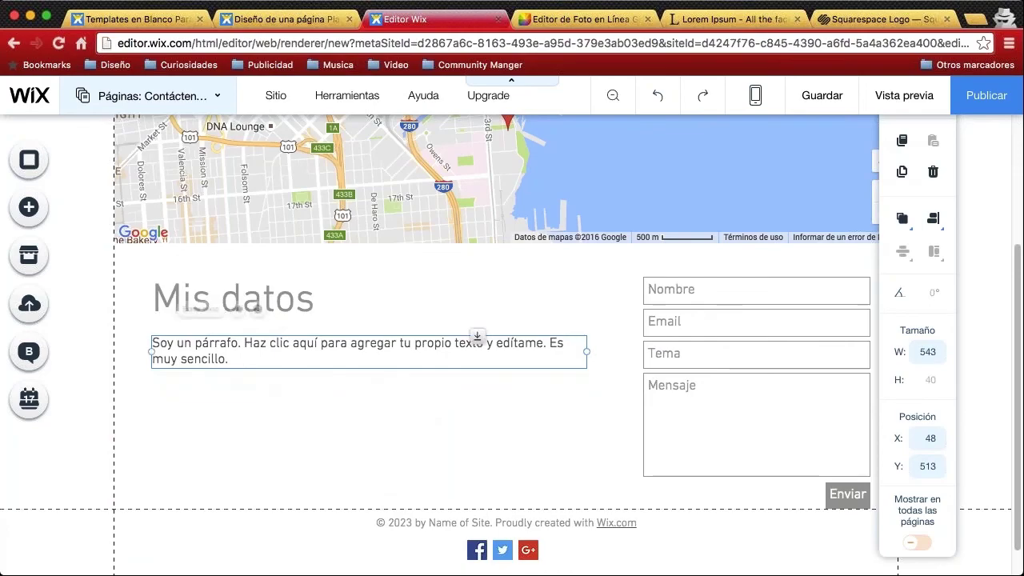
Copy the opening lines of the "¿De dónde viene?" passage from the Lorem Ipsum site and return to the Wix editor
click(780, 22)
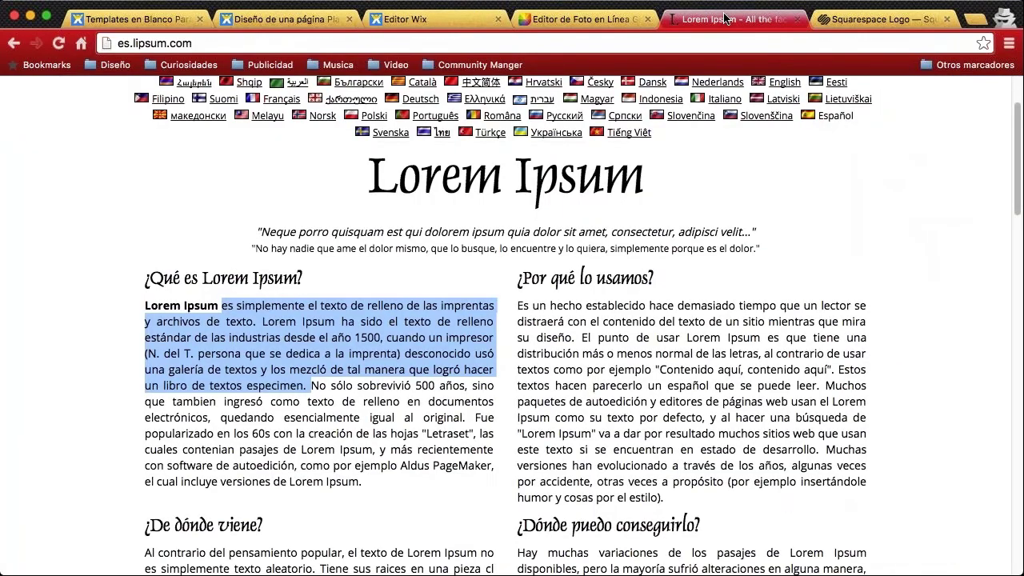
scroll(563, 400, down, 10)
scroll(563, 400, up, 10)
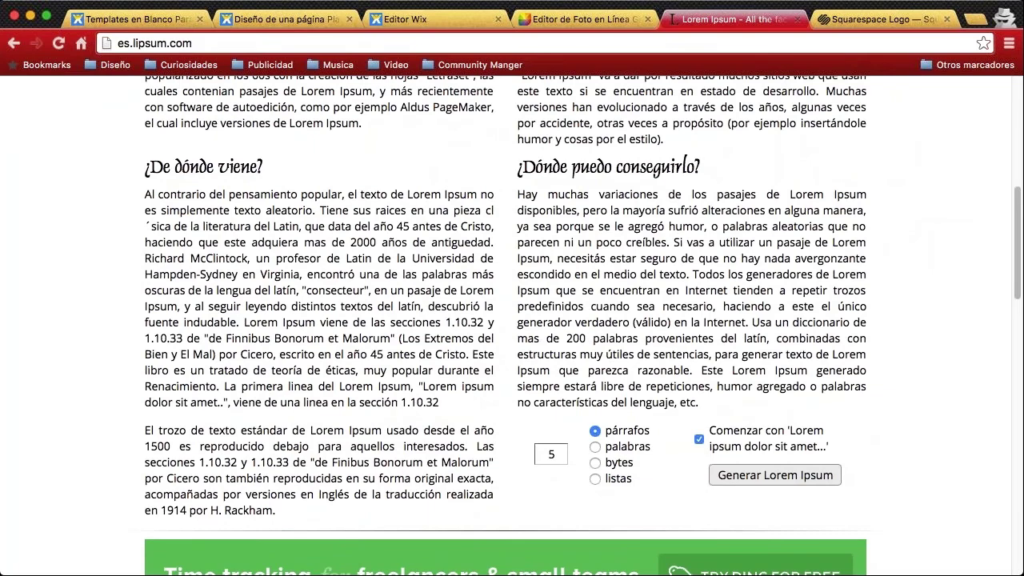
drag(840, 449, 348, 272)
click(348, 274)
drag(145, 194, 284, 292)
click(393, 21)
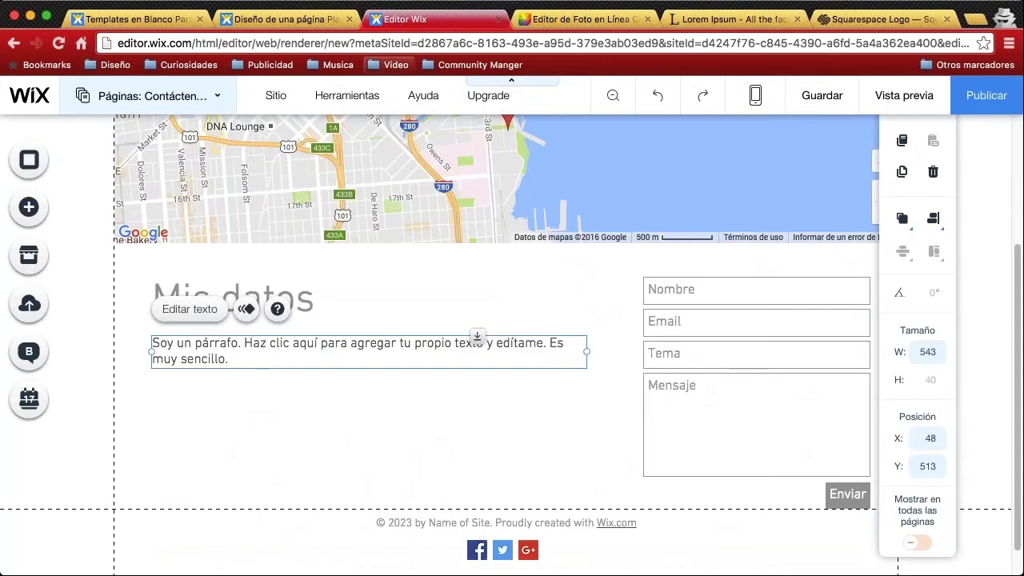
Replace the placeholder paragraph under "Mis datos" with the copied Lorem Ipsum passage and close the text options
double_click(218, 360)
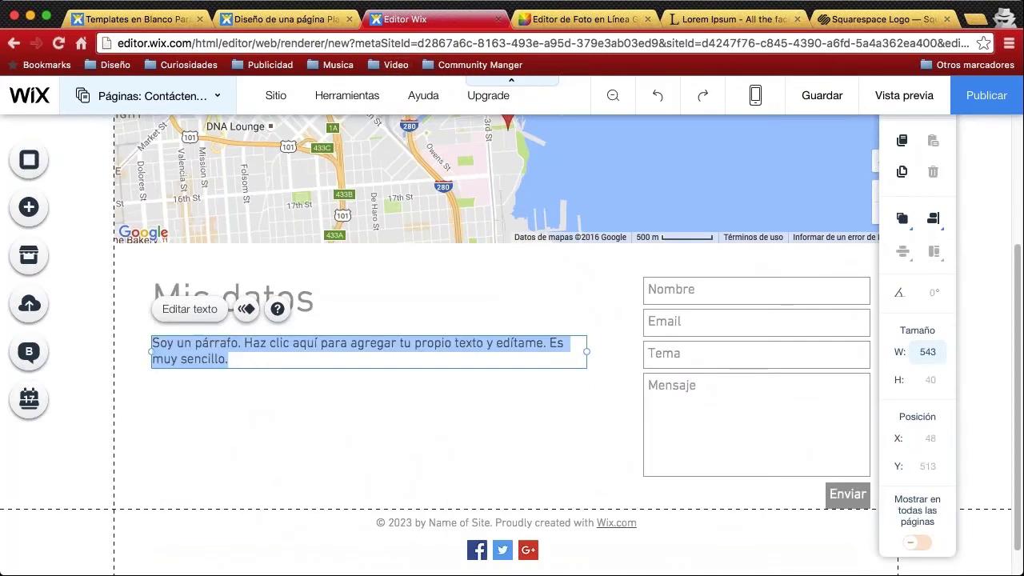
text(Al contrario del pensamiento popular, el texto de Lorem Ipsum no es simplemente texto aleatorio. Tiene sus raices en una pieza cl´sica de la literatura del Latin, que data del año 45 antes de Cristo, haciendo que este adquiera mas de 2000 años de antiguedad. Richard McClintock, un profesor de Latin de la Universidad de Hampden-Sydney en Virginia, encontró una de las palabras más oscuras de la lengua del latín,)
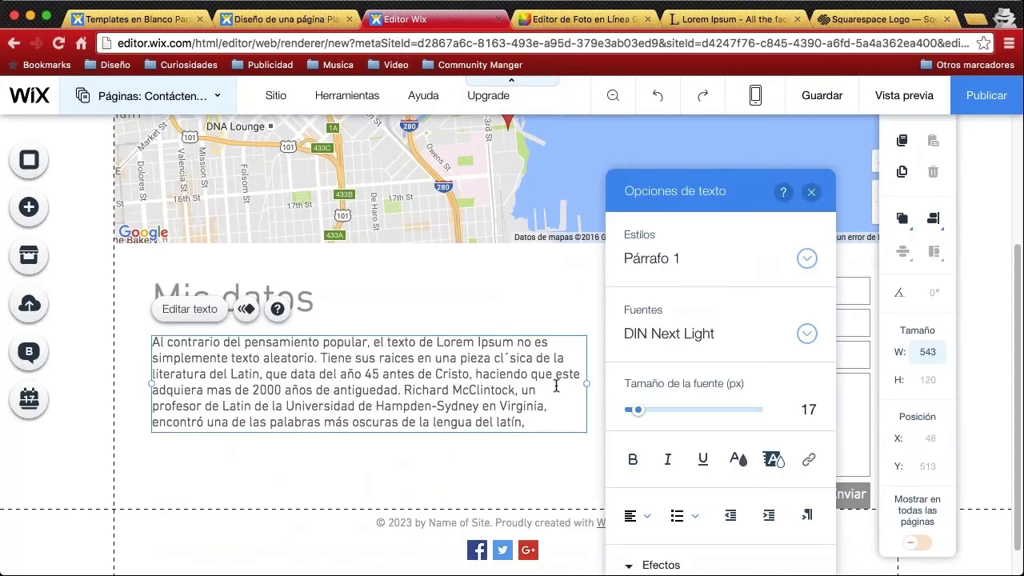
click(811, 192)
click(404, 315)
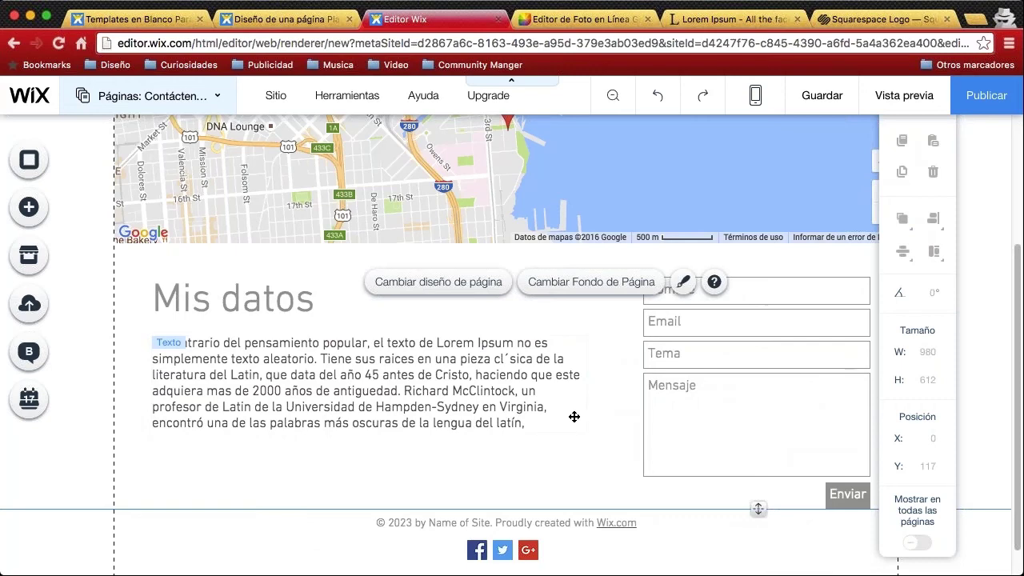
Preview the site and look over the map, text and form on Contáctenos and the gallery on the Productos page
scroll(577, 414, up, 5)
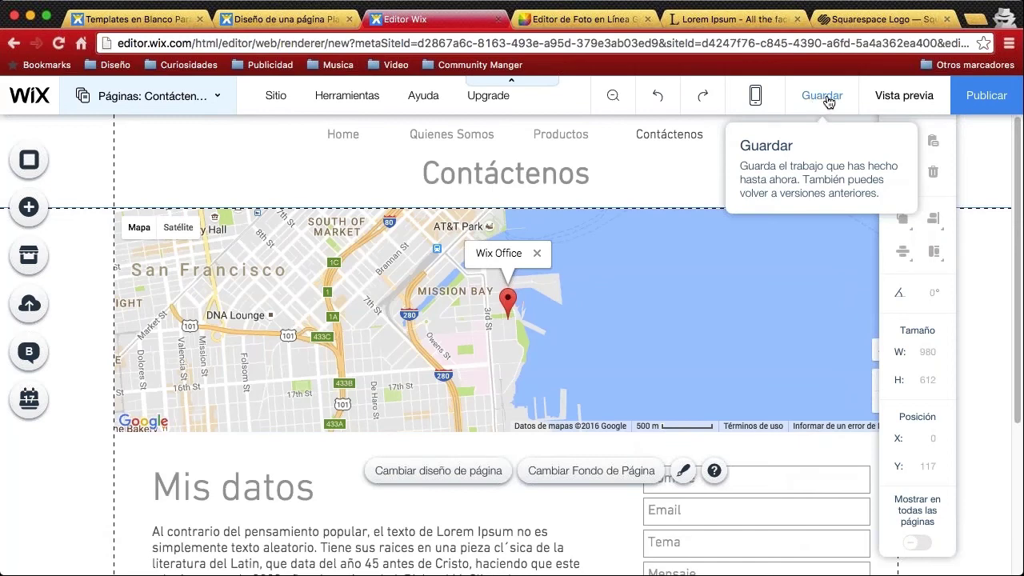
click(907, 101)
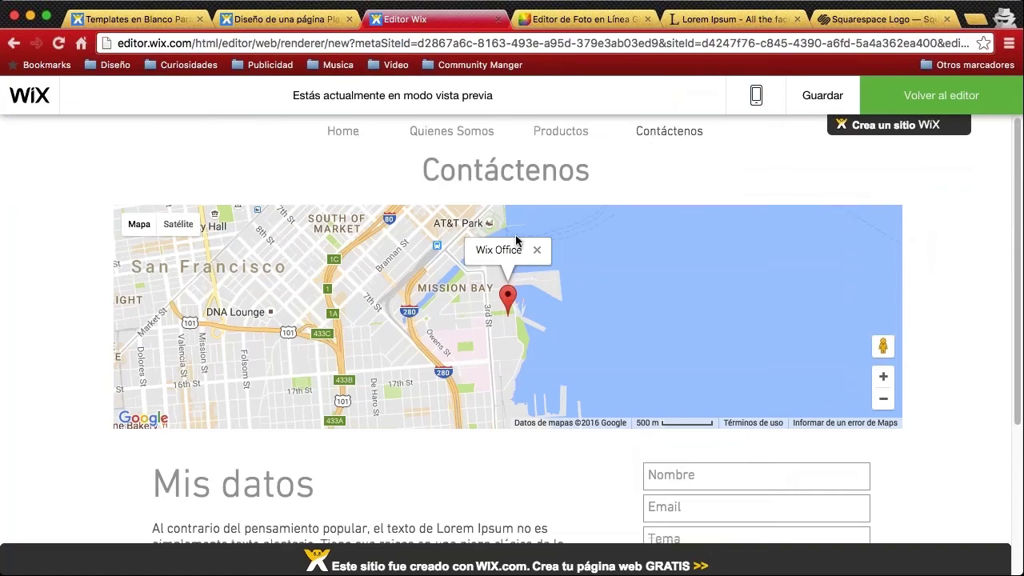
scroll(530, 265, down, 3)
scroll(549, 277, up, 2)
scroll(551, 276, down, 2)
scroll(551, 276, up, 3)
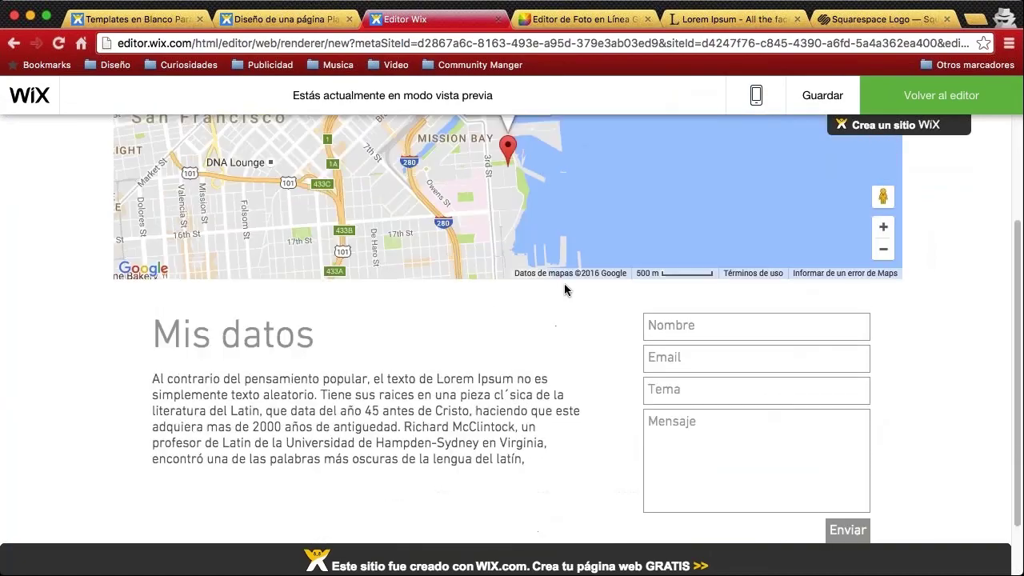
click(564, 133)
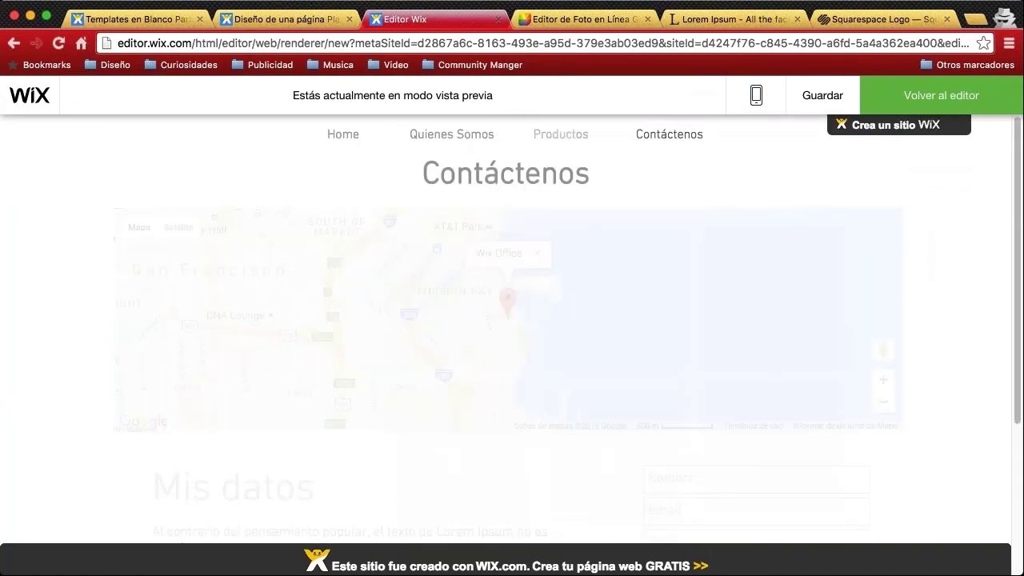
scroll(166, 362, down, 5)
scroll(166, 362, up, 5)
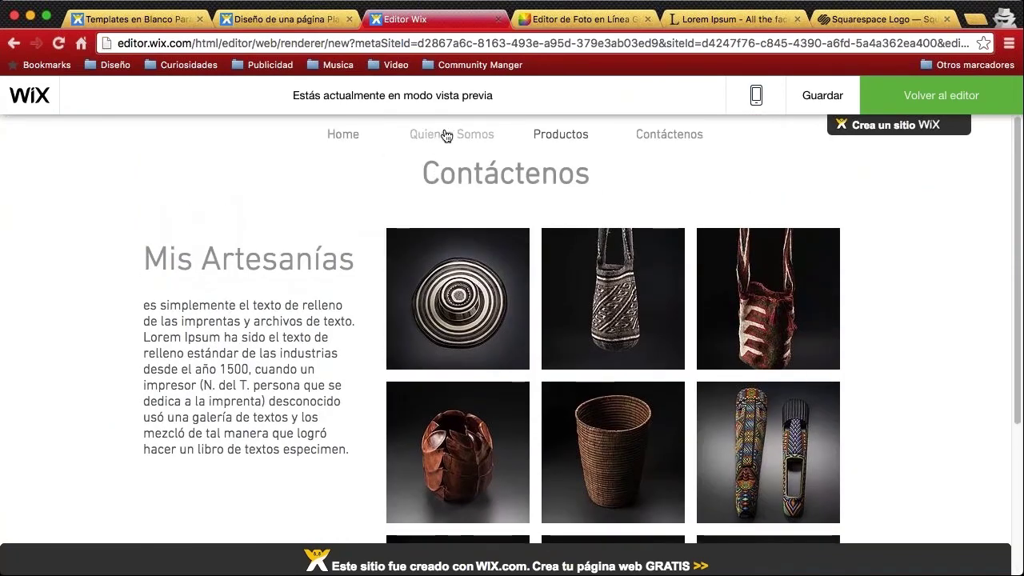
Review the Quienes Somos and Home pages in the preview, and return to the editor
click(443, 136)
scroll(524, 196, down, 1)
scroll(284, 272, down, 2)
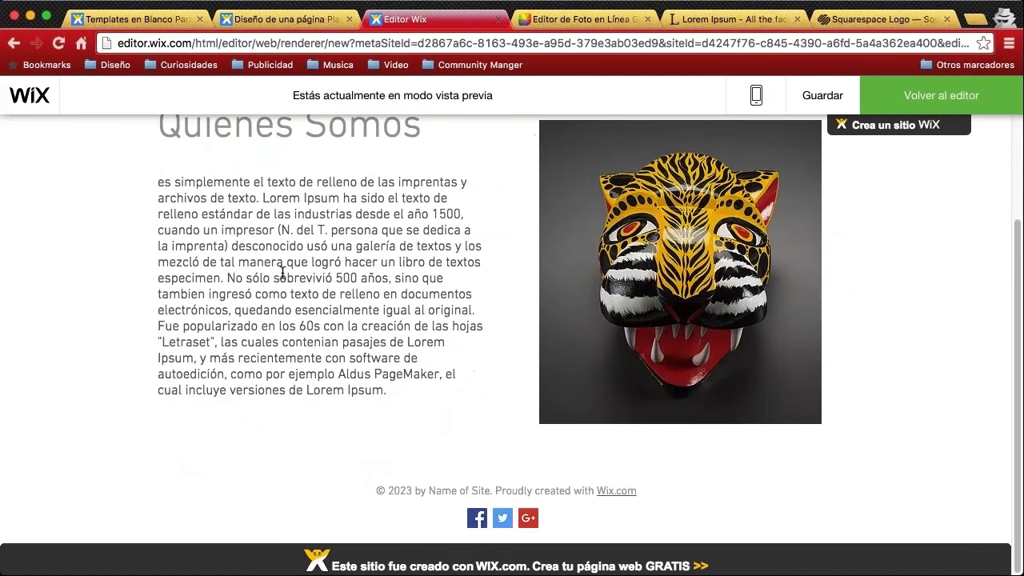
scroll(285, 272, up, 3)
click(344, 136)
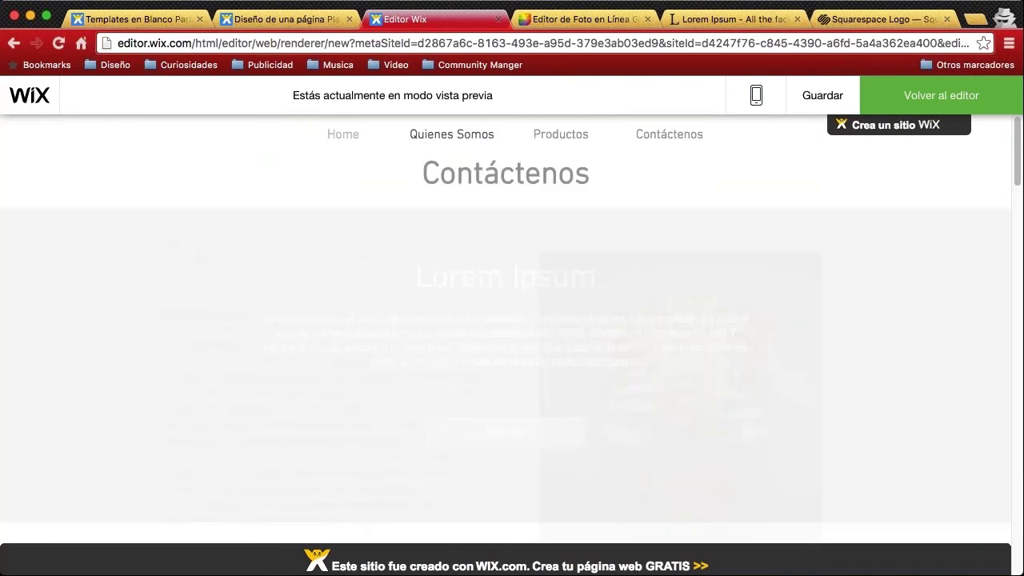
scroll(506, 320, down, 1)
scroll(142, 281, down, 6)
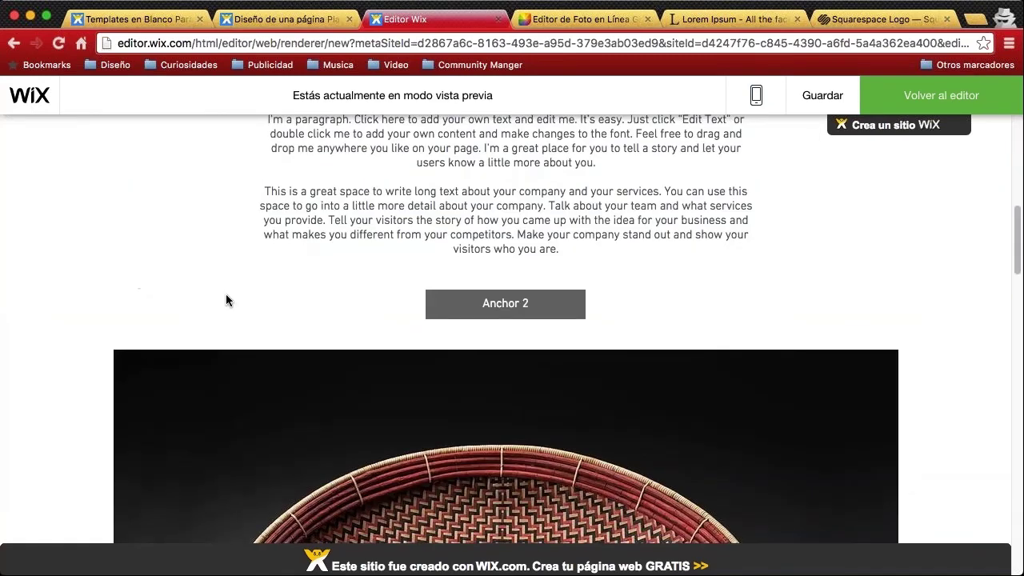
scroll(203, 299, down, 4)
scroll(223, 305, up, 9)
scroll(223, 305, up, 3)
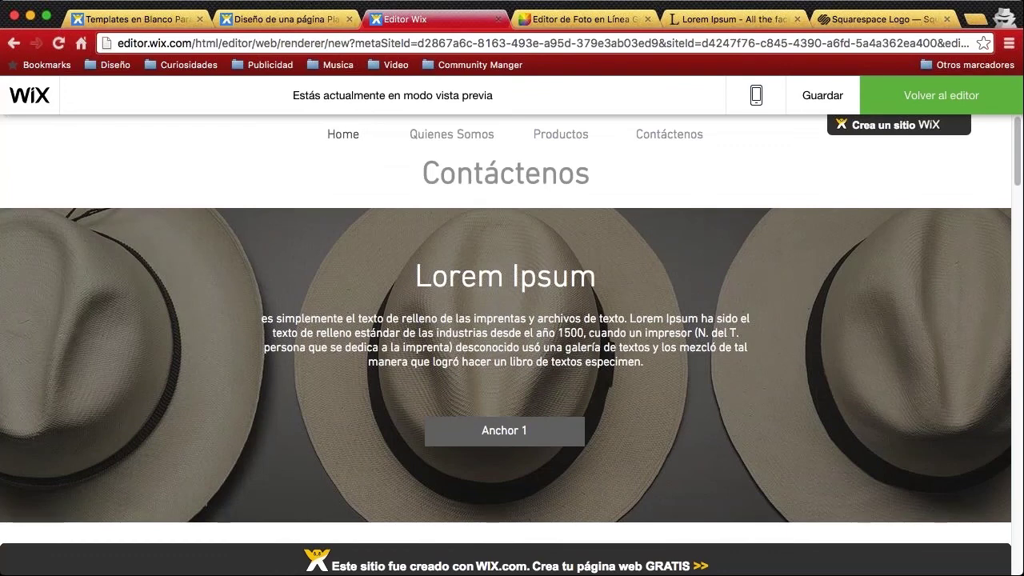
click(913, 110)
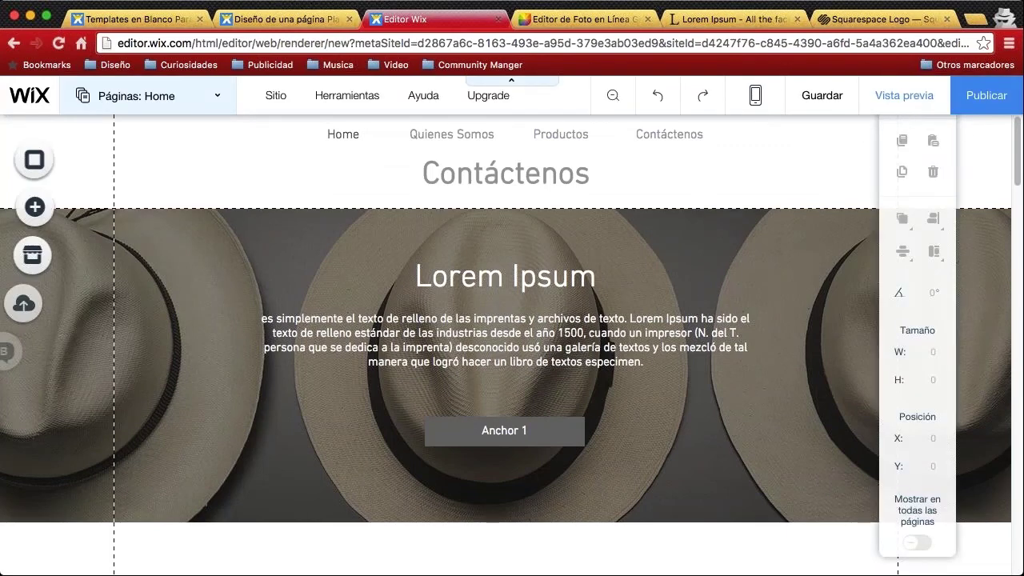
Start publishing the site and name its free Wix.com domain "artesanias1", all in lowercase
click(968, 105)
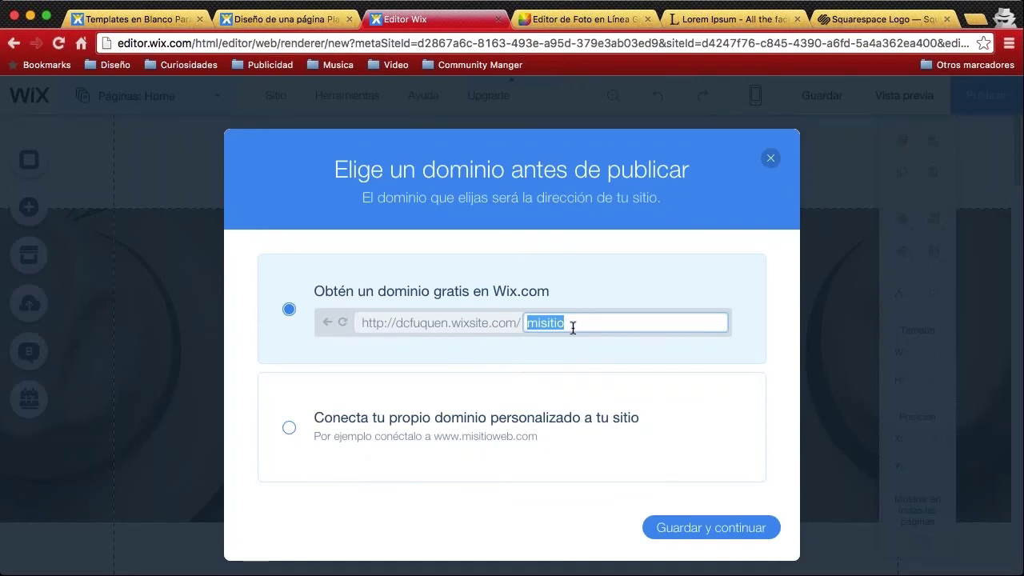
text(Arte)
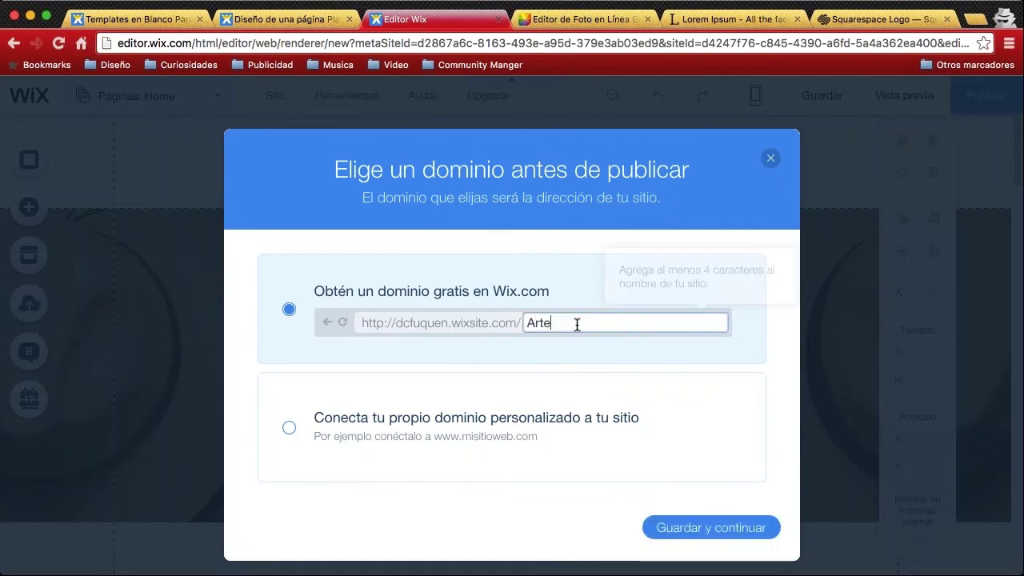
text(saniasp)
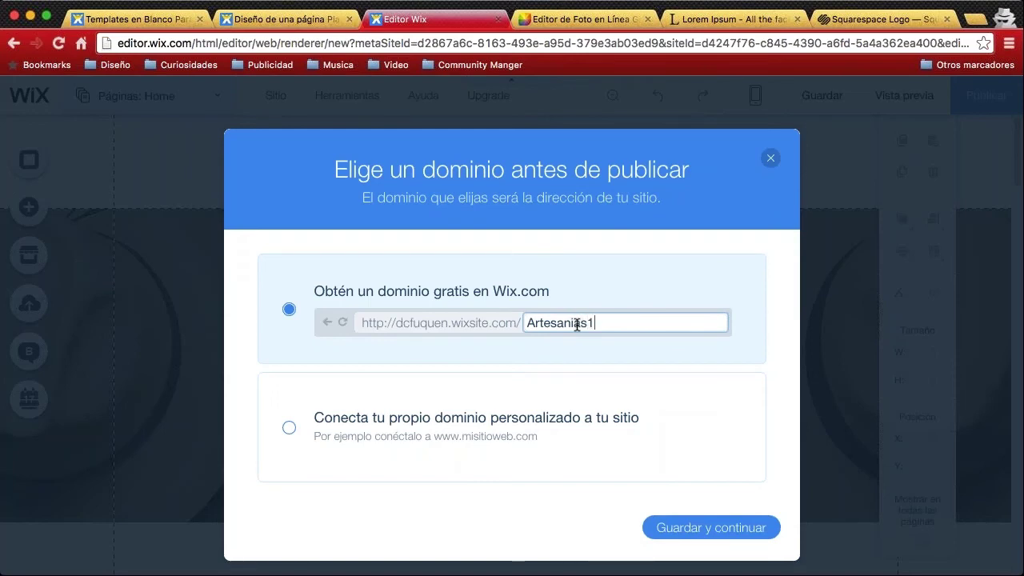
key(Left)
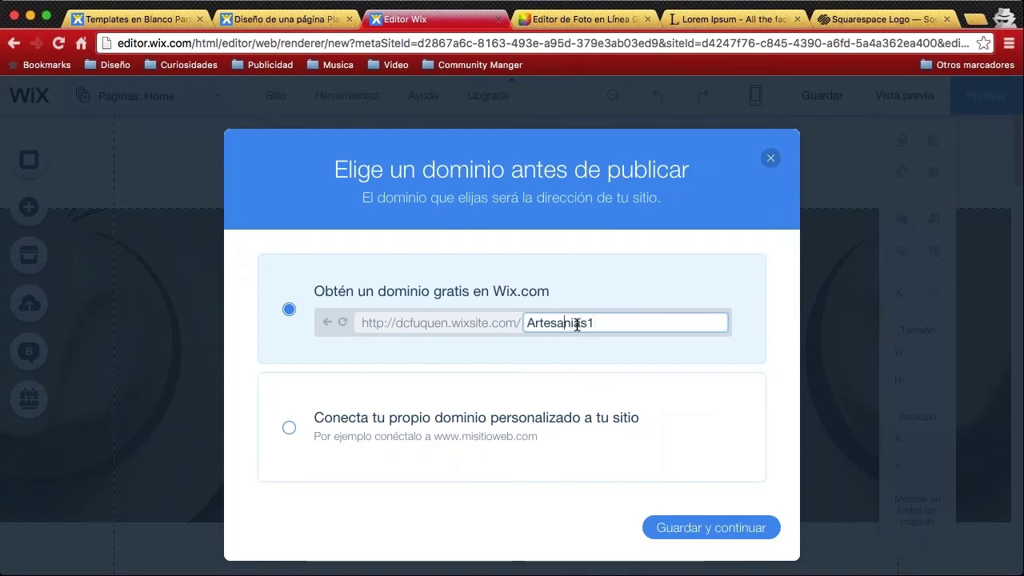
key(Left)
key(BackSpace)
text(a)
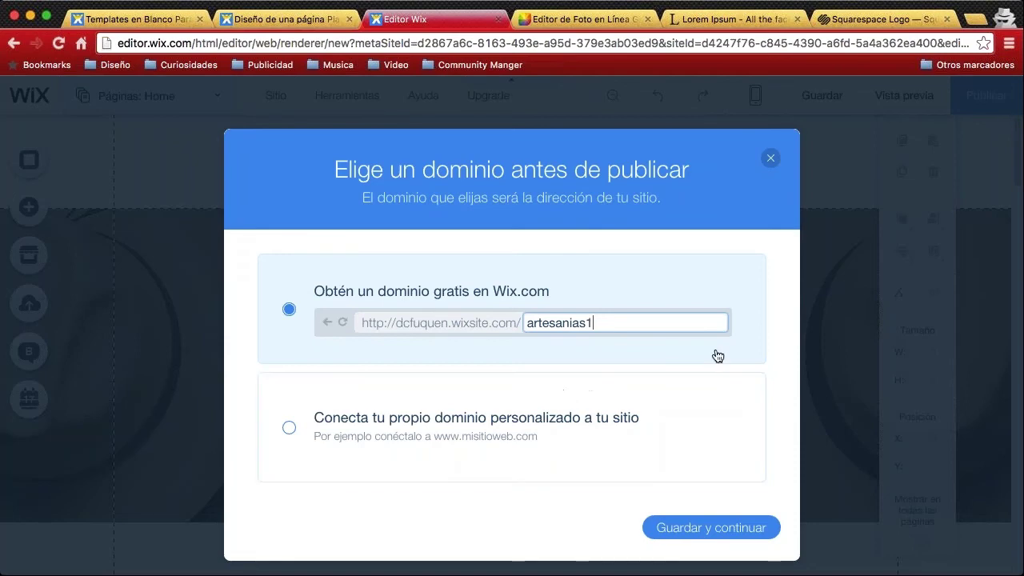
click(780, 350)
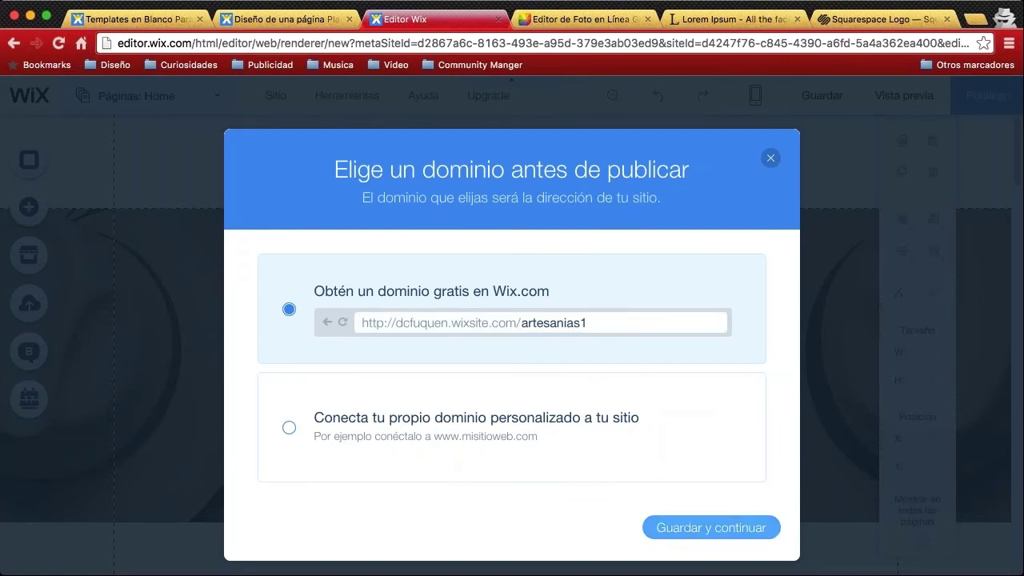
Save the site with the chosen free Wix.com domain and publish it online
mouse_move(460, 317)
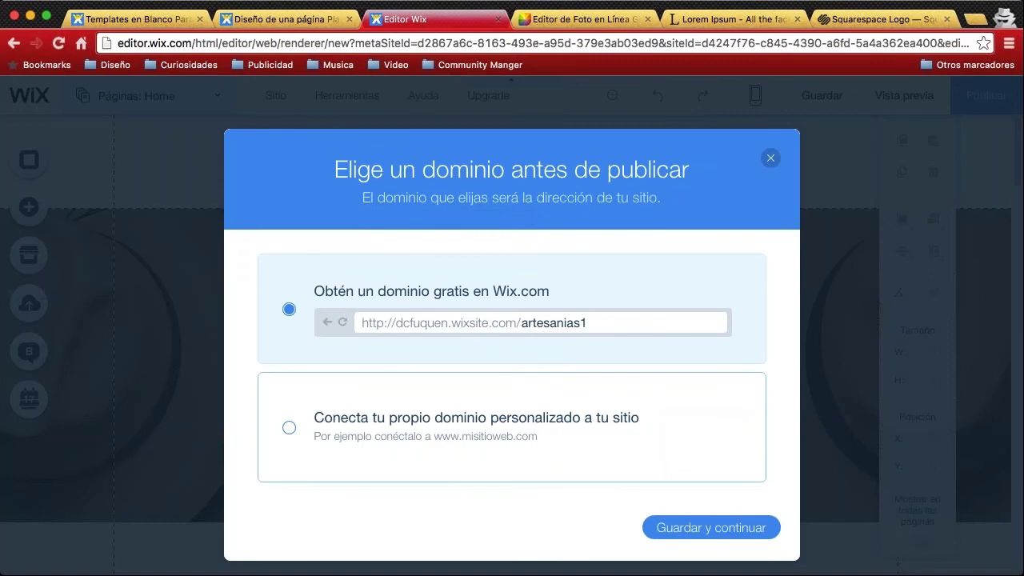
click(711, 528)
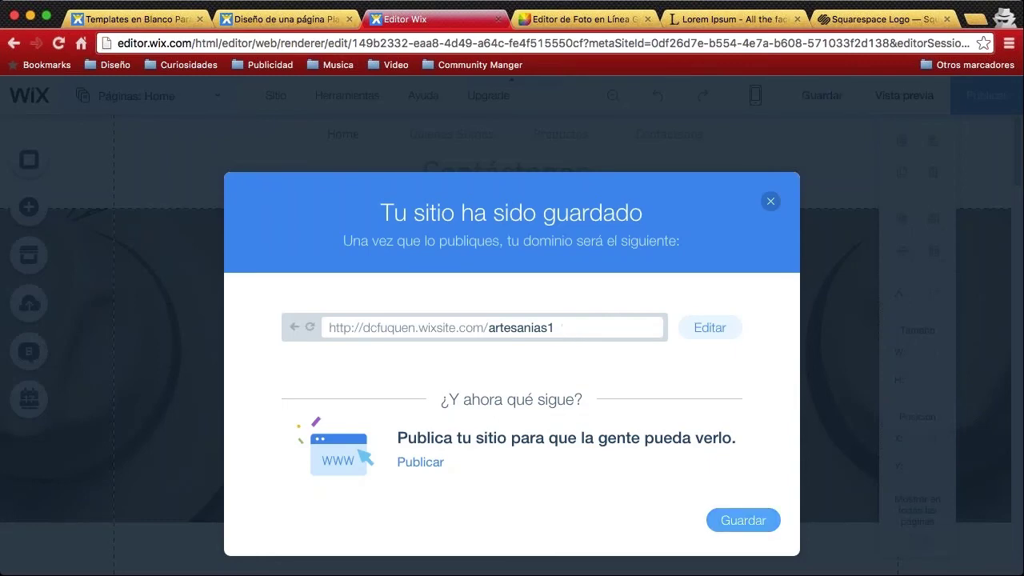
click(736, 525)
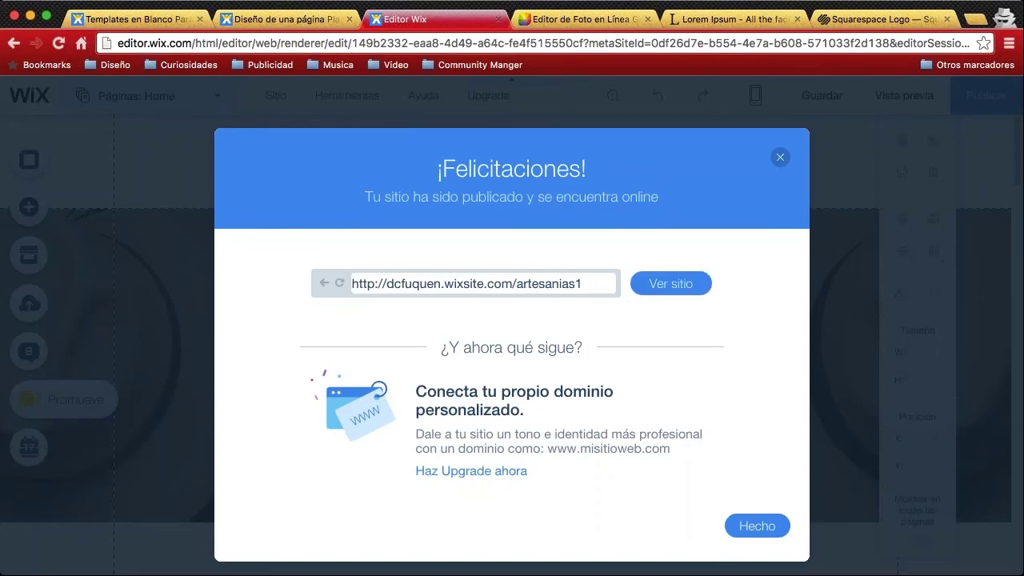
Open the published site in the browser, return to the editor and dismiss the publishing confirmation
click(670, 285)
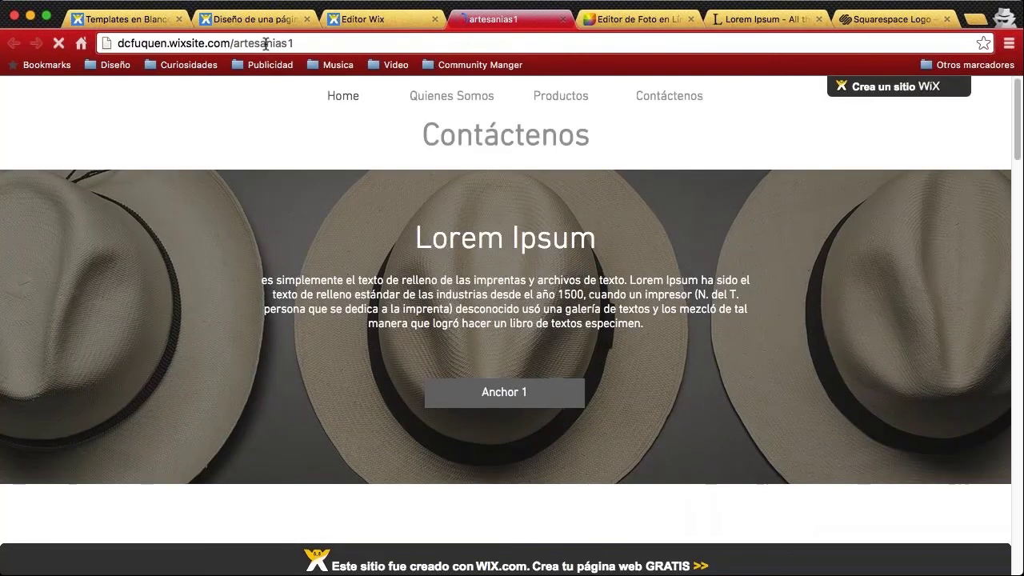
click(374, 19)
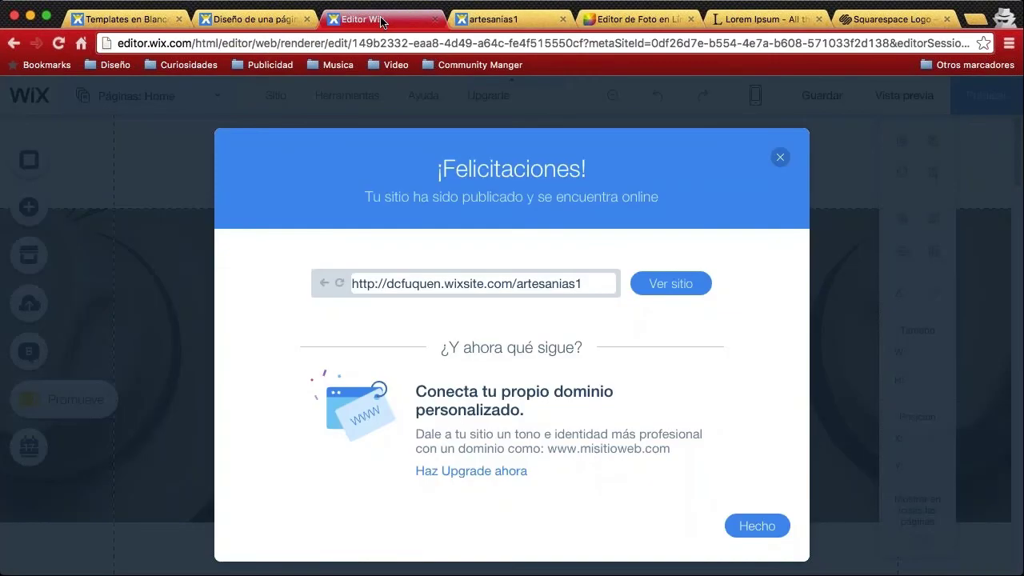
click(760, 528)
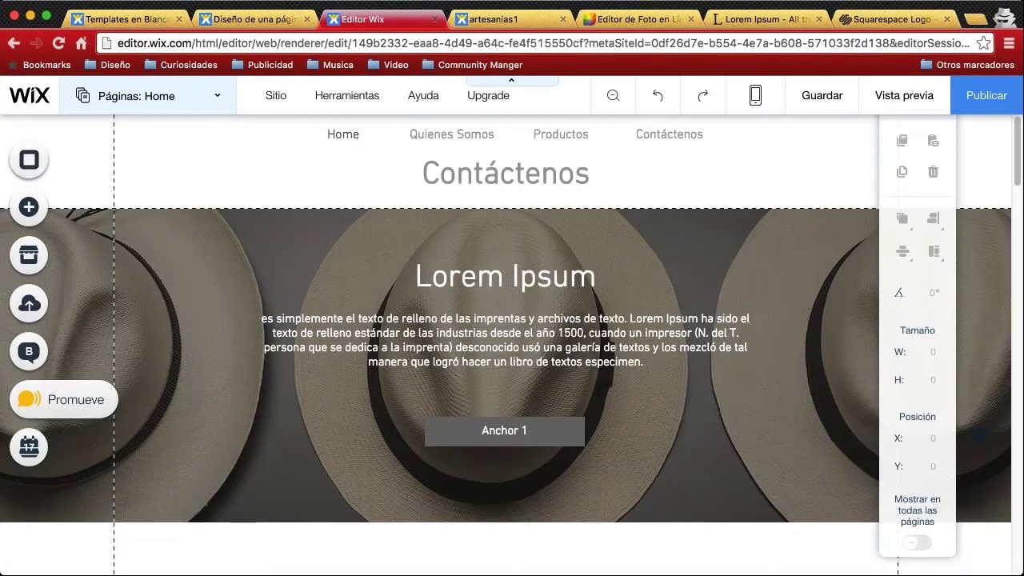
Go back to the published artesanias1 site and check its web address
click(486, 21)
click(274, 45)
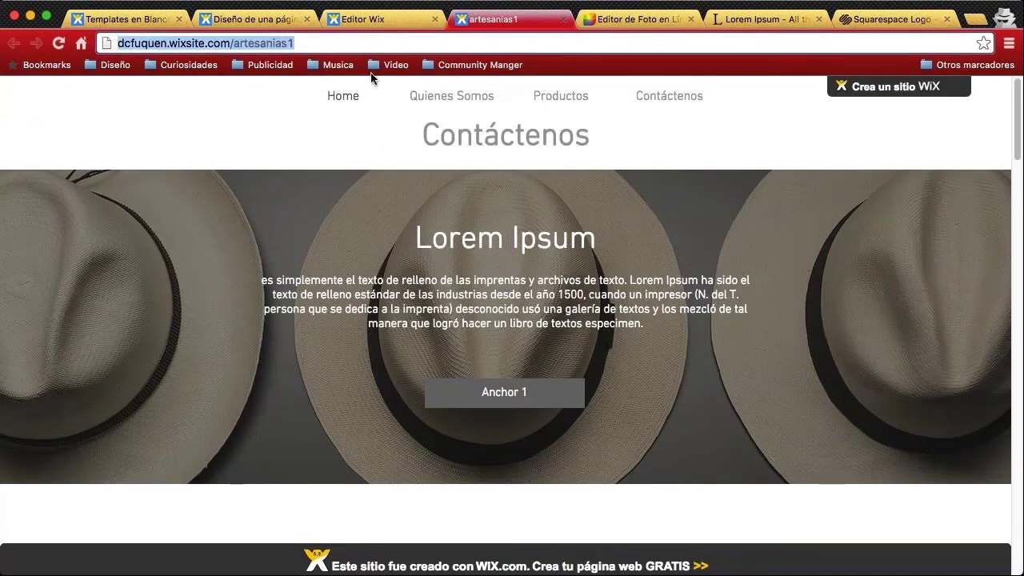
click(128, 135)
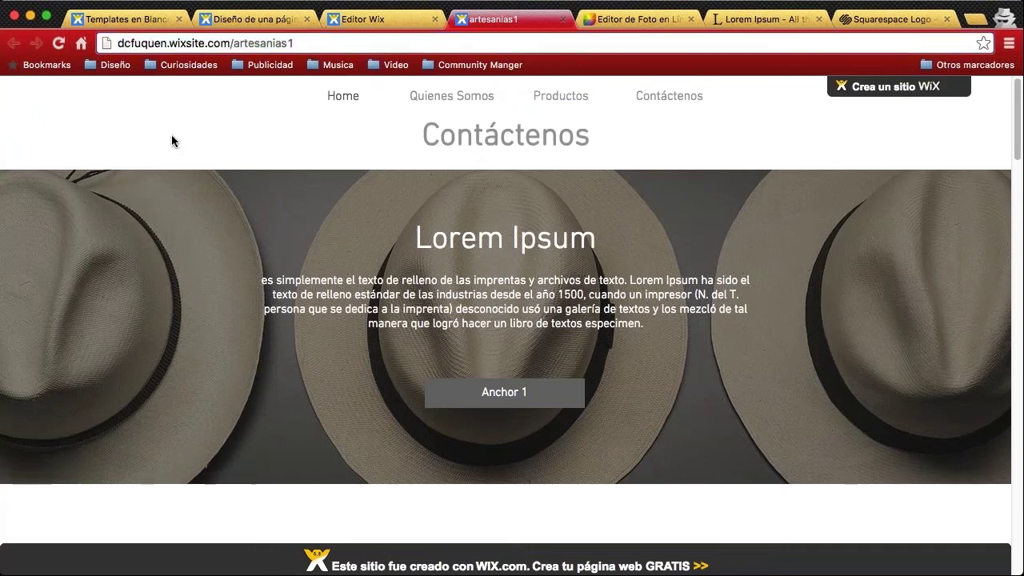